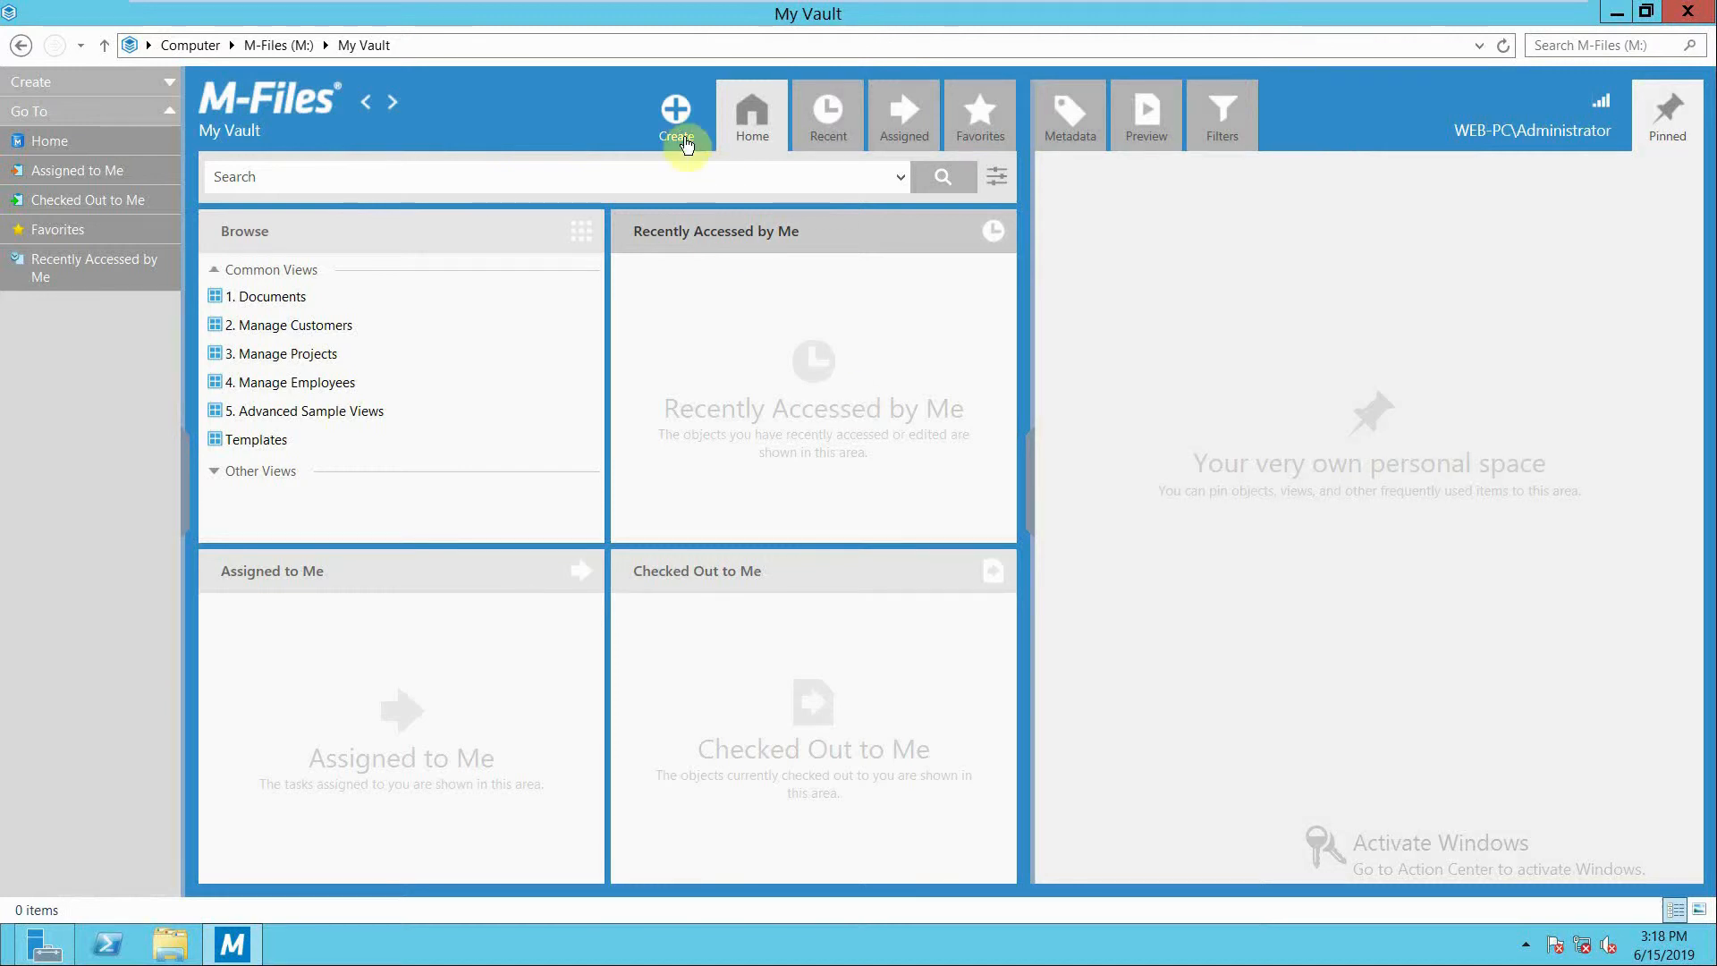
Start a new document of class Meeting Notice, based on the blank Text Document (.txt) template.
{"action": "left_click", "coordinate": [677, 115]}
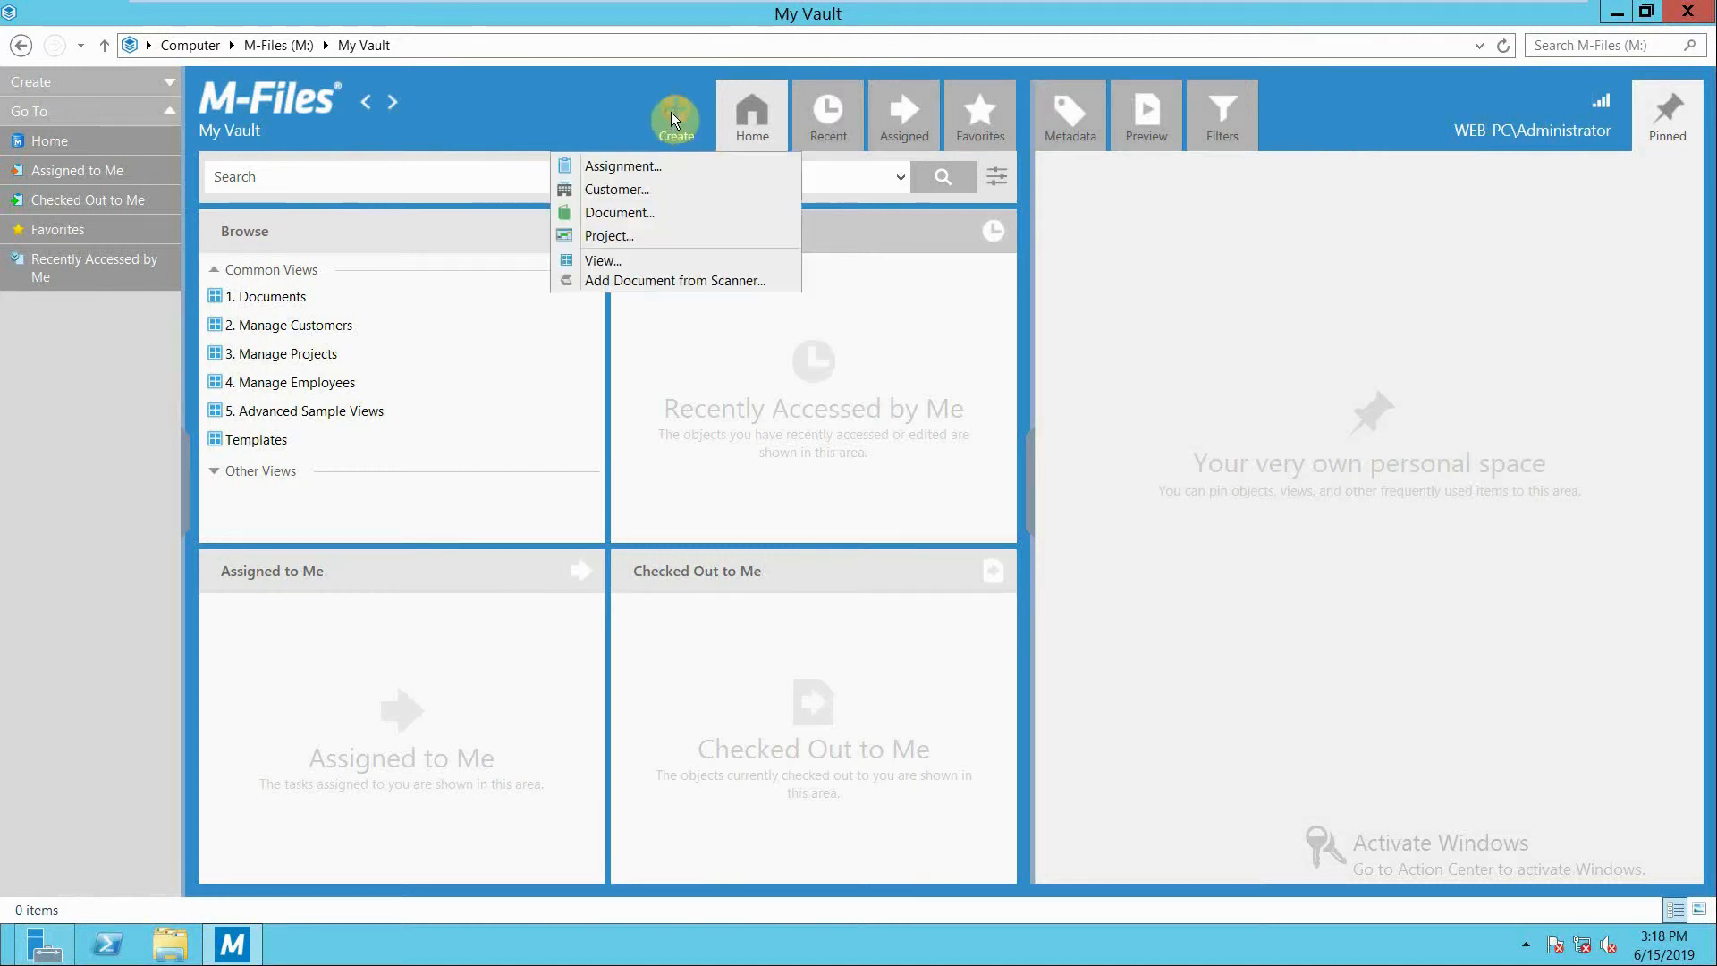
{"action": "left_click", "coordinate": [632, 211]}
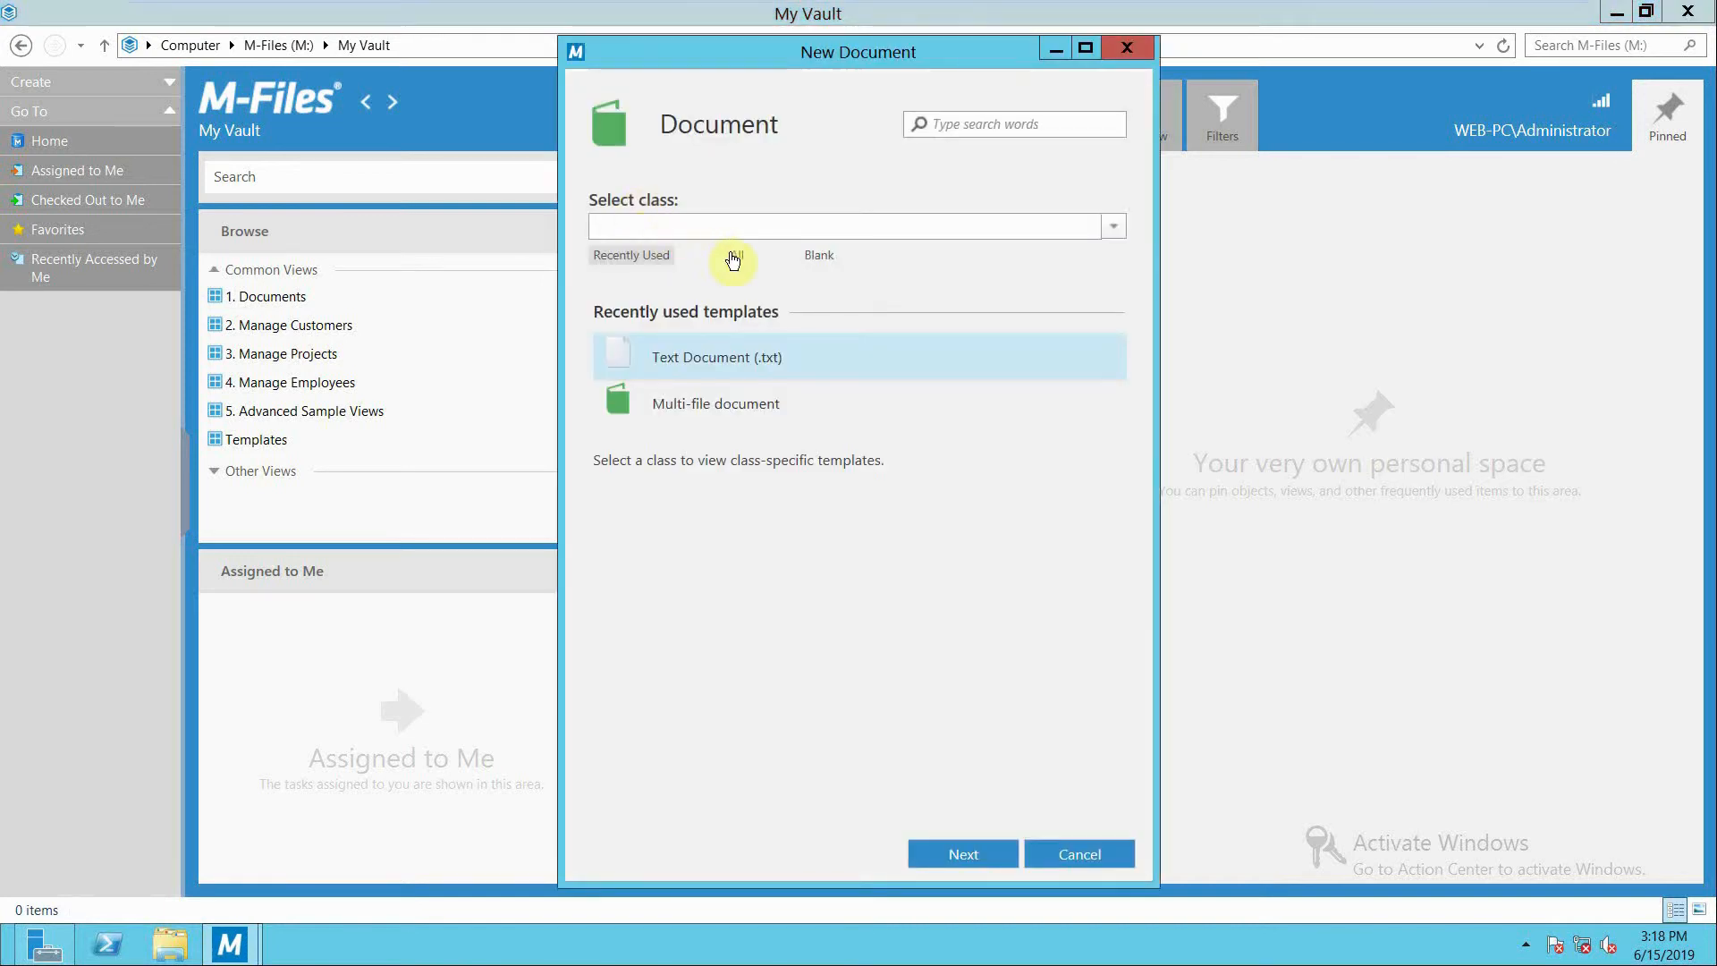
{"action": "left_click", "coordinate": [734, 256]}
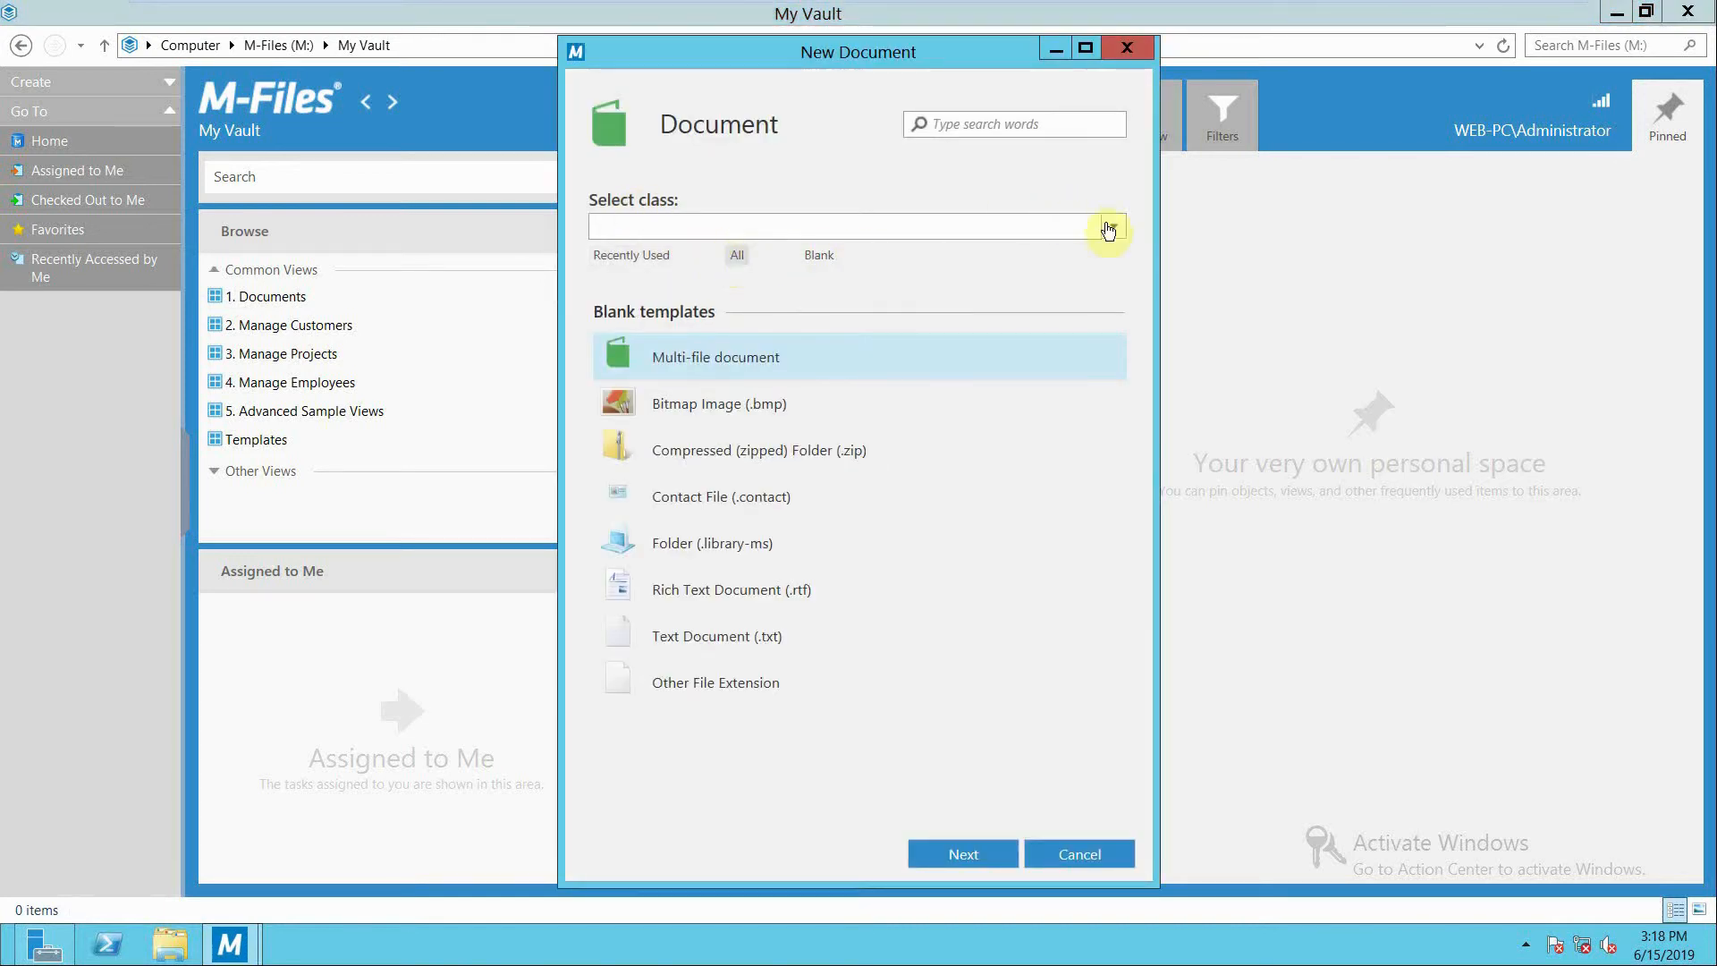
{"action": "left_click", "coordinate": [1115, 229]}
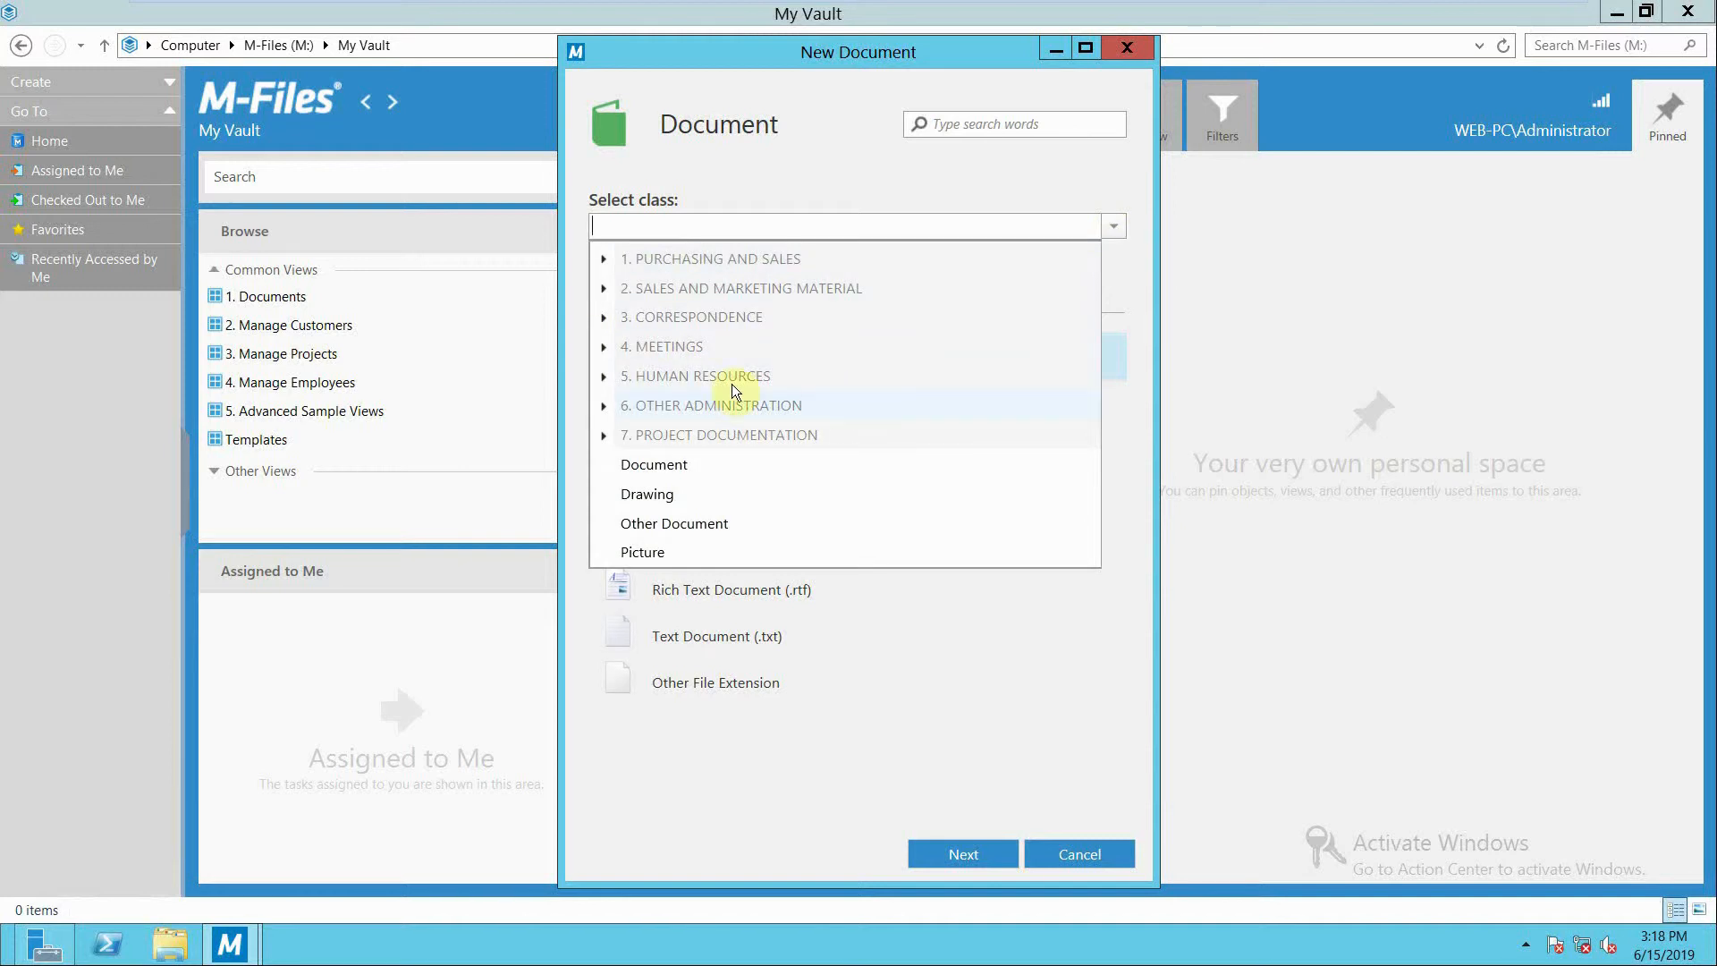
{"action": "left_click", "coordinate": [604, 348]}
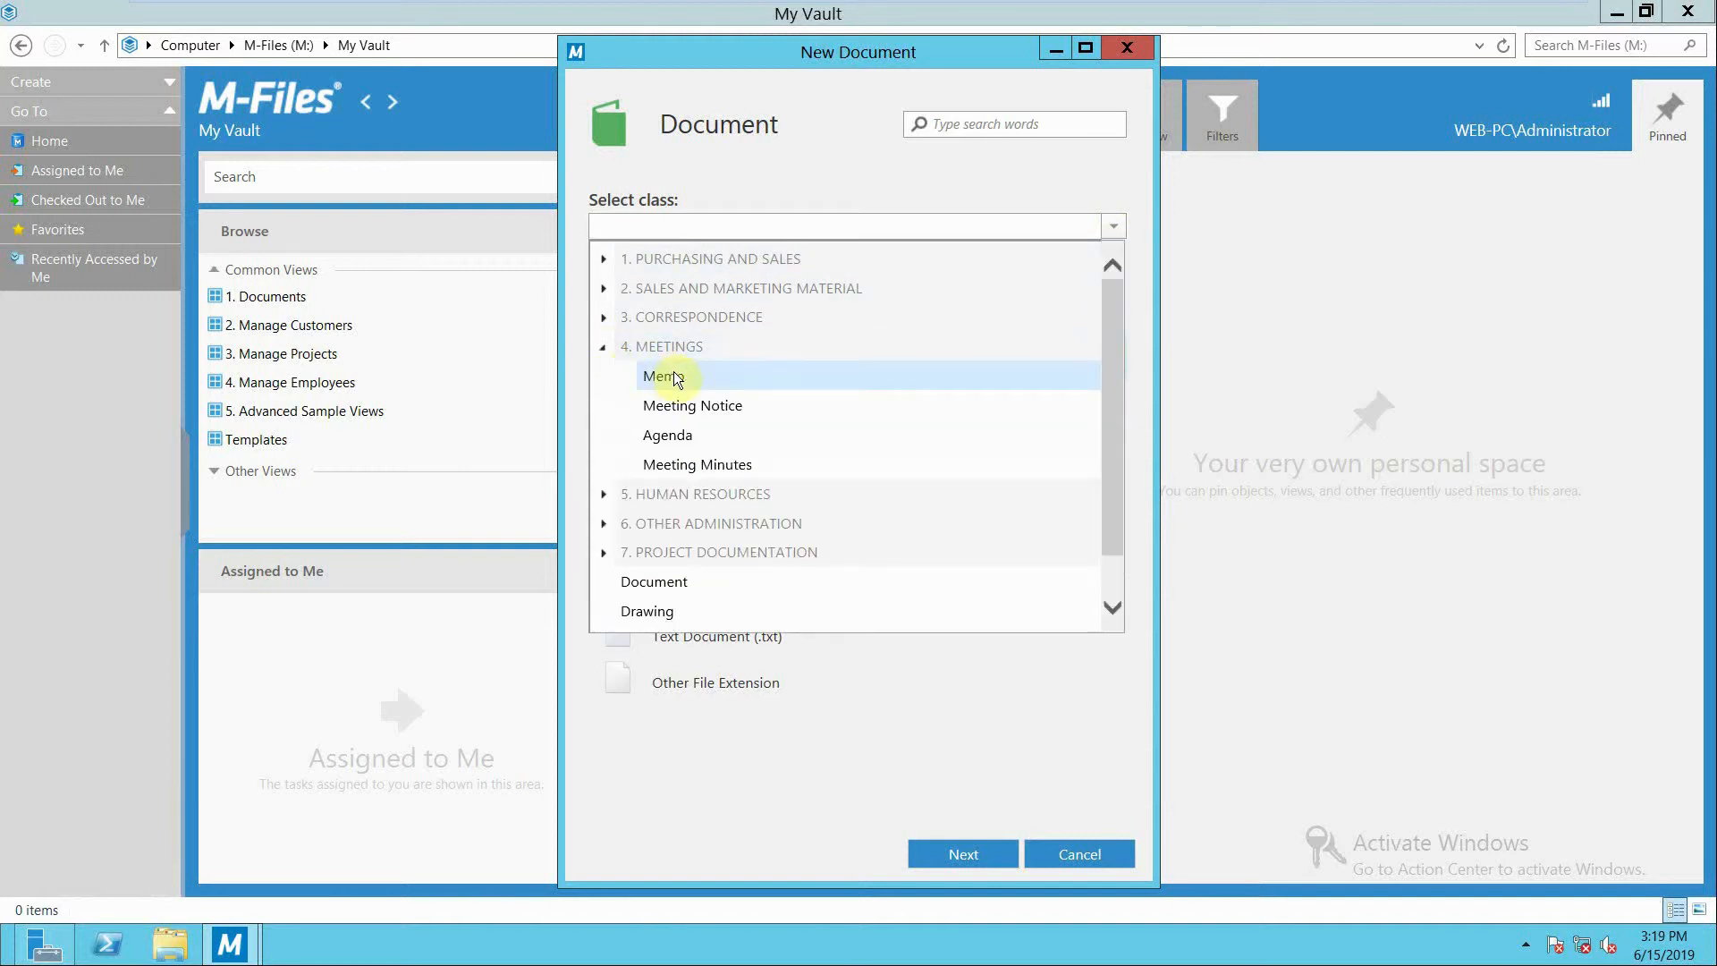
{"action": "left_click", "coordinate": [673, 408]}
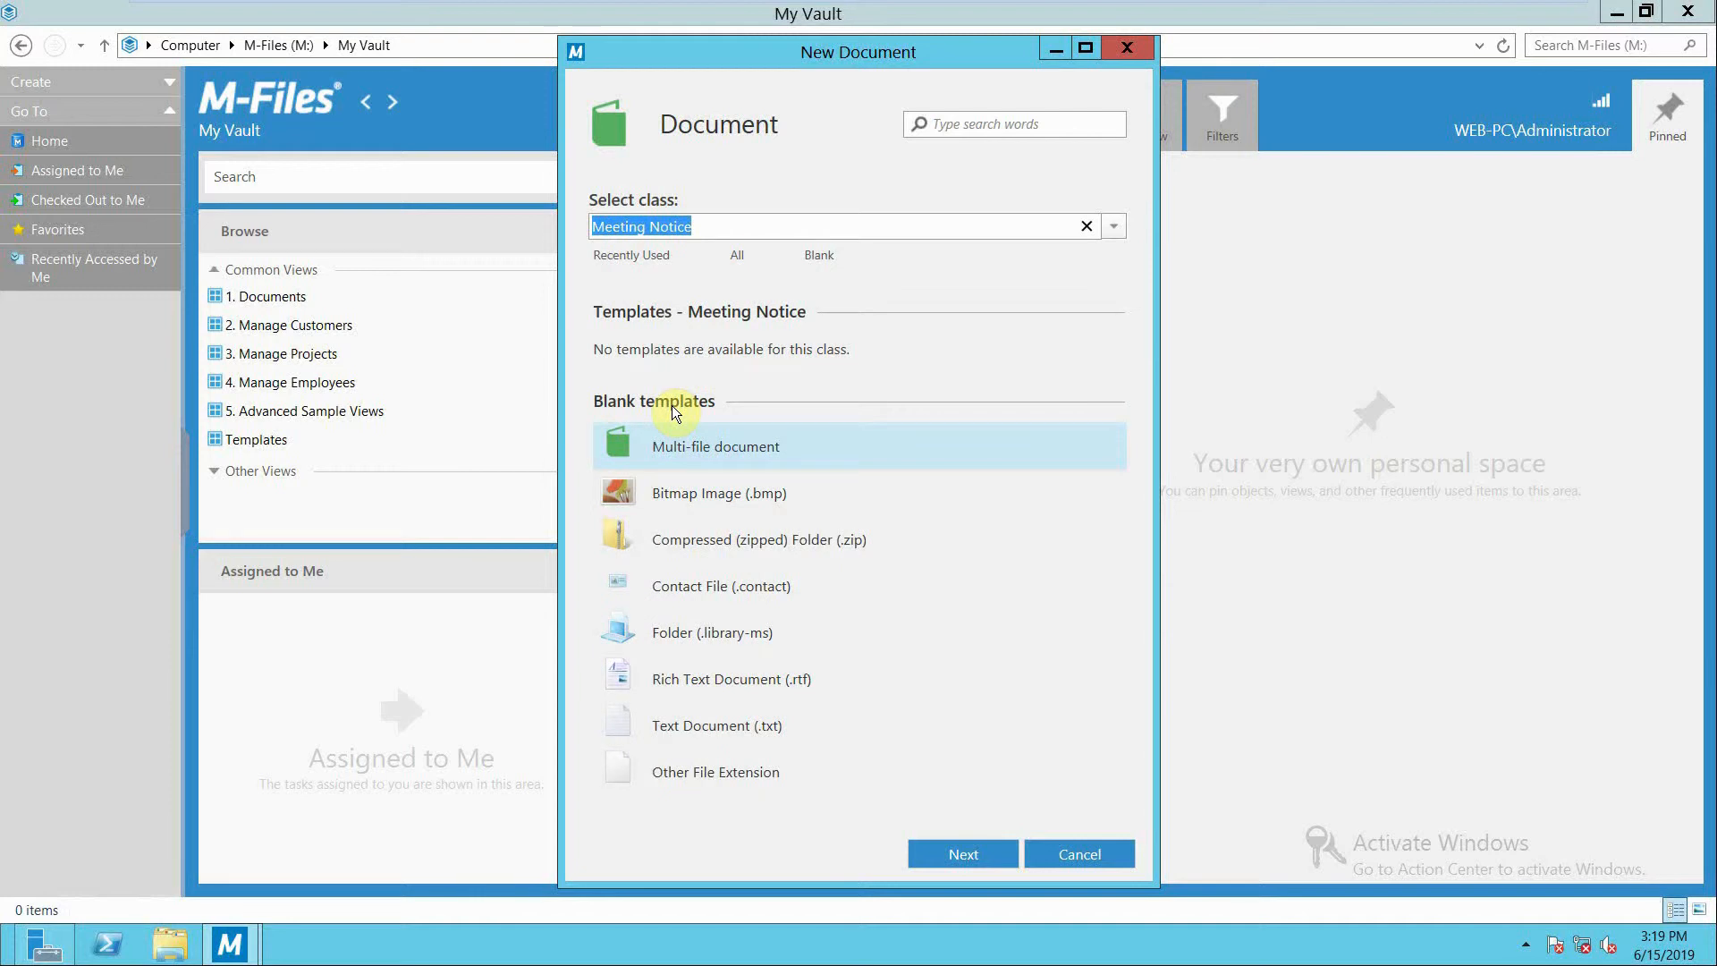
{"action": "left_click", "coordinate": [715, 735]}
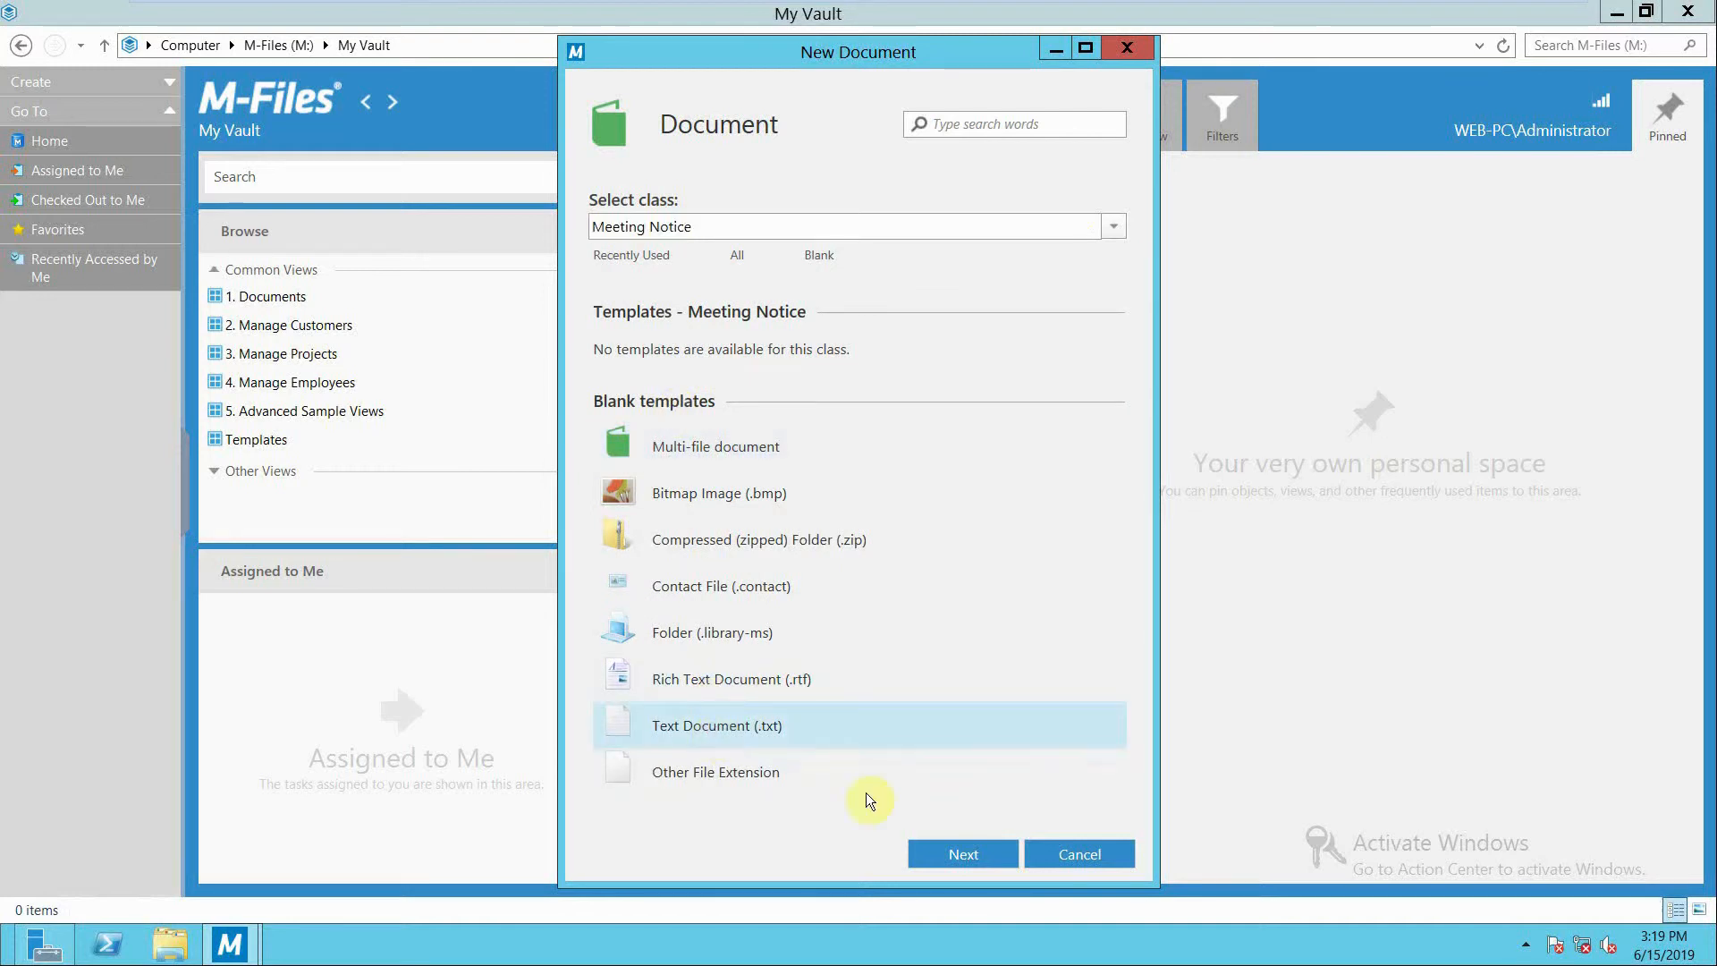
{"action": "left_click", "coordinate": [959, 845]}
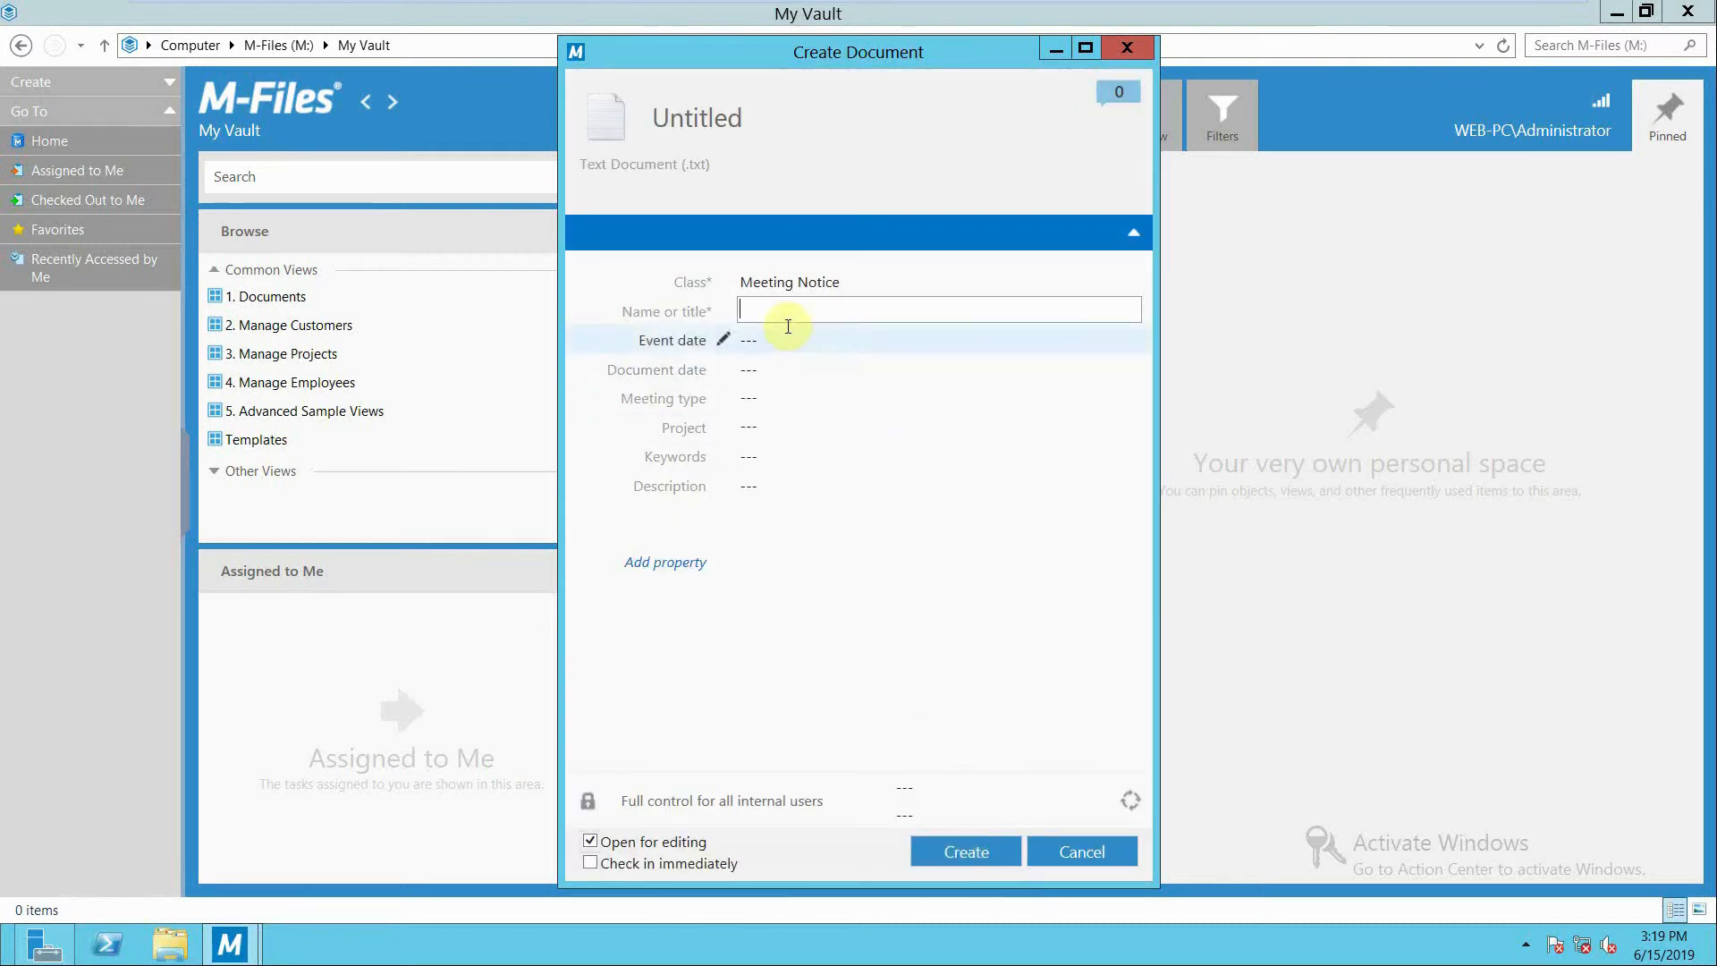
Name the meeting notice "meeting 1" and set its event date to 6/4/2019 and document date to 6/11/2019.
{"action": "type", "text": "meeting"}
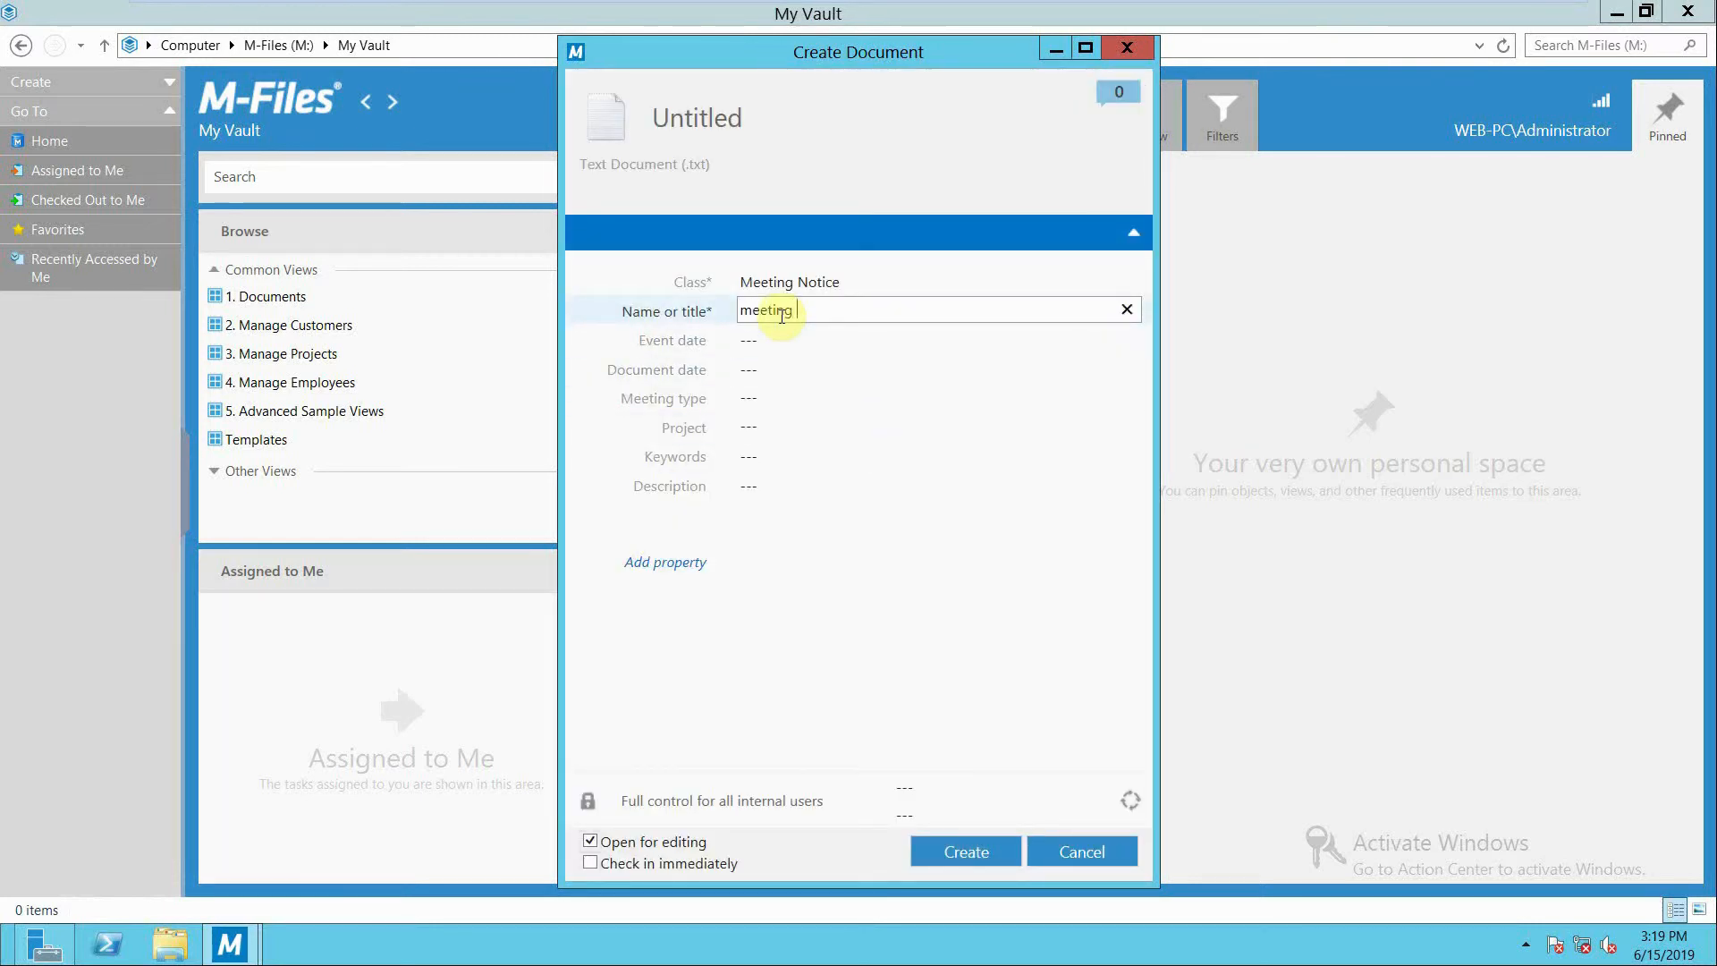
{"action": "type", "text": " 1"}
{"action": "left_click", "coordinate": [729, 337]}
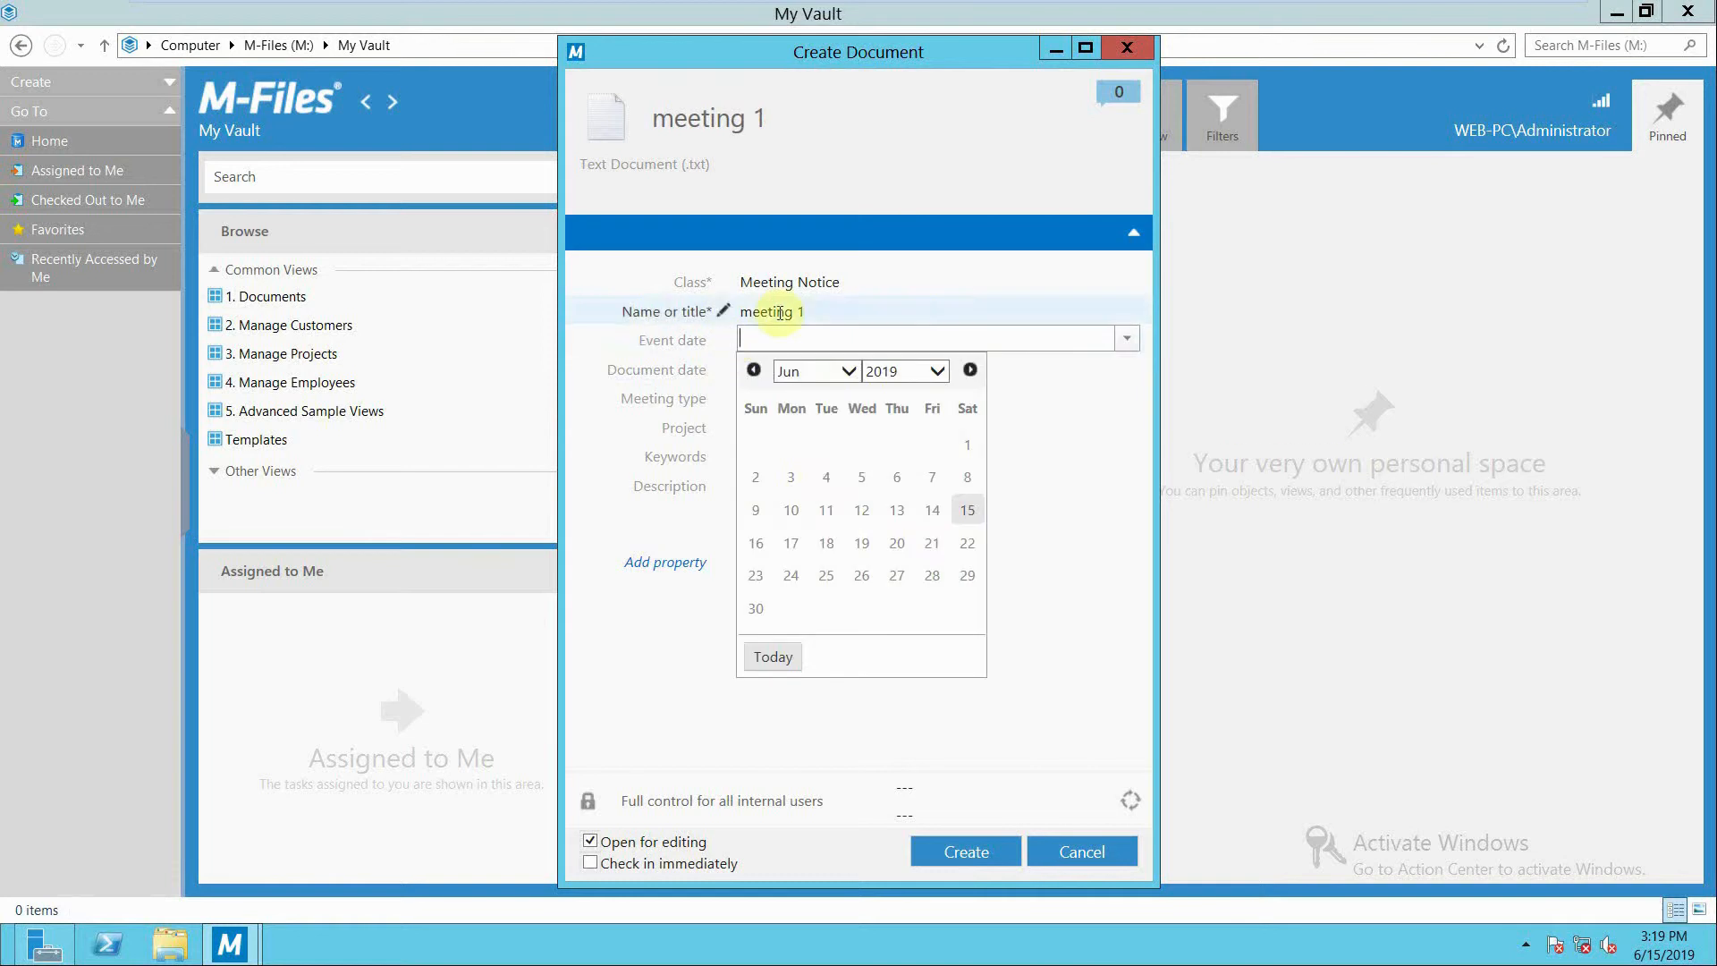
{"action": "left_click", "coordinate": [825, 478]}
{"action": "left_click", "coordinate": [703, 367]}
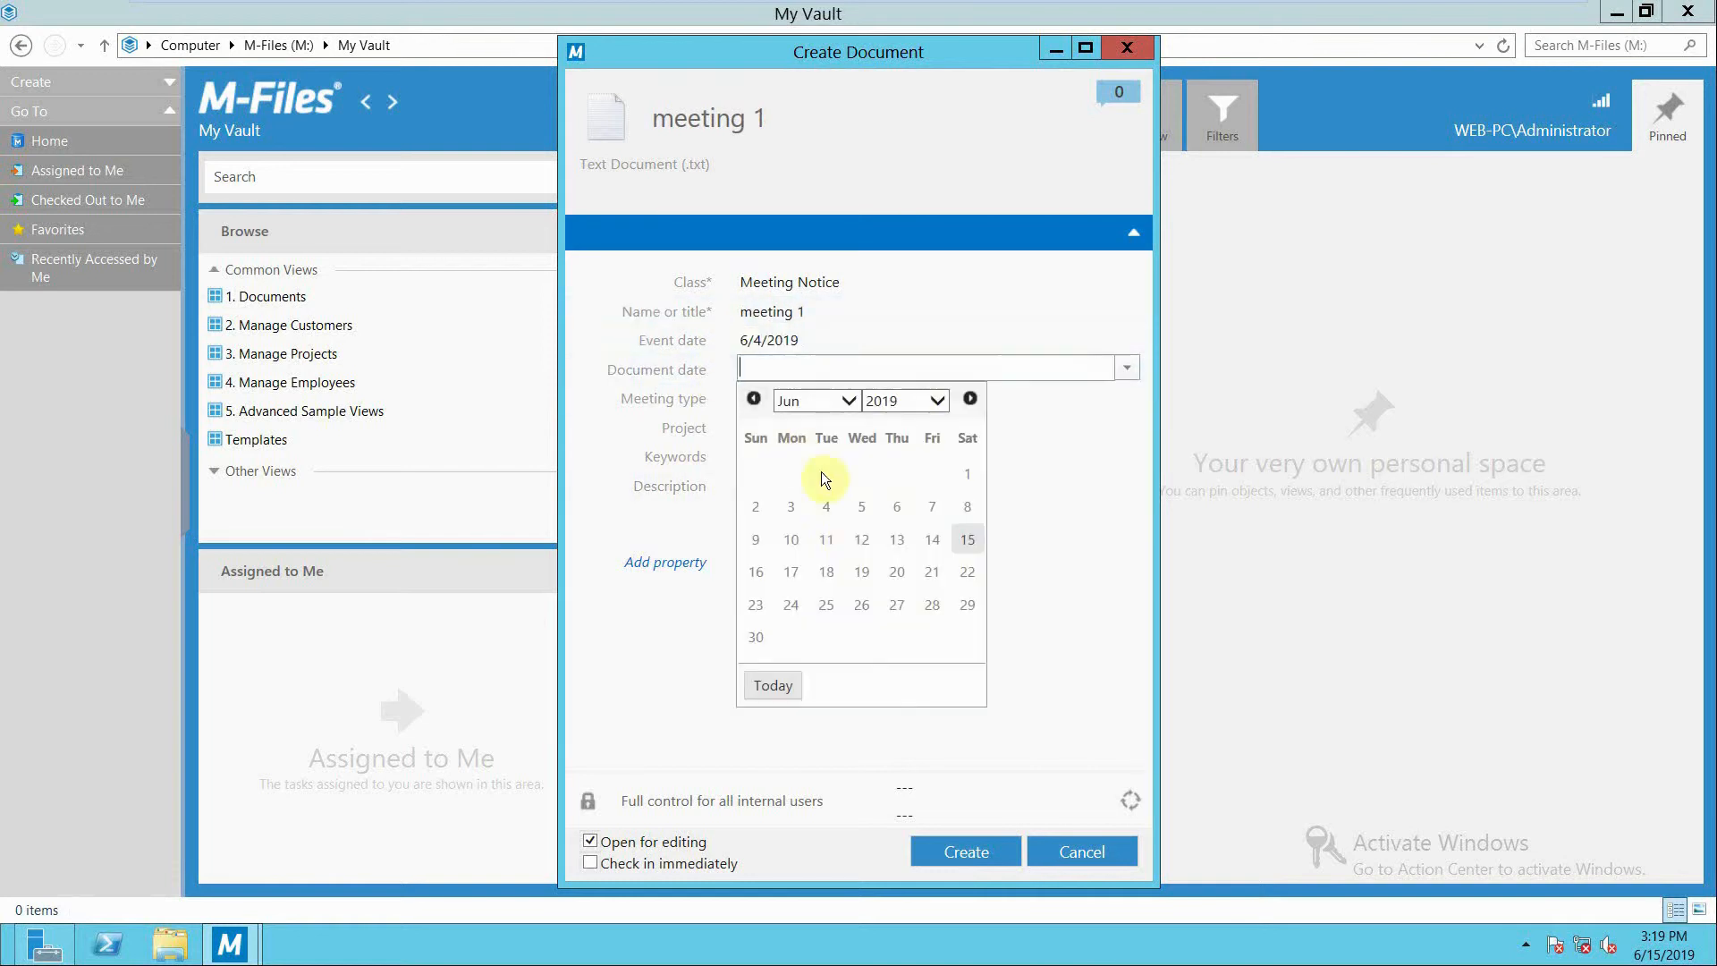
{"action": "left_click", "coordinate": [826, 540]}
Set the notice's meeting type to General meeting and its keywords to "2015 finance".
{"action": "left_click", "coordinate": [717, 399]}
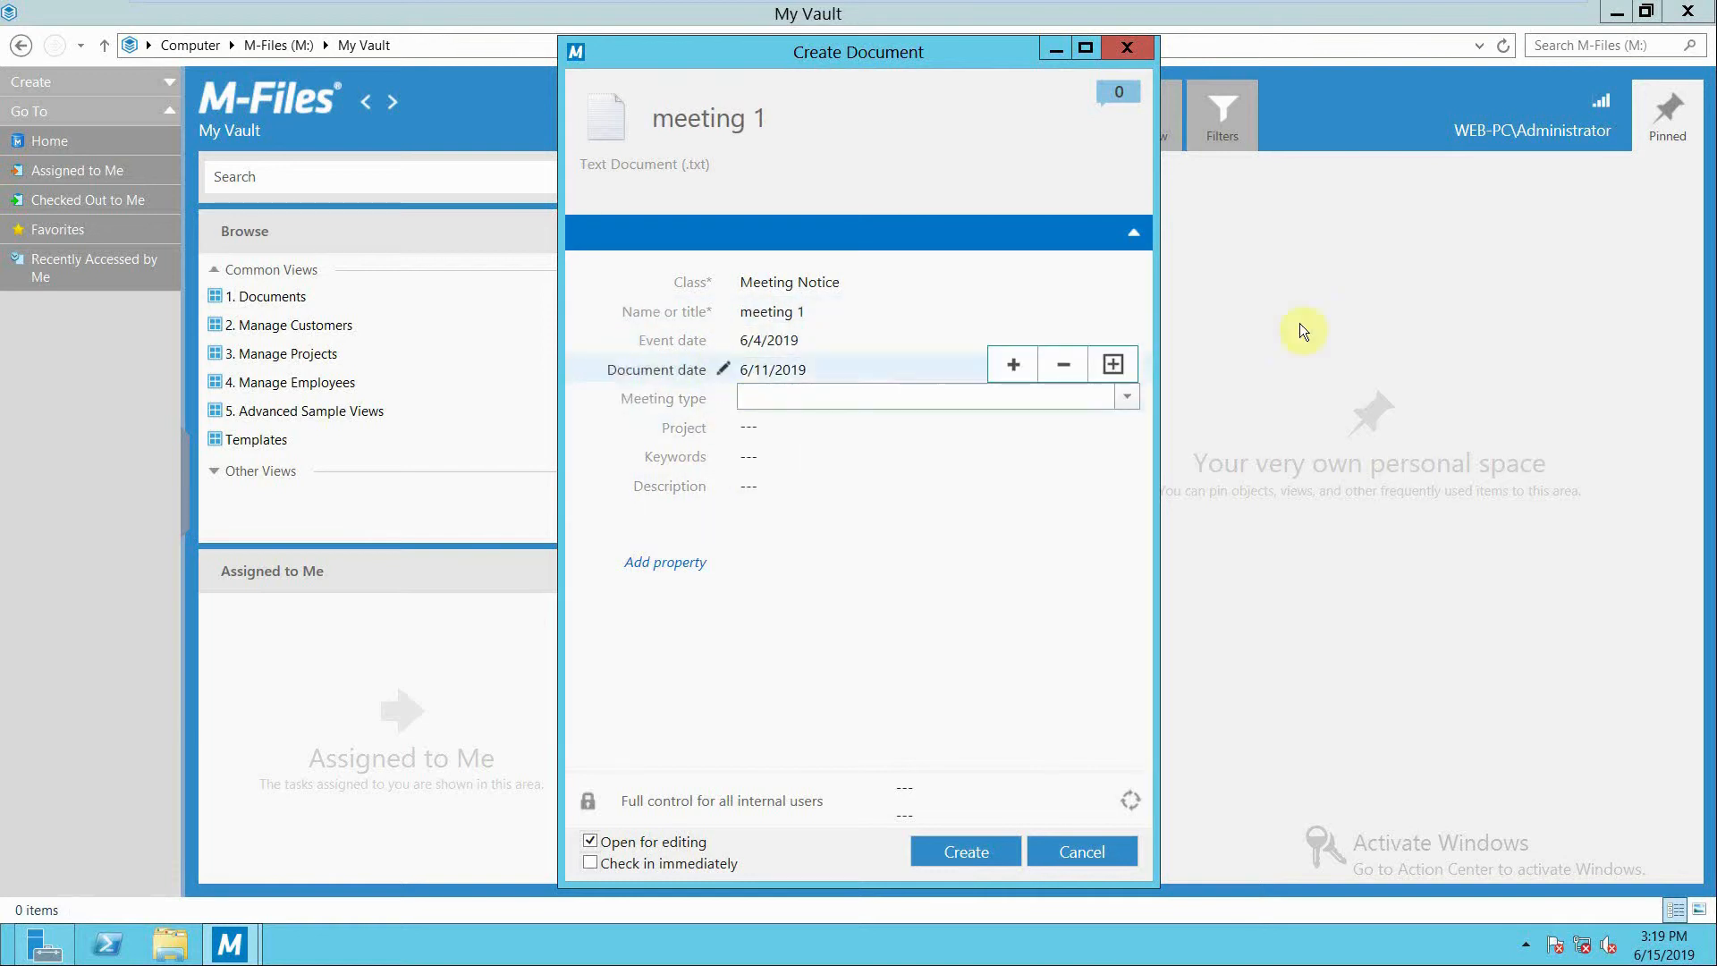
{"action": "left_click", "coordinate": [1128, 396]}
{"action": "left_click", "coordinate": [997, 449]}
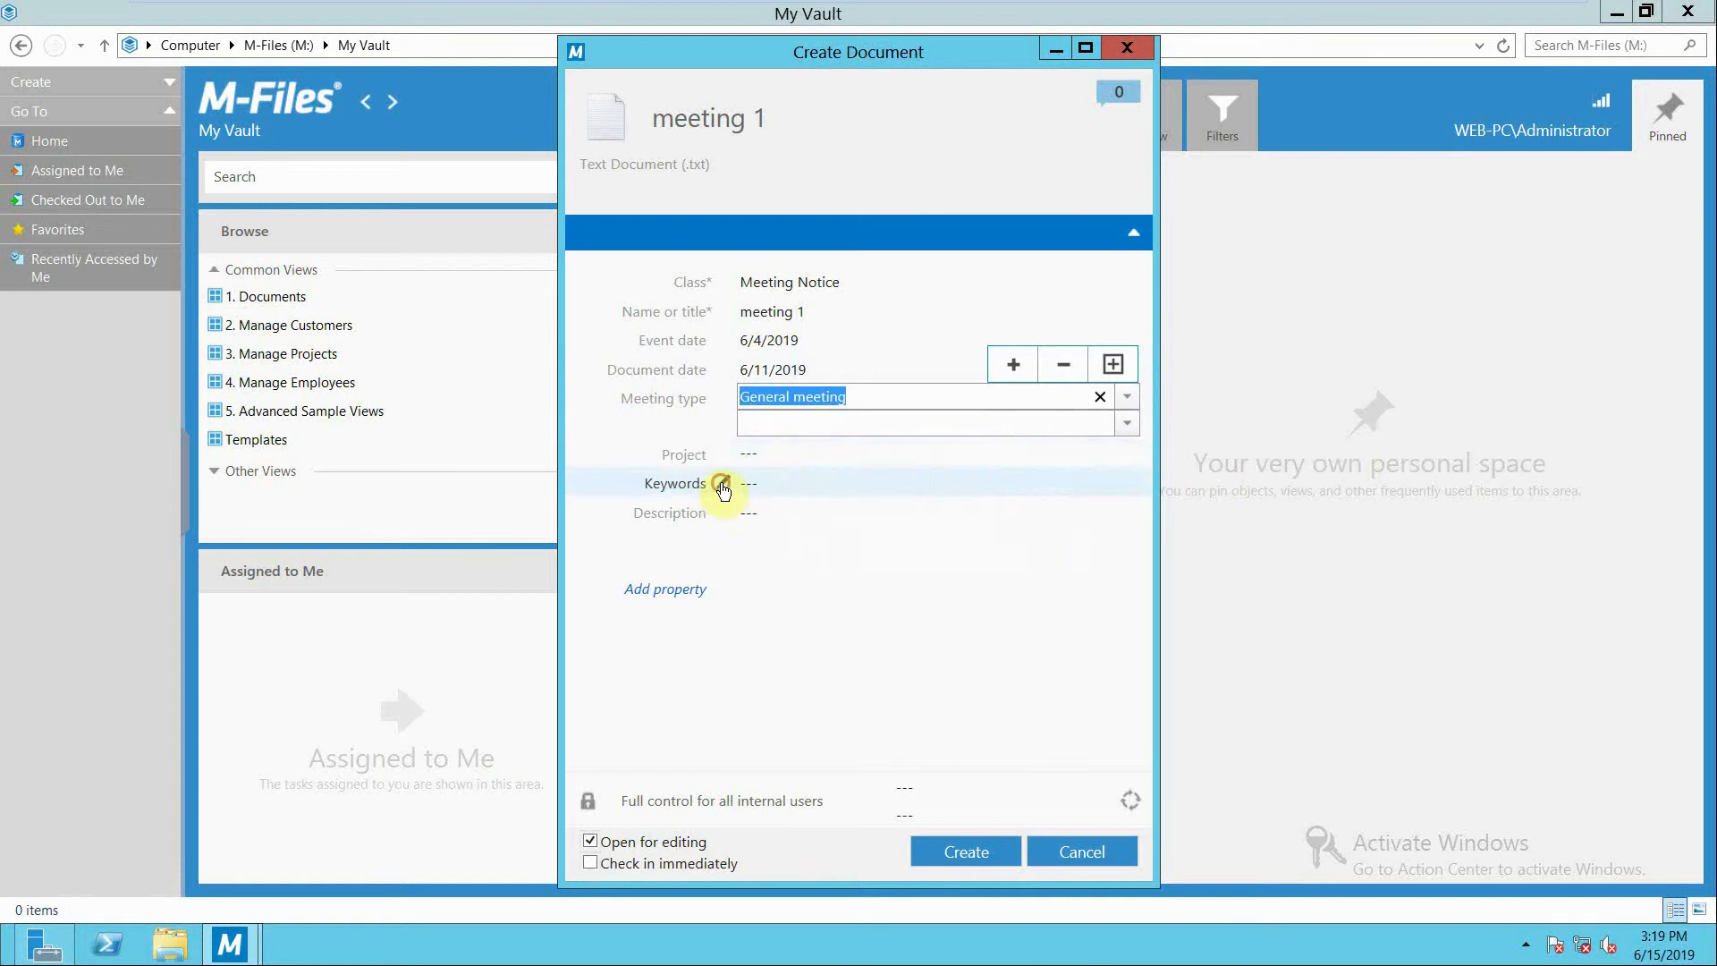
{"action": "left_click", "coordinate": [722, 487]}
{"action": "type", "text": "2015 finan"}
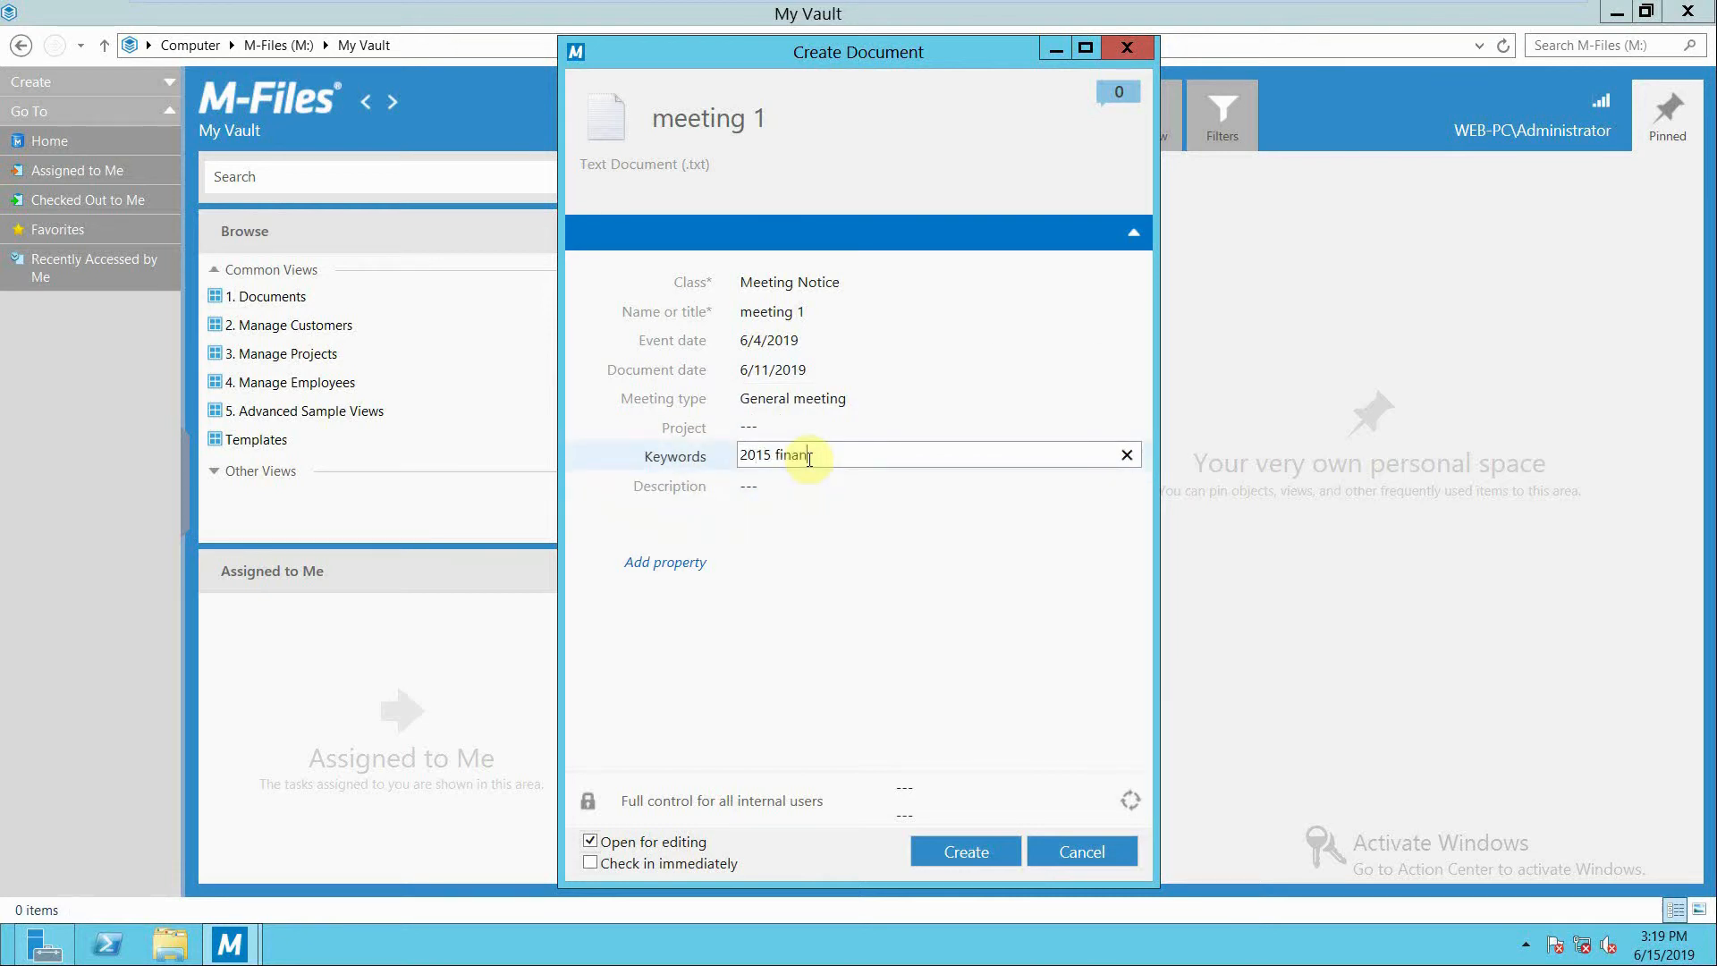
{"action": "type", "text": "ce"}
Enter "this meeting will discuss 2015 finances" as the notice's description.
{"action": "left_click", "coordinate": [728, 490]}
{"action": "type", "text": "this mme"}
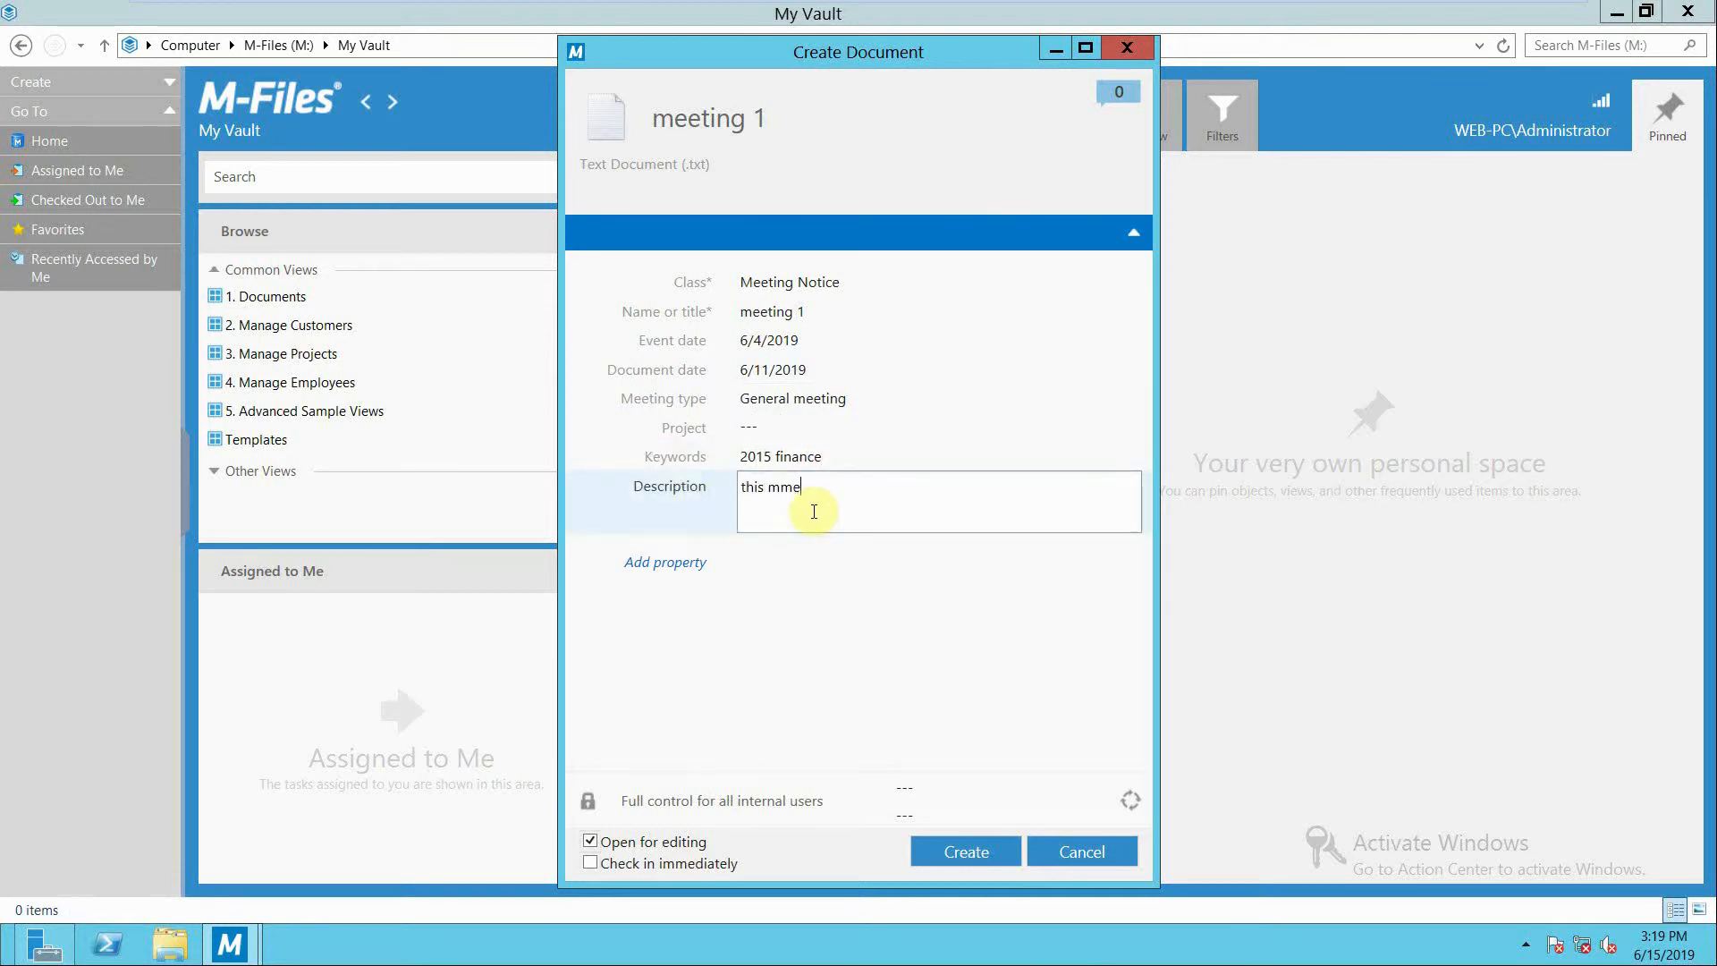
{"action": "key", "text": "BackSpace"}
{"action": "key", "text": "BackSpace"}
{"action": "type", "text": "eeting will discuss 2015 finances"}
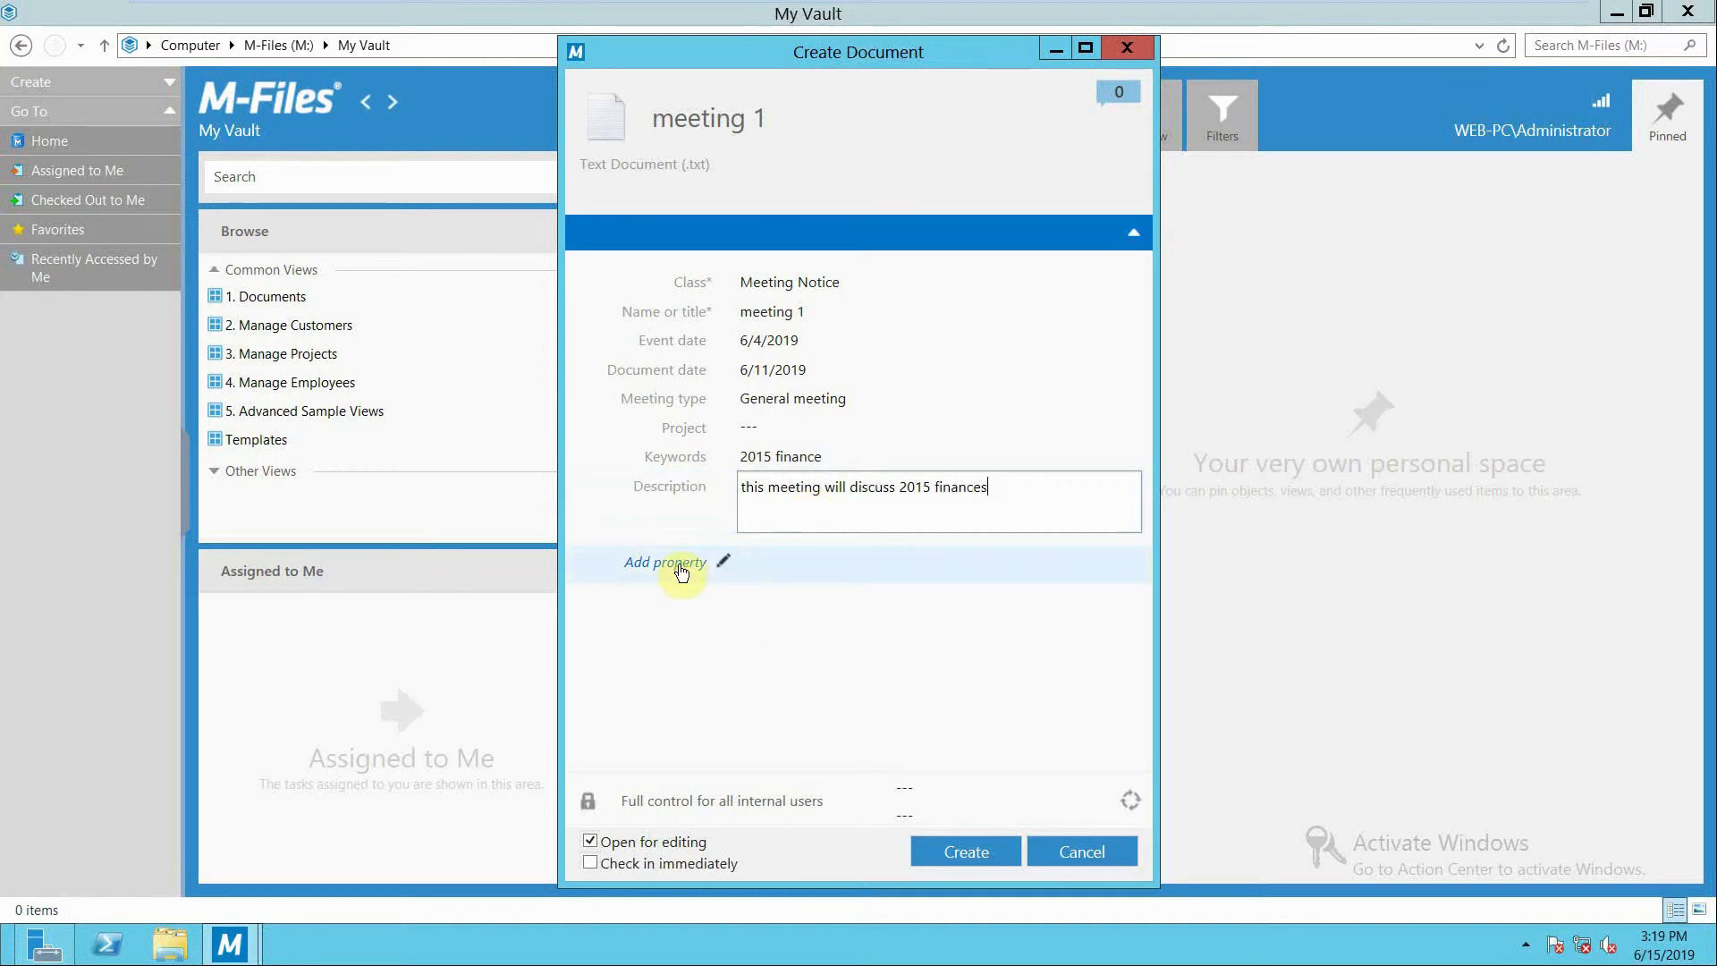
Add a Department property set to Production and create the meeting notice with immediate check-in.
{"action": "left_click", "coordinate": [680, 569]}
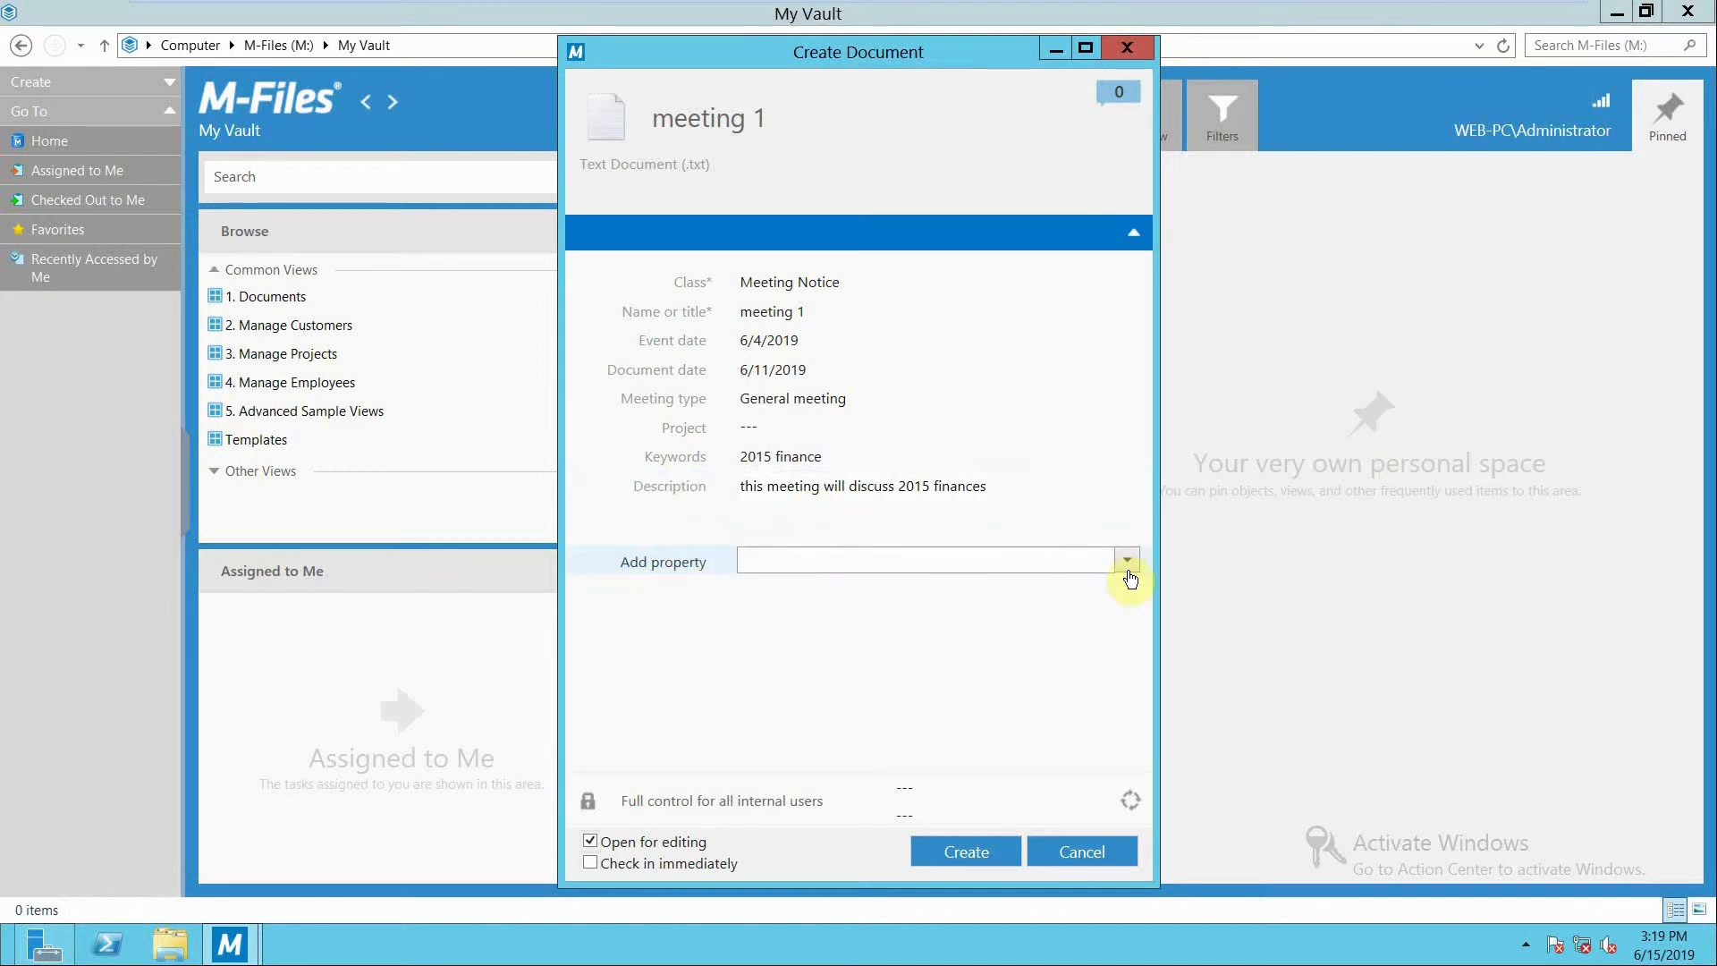
{"action": "left_click", "coordinate": [1127, 562]}
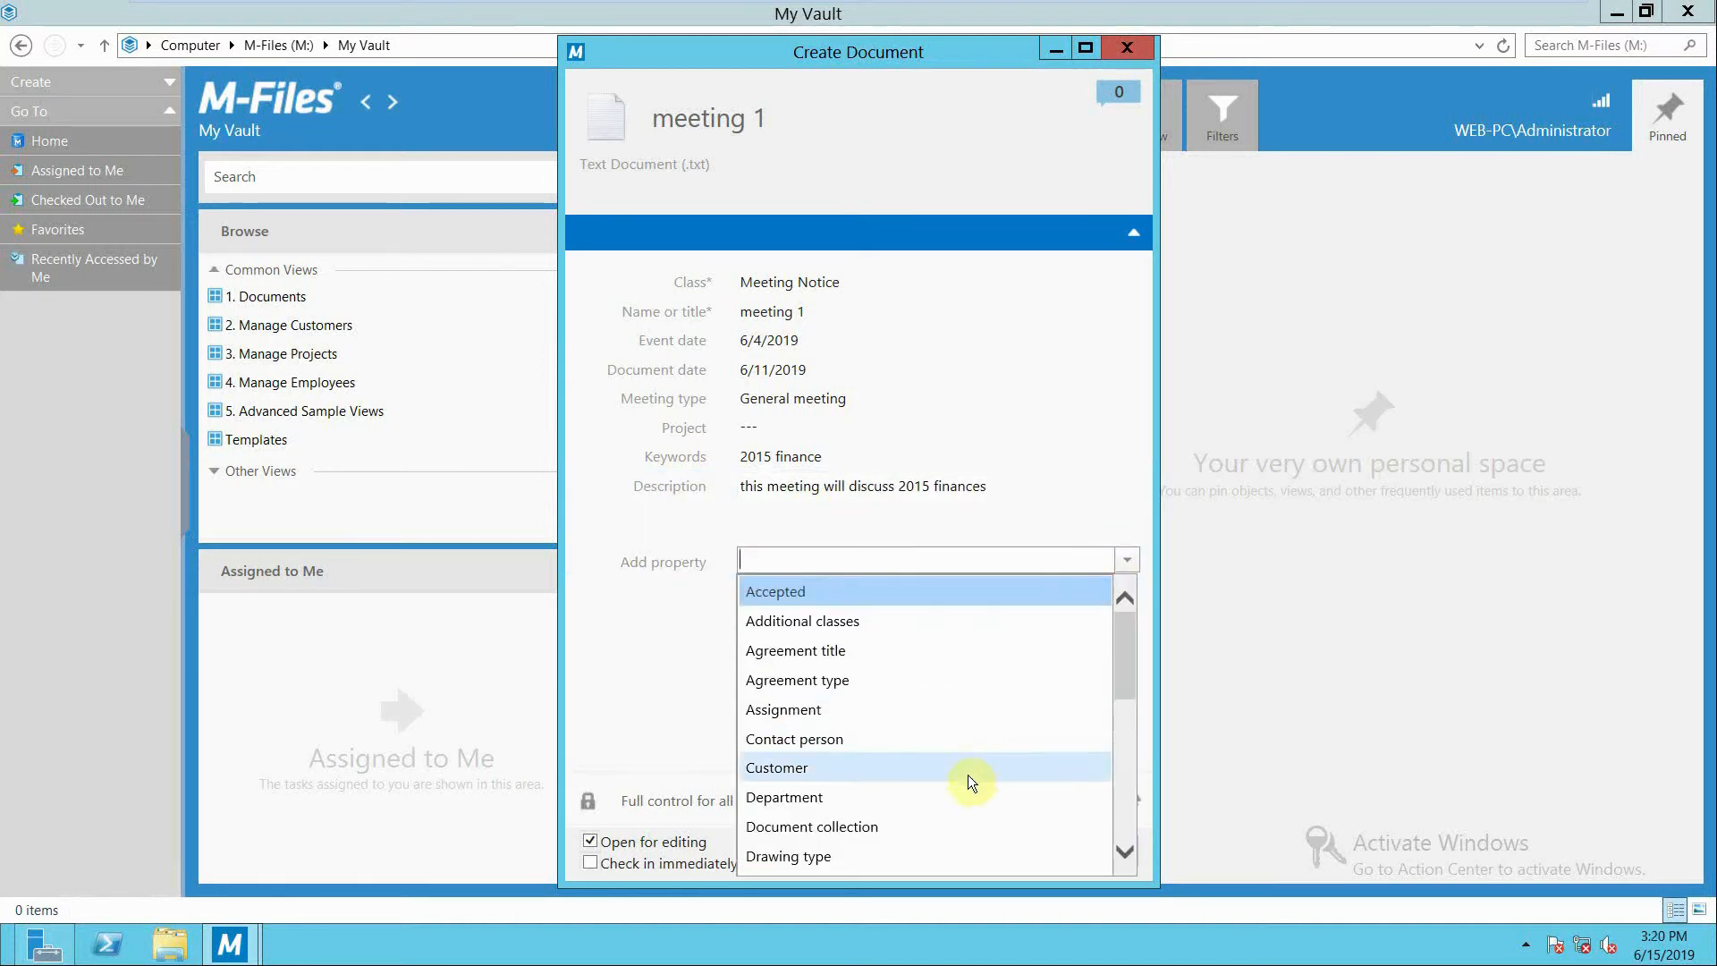
{"action": "left_click", "coordinate": [957, 796]}
{"action": "left_click", "coordinate": [1125, 548]}
{"action": "left_click", "coordinate": [961, 630]}
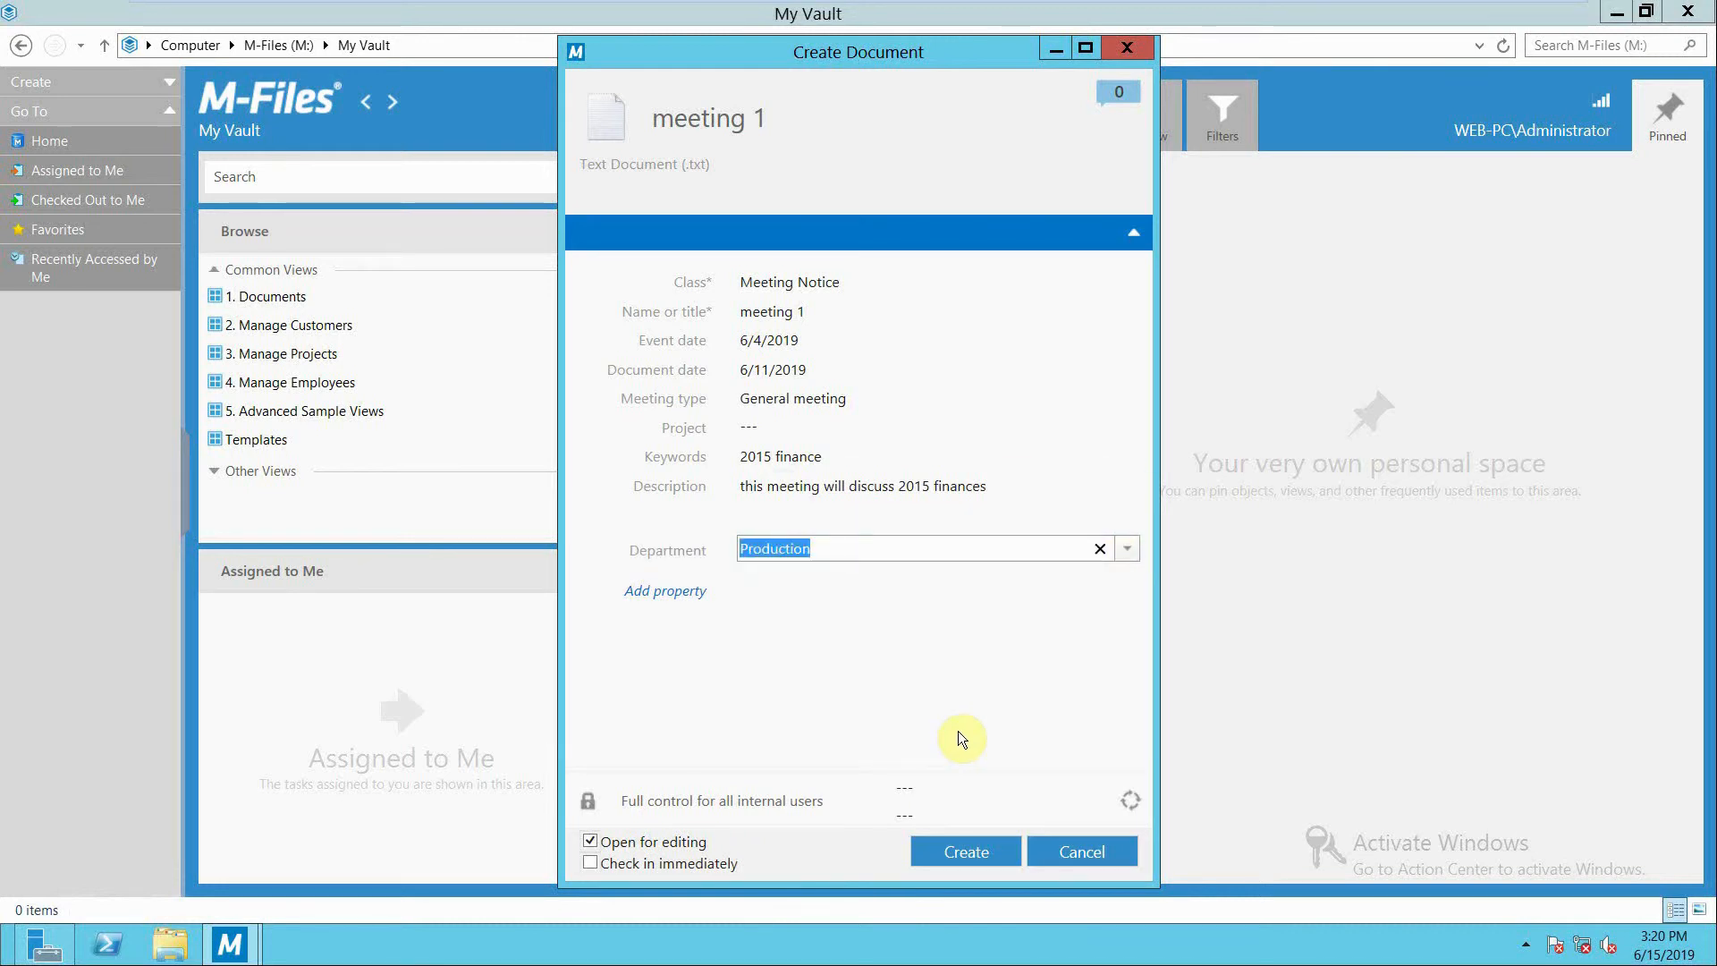
{"action": "left_click", "coordinate": [590, 864]}
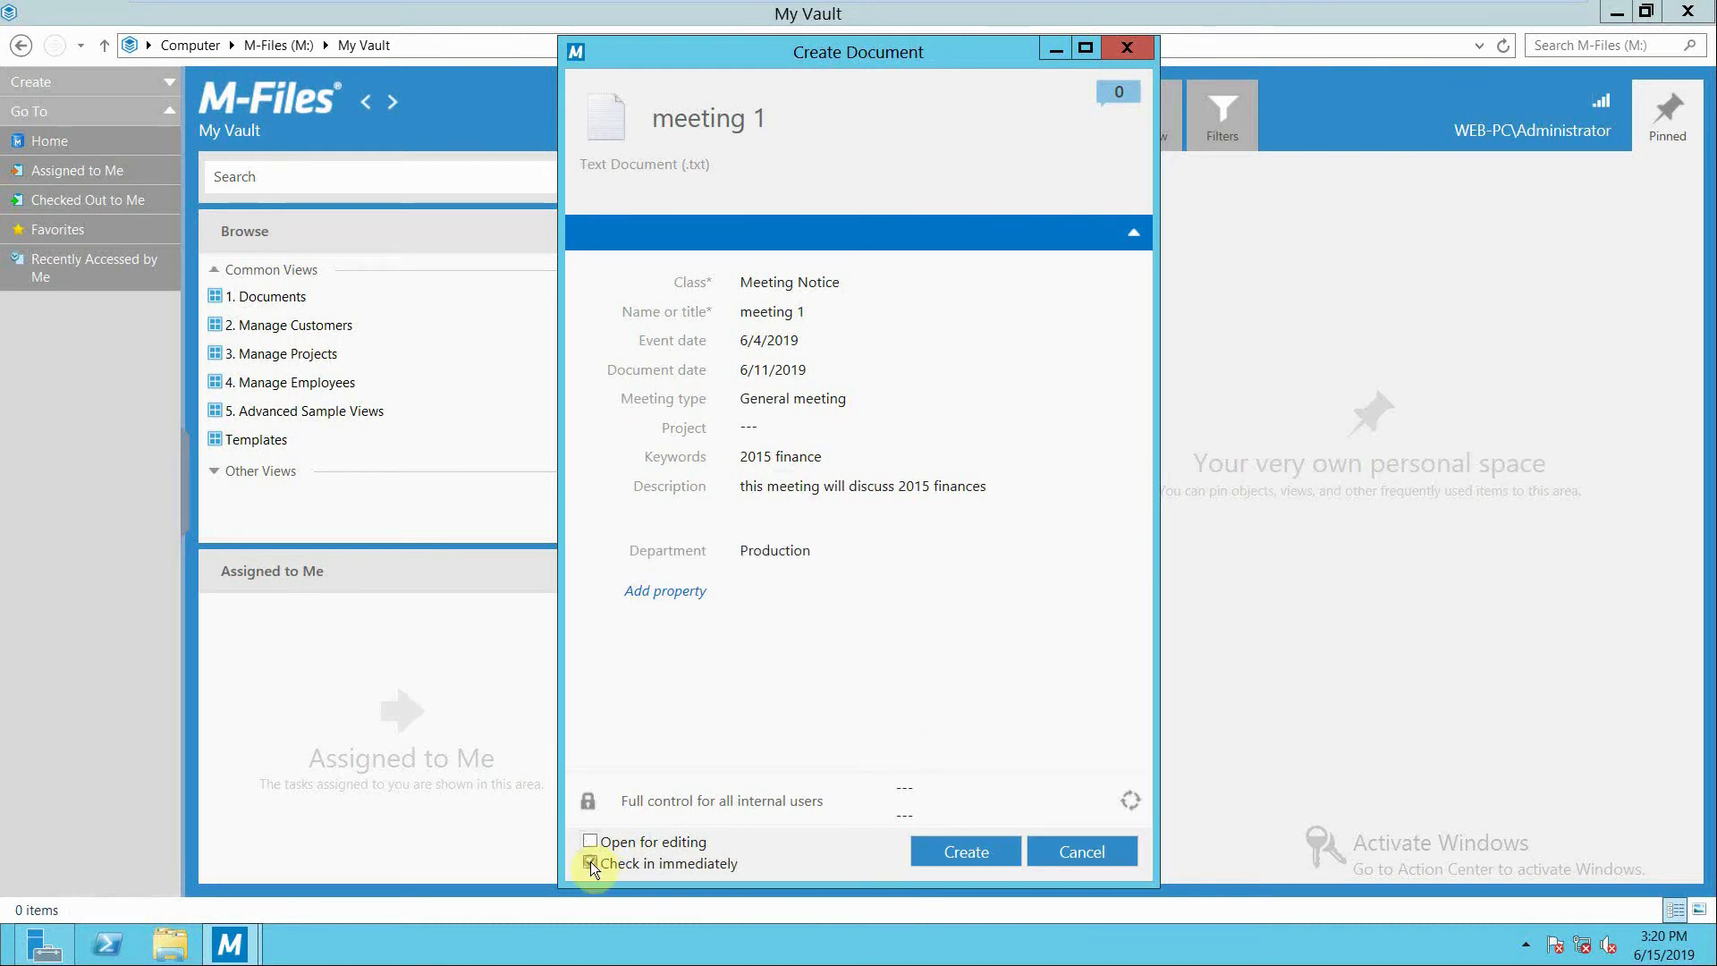
{"action": "left_click", "coordinate": [944, 850]}
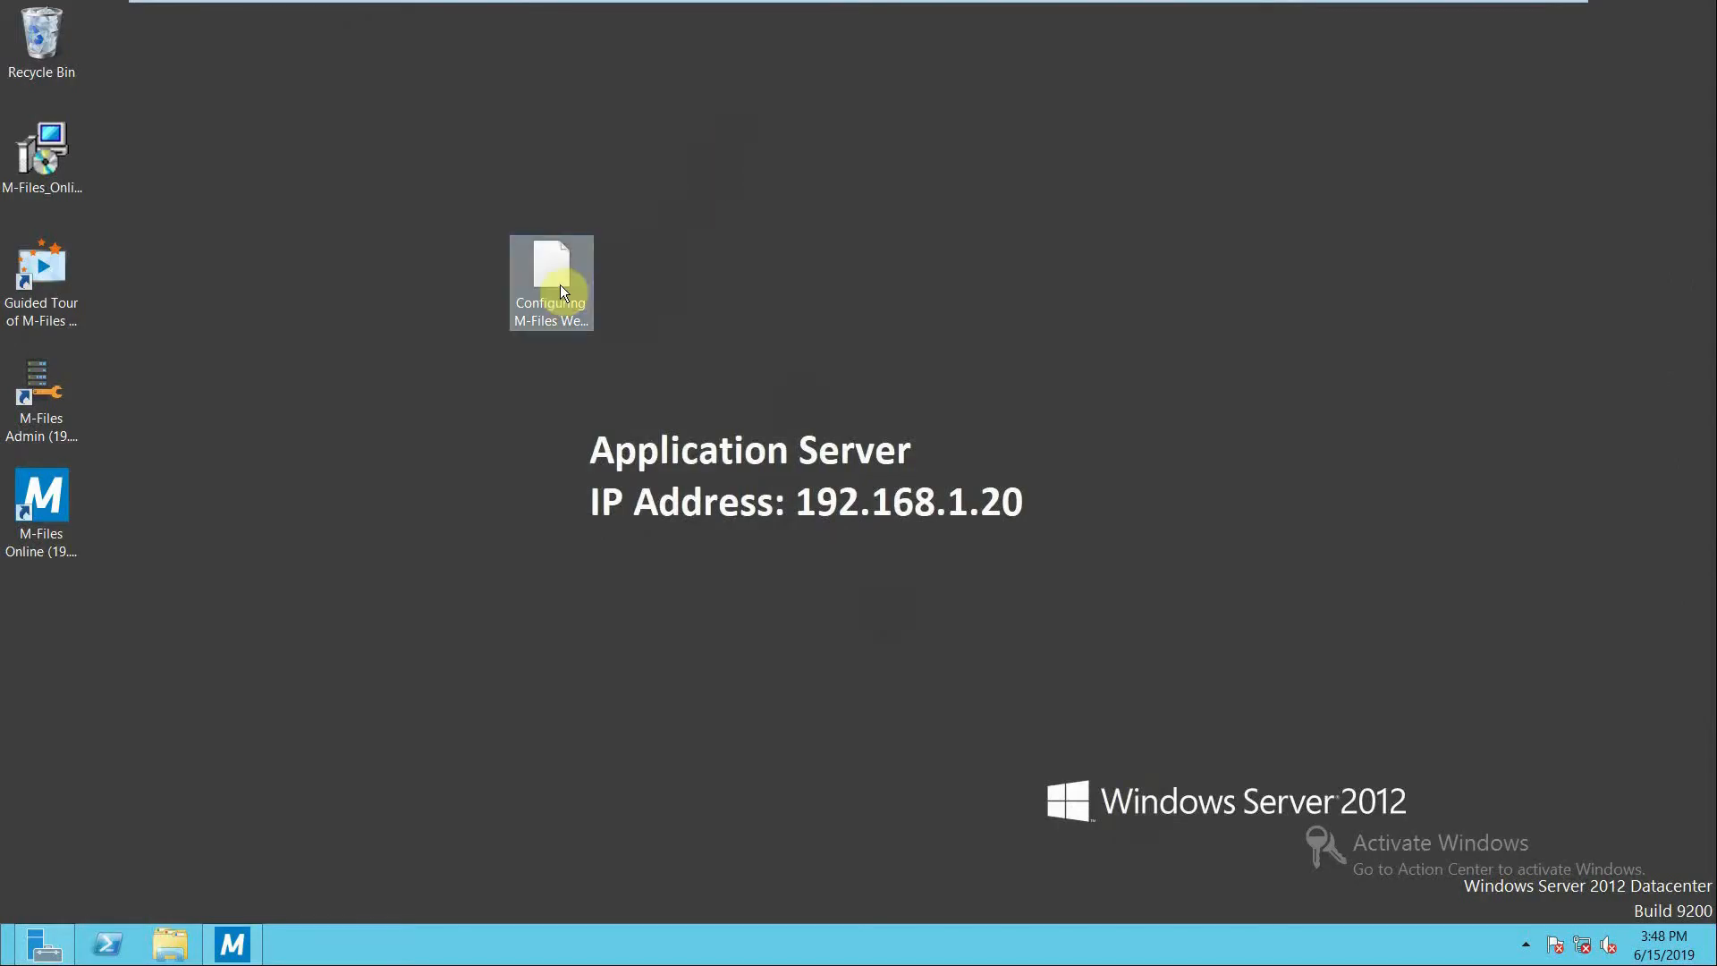
Add the desktop PDF "Configuring M-Files Web on a Separate Server Computer" to the vault as class Document.
{"action": "left_click_drag", "start_coordinate": [560, 285], "coordinate": [857, 508]}
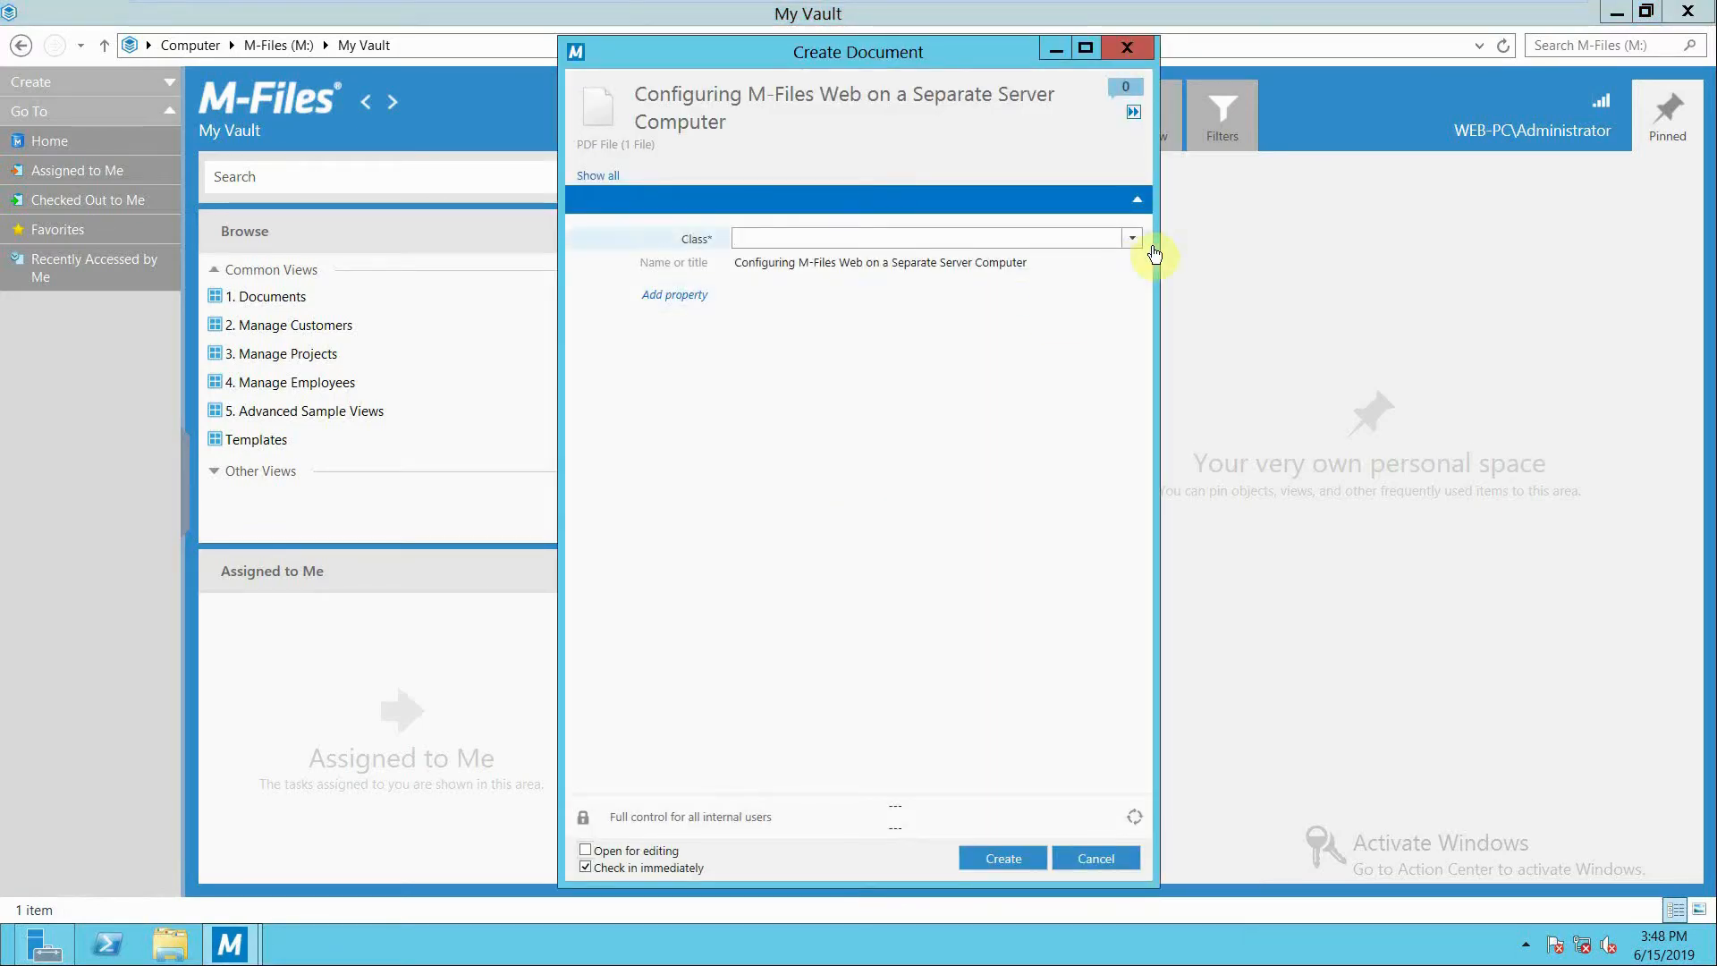
{"action": "left_click", "coordinate": [1133, 239]}
{"action": "left_click", "coordinate": [905, 434]}
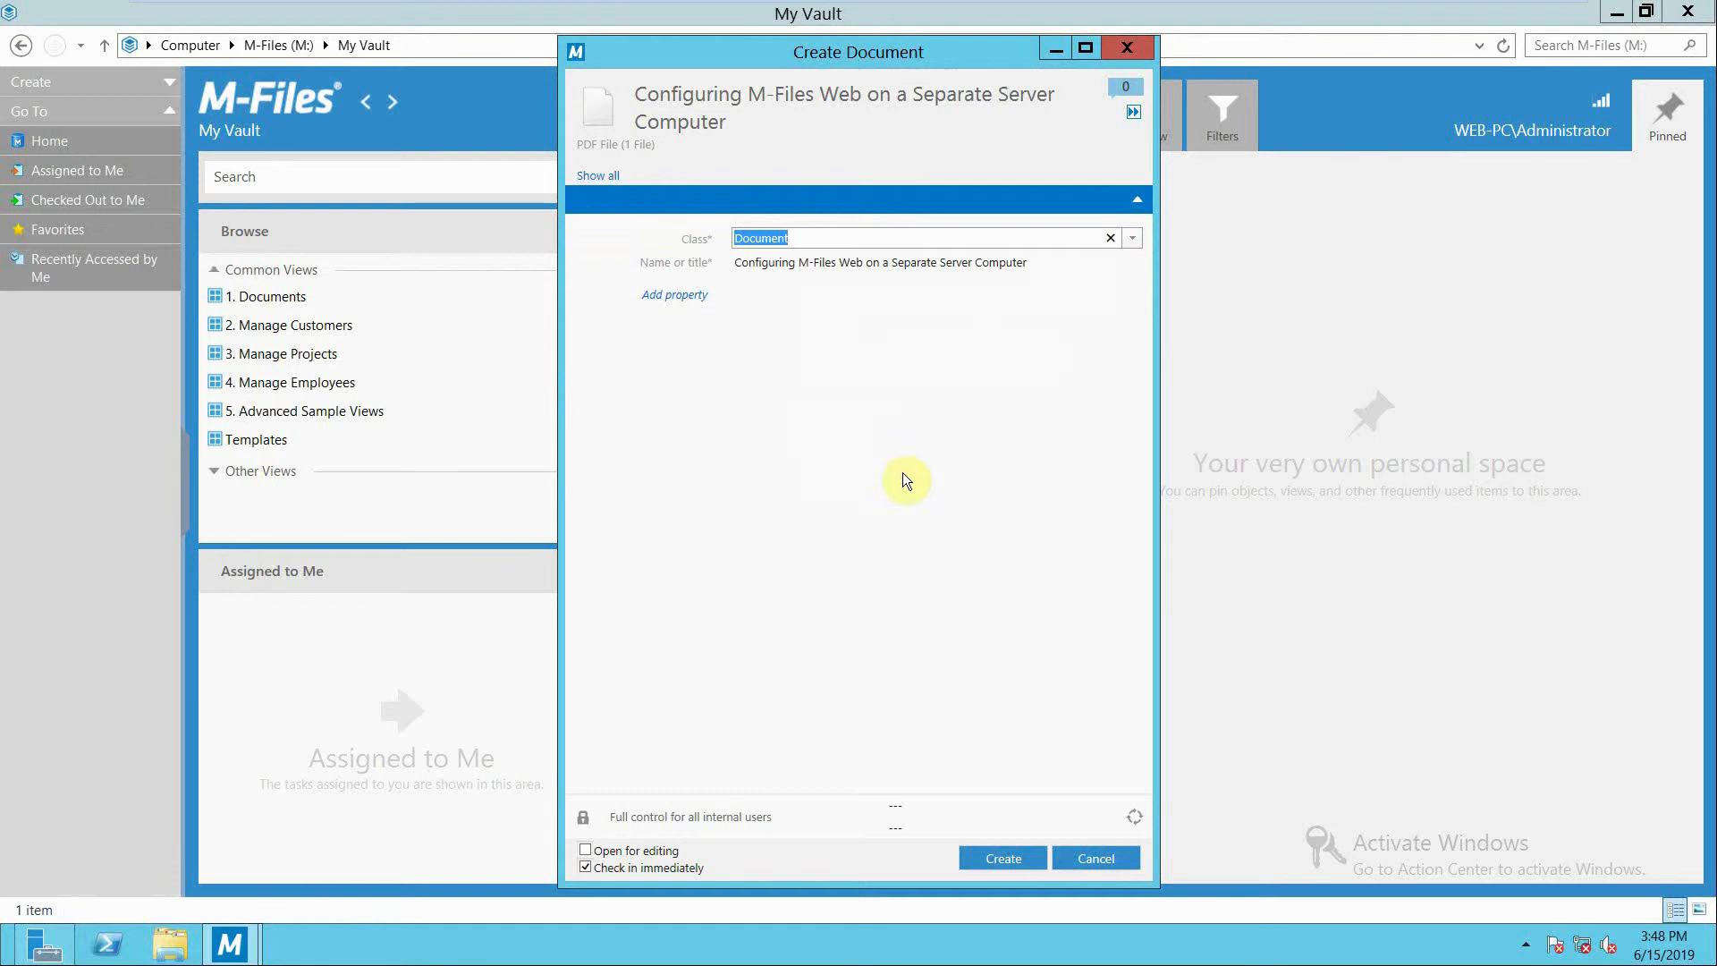
{"action": "left_click", "coordinate": [996, 857]}
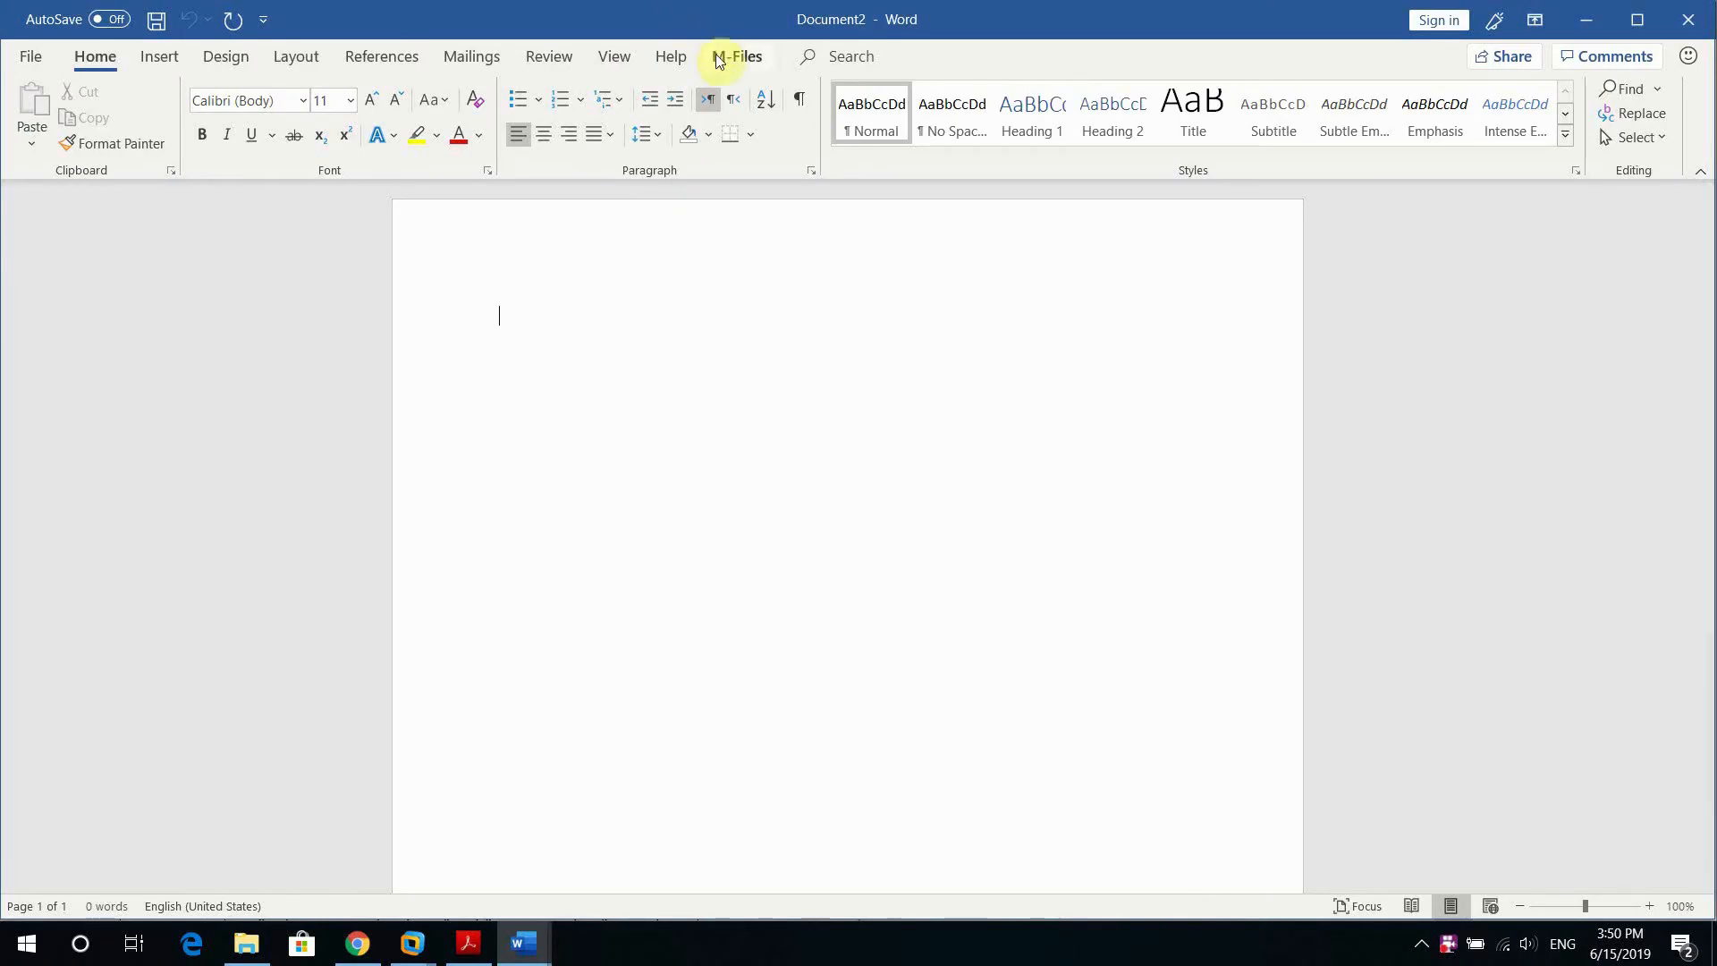
Display the M-Files commands in Word for the blank document.
{"action": "left_click", "coordinate": [719, 57]}
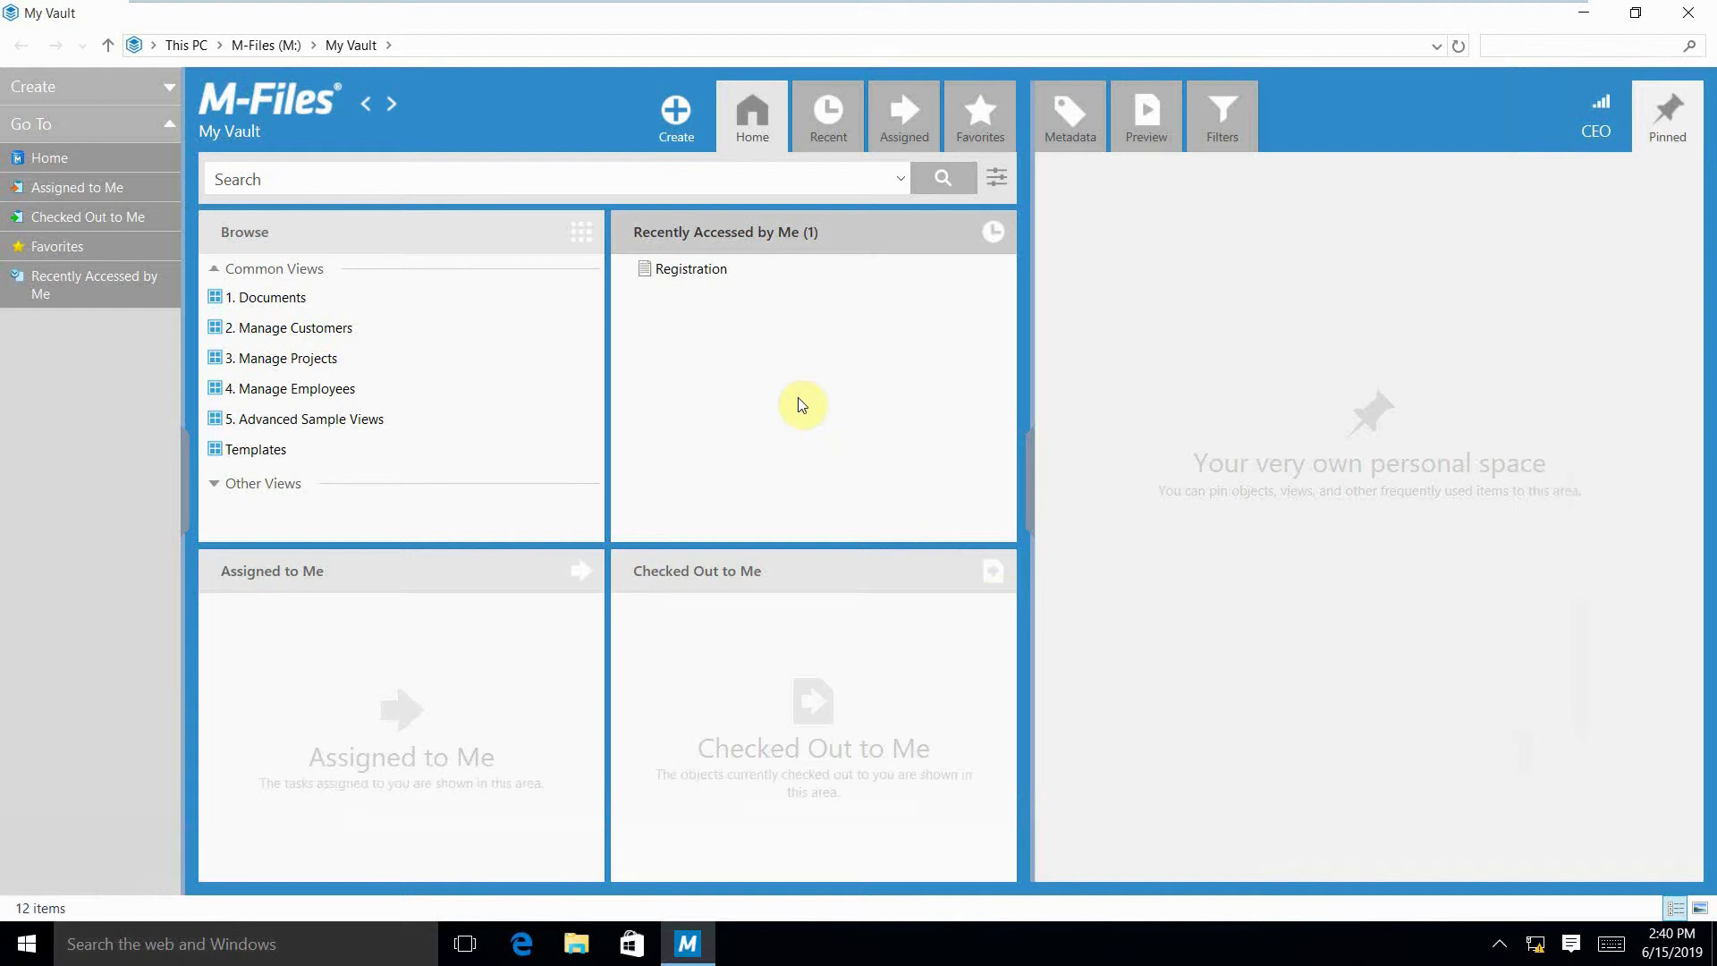
Start an assignment for the Registration document with the description "create 10 copies of the registration document".
{"action": "left_click", "coordinate": [692, 271]}
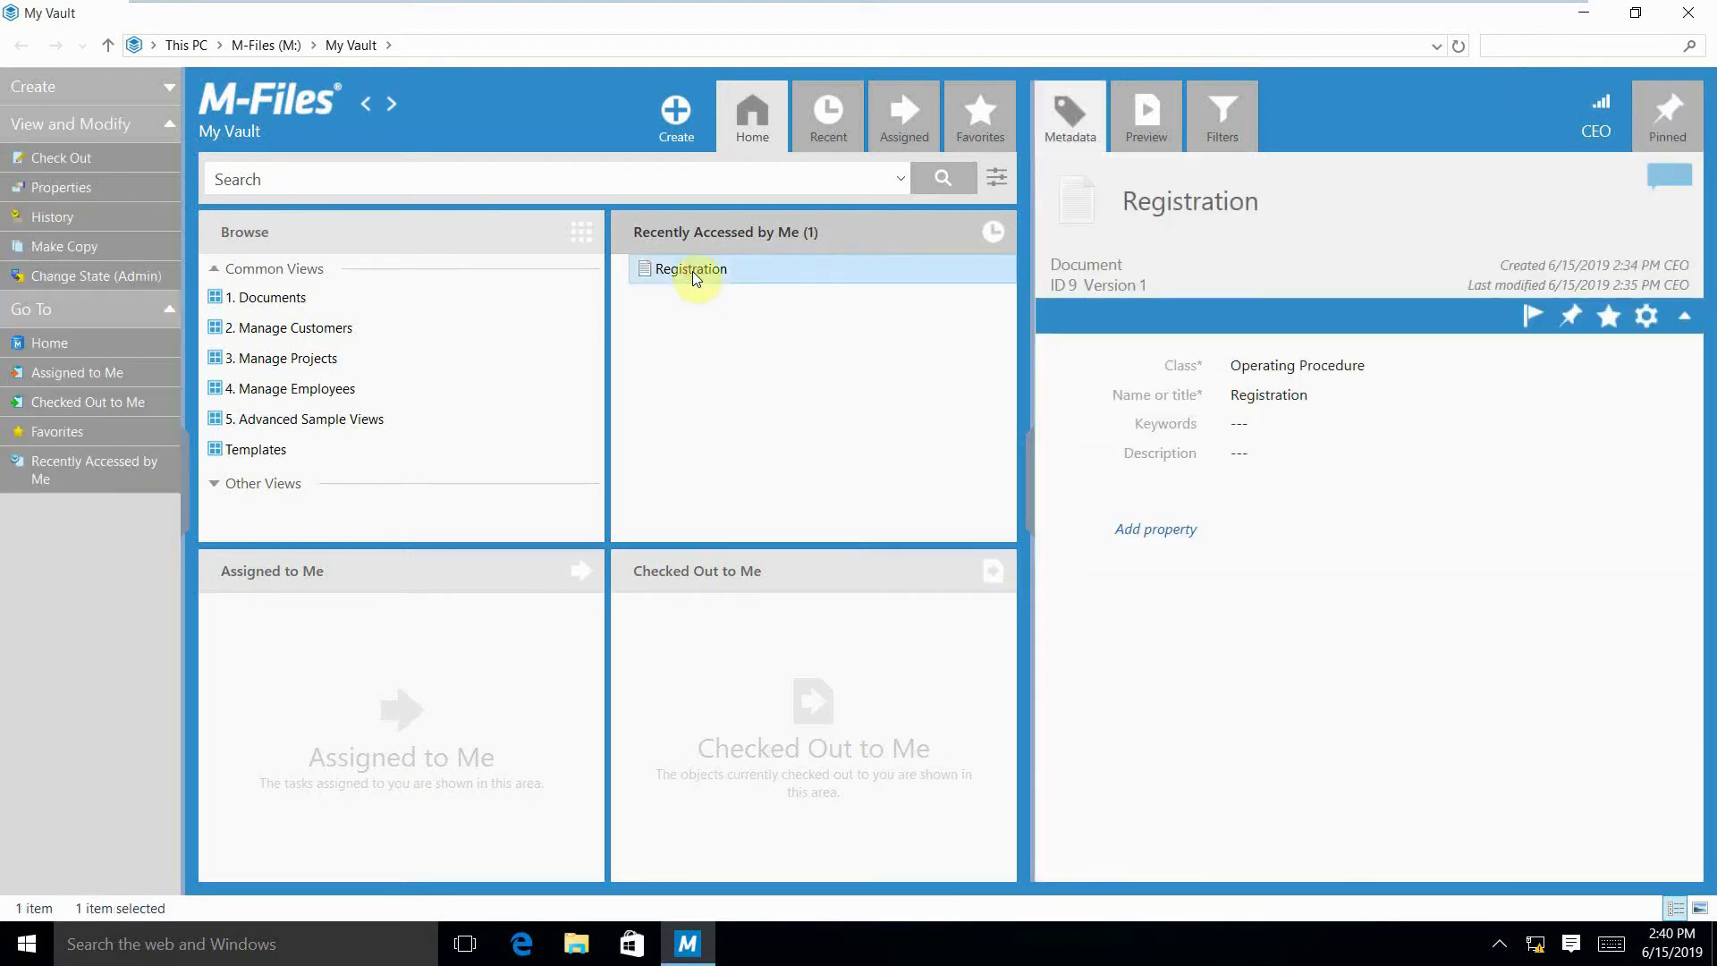
{"action": "left_click", "coordinate": [678, 132]}
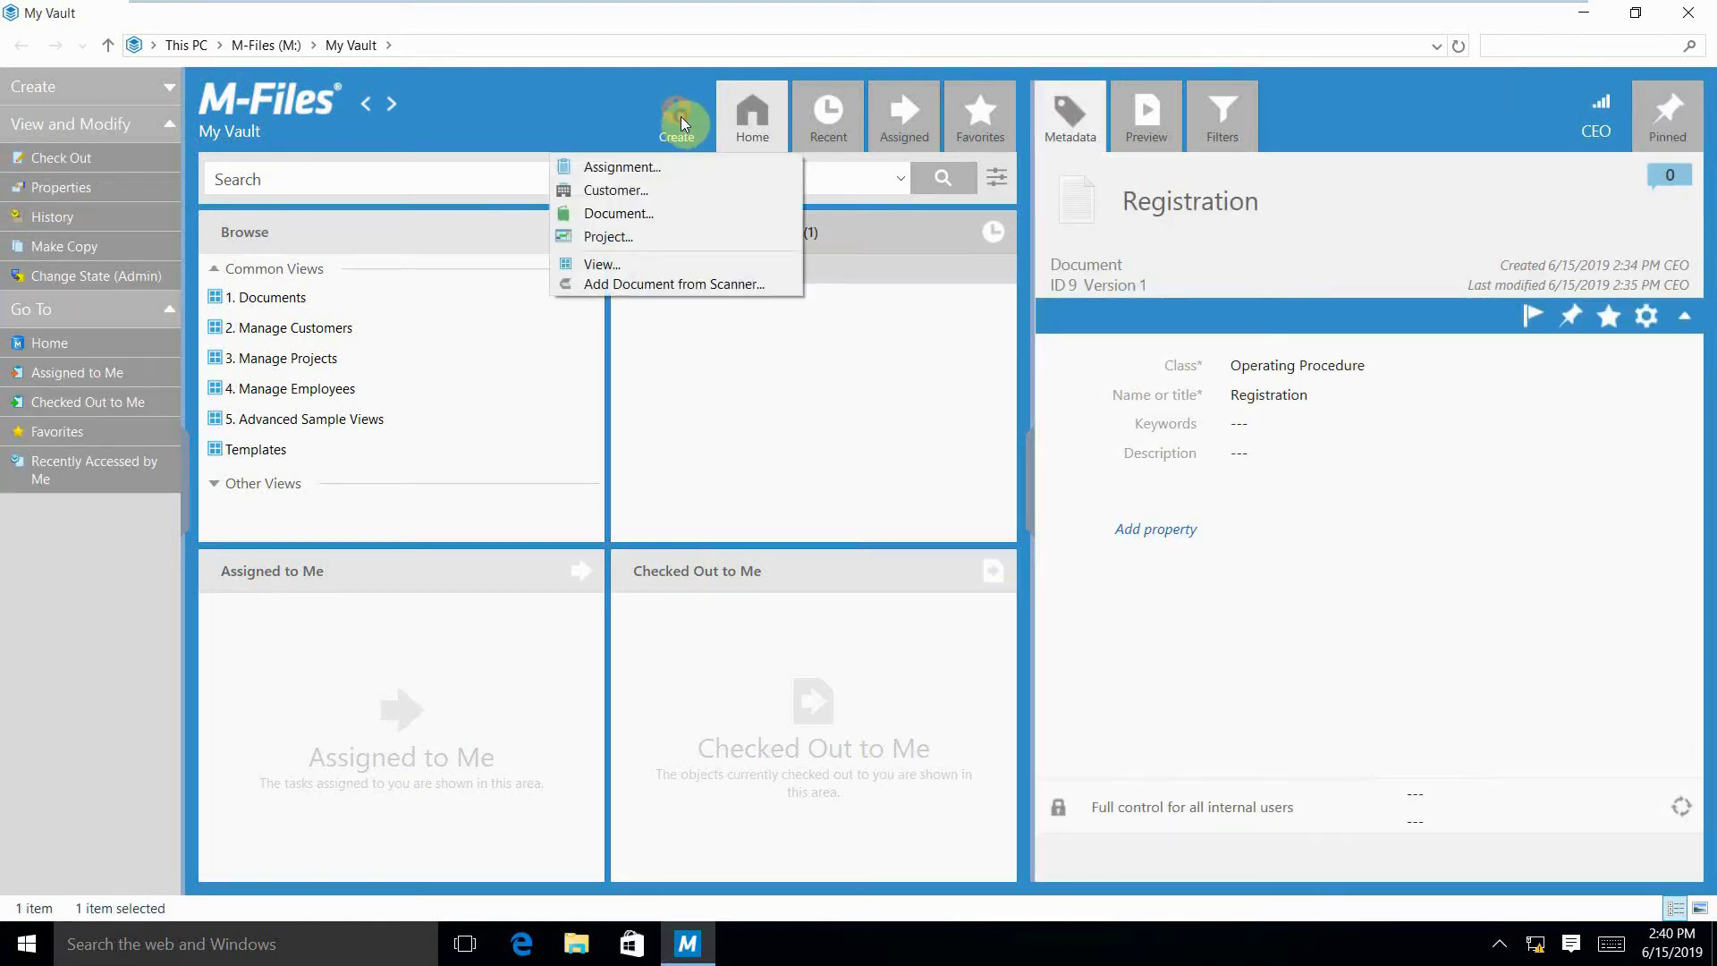
{"action": "left_click", "coordinate": [672, 170]}
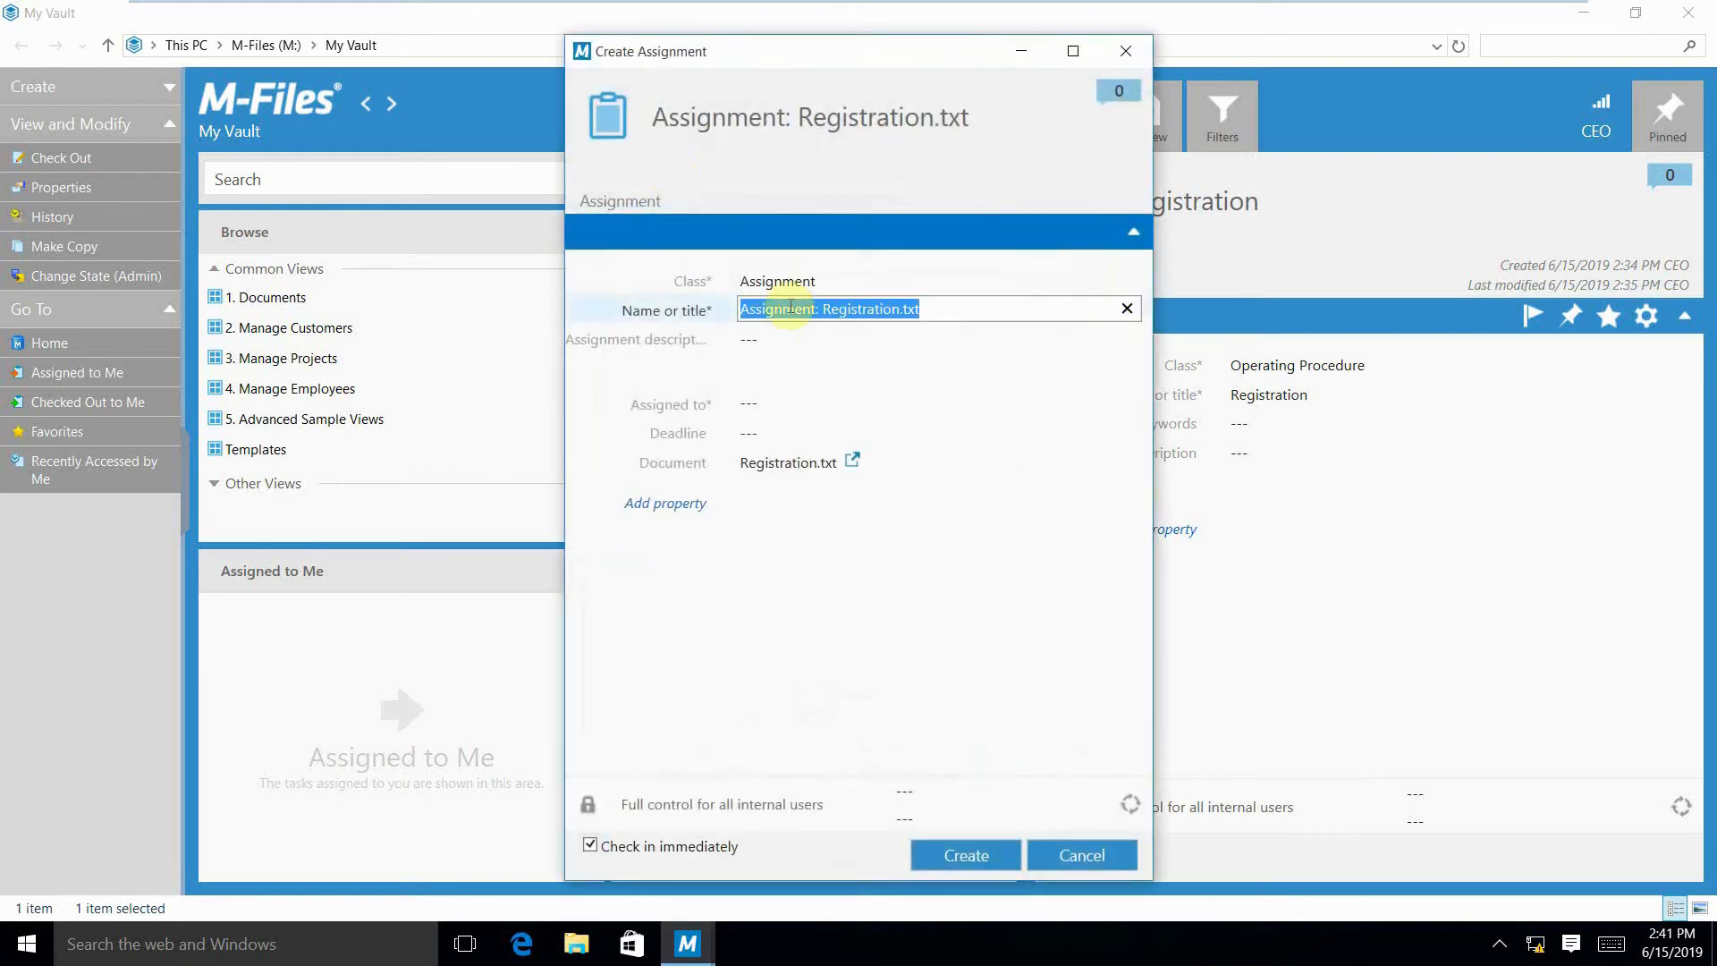
{"action": "left_click", "coordinate": [747, 343]}
{"action": "type", "text": "create "}
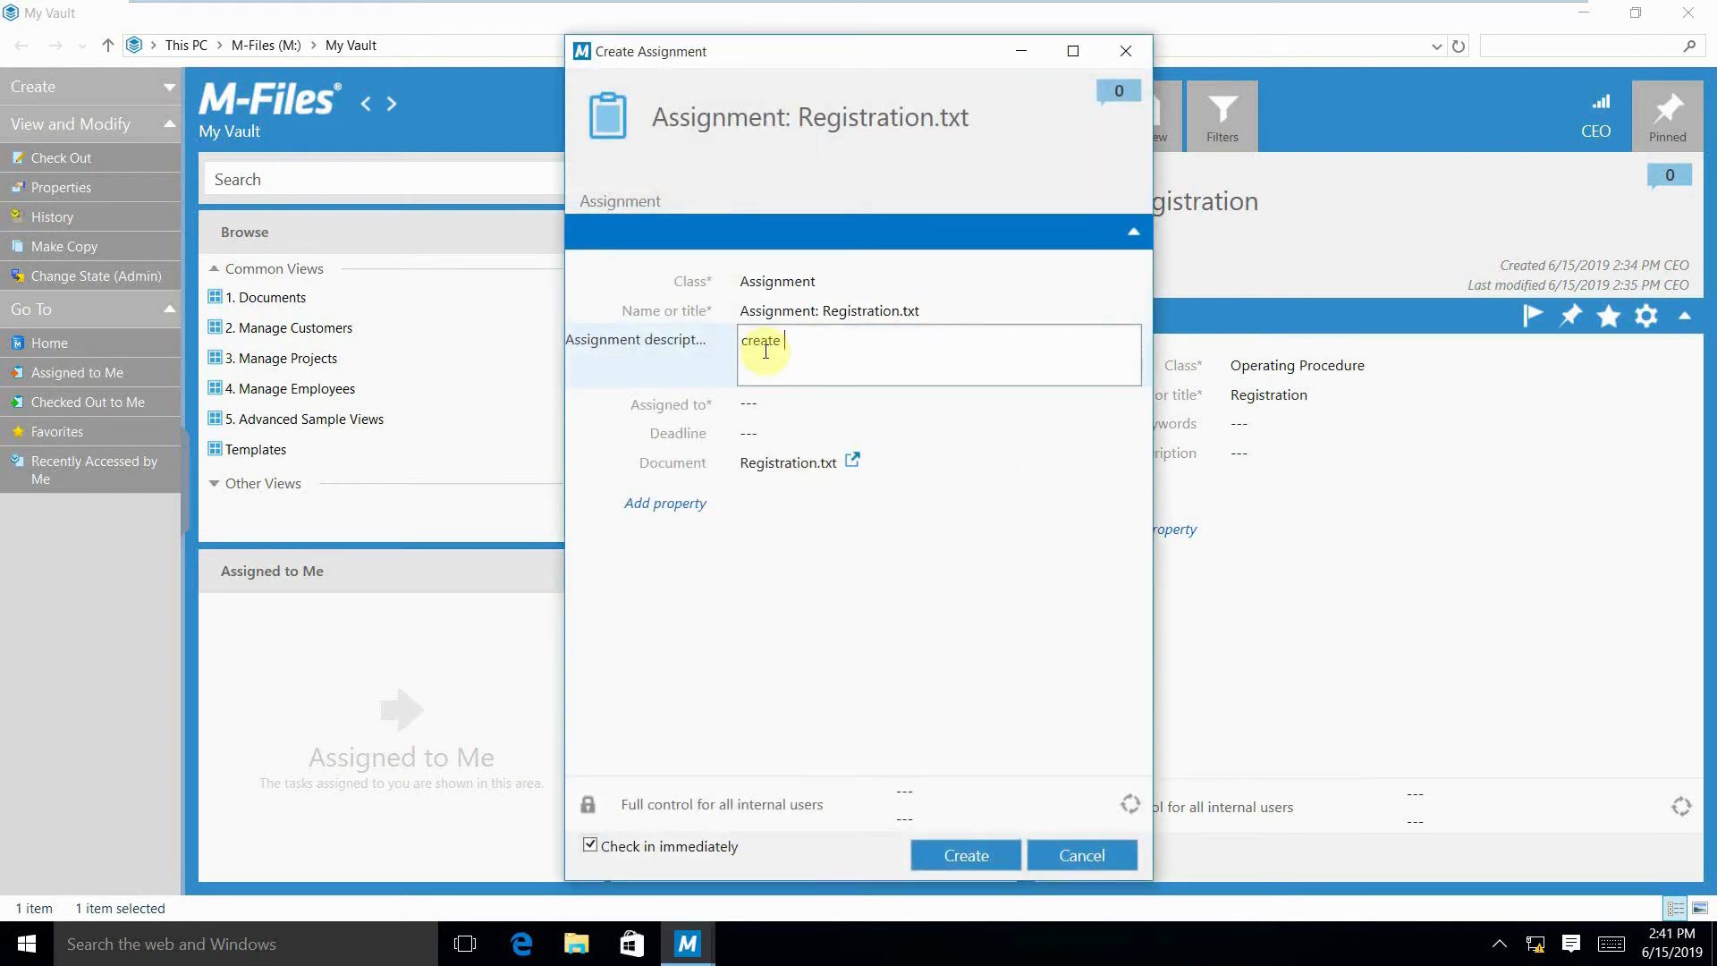
{"action": "type", "text": "10 copies of the registration document"}
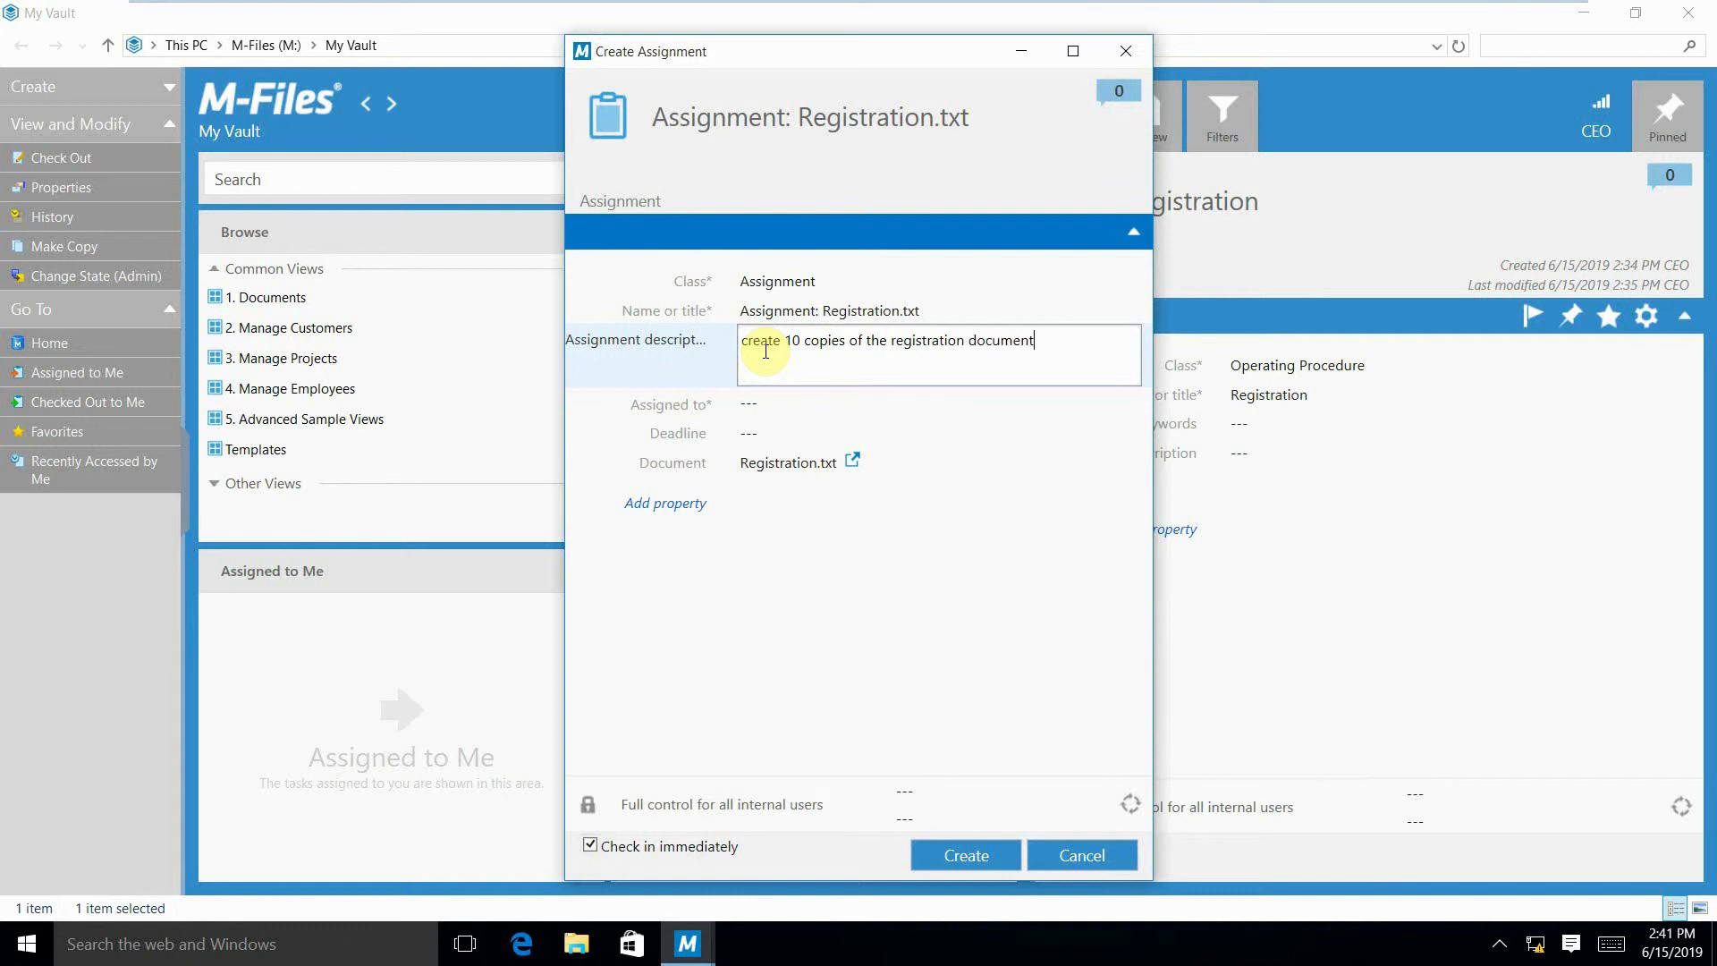
Assign the task to Secretary with a deadline of 6/15/2019 and create the assignment.
{"action": "left_click", "coordinate": [730, 403]}
{"action": "type", "text": "Se"}
{"action": "left_click", "coordinate": [776, 434]}
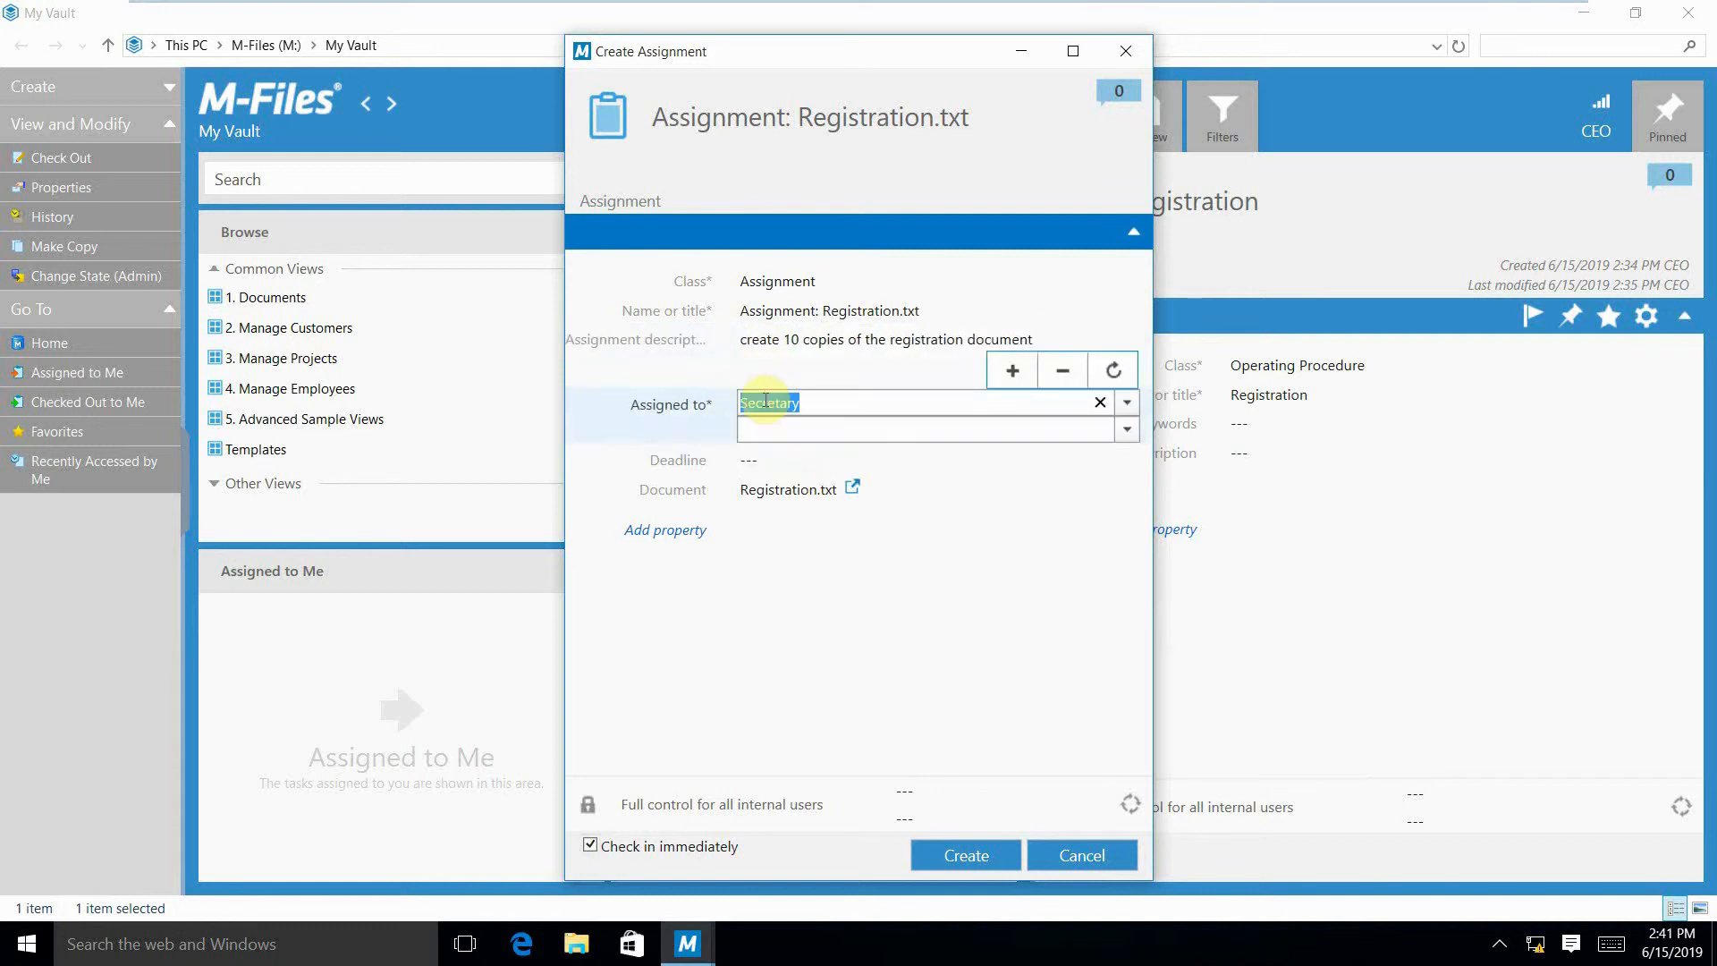
{"action": "left_click", "coordinate": [729, 456]}
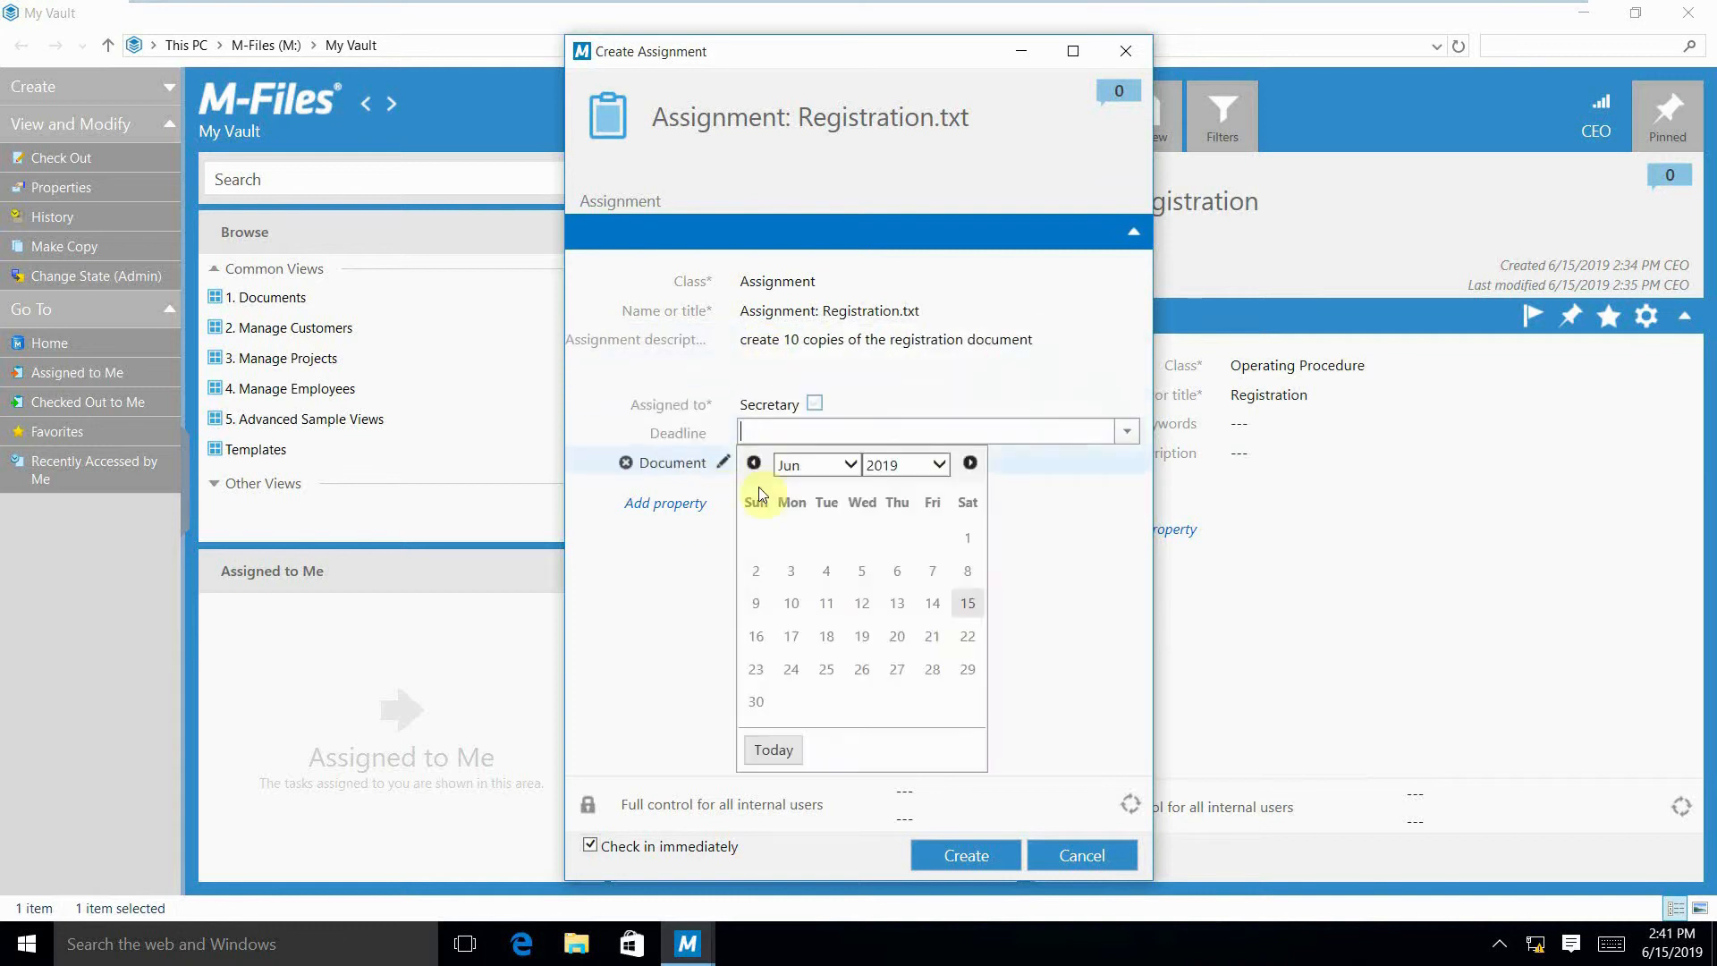
{"action": "left_click", "coordinate": [964, 603]}
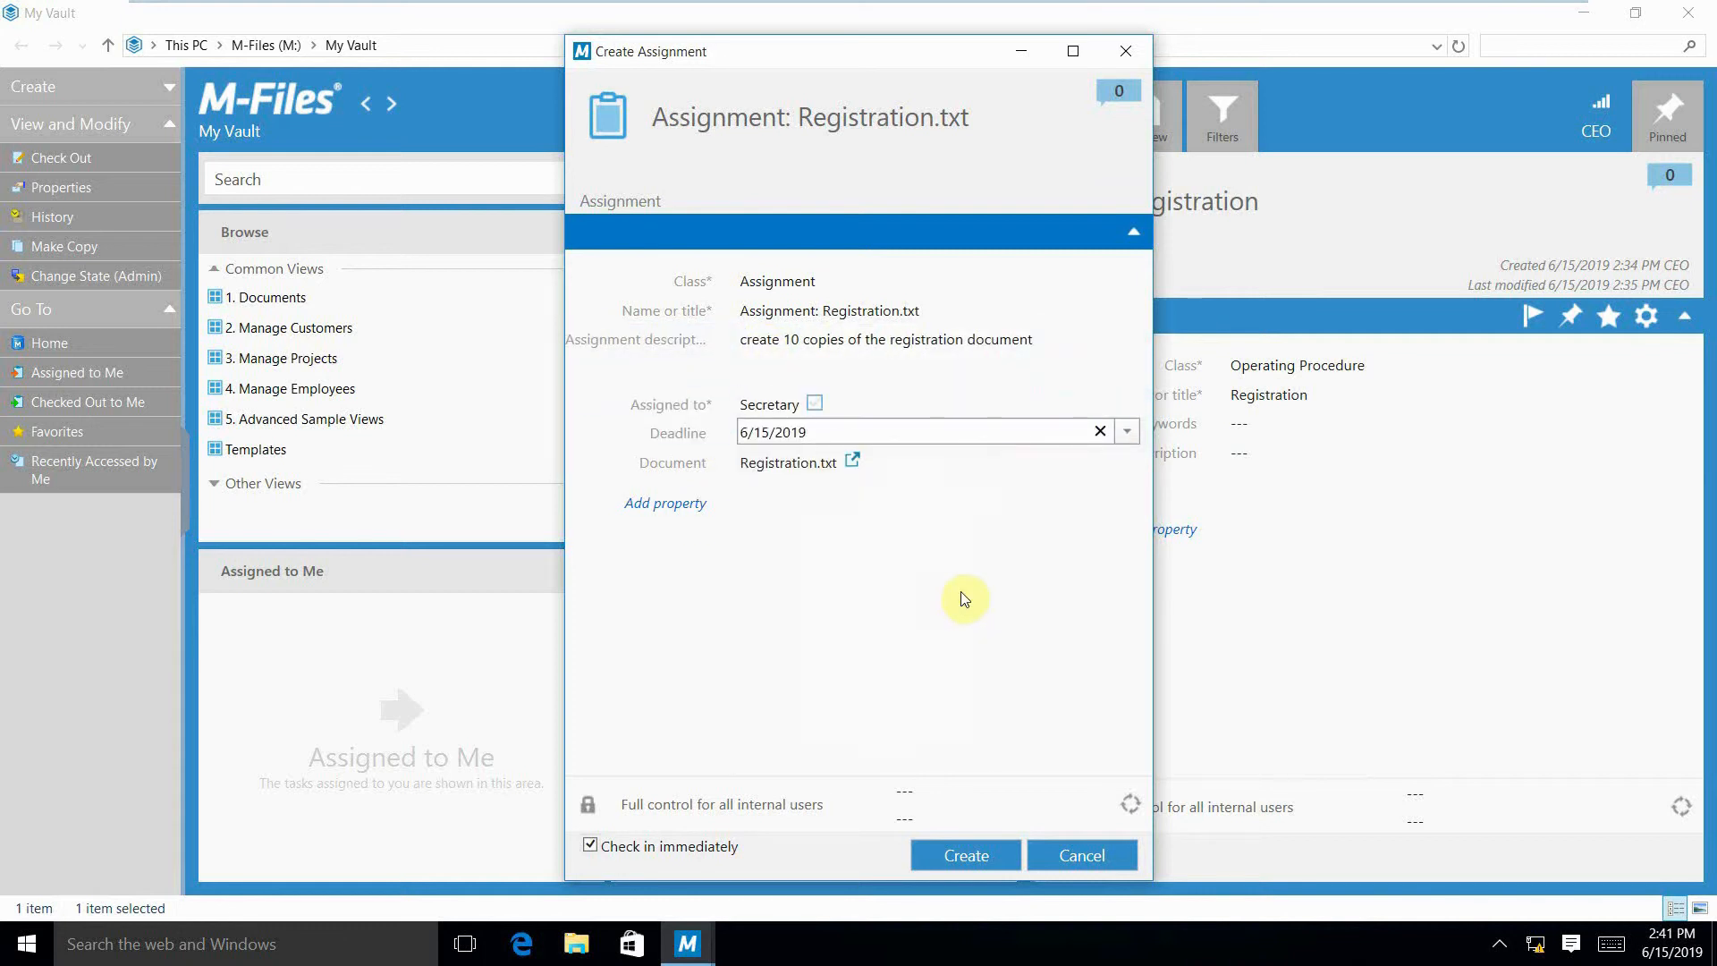
{"action": "left_click", "coordinate": [966, 856]}
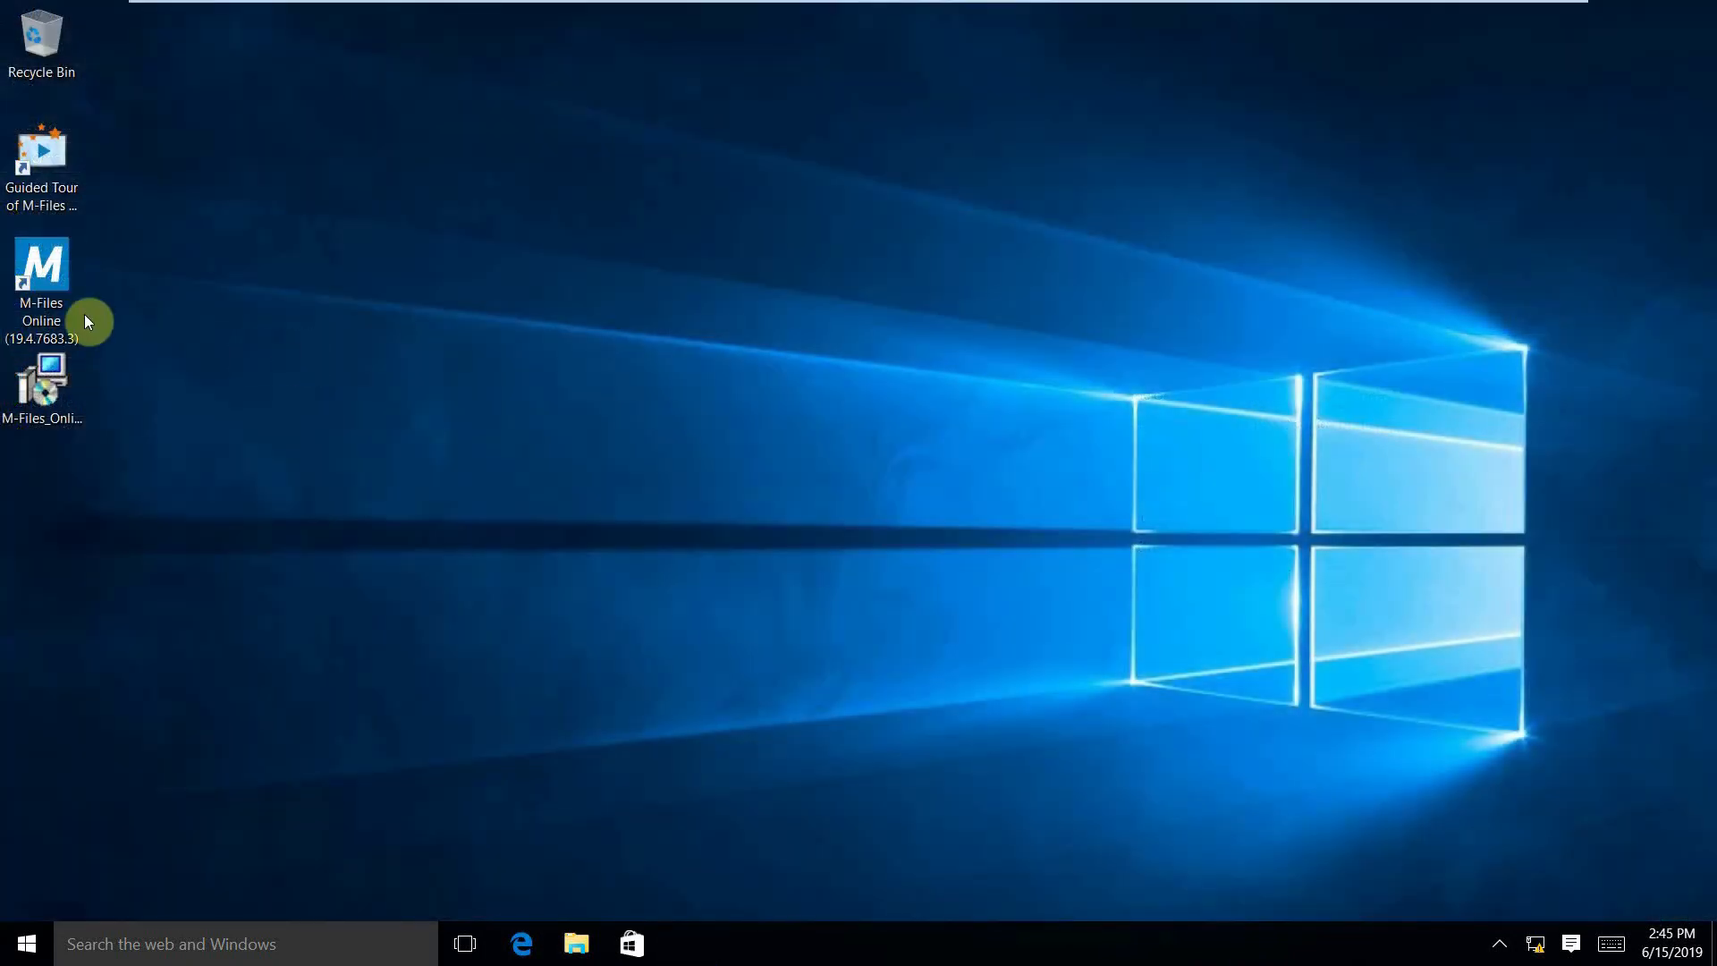
Open the vault as Secretary, mark the "Assignment: Registration.txt" assignment as complete and save it.
{"action": "double_click", "coordinate": [61, 297]}
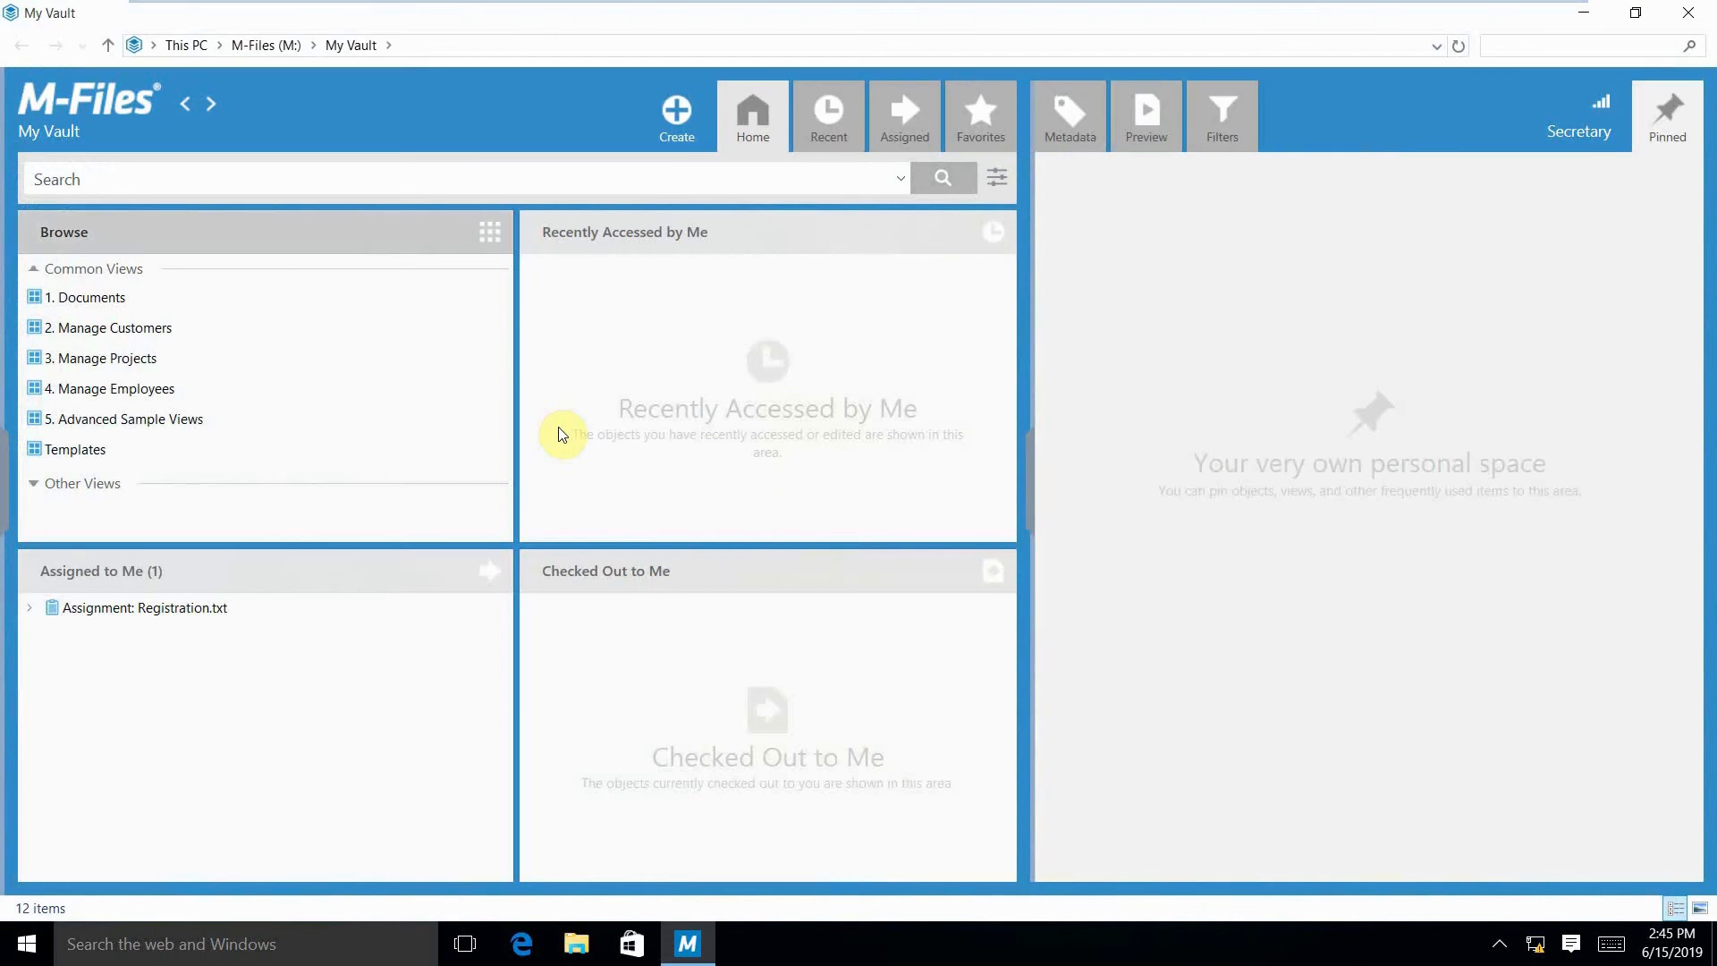
{"action": "left_click", "coordinate": [200, 617]}
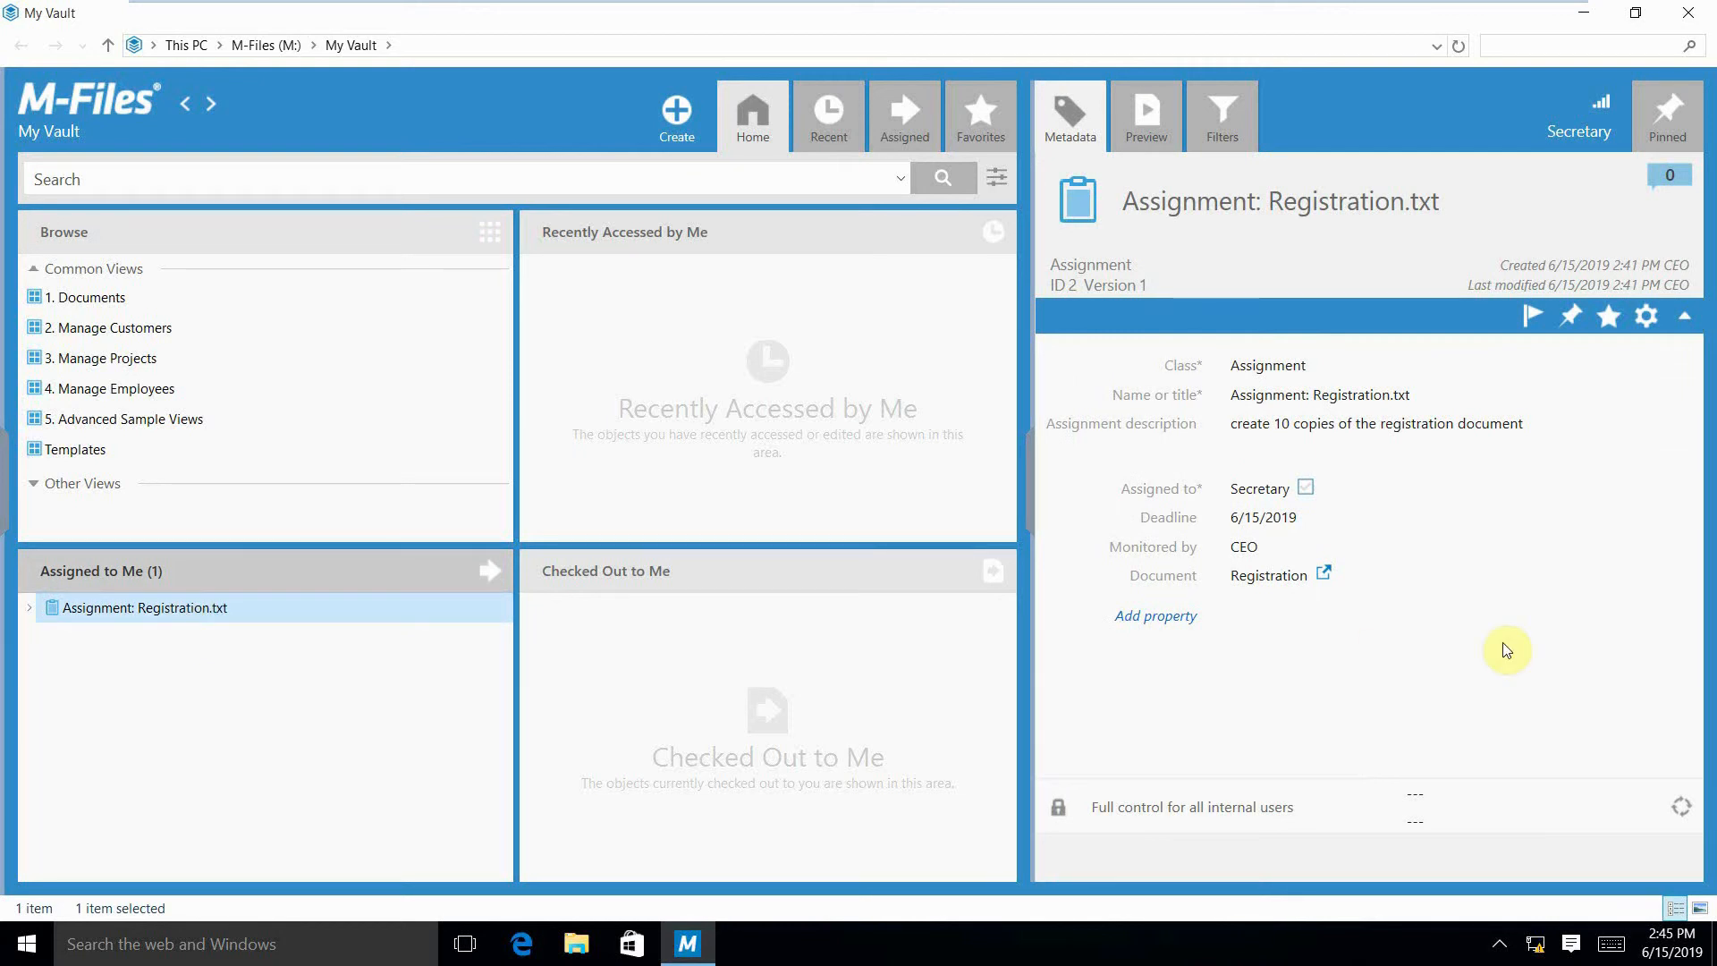
{"action": "left_click", "coordinate": [1307, 489]}
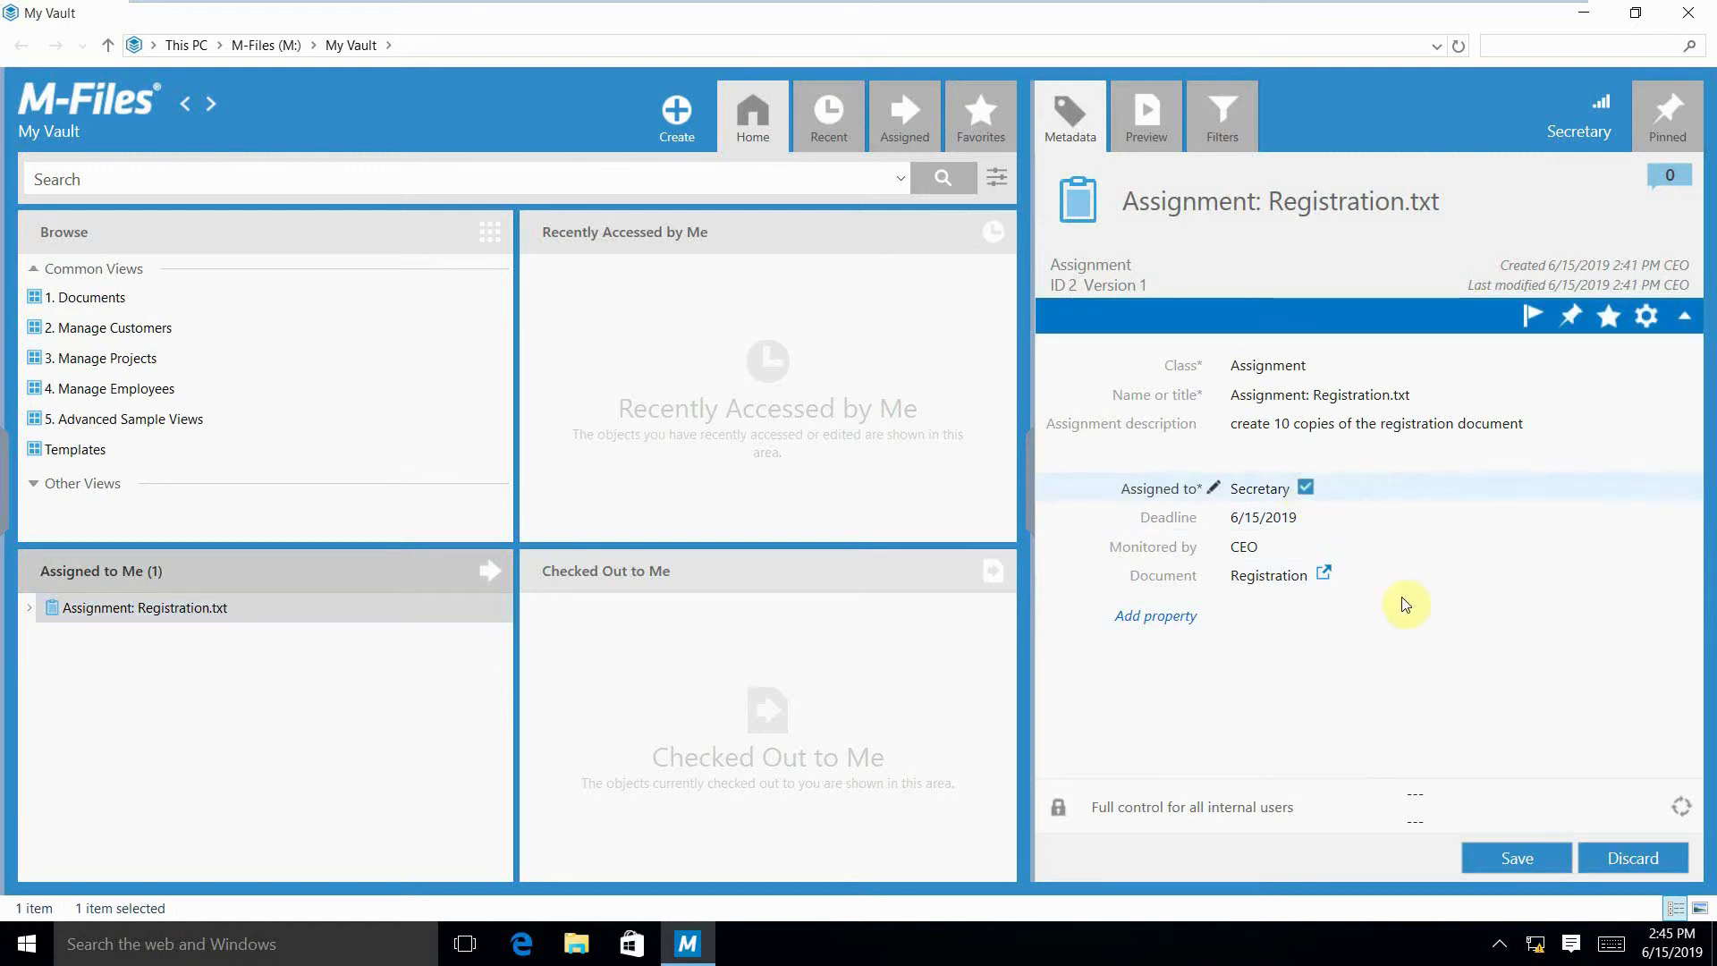
{"action": "left_click", "coordinate": [1493, 851]}
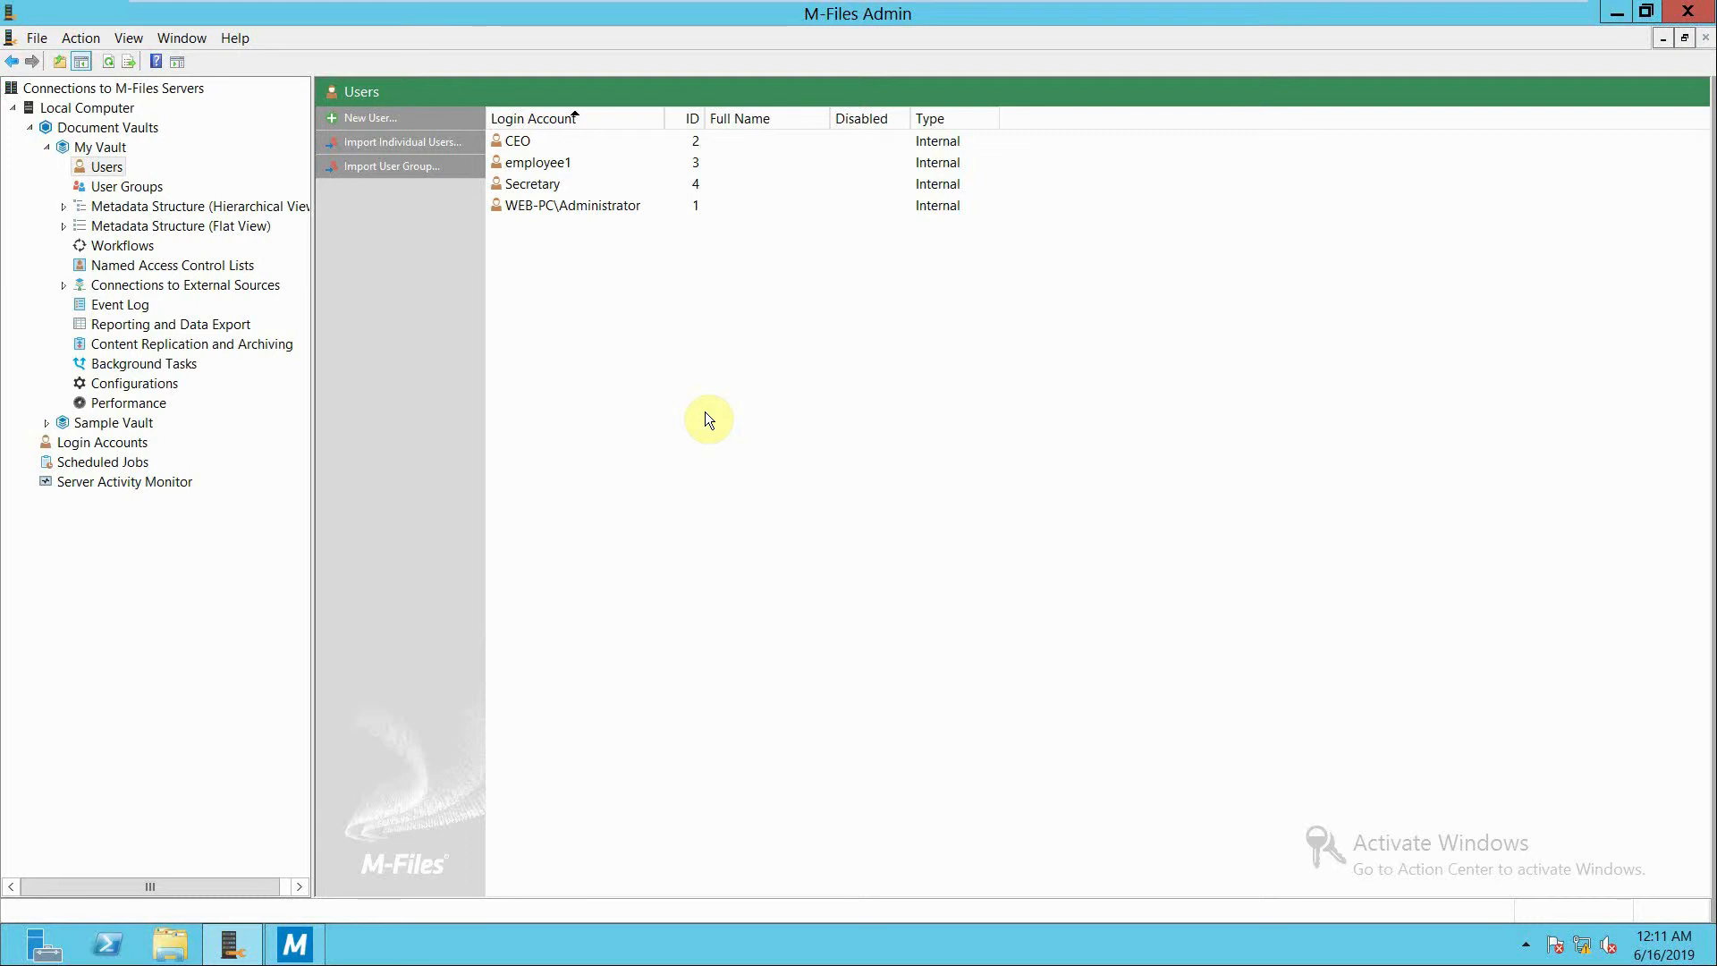
{"action": "left_click", "coordinate": [545, 143]}
{"action": "left_click", "coordinate": [546, 163]}
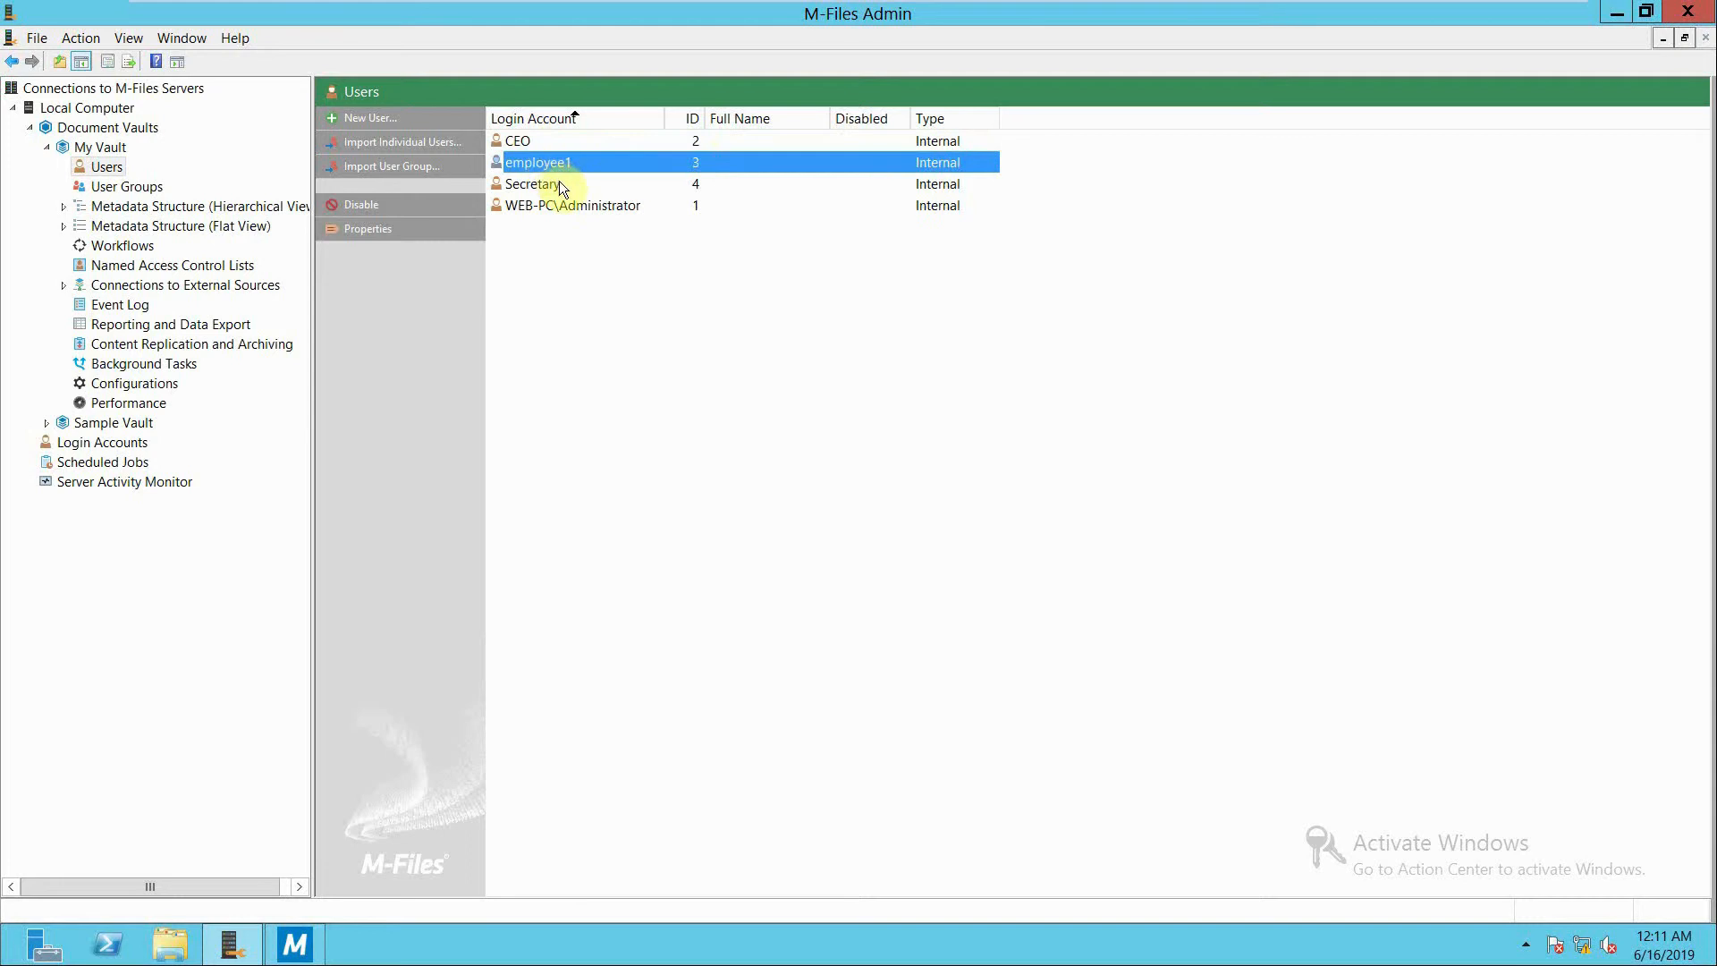
{"action": "left_click", "coordinate": [561, 185]}
{"action": "left_click", "coordinate": [623, 308]}
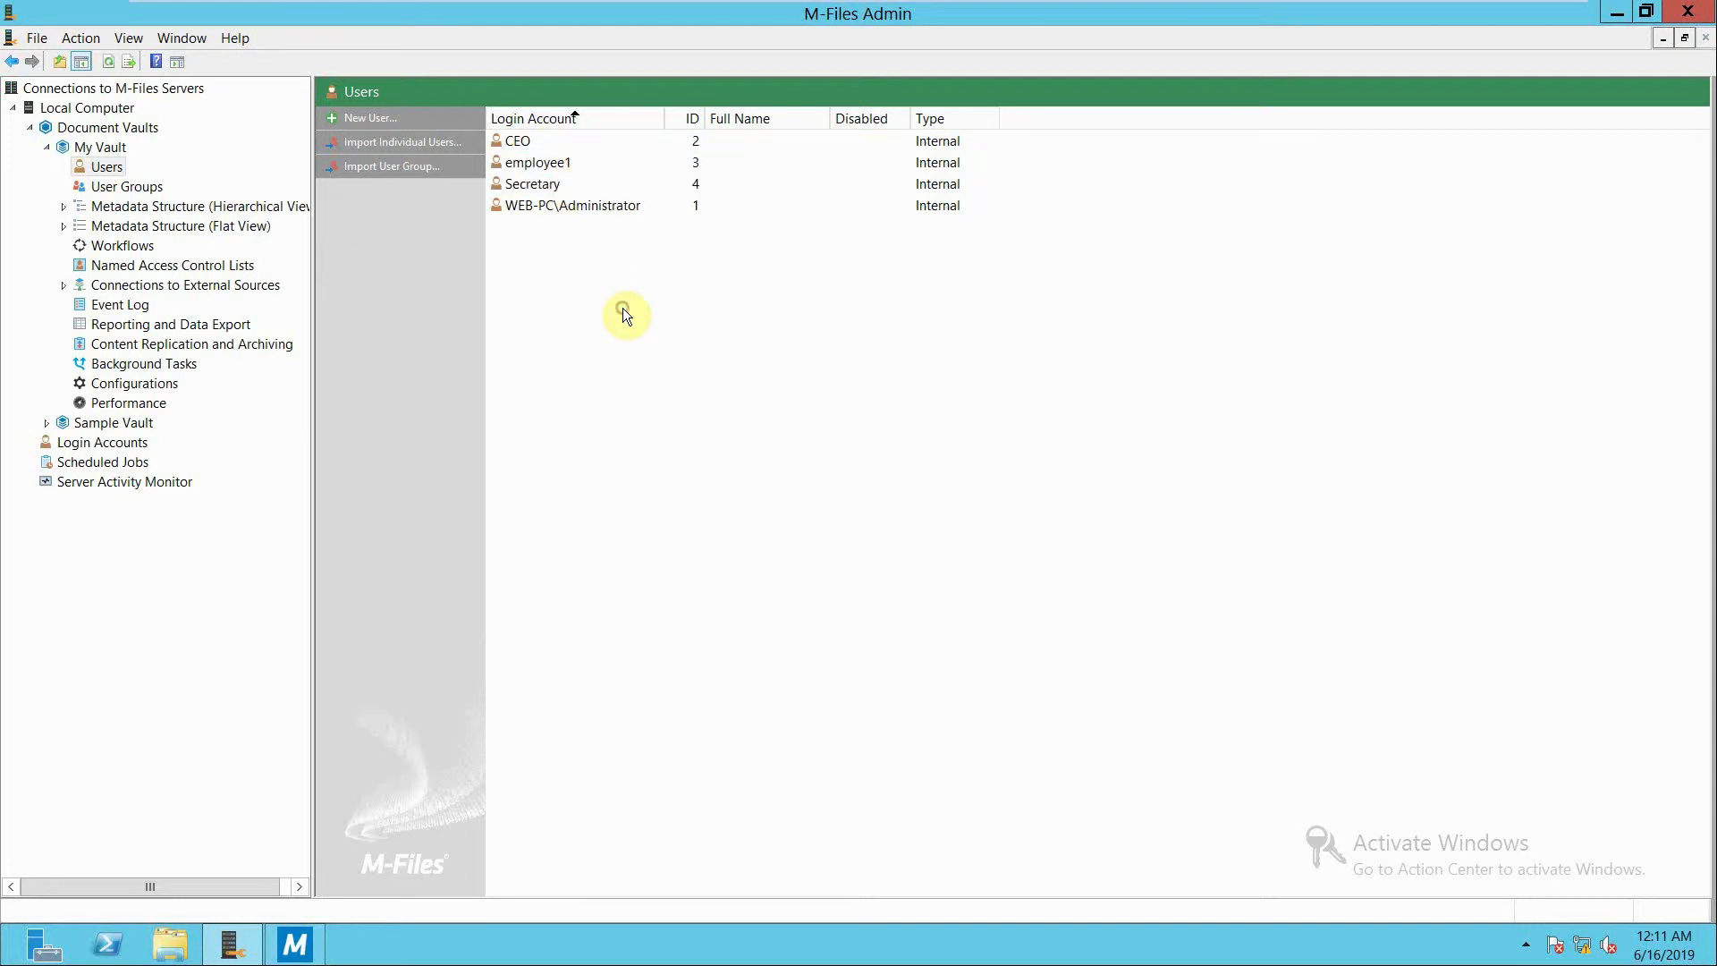
In M-Files Admin, create a workflow in My Vault named "Customer approval" with the description "approving customers from manama".
{"action": "left_click", "coordinate": [125, 246]}
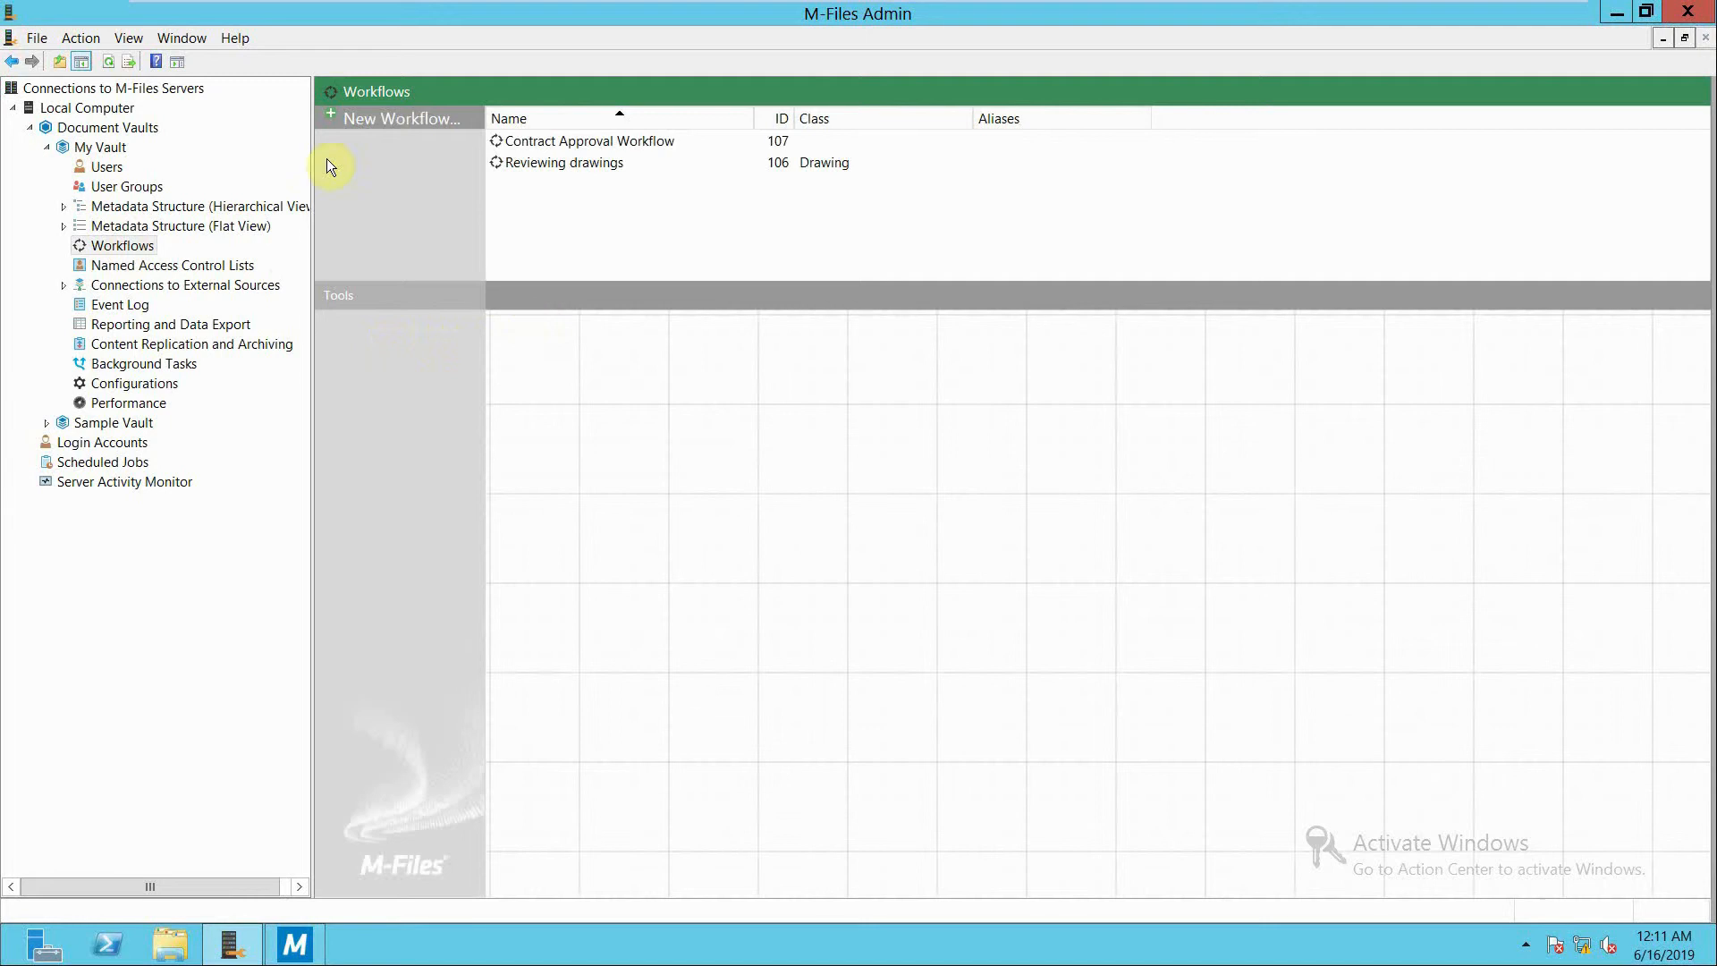
{"action": "left_click", "coordinate": [367, 114]}
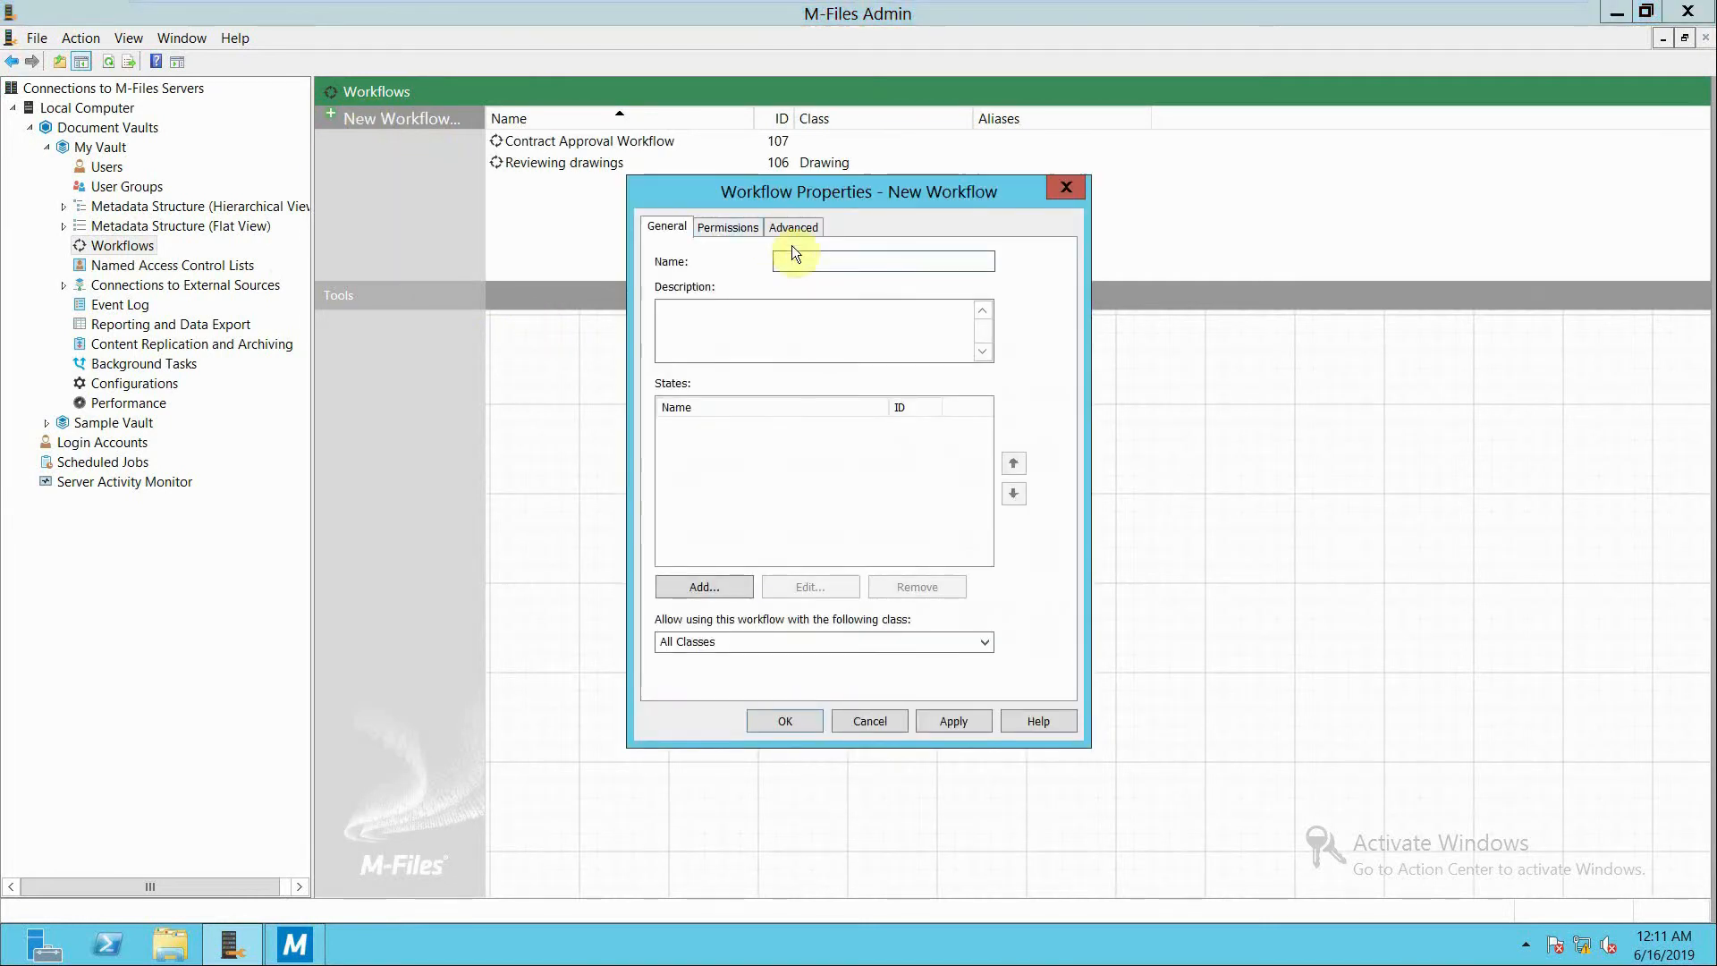
{"action": "type", "text": "Customer approval"}
{"action": "left_click", "coordinate": [773, 319]}
{"action": "type", "text": "app"}
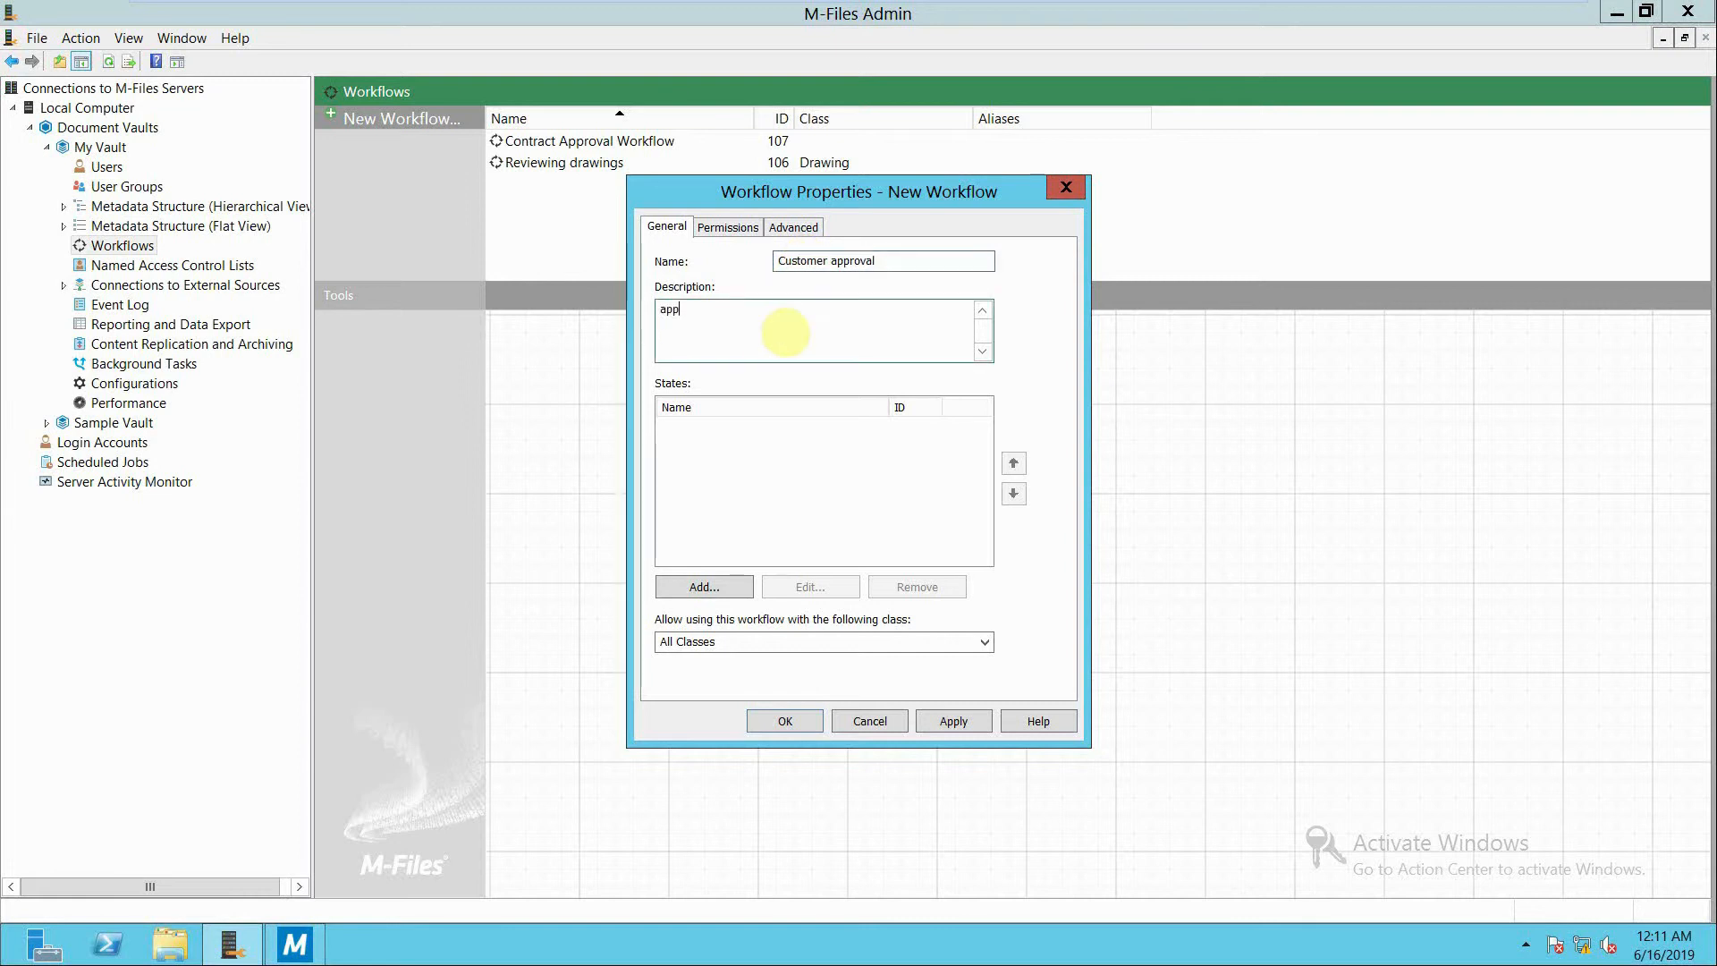
{"action": "type", "text": "roving customers from manama"}
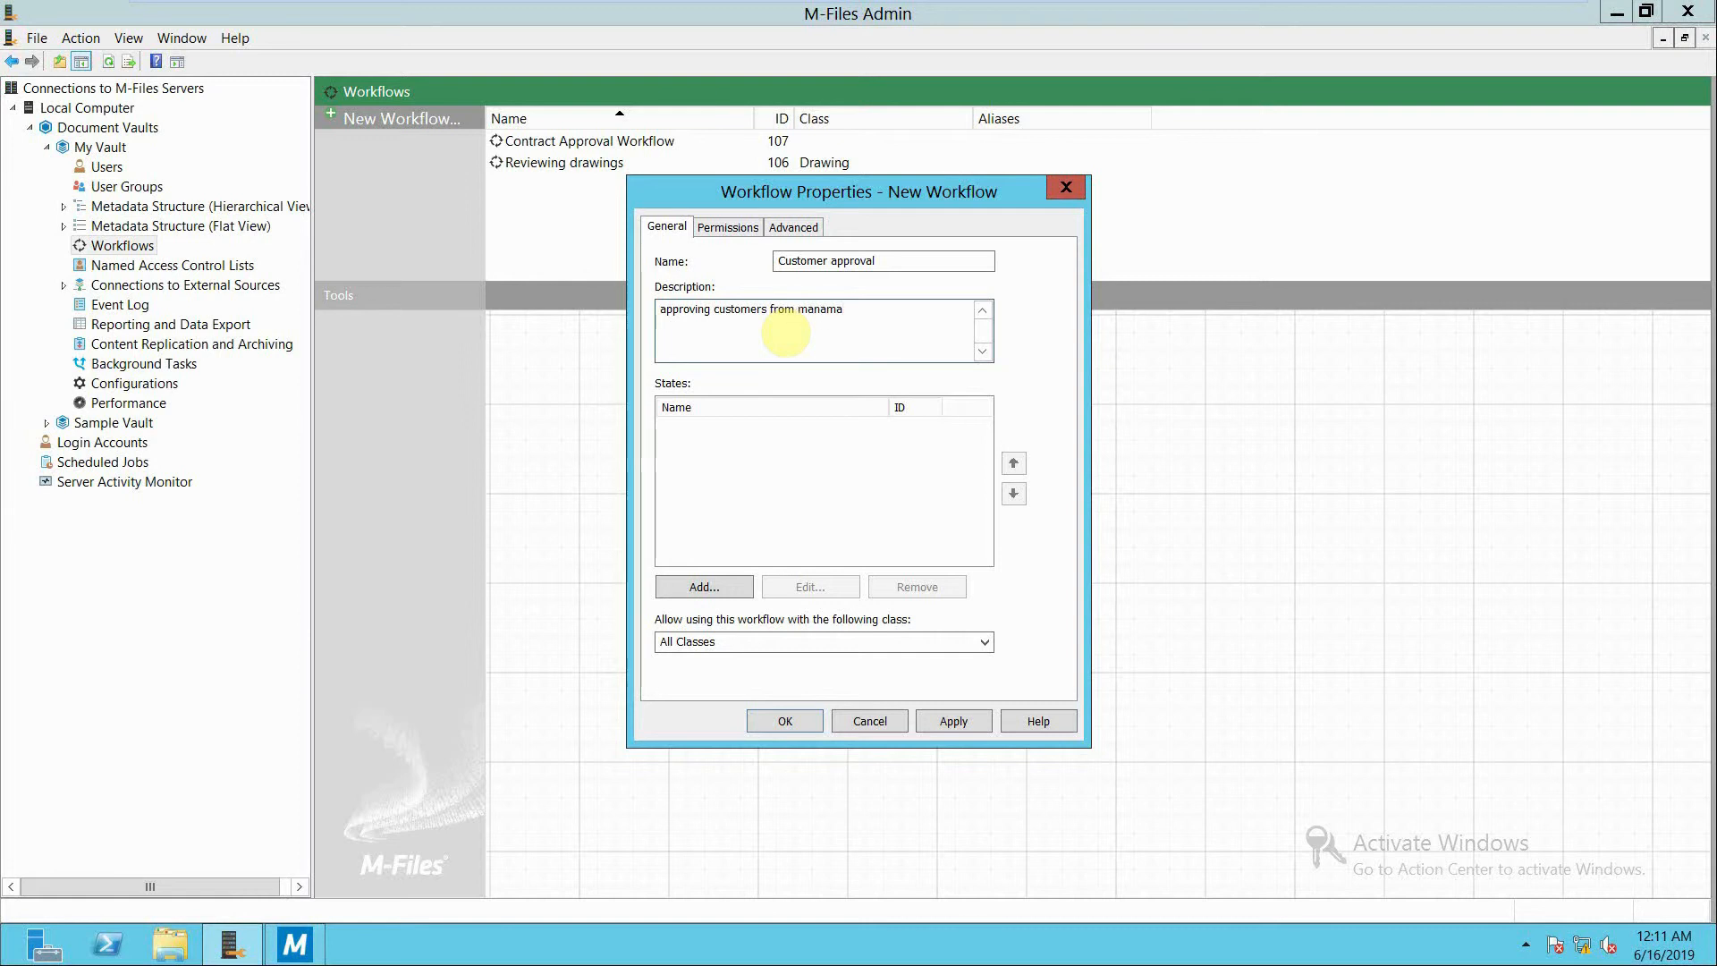
{"action": "left_click", "coordinate": [776, 723]}
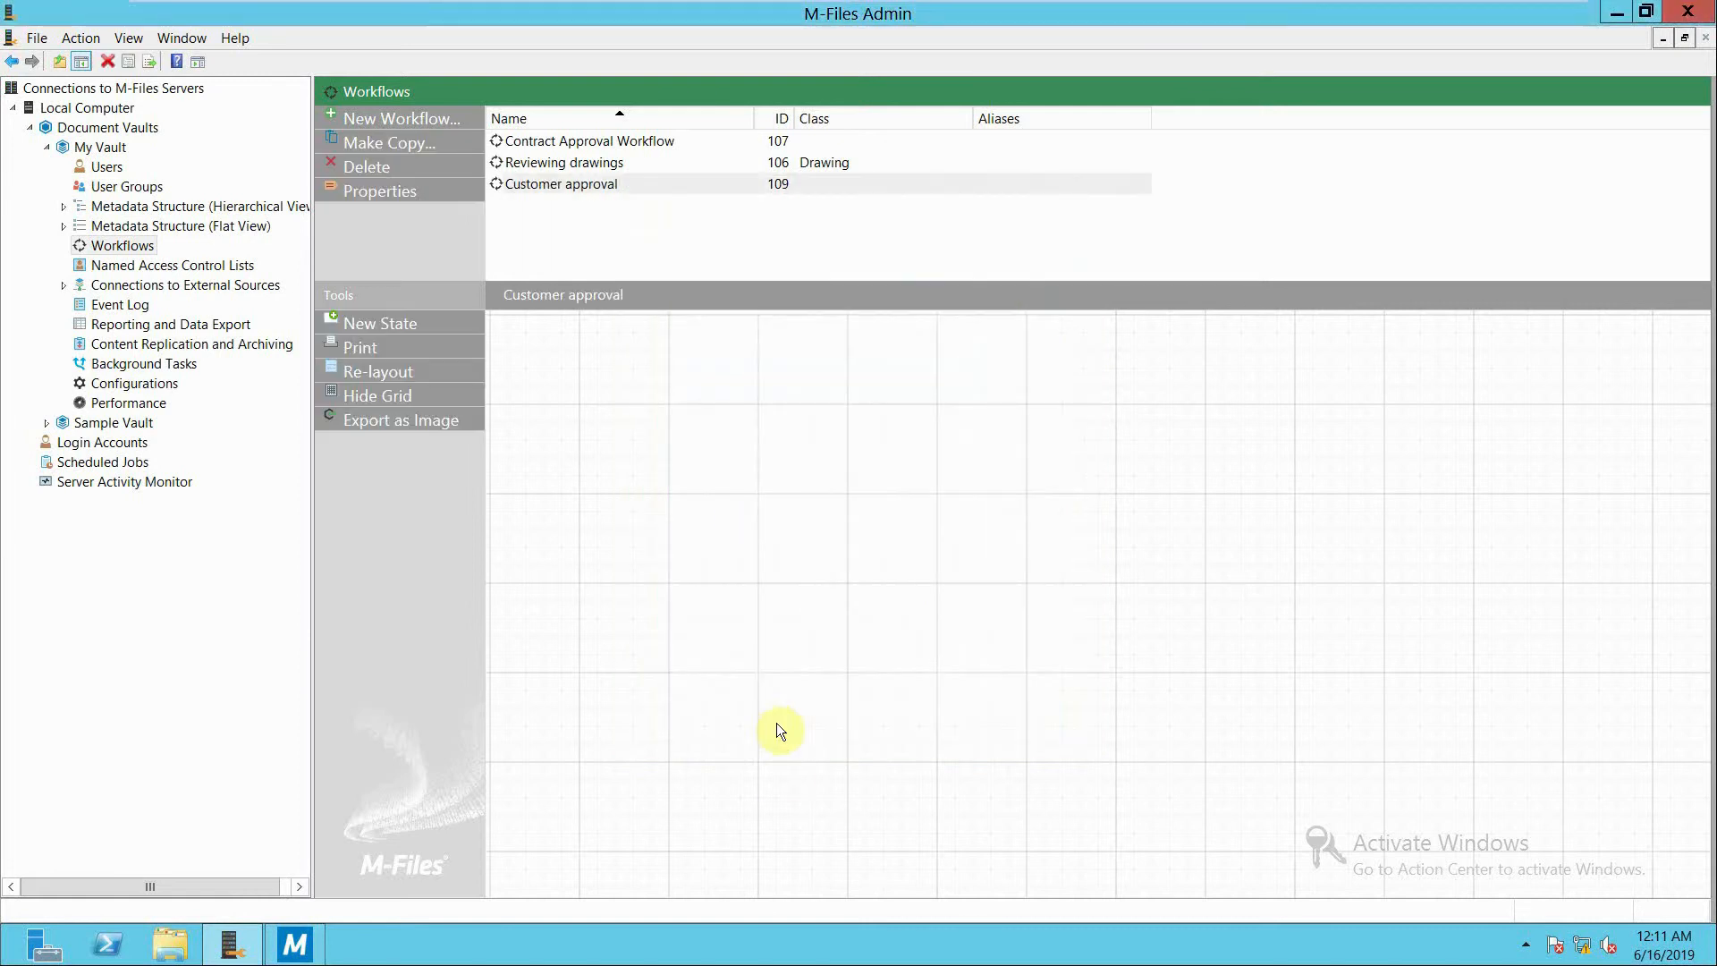
Add a state named "preperation" to the Customer approval workflow with the description "preparing order notice".
{"action": "left_click", "coordinate": [387, 323]}
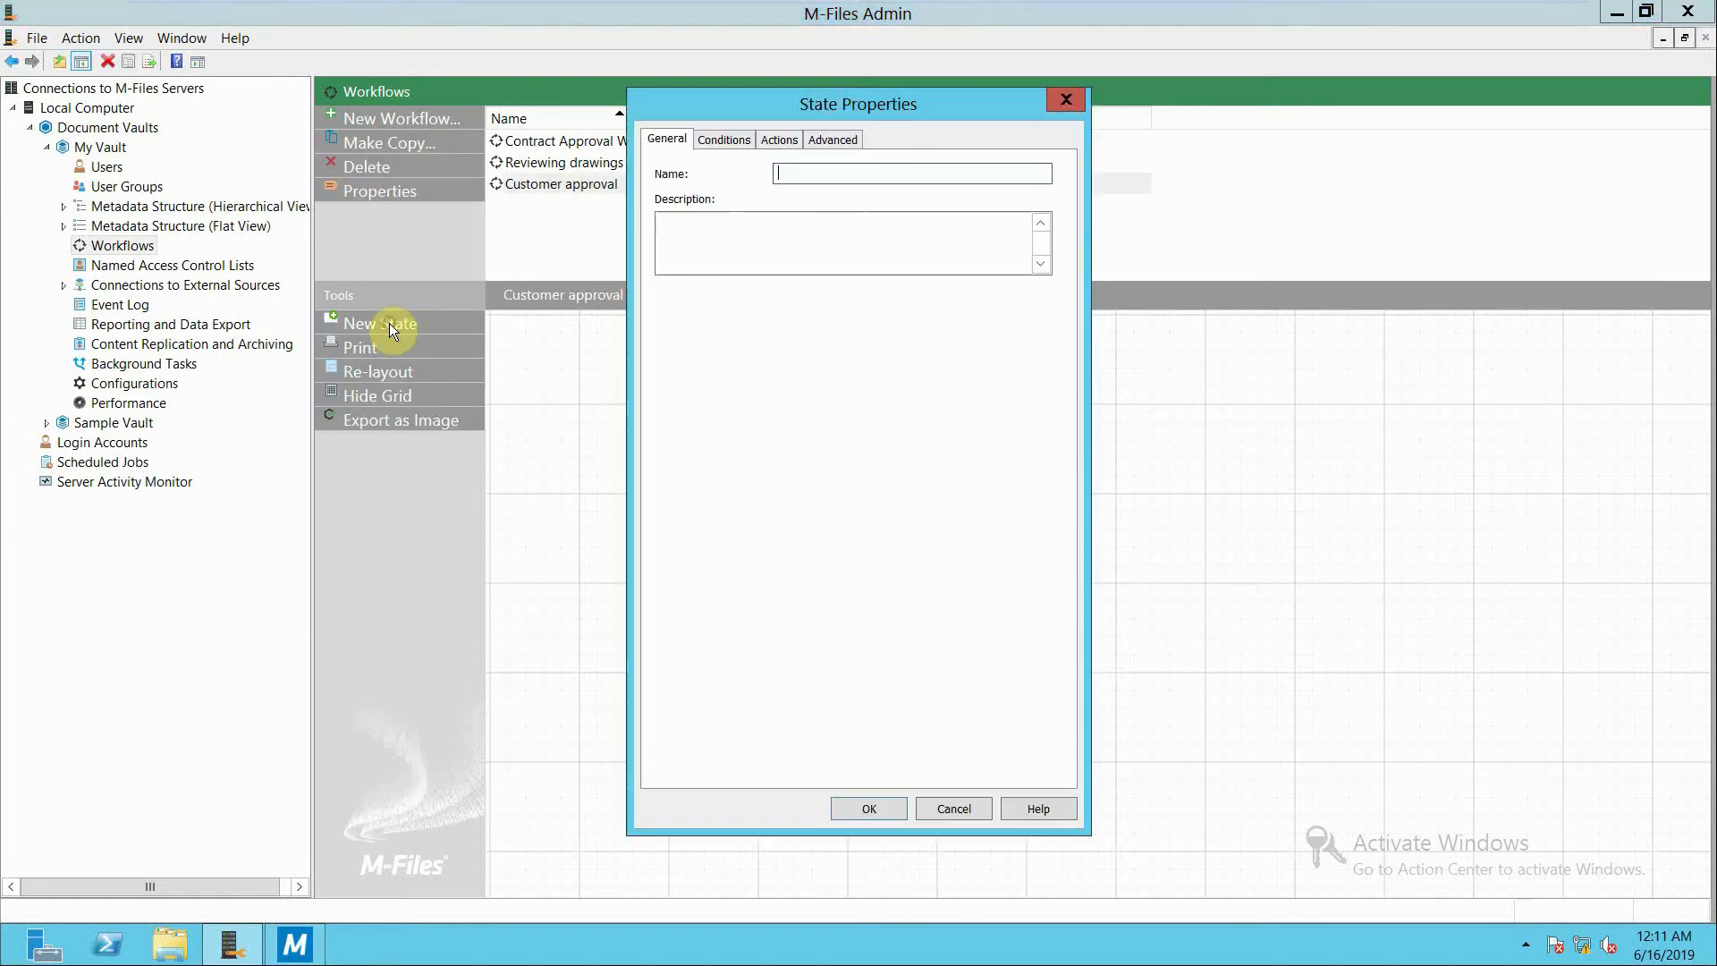
{"action": "type", "text": "pre"}
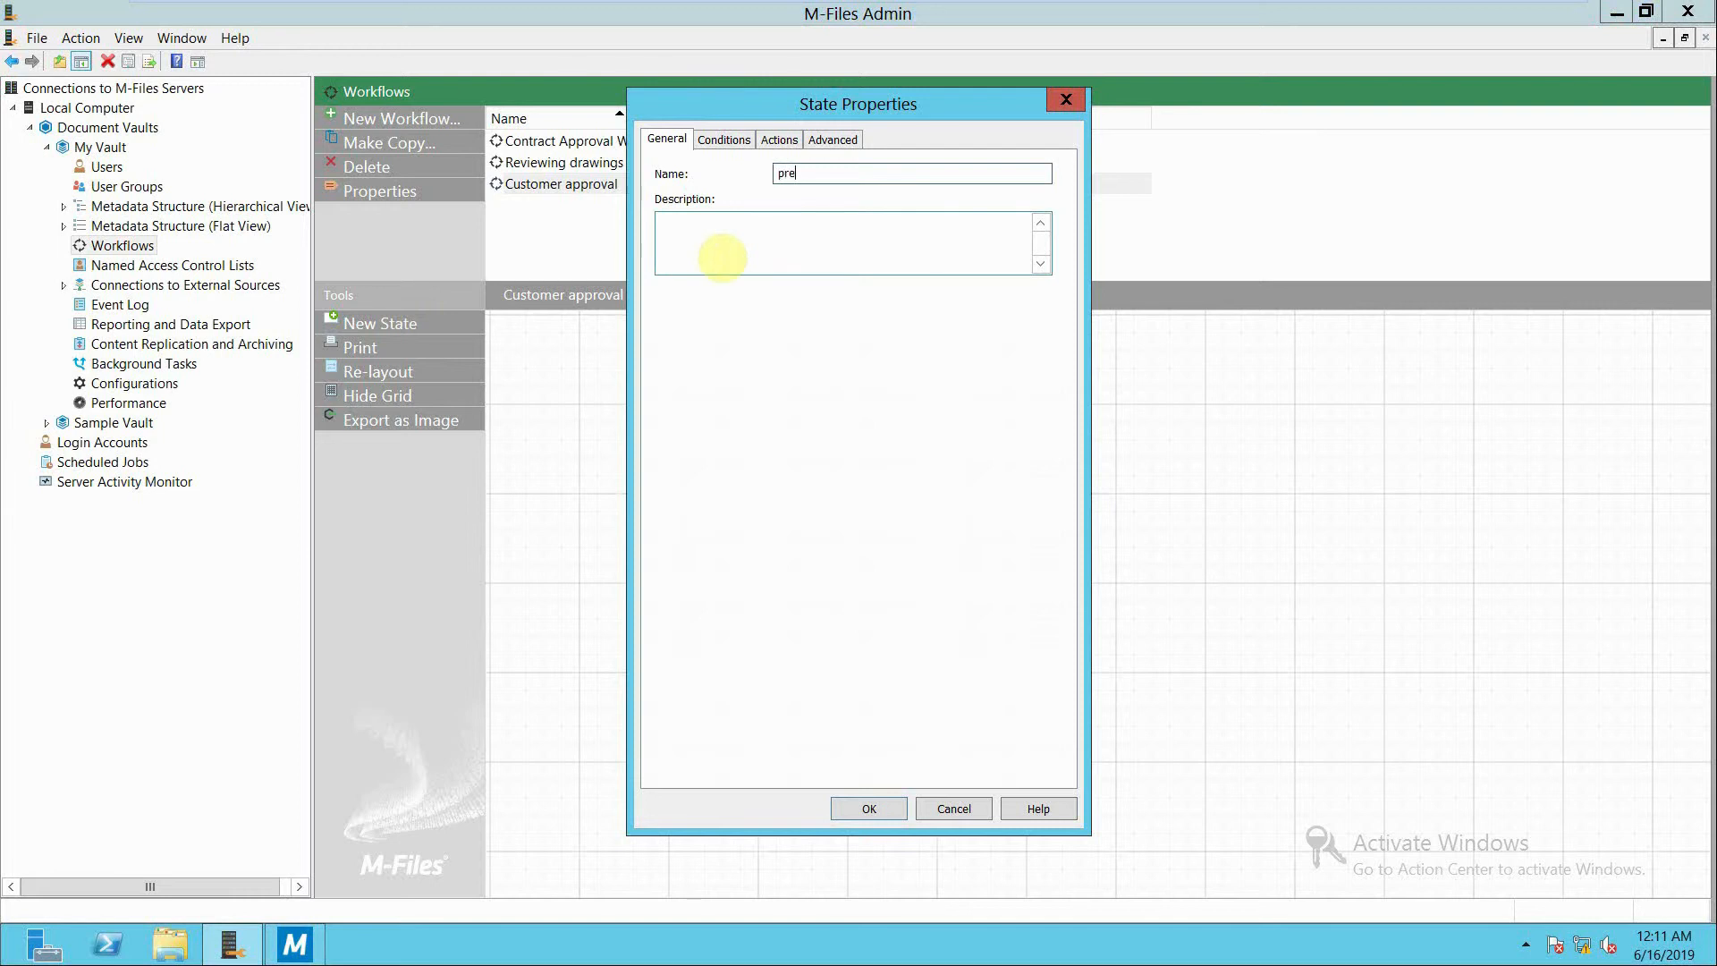
{"action": "type", "text": "peration"}
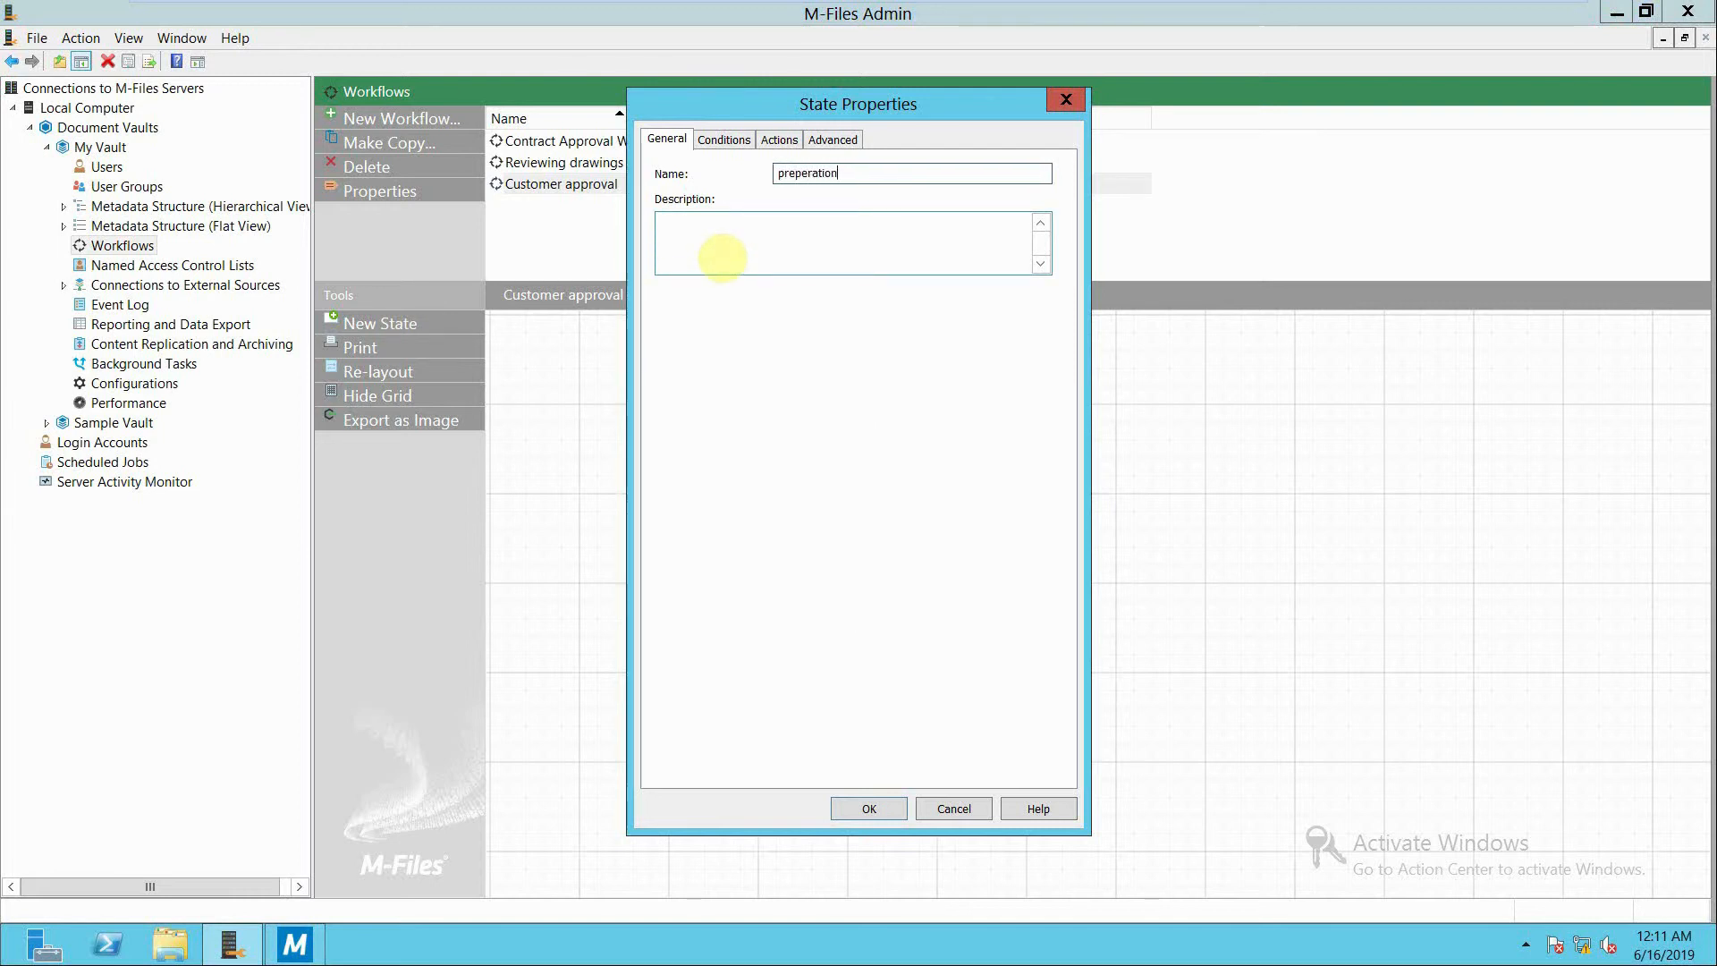
{"action": "left_click", "coordinate": [828, 259]}
{"action": "type", "text": "prep"}
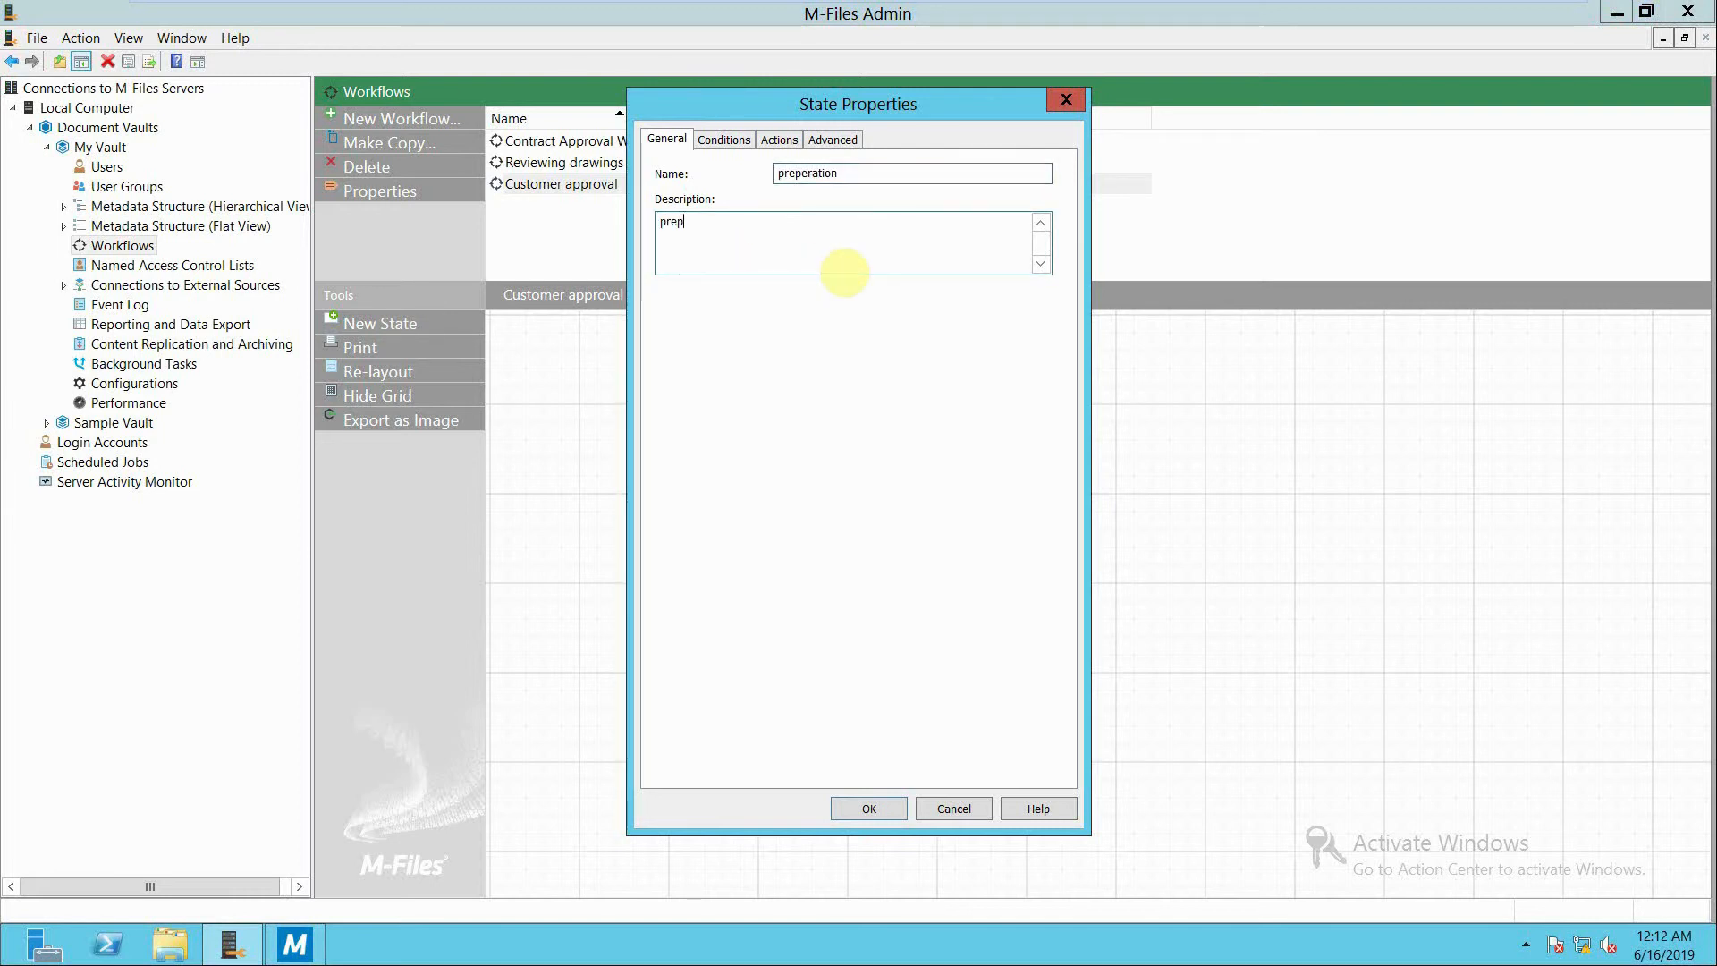
{"action": "type", "text": "aring order notice"}
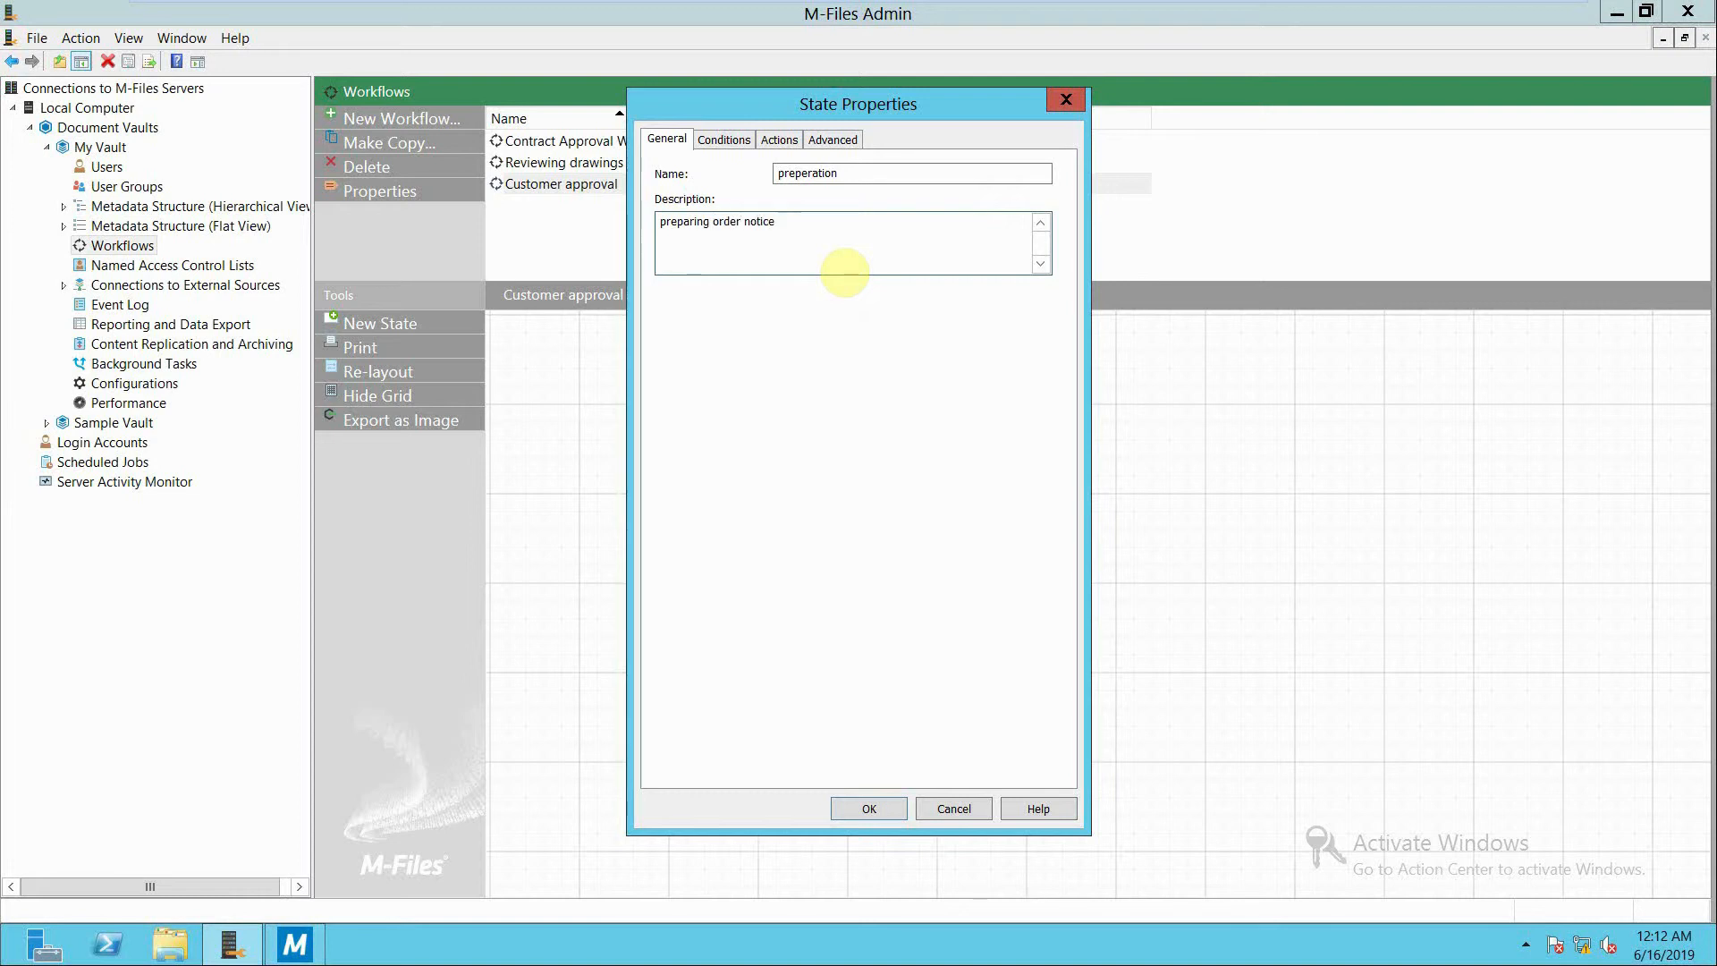
{"action": "left_click", "coordinate": [864, 807]}
Add a second workflow state named "approval" with the description "approving the order".
{"action": "left_click", "coordinate": [382, 325]}
{"action": "type", "text": "approval"}
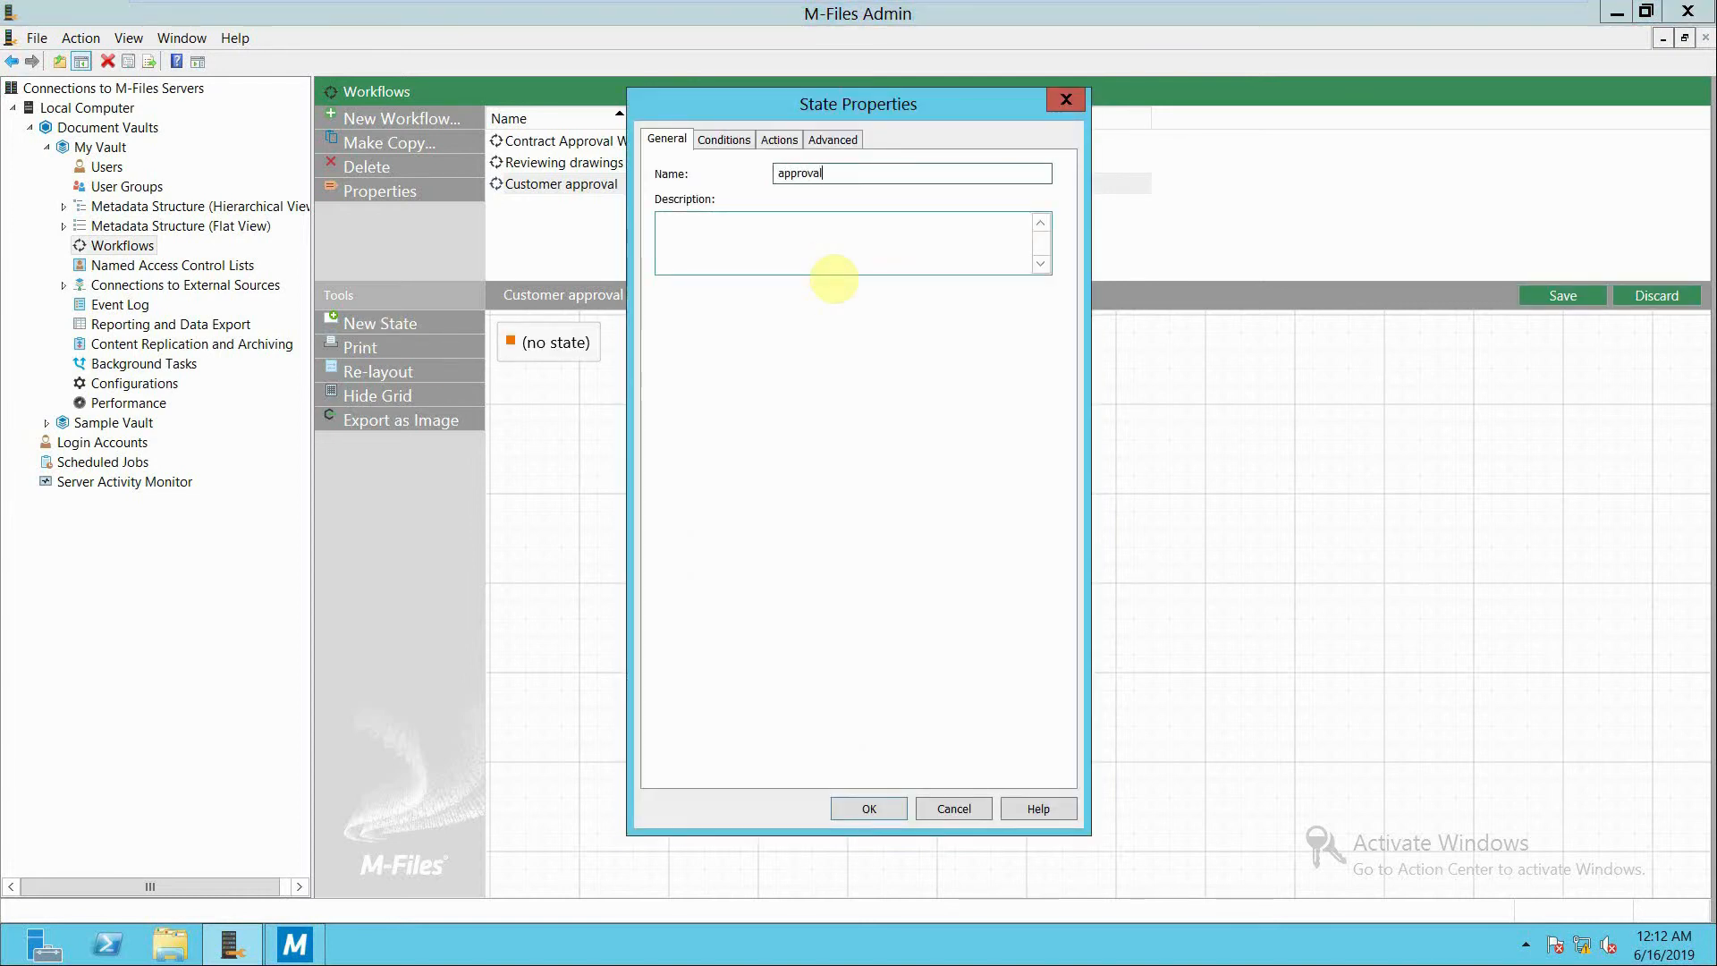
{"action": "left_click", "coordinate": [794, 231]}
{"action": "type", "text": "approving the"}
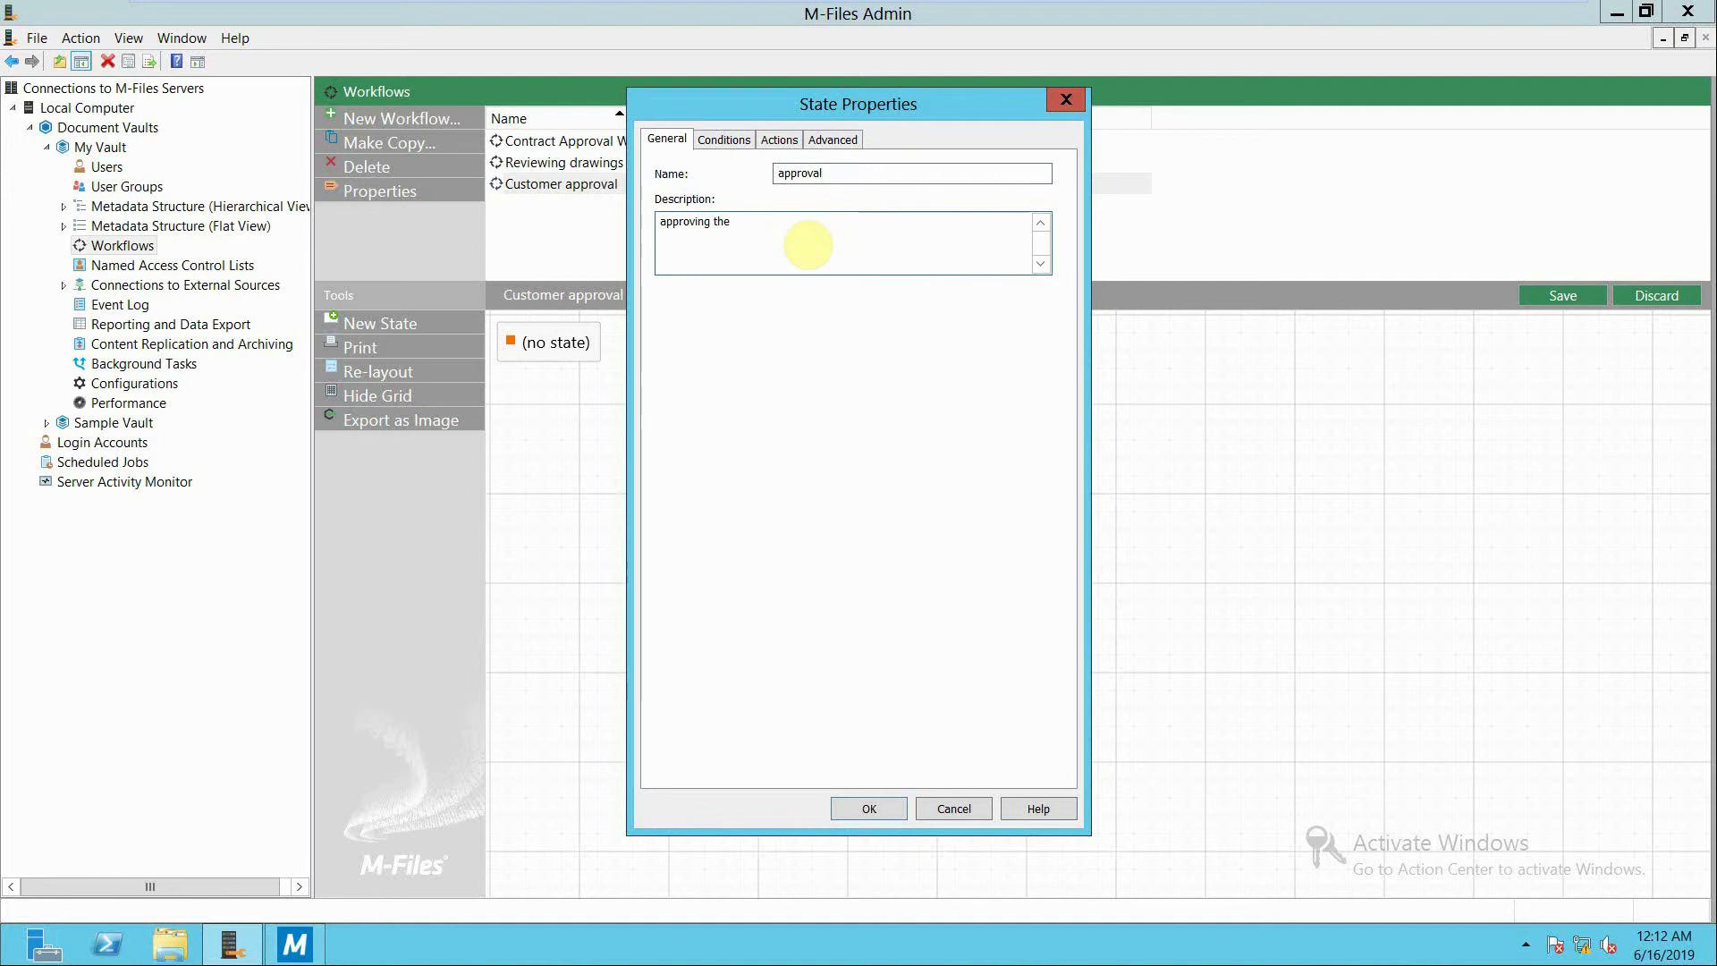
{"action": "type", "text": " order"}
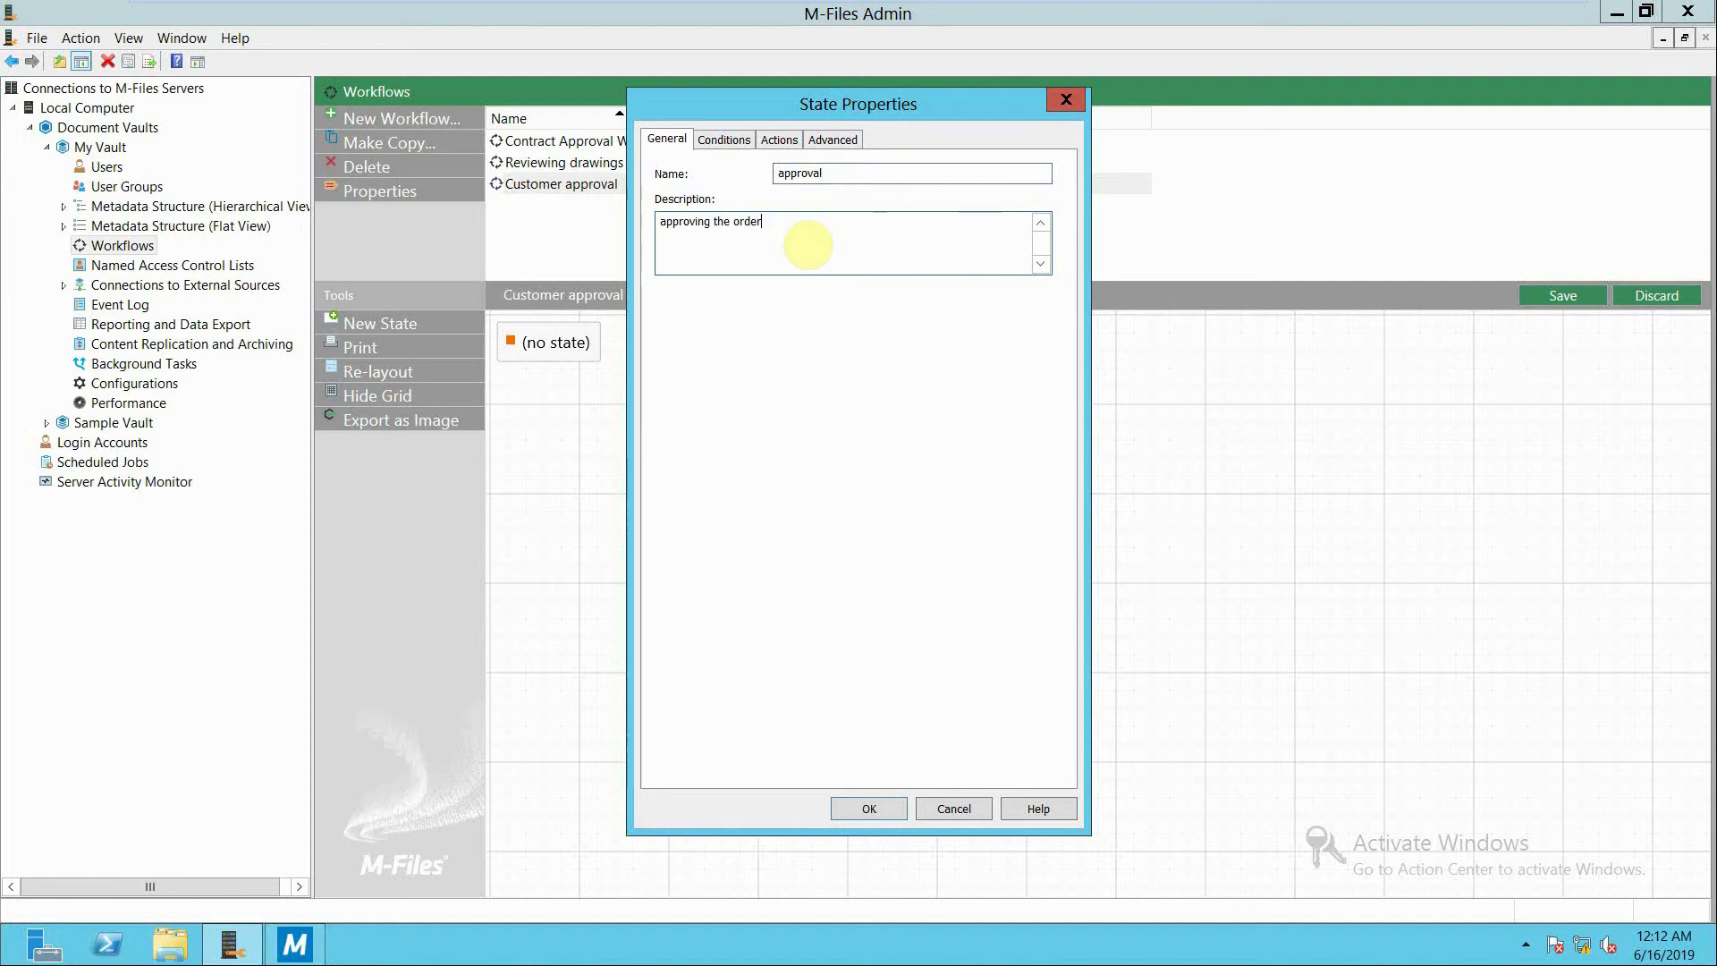
{"action": "left_click", "coordinate": [858, 808]}
Arrange the states diagonally on the canvas and connect transitions from (no state) to preperation and on to approval.
{"action": "left_click_drag", "start_coordinate": [878, 340], "coordinate": [1027, 550]}
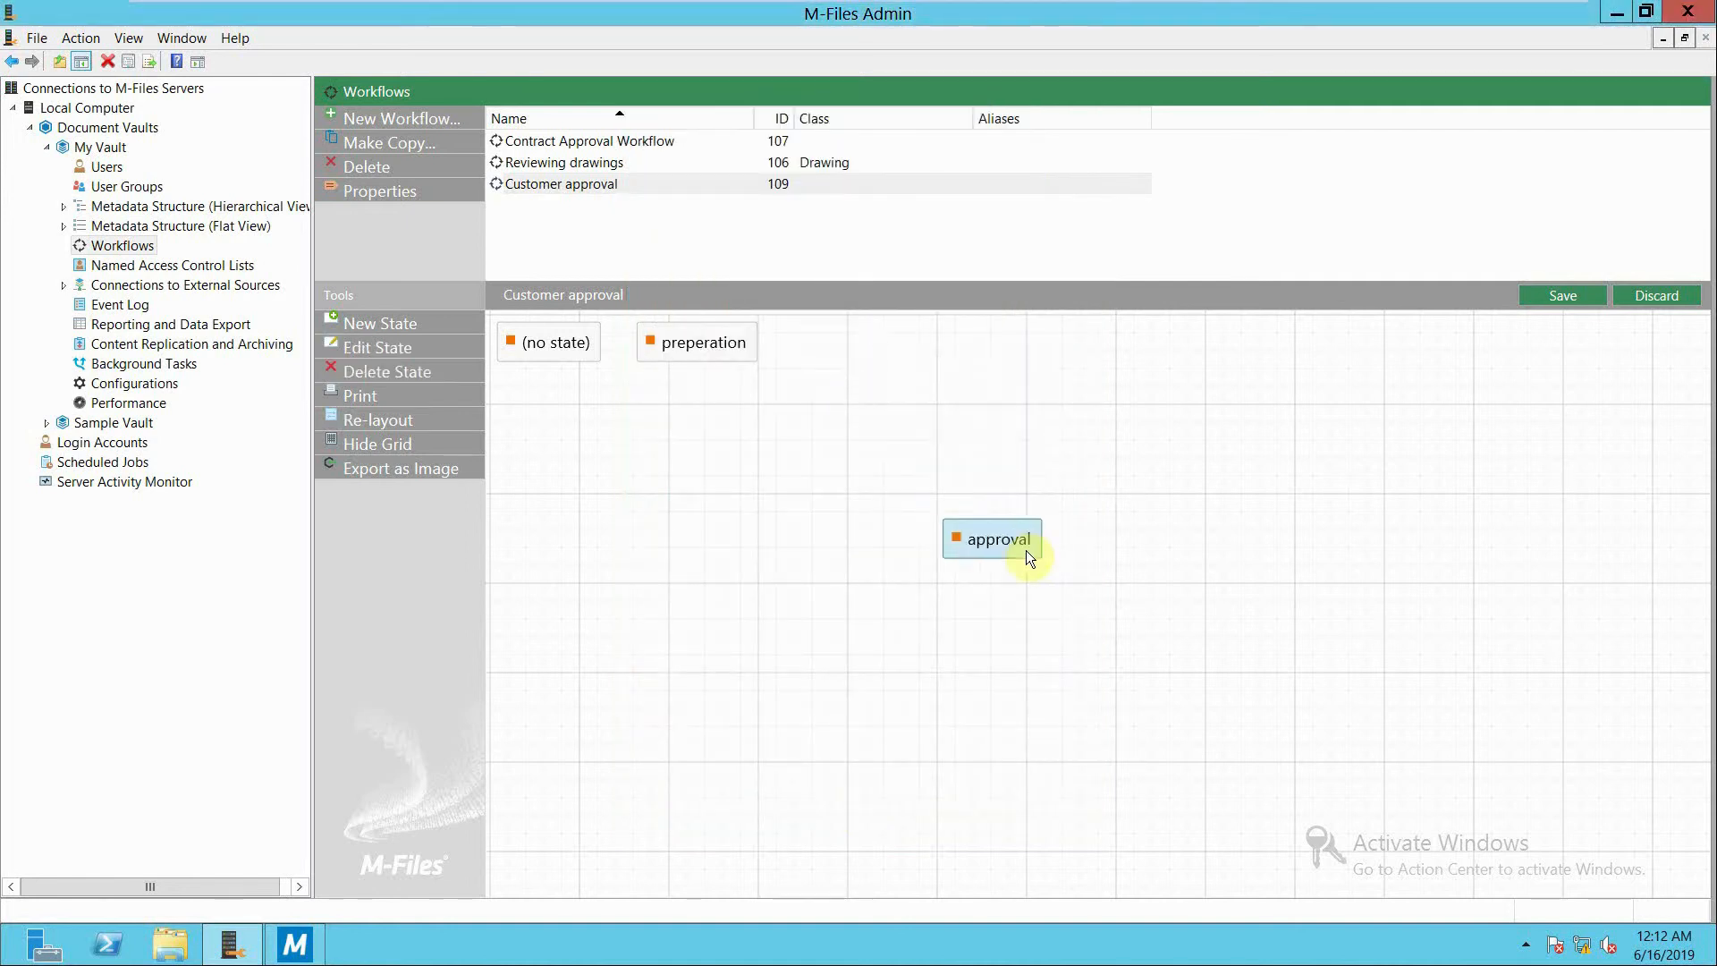
{"action": "left_click_drag", "start_coordinate": [721, 340], "coordinate": [786, 449]}
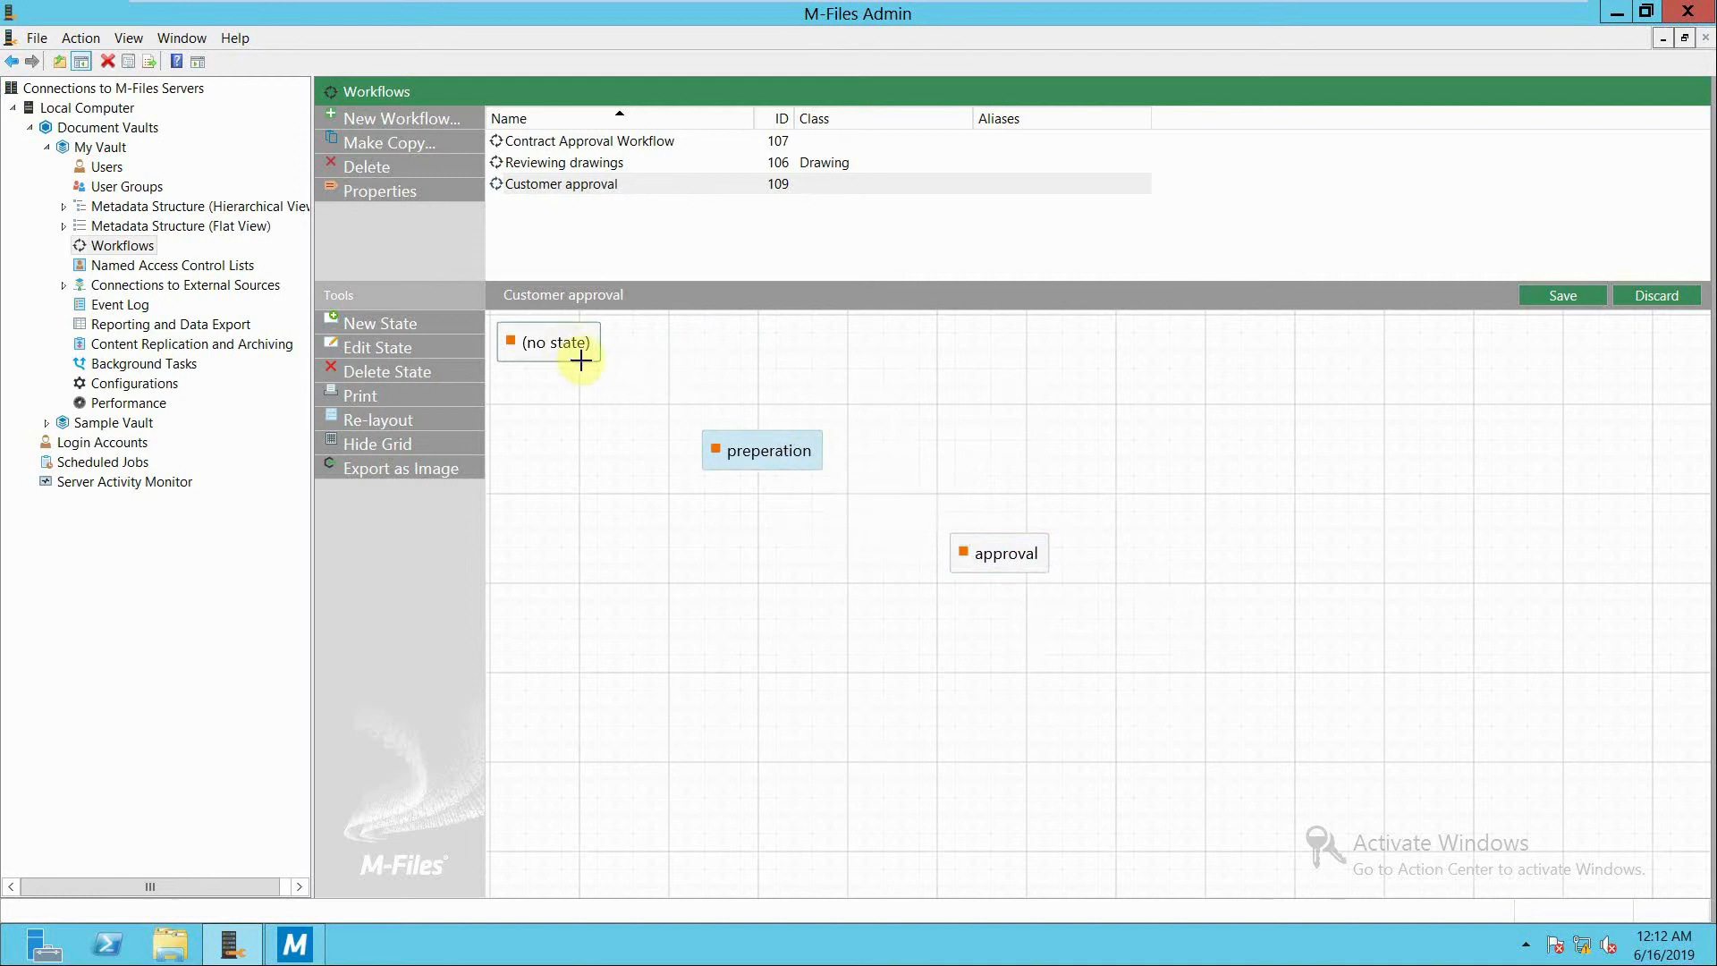
{"action": "mouse_move", "coordinate": [575, 357]}
{"action": "left_mouse_down"}
{"action": "mouse_move", "coordinate": [717, 456]}
{"action": "mouse_move", "coordinate": [952, 552]}
{"action": "left_mouse_up"}
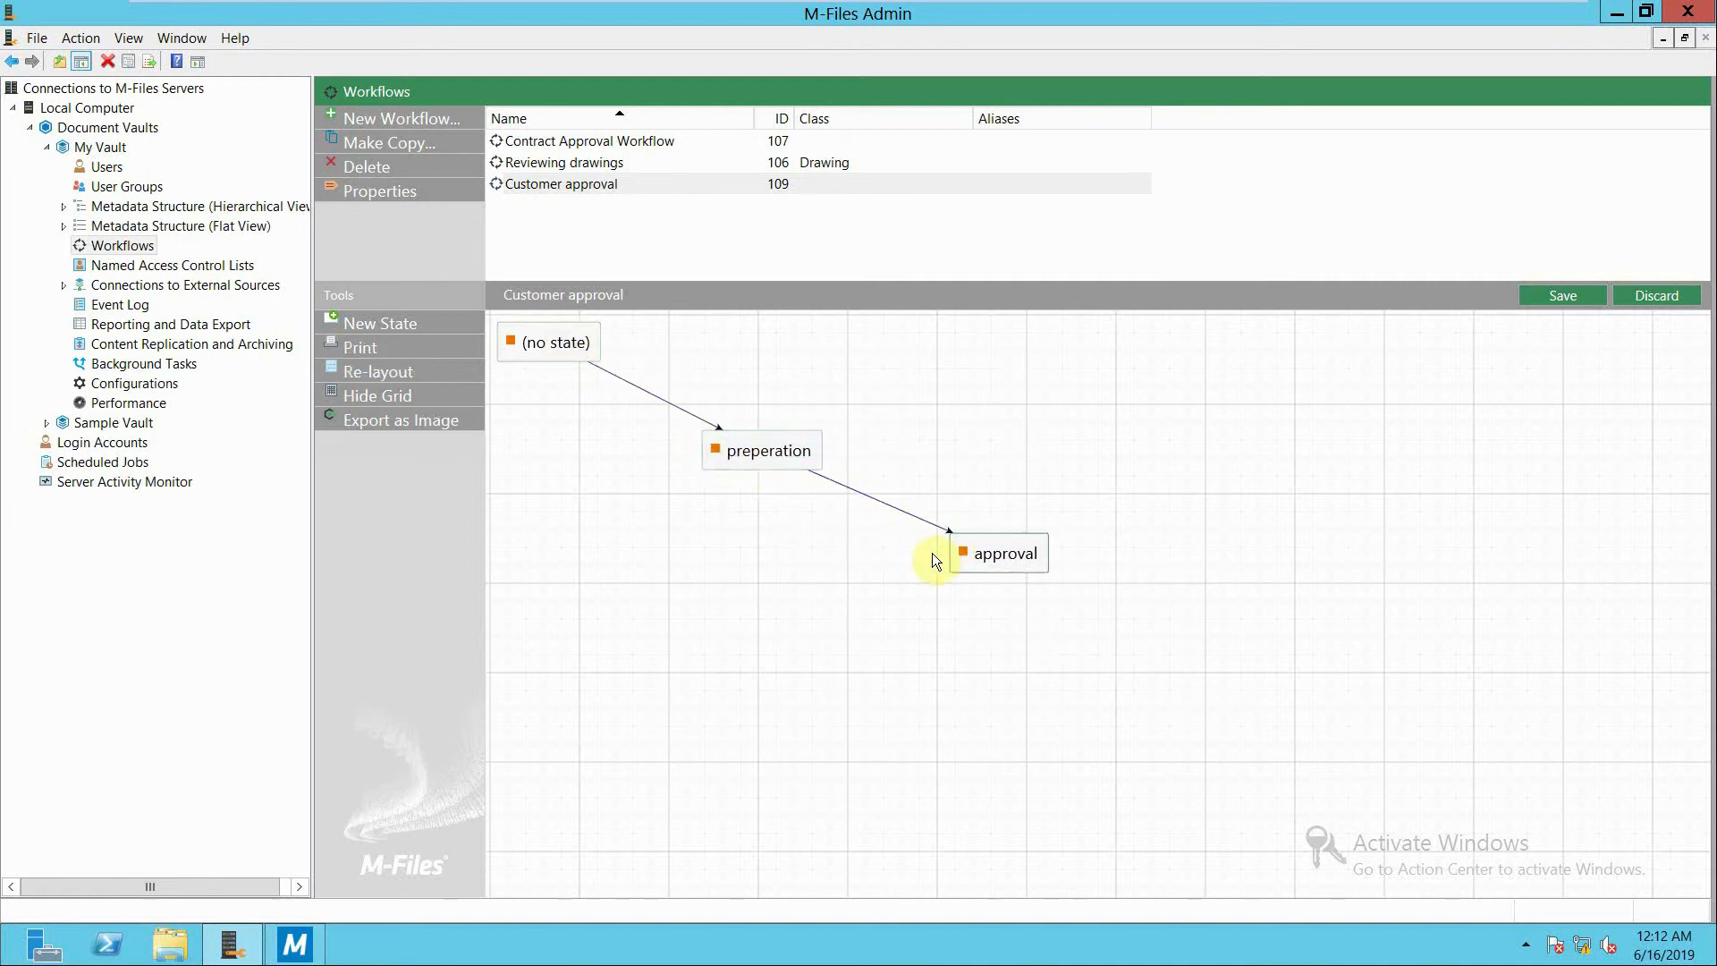
Add a property precondition to the preperation state requiring the customer's Address (line 1) to equal "Bahrain, manama".
{"action": "double_click", "coordinate": [766, 452]}
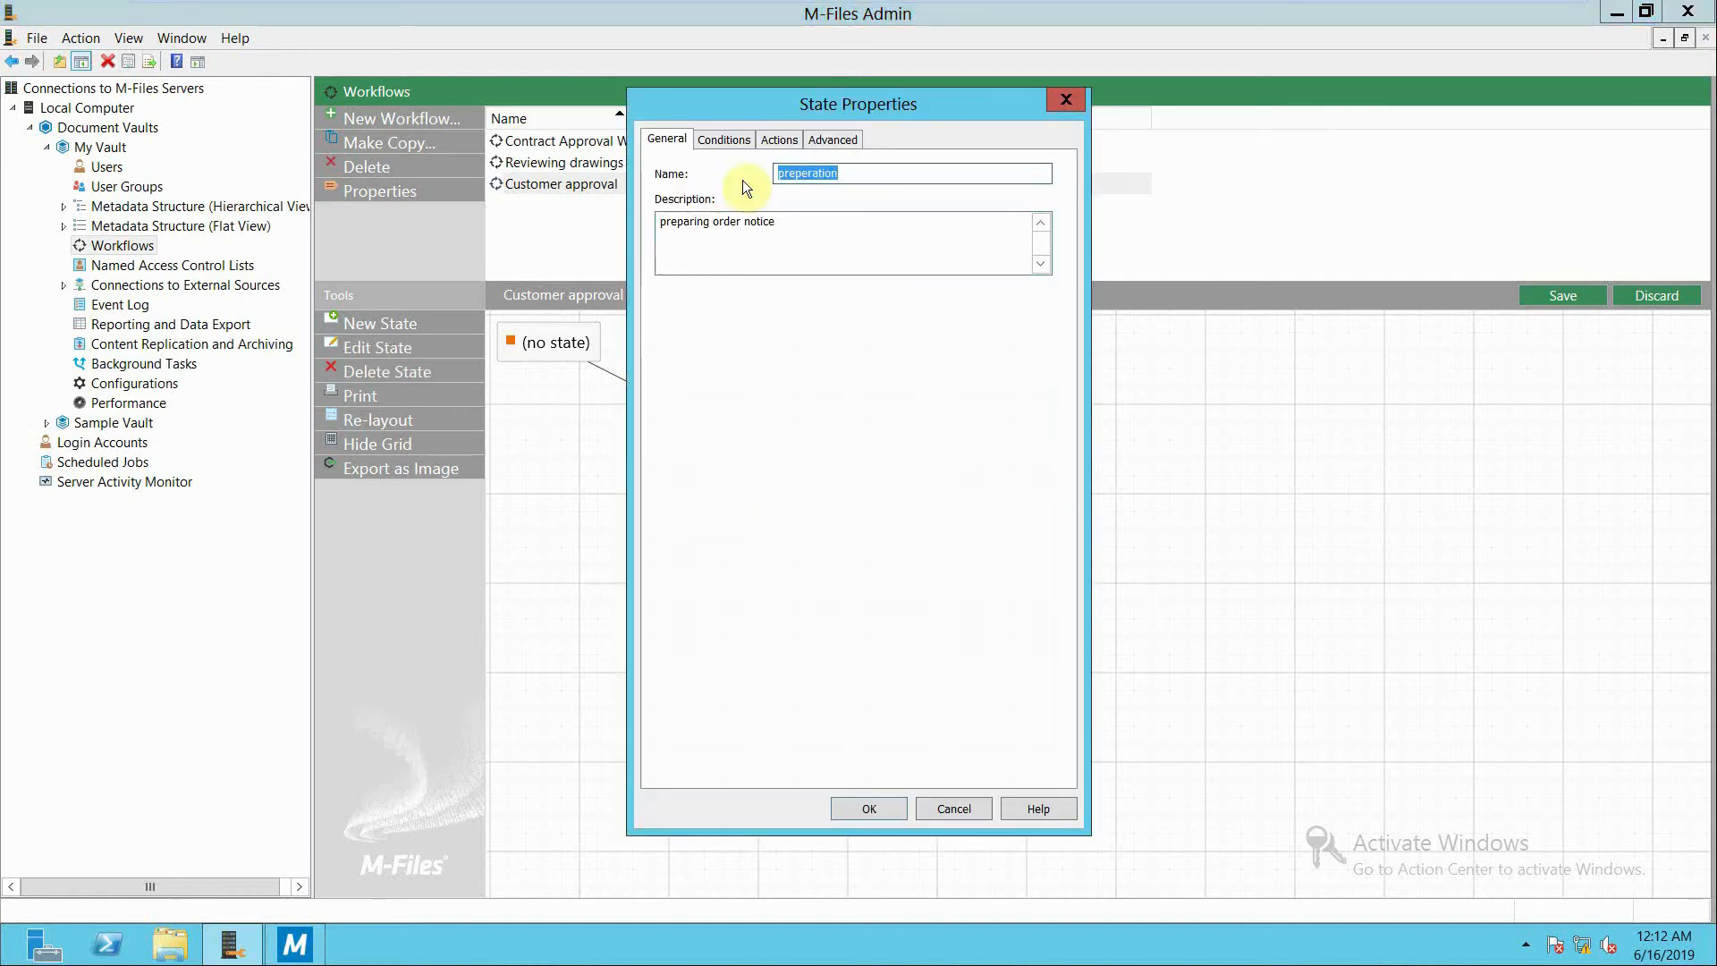
{"action": "left_click", "coordinate": [730, 141]}
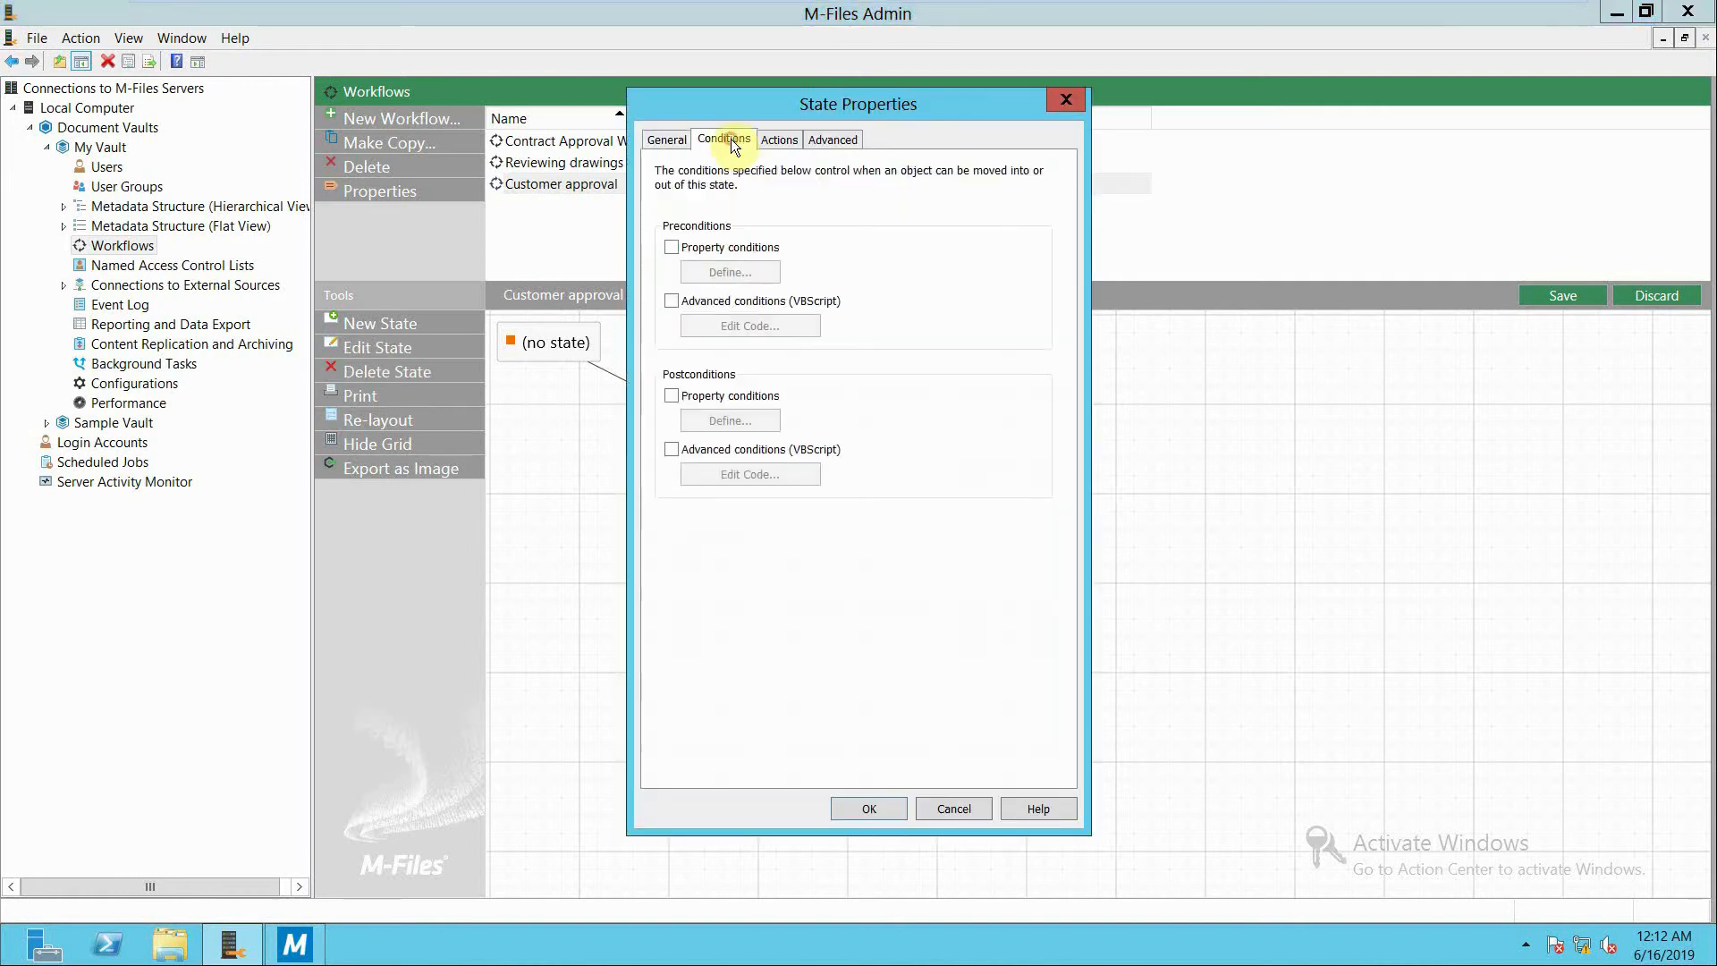
{"action": "left_click", "coordinate": [673, 247]}
{"action": "left_click", "coordinate": [709, 271]}
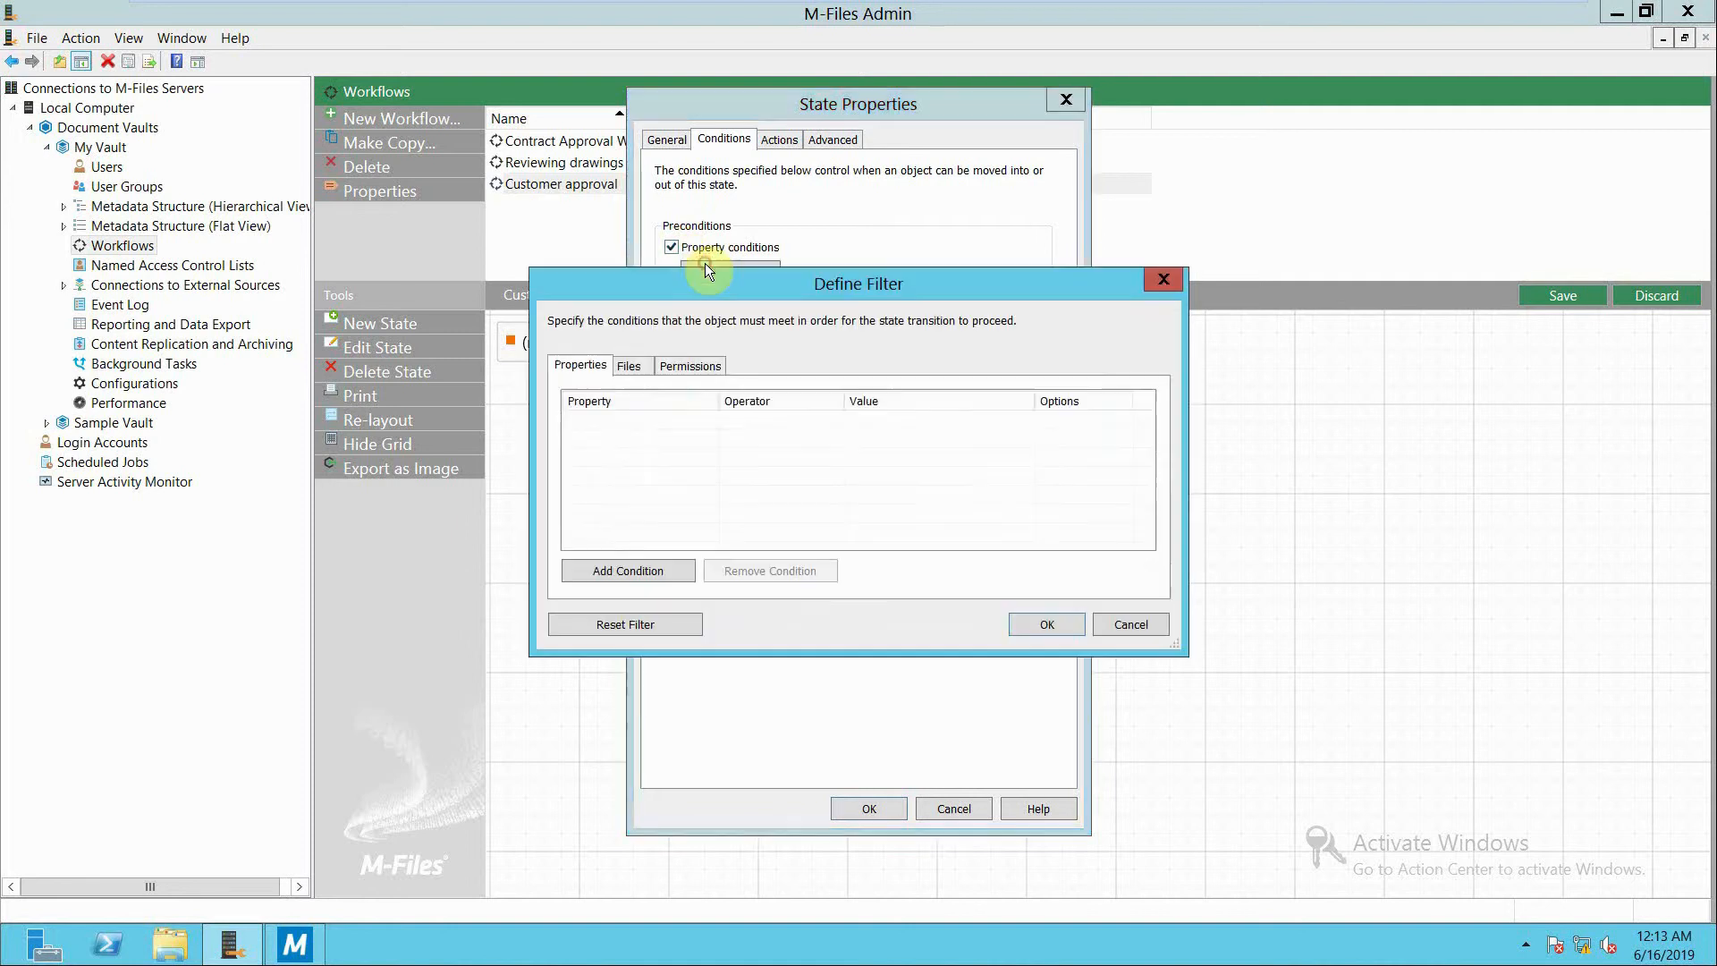
{"action": "left_click", "coordinate": [637, 570]}
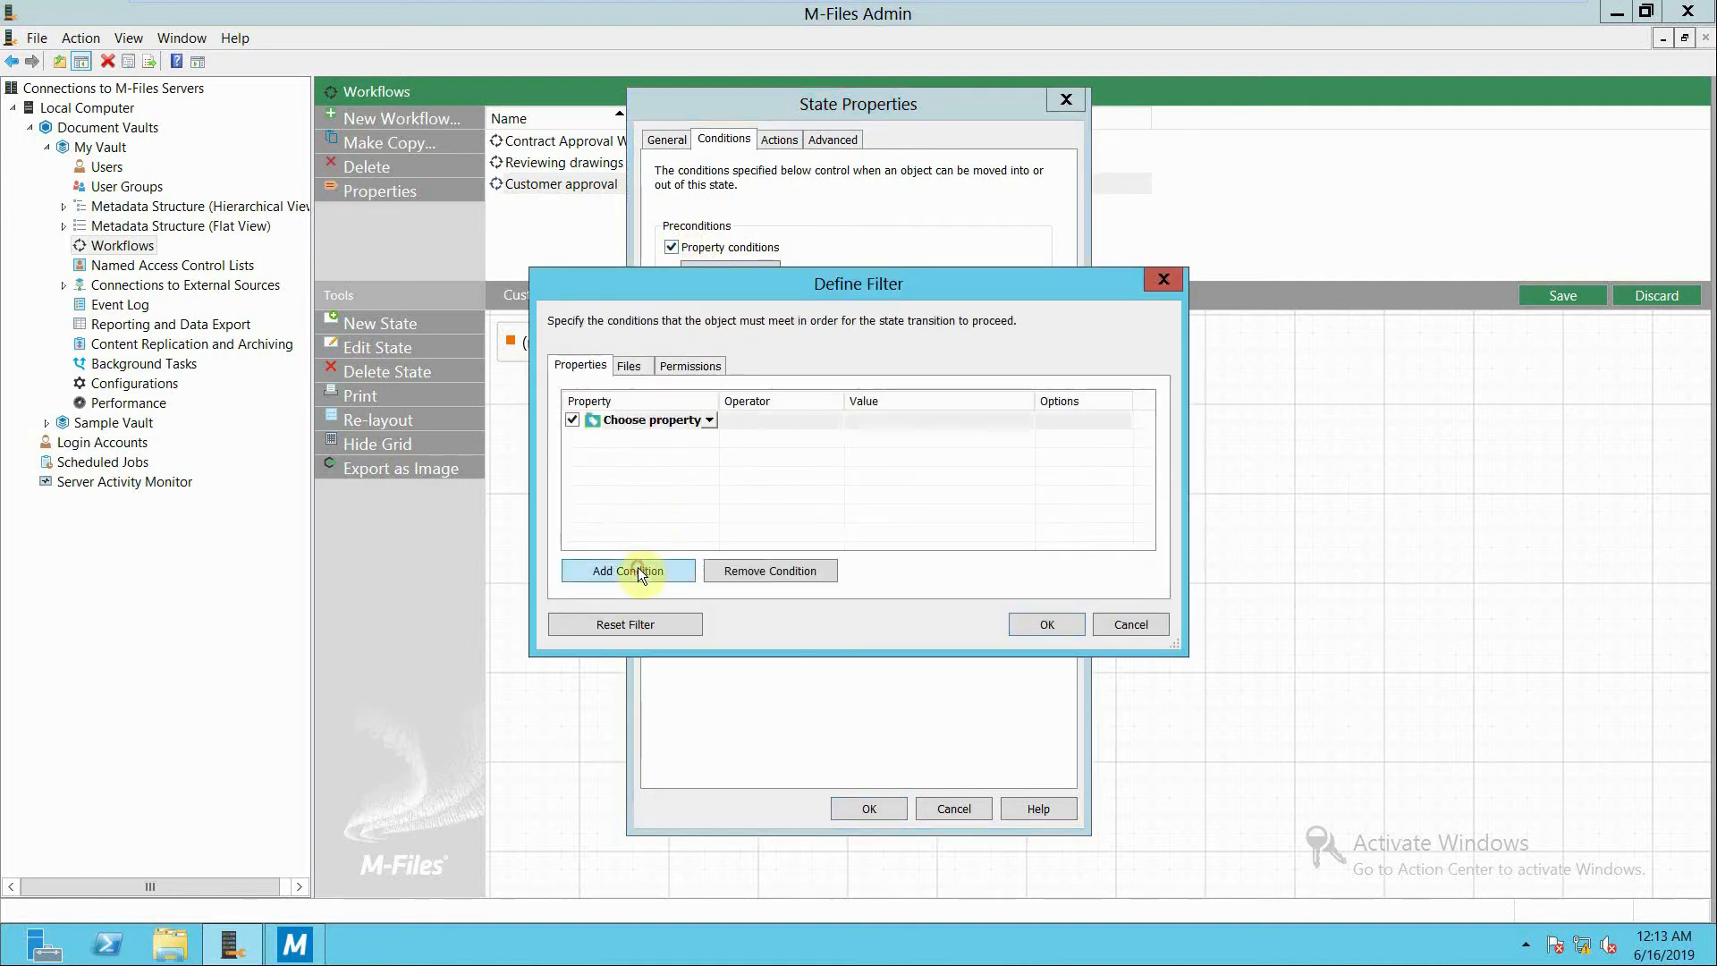
{"action": "left_click", "coordinate": [709, 421]}
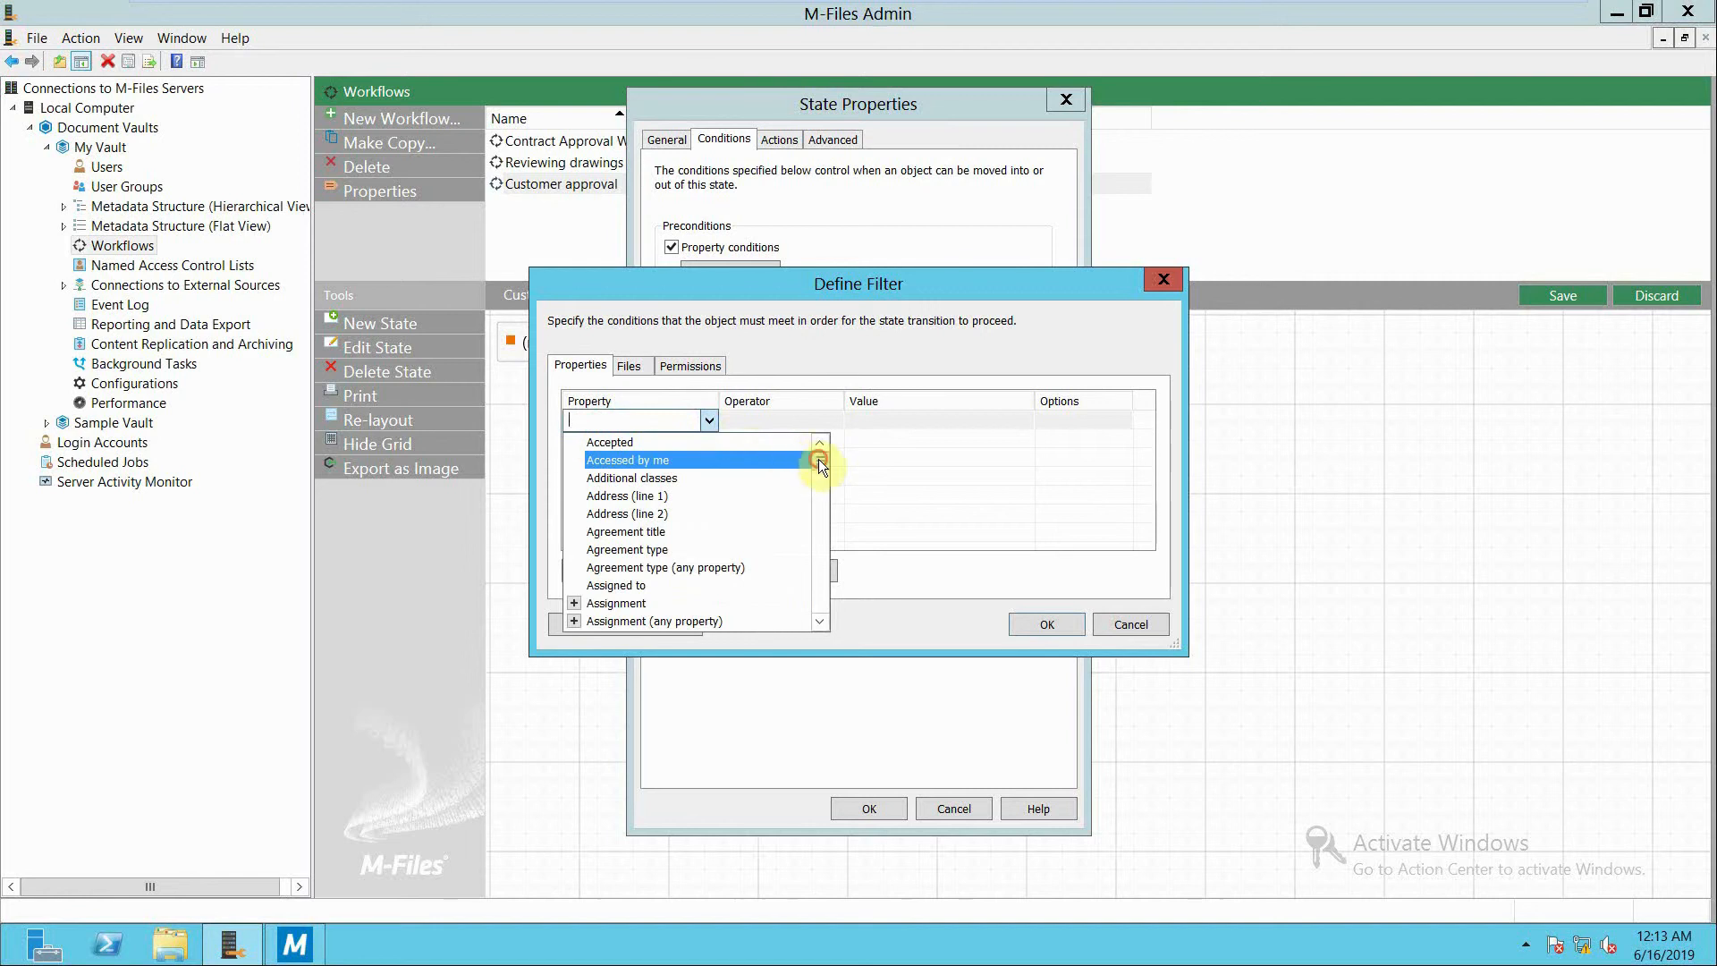
{"action": "left_click_drag", "start_coordinate": [818, 458], "coordinate": [818, 484]}
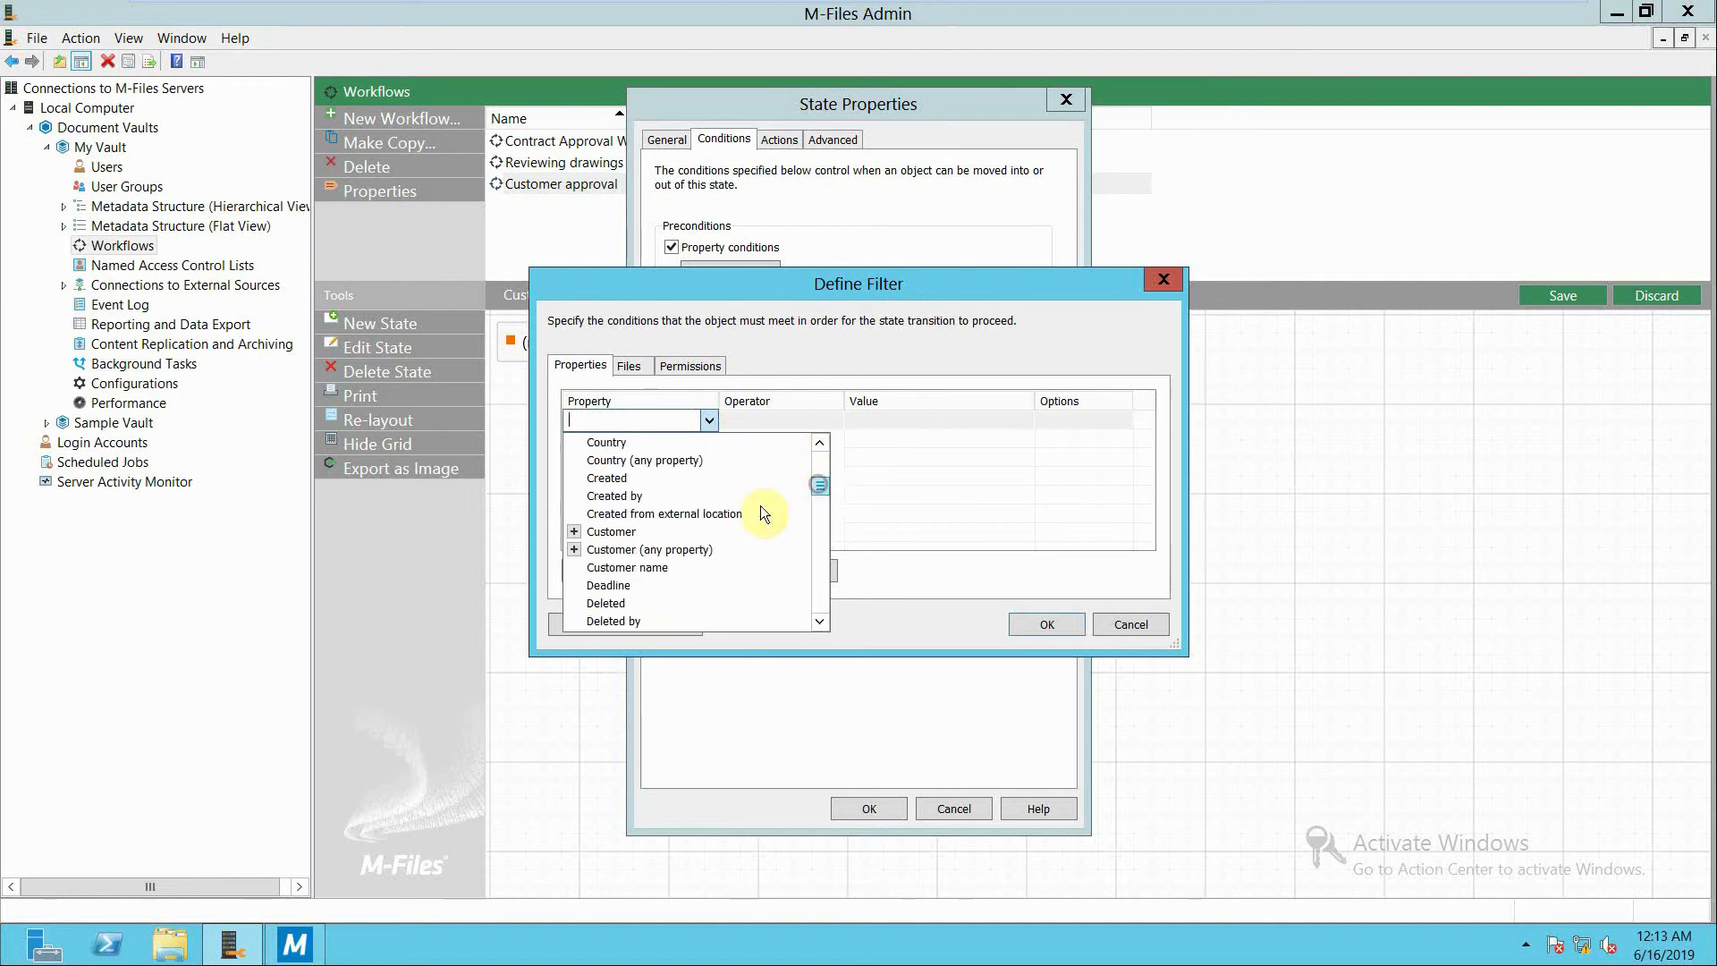
{"action": "left_click", "coordinate": [575, 530]}
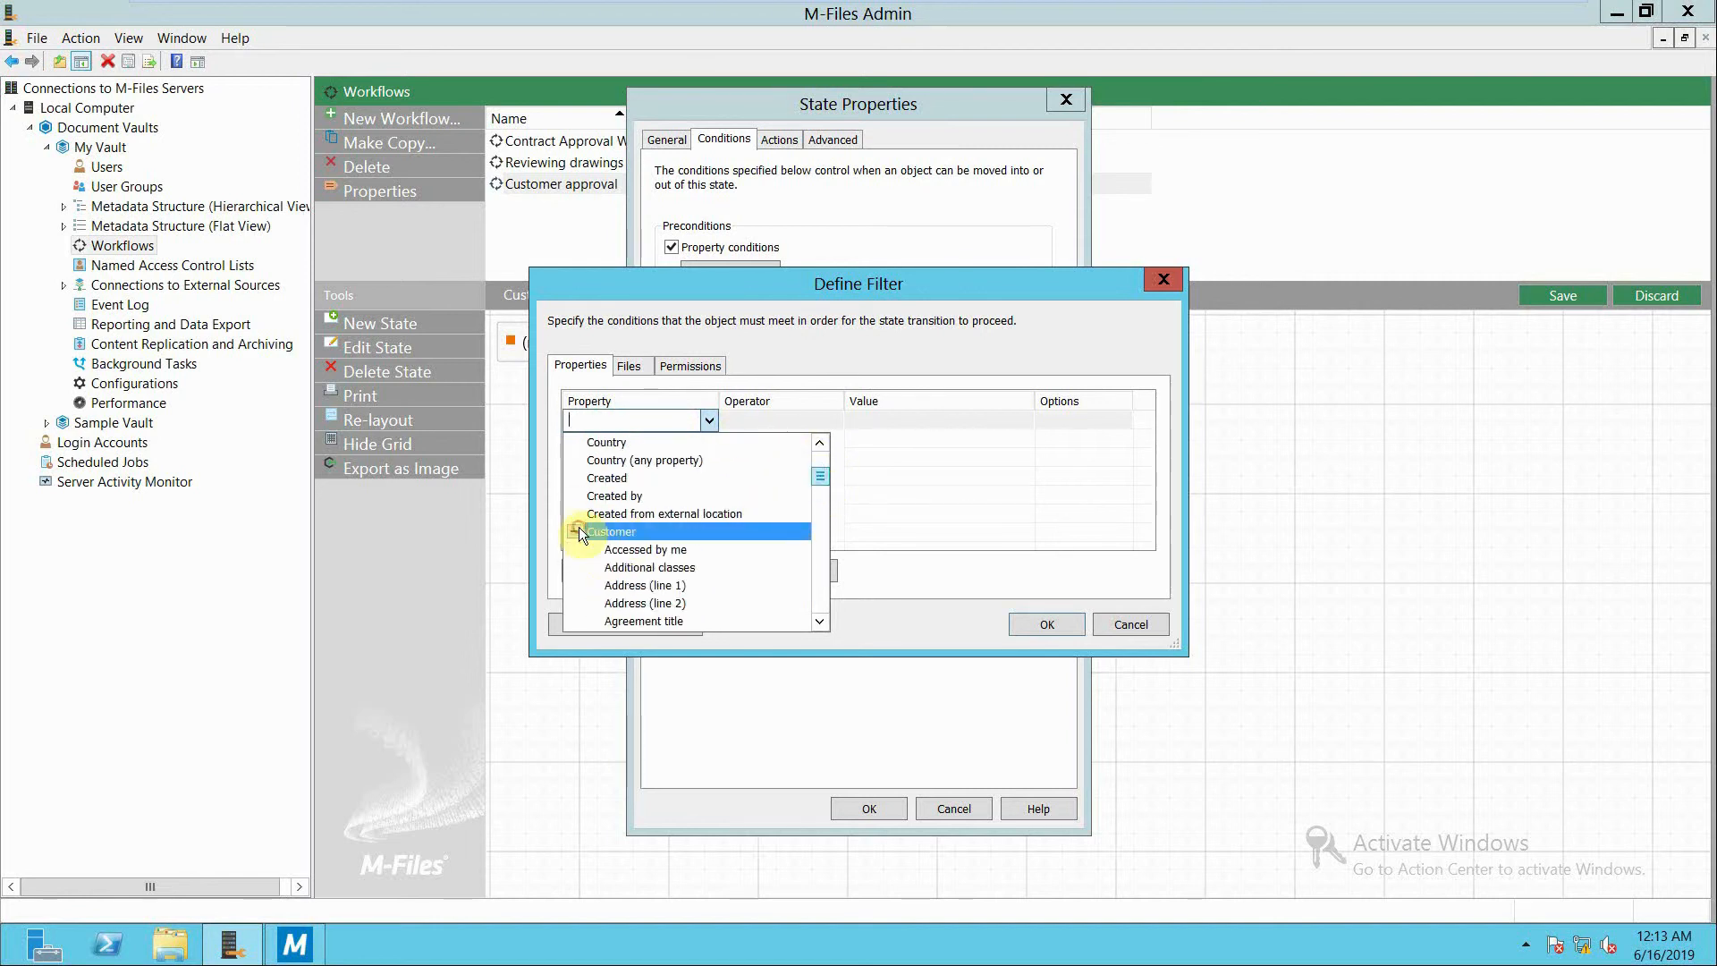
{"action": "left_click", "coordinate": [632, 589]}
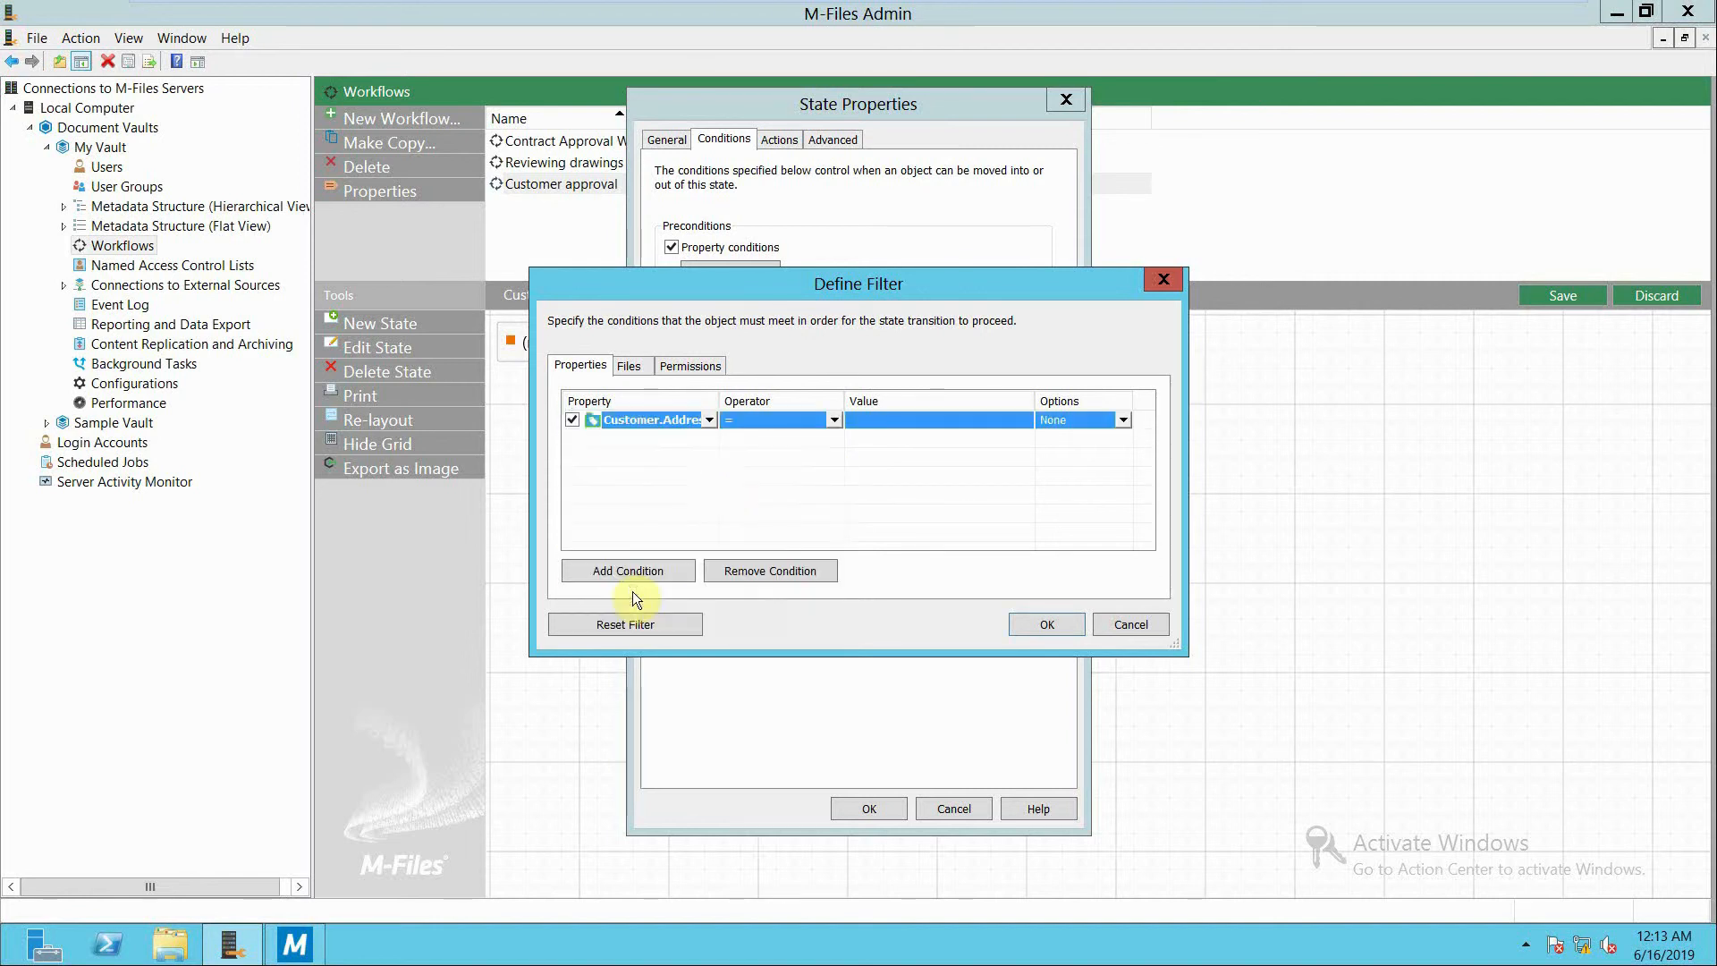
{"action": "left_click", "coordinate": [921, 419]}
{"action": "type", "text": "Bahrain, manama"}
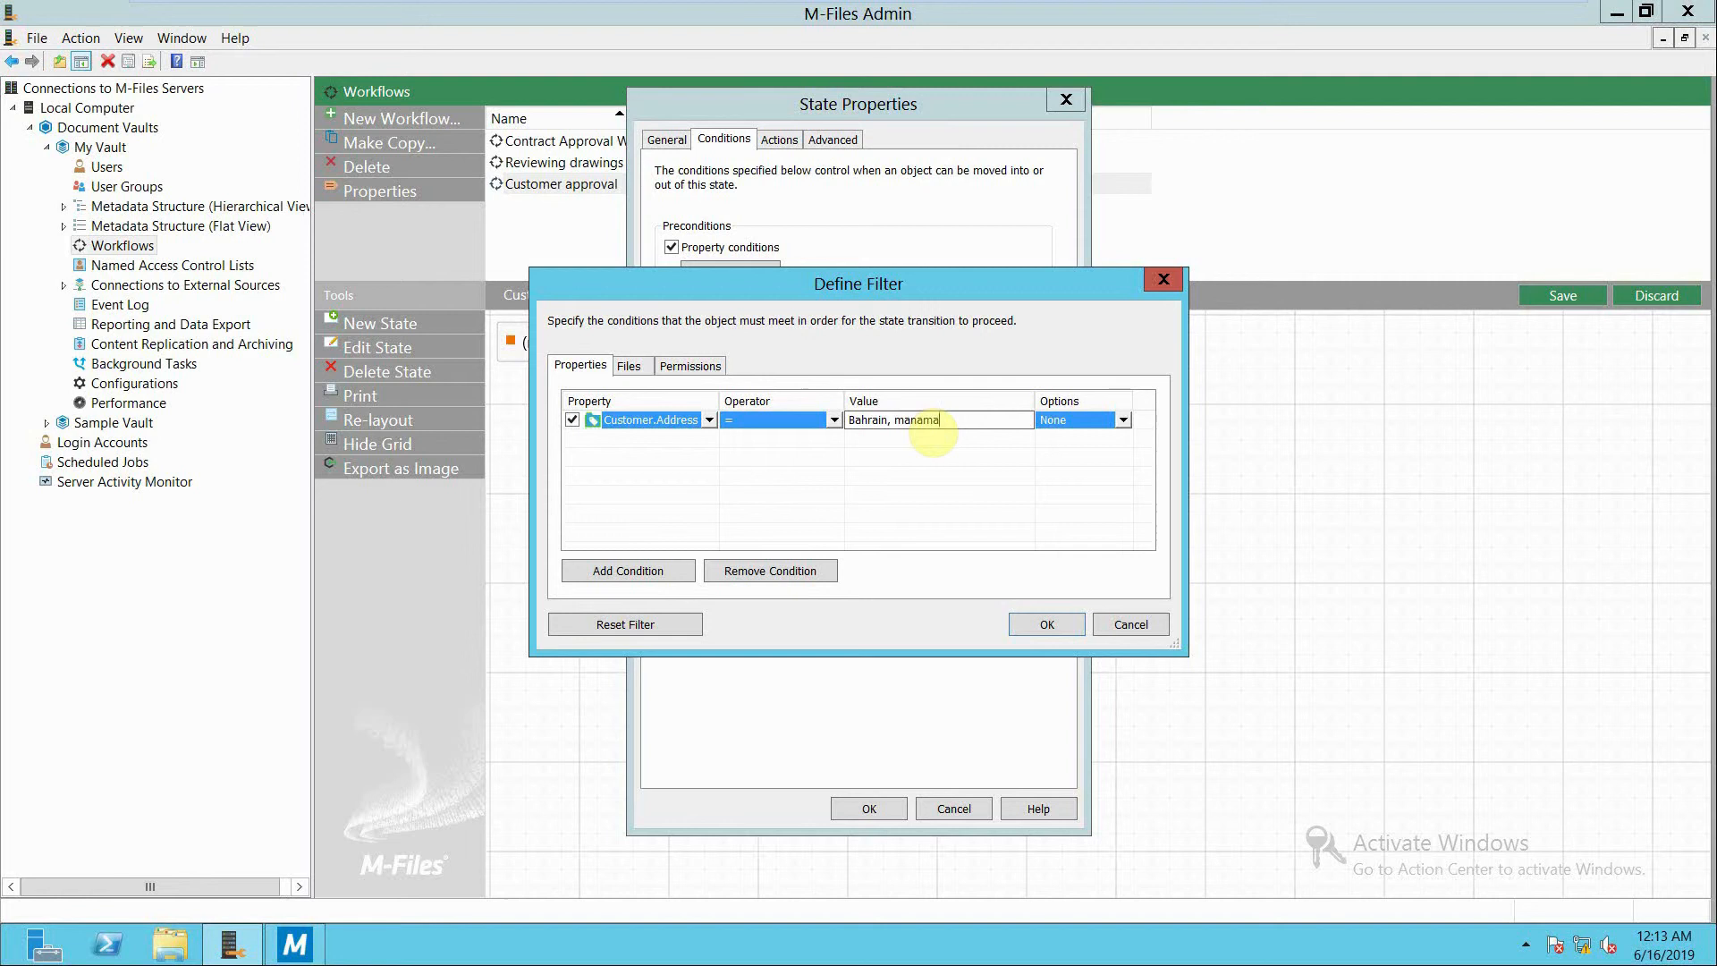
{"action": "left_click", "coordinate": [1031, 621]}
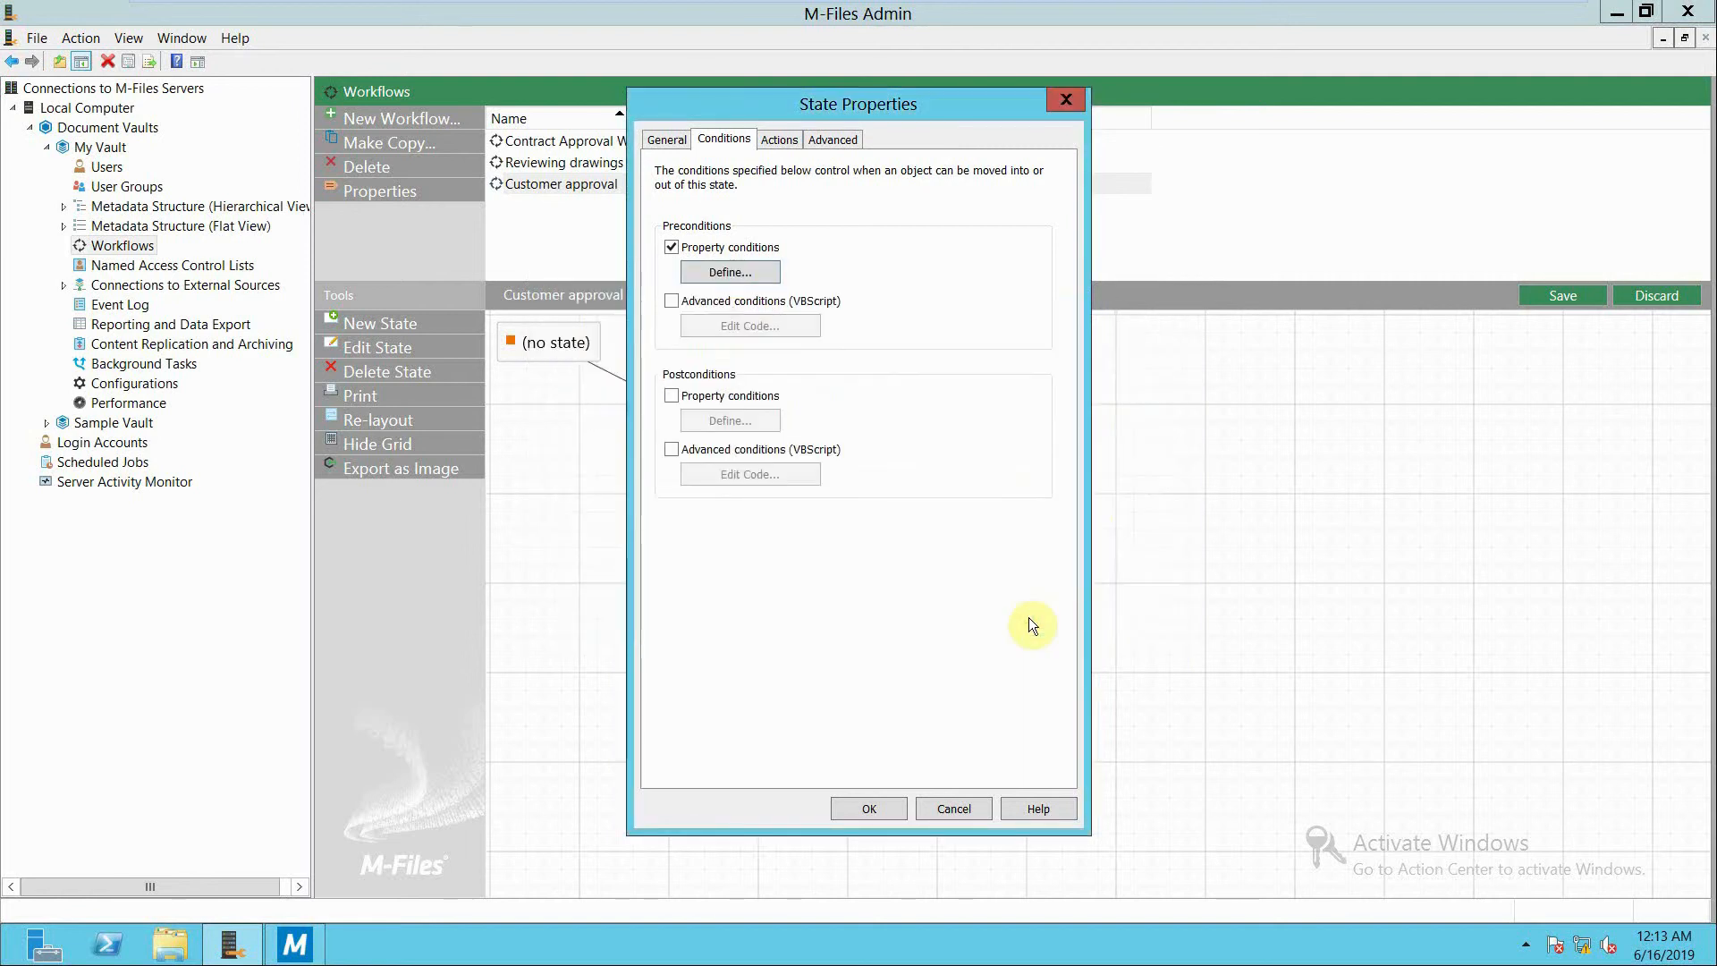
Add a PDF conversion action to the preperation state that prevents the transition when files are in an unsupported format.
{"action": "left_click", "coordinate": [771, 139]}
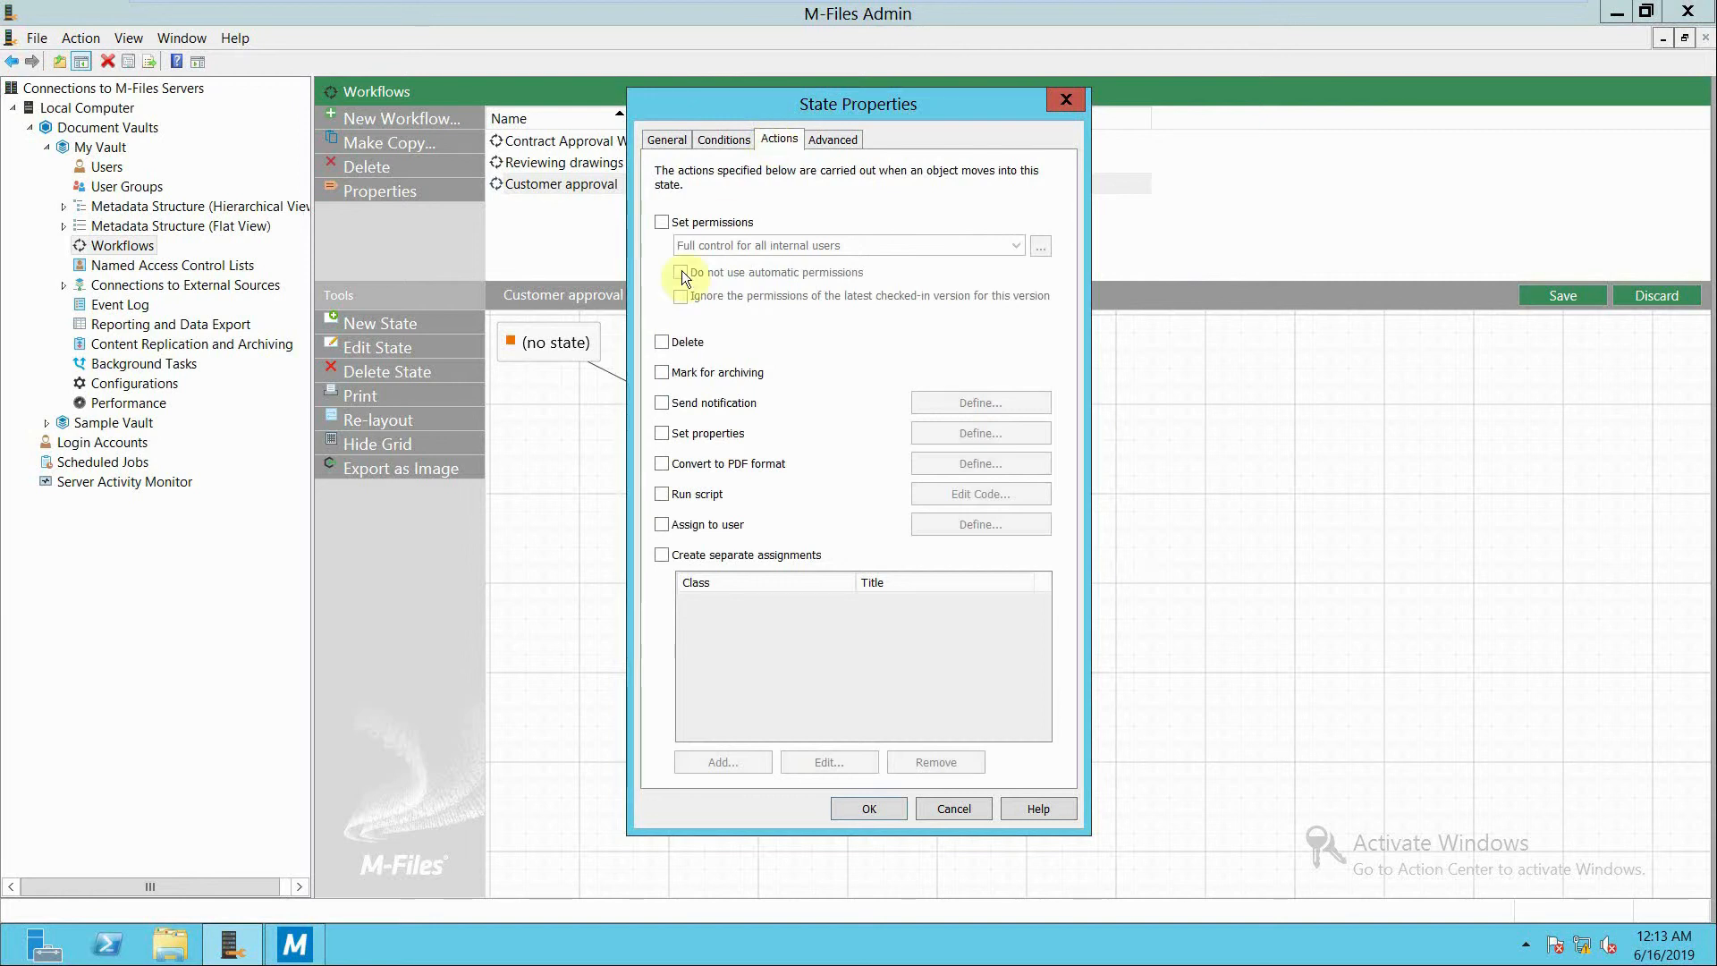
{"action": "left_click", "coordinate": [662, 463]}
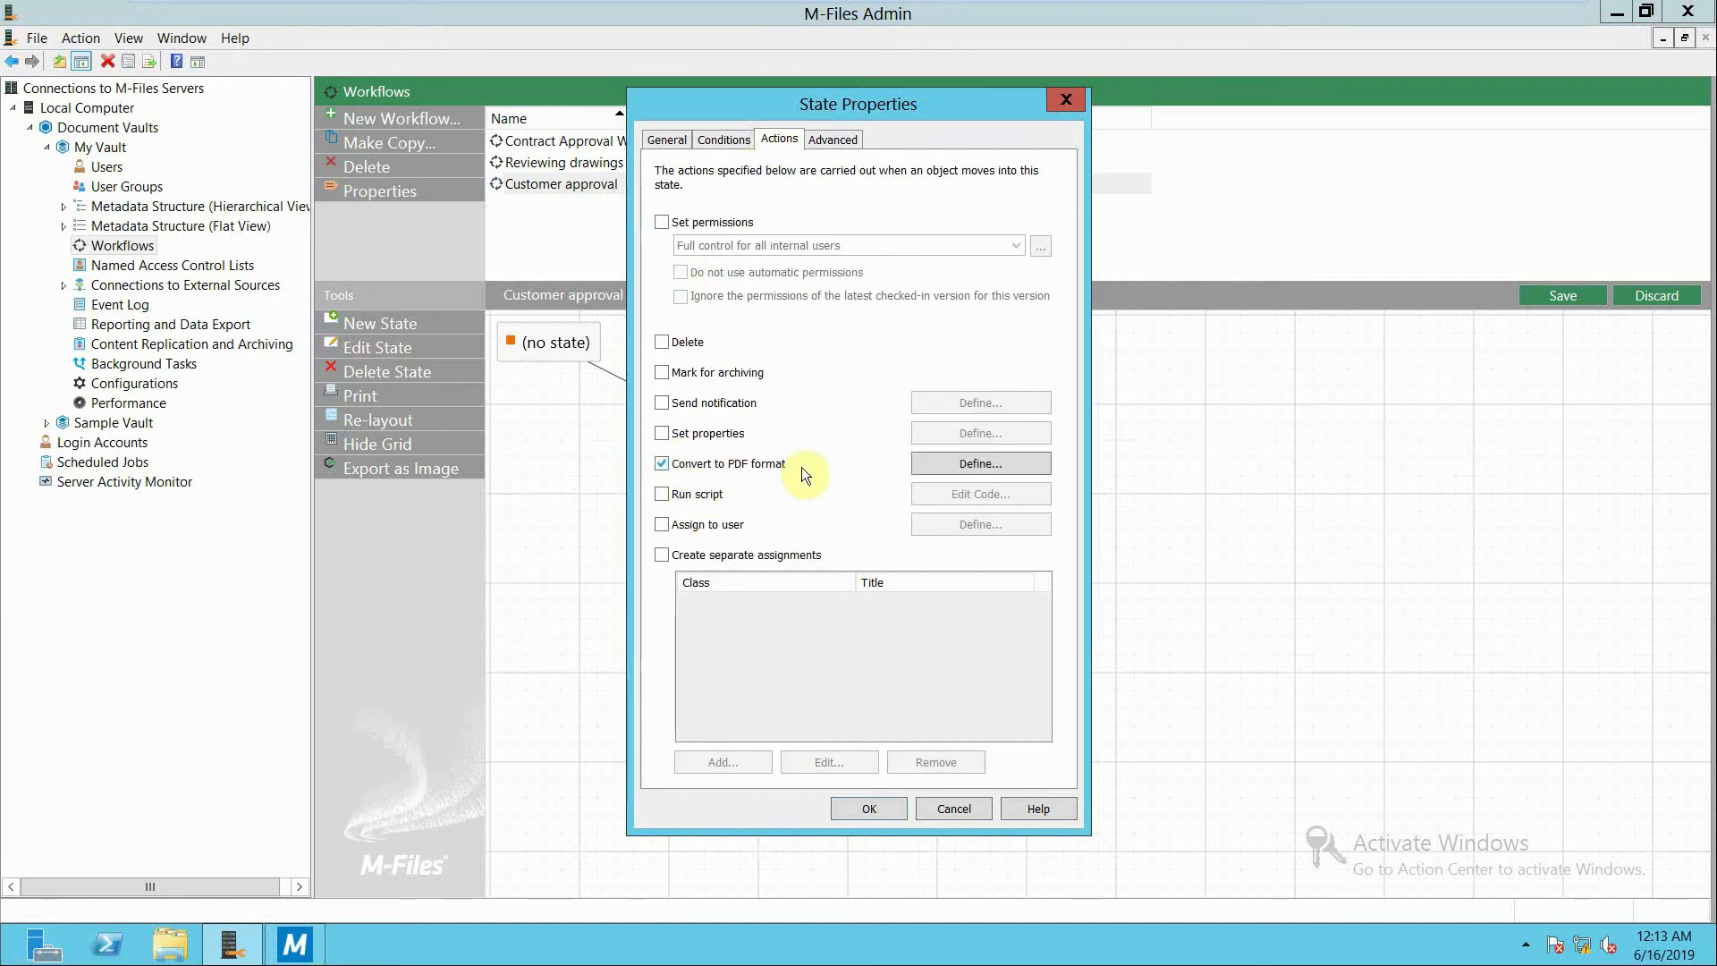
{"action": "left_click", "coordinate": [926, 465]}
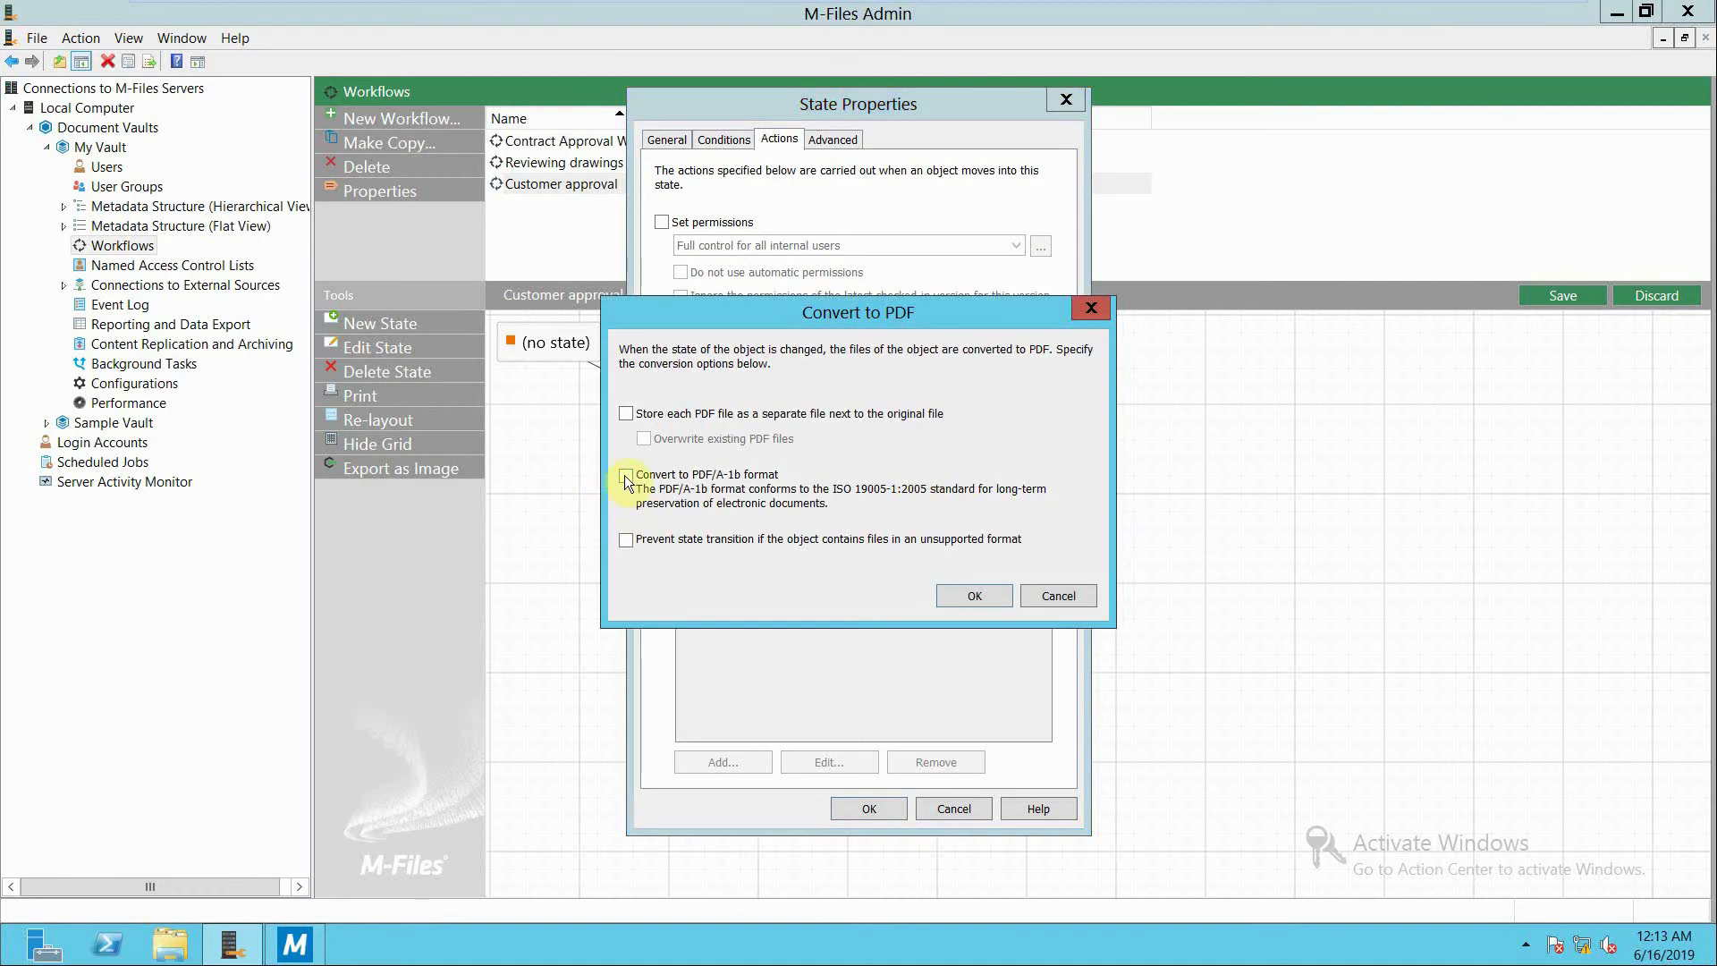
{"action": "left_click", "coordinate": [626, 539]}
{"action": "left_click", "coordinate": [975, 596]}
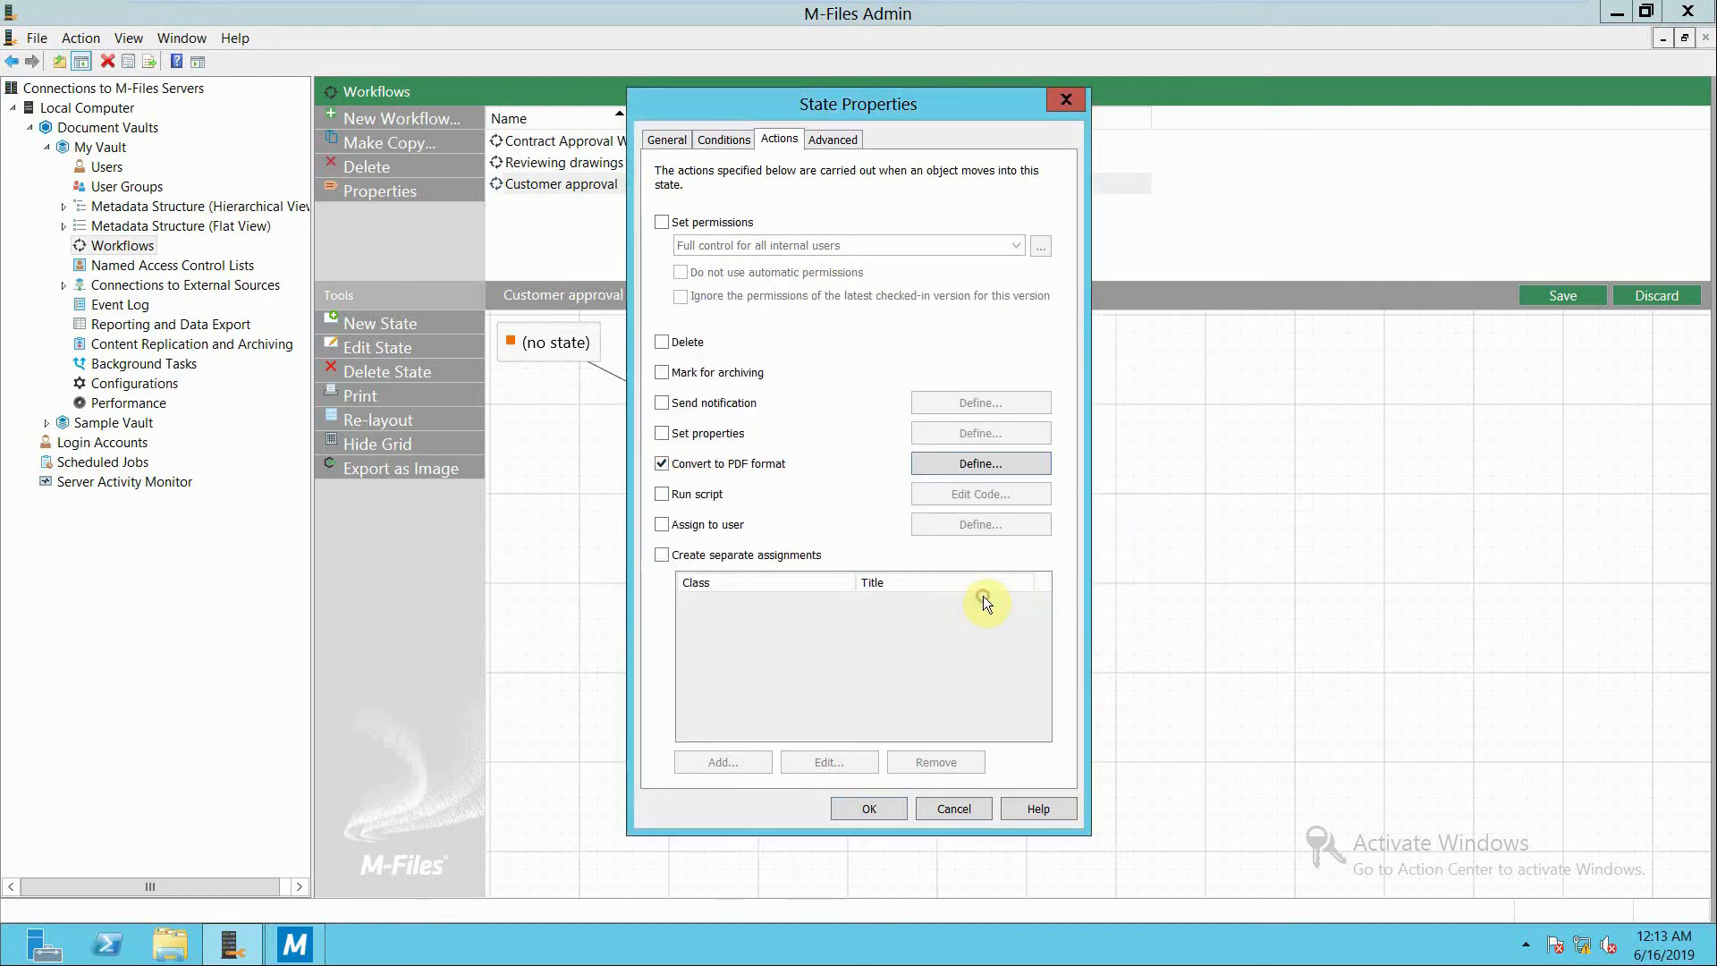
Add an action to the preperation state that assigns the object to the Secretary user.
{"action": "left_click", "coordinate": [661, 523]}
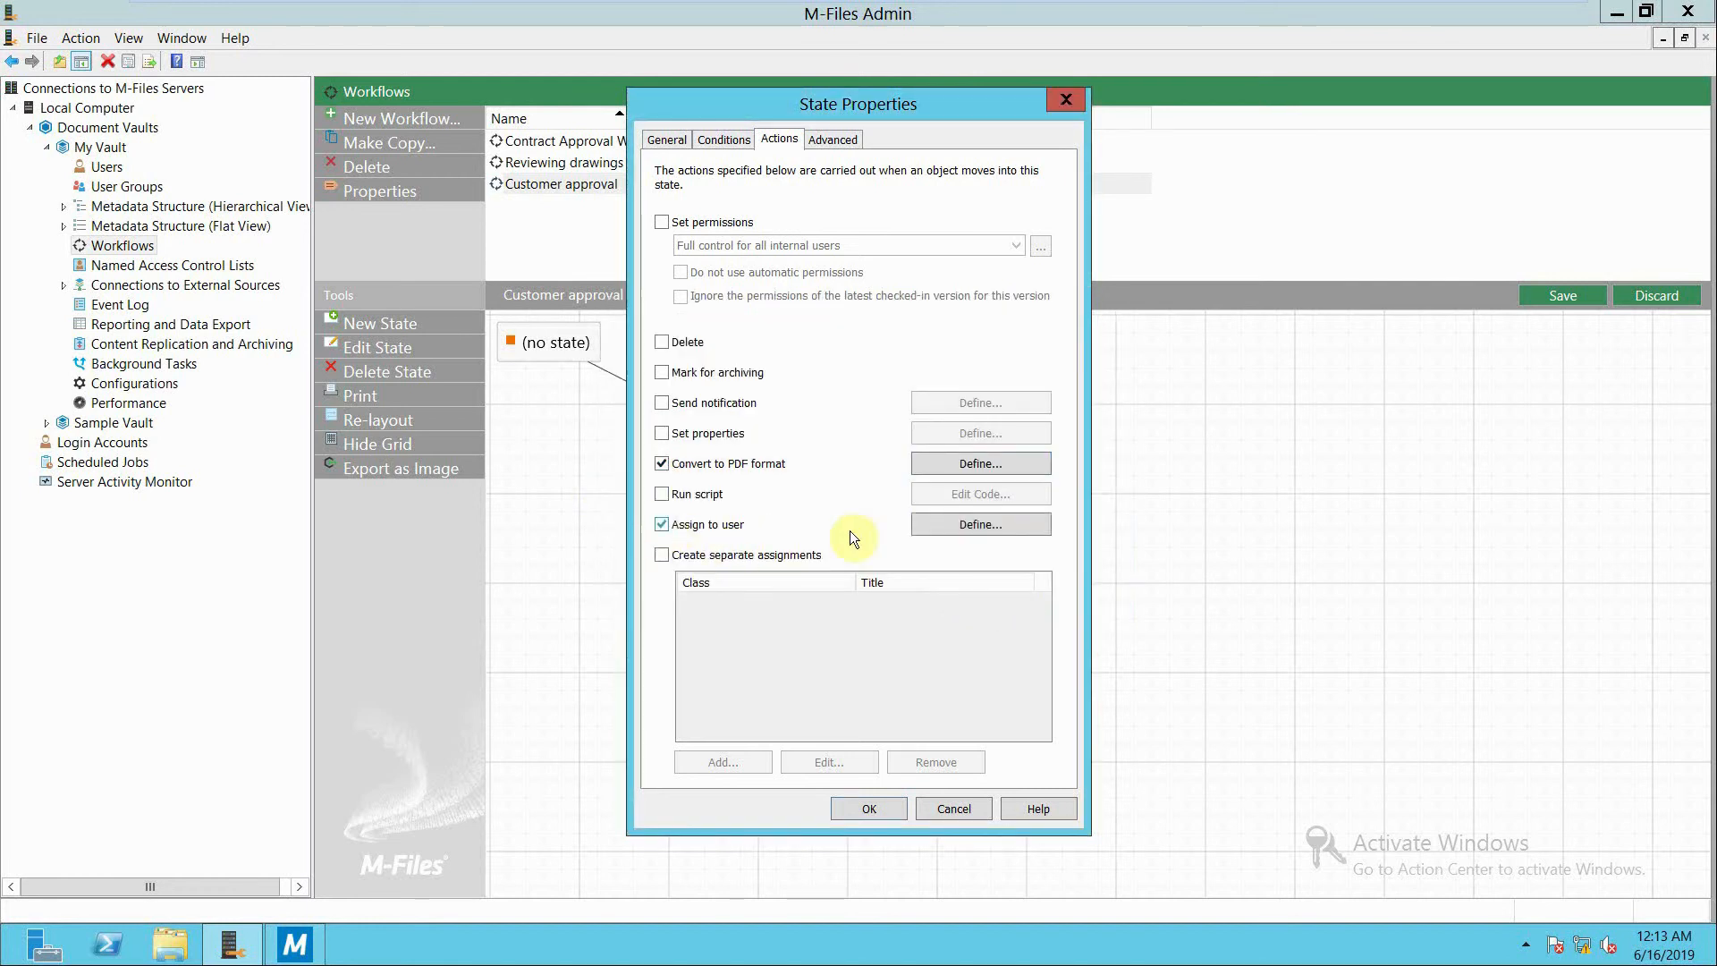
{"action": "left_click", "coordinate": [934, 523]}
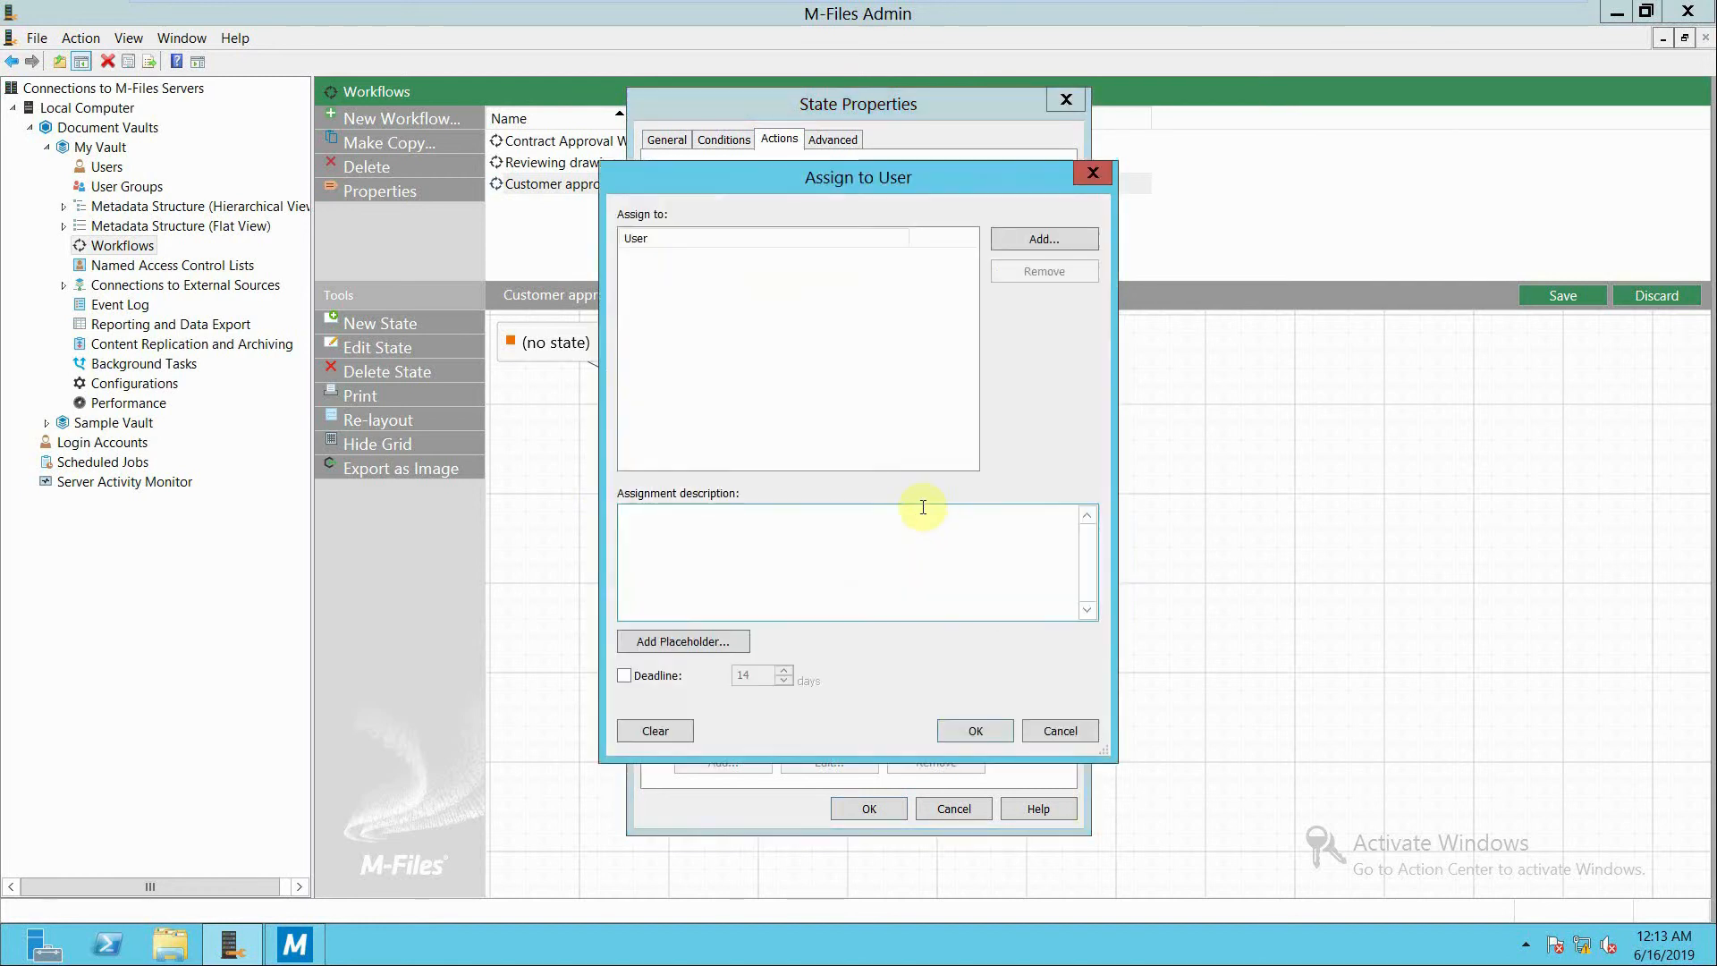
{"action": "left_click", "coordinate": [1048, 231]}
{"action": "left_click", "coordinate": [700, 408]}
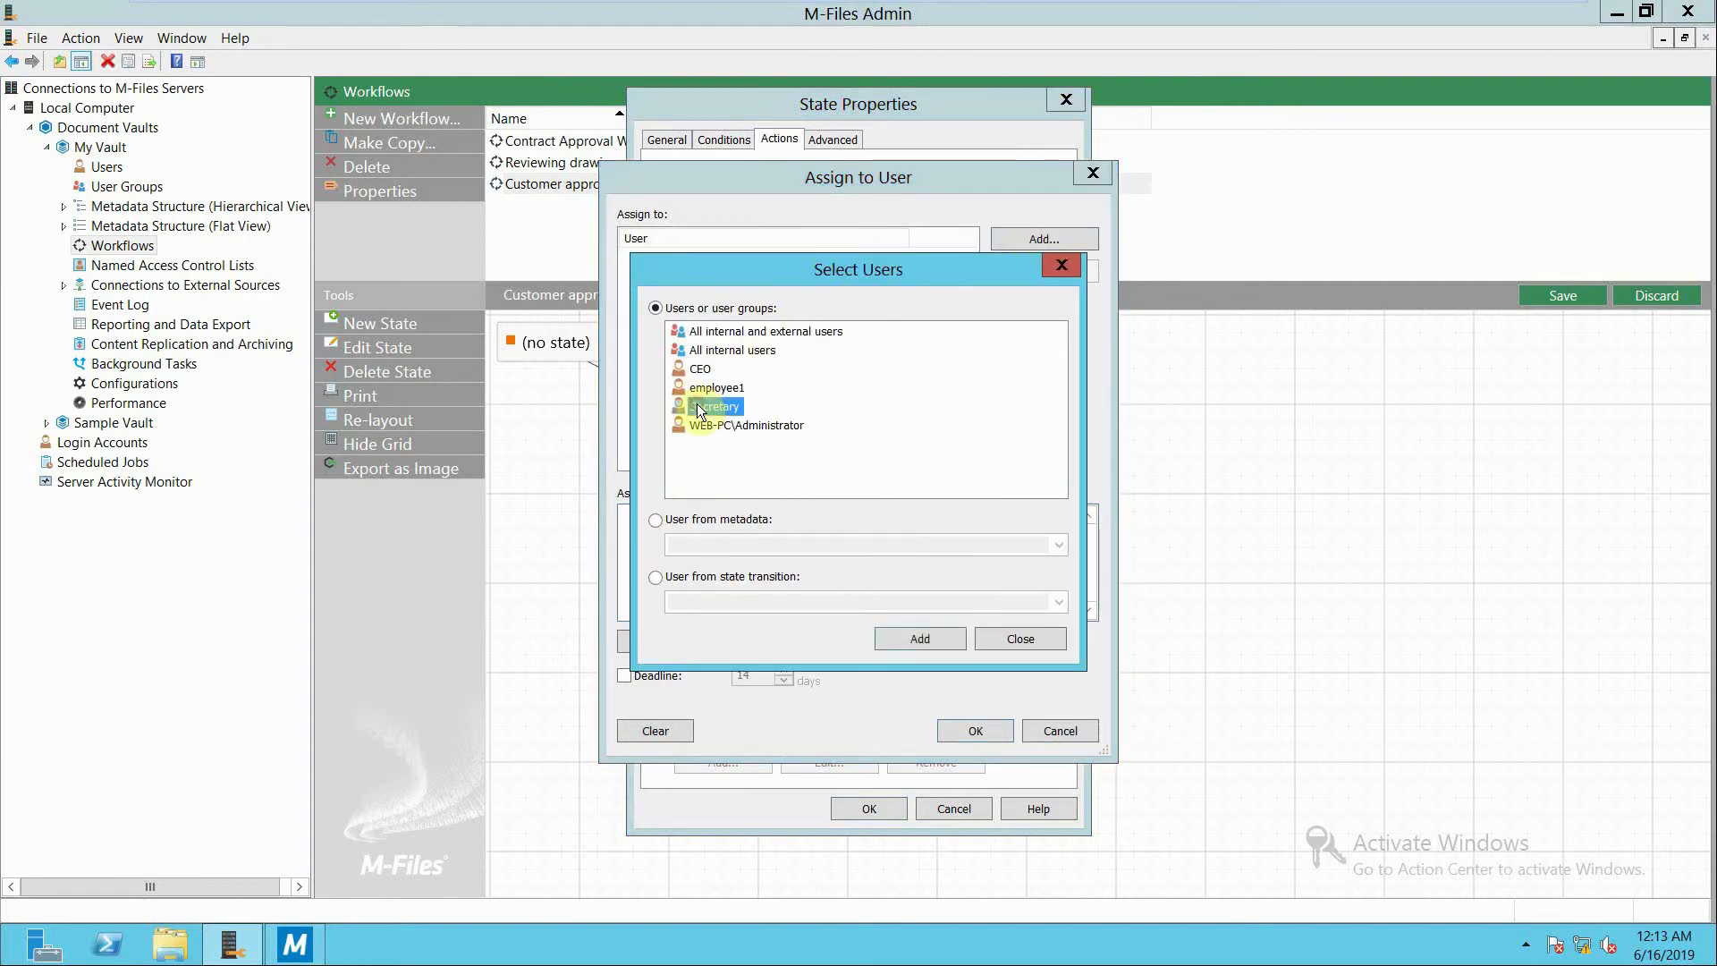
{"action": "left_click", "coordinate": [904, 640]}
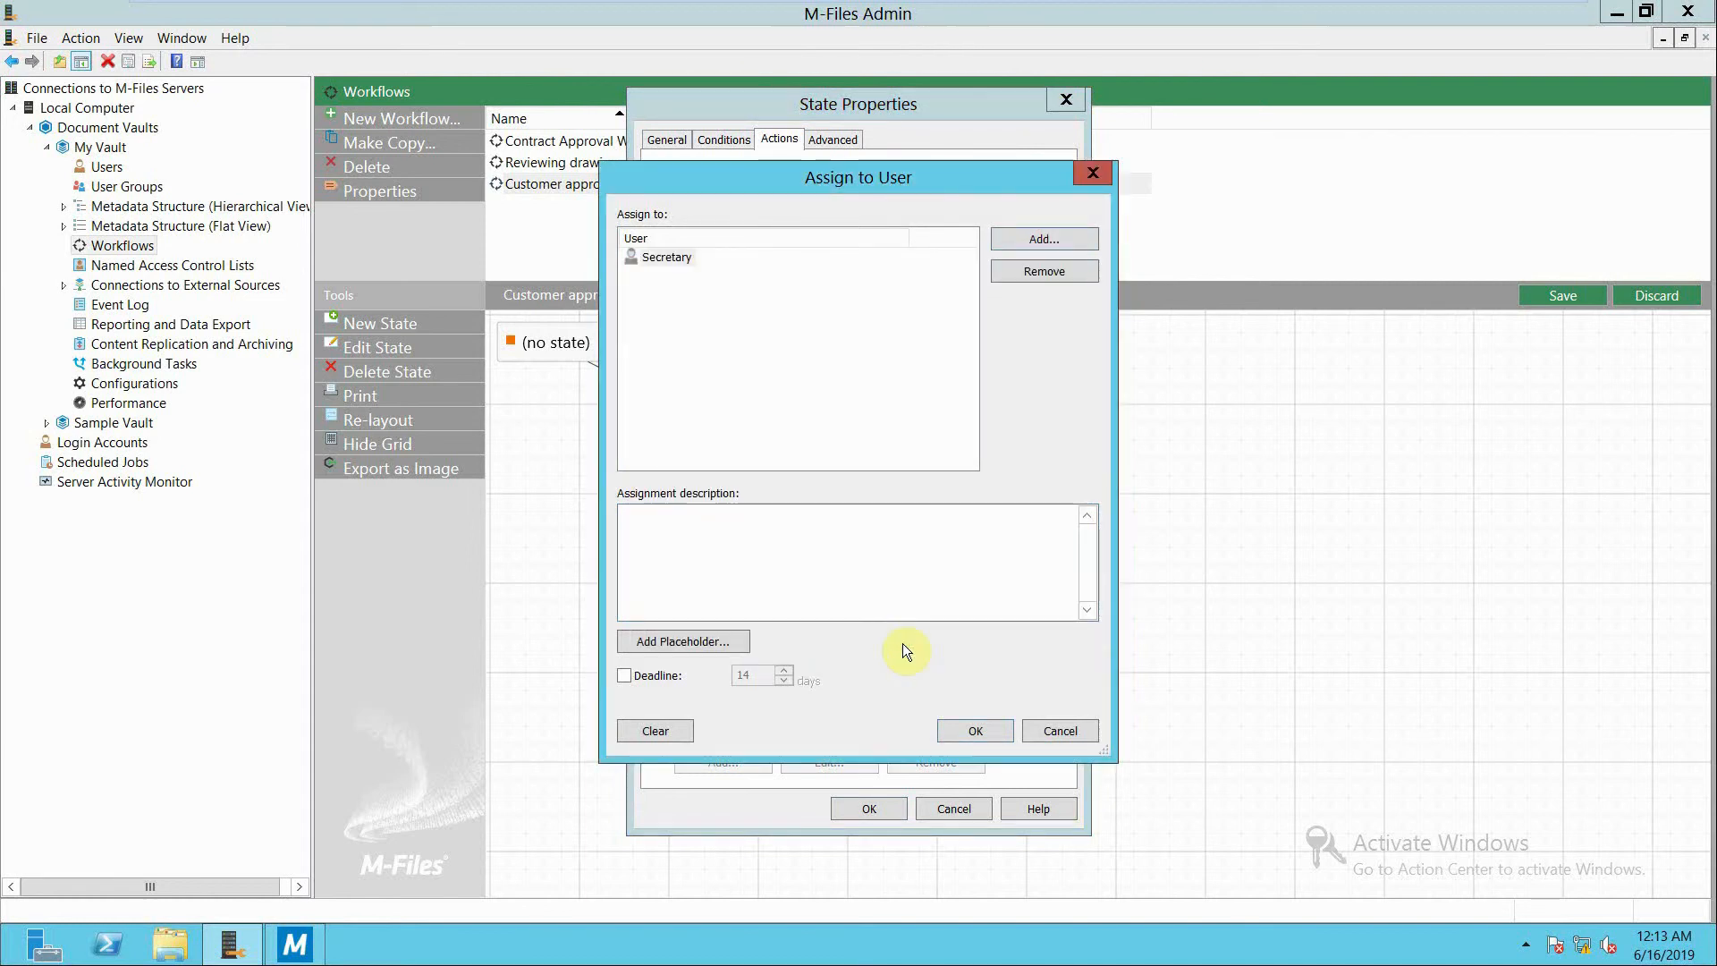
{"action": "left_click", "coordinate": [974, 732]}
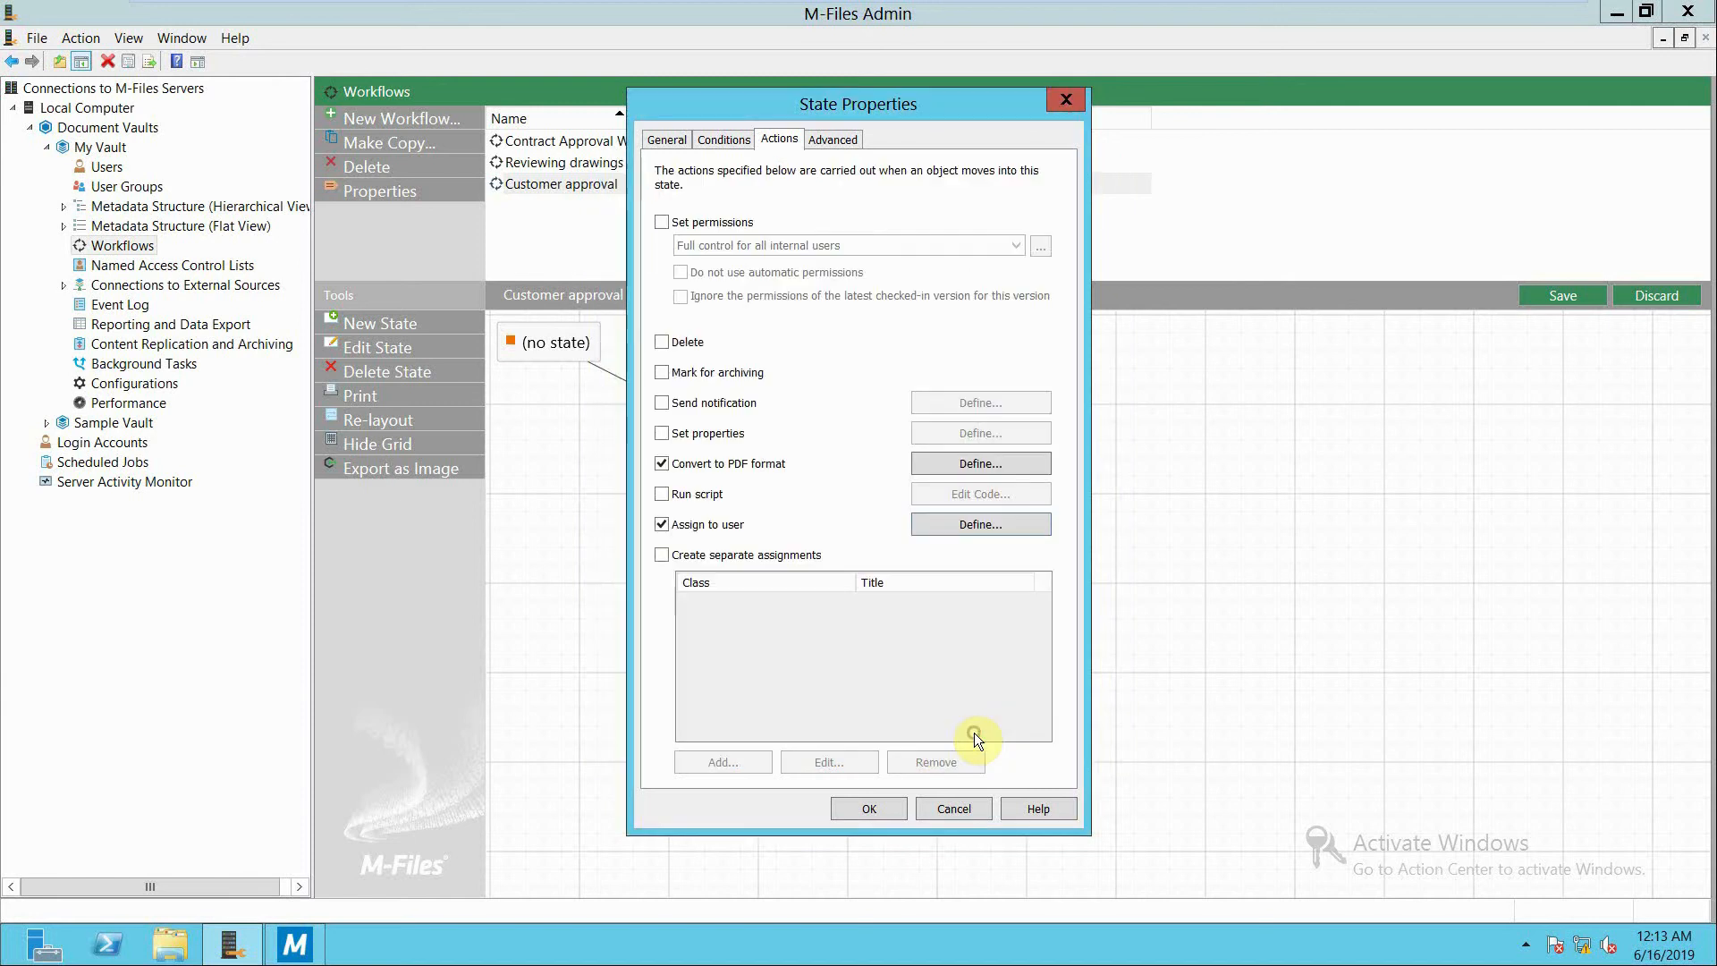
Add a property postcondition on Assigned to with the = operator to the preperation state and accept the state's properties.
{"action": "left_click", "coordinate": [723, 139]}
{"action": "left_click", "coordinate": [671, 395]}
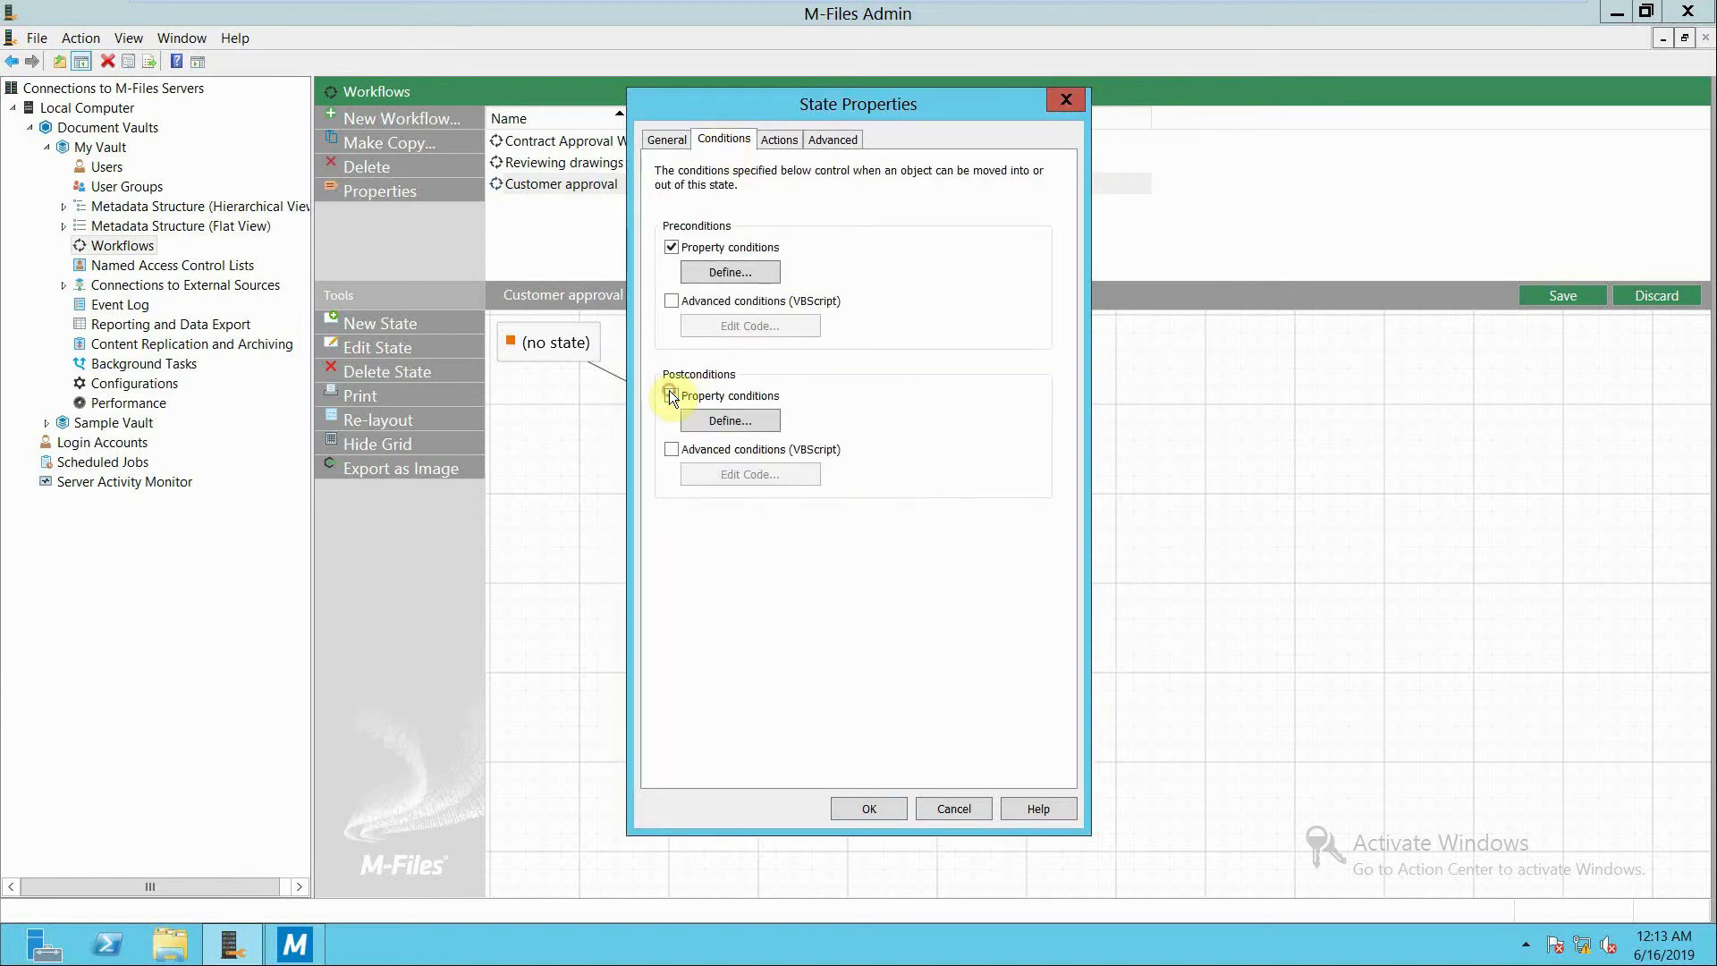
{"action": "left_click", "coordinate": [711, 418]}
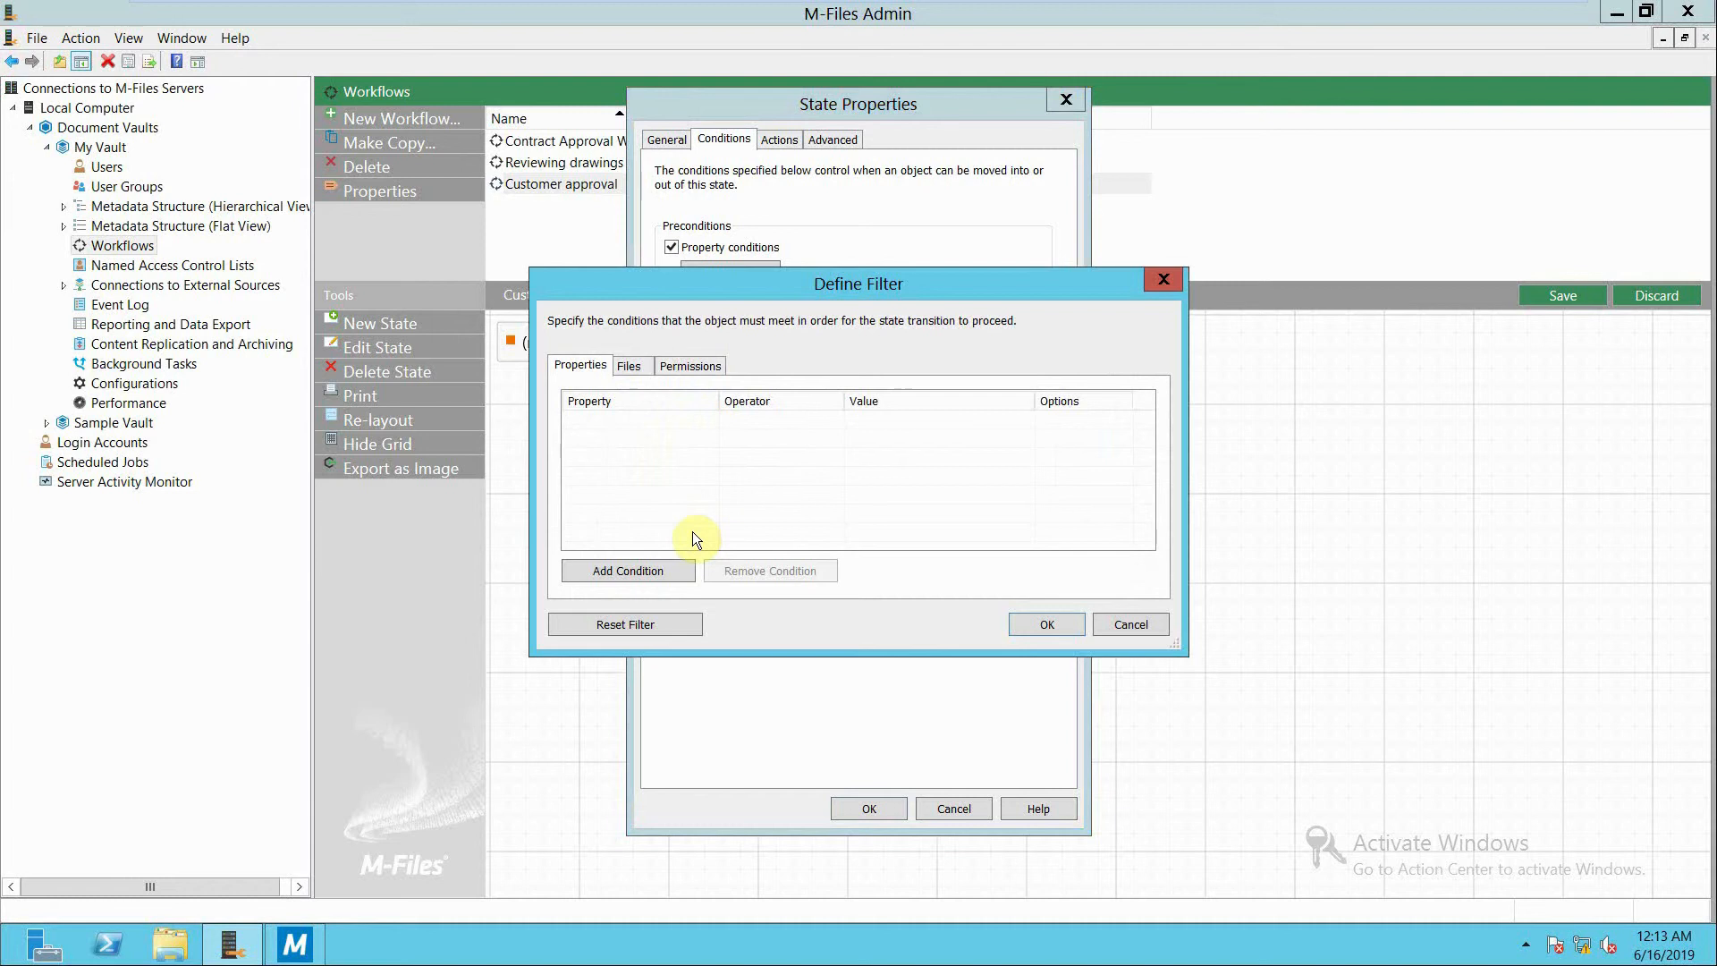
{"action": "left_click", "coordinate": [653, 571]}
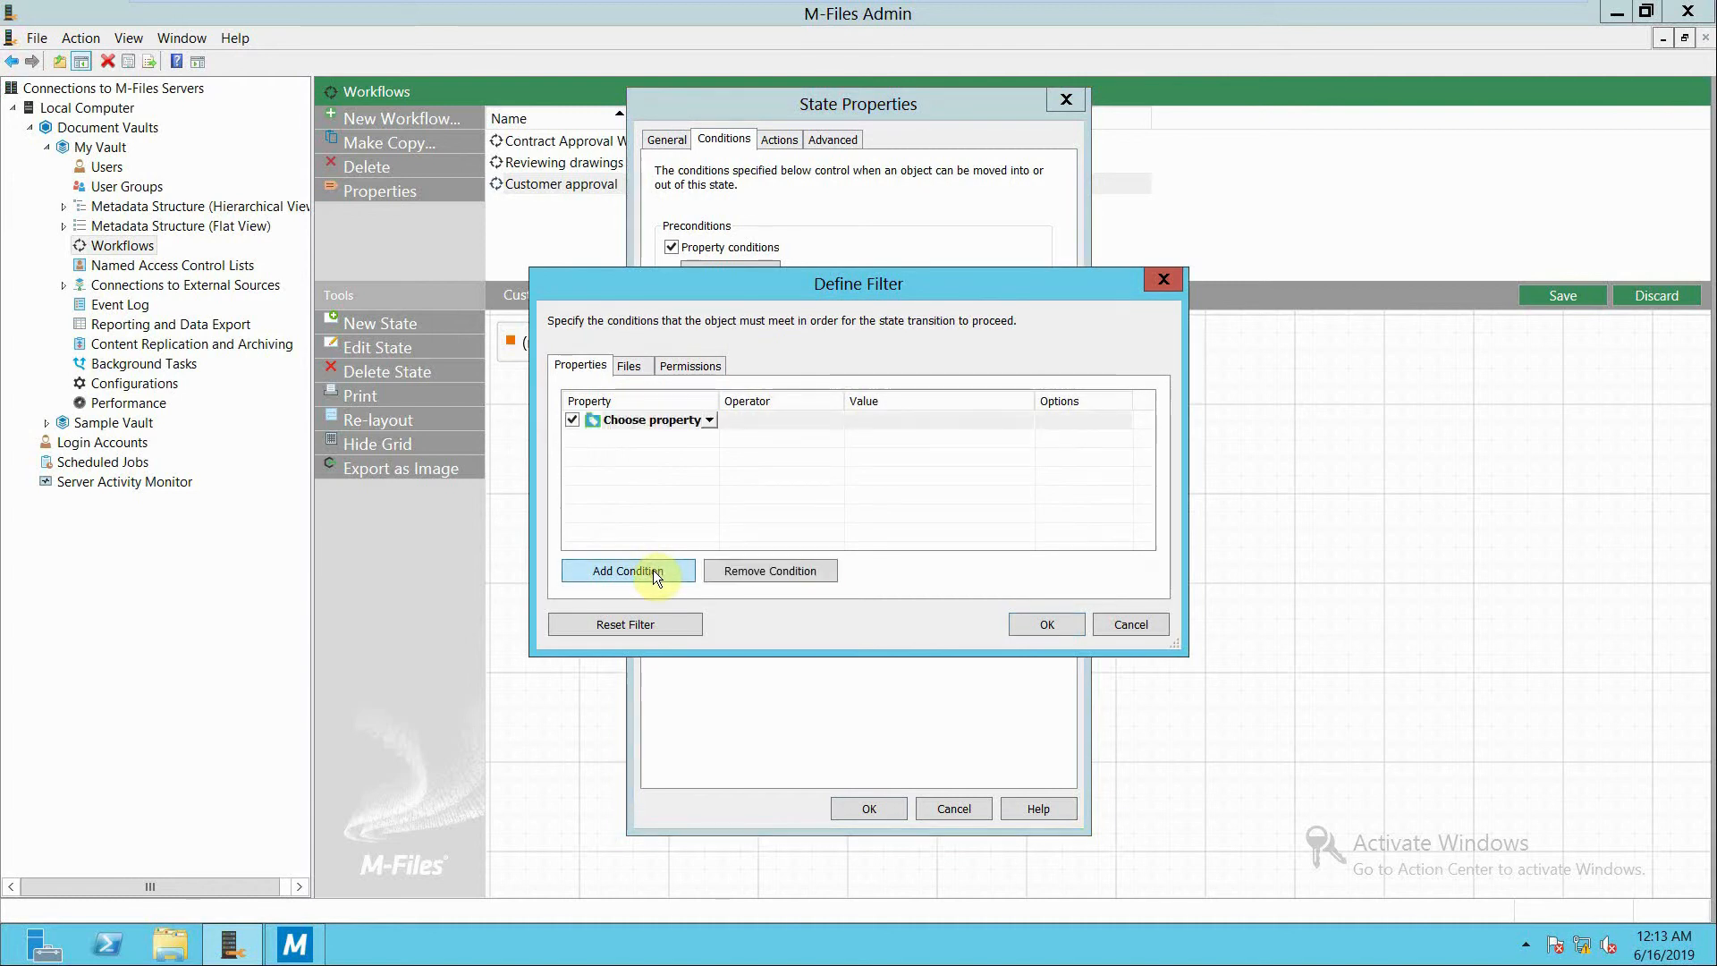
{"action": "left_click", "coordinate": [711, 419]}
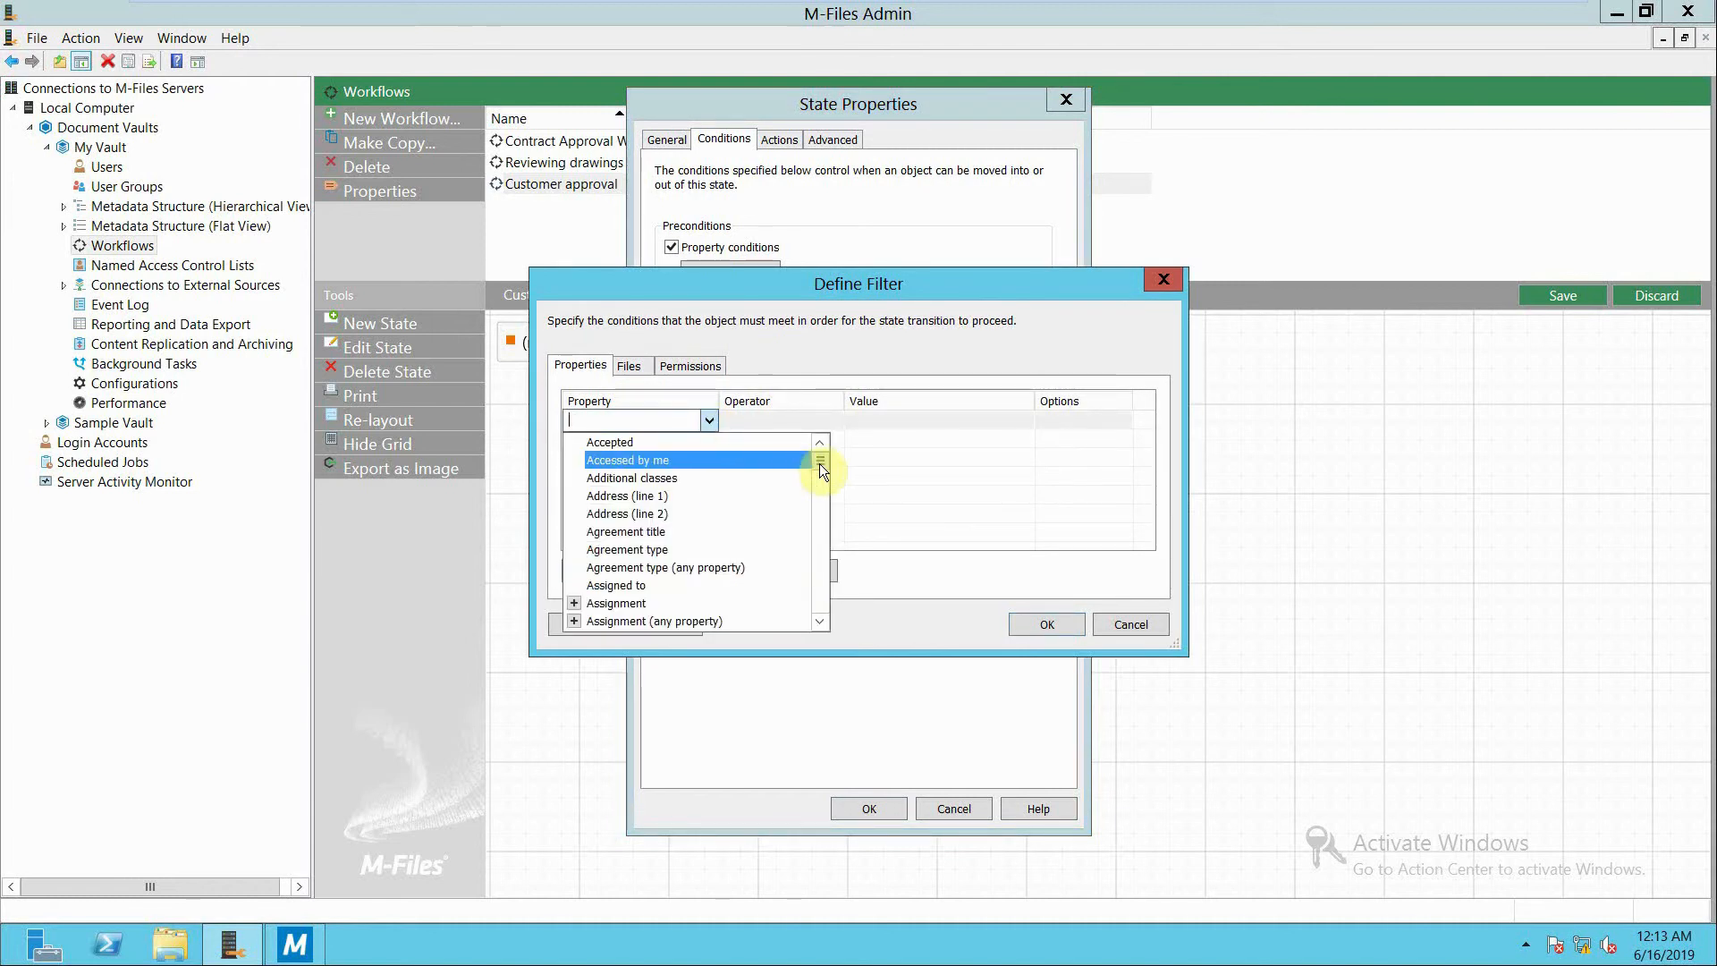
{"action": "left_click", "coordinate": [637, 585]}
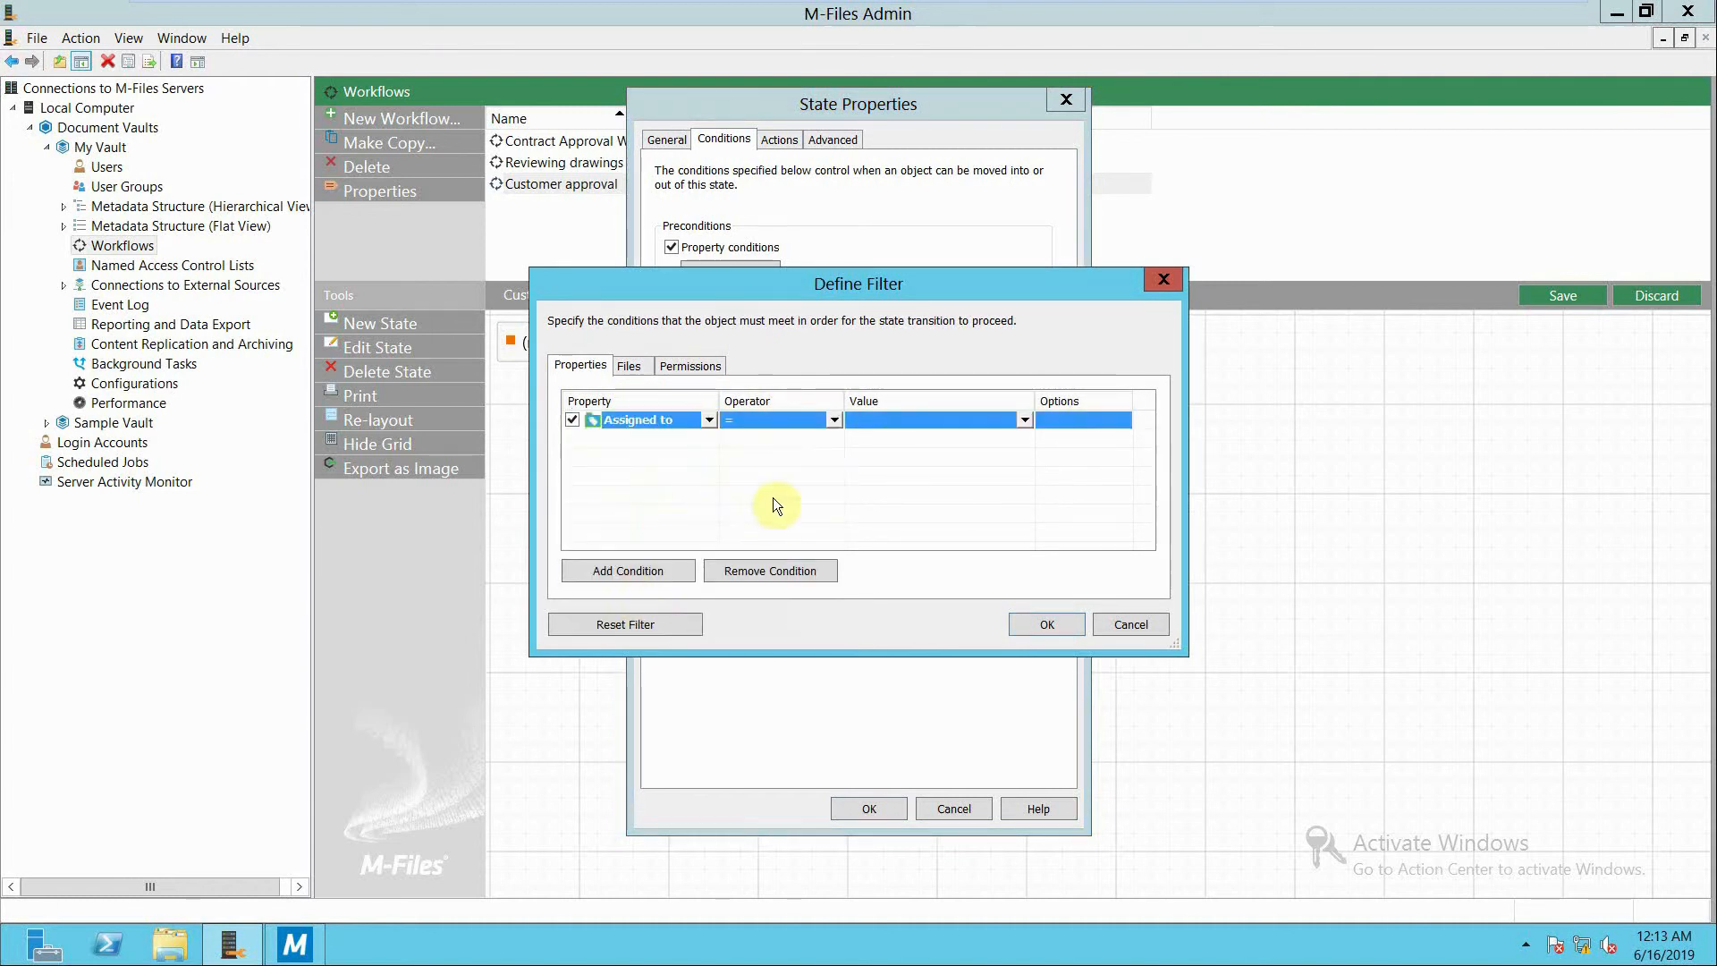
{"action": "left_click", "coordinate": [1027, 419]}
{"action": "left_click", "coordinate": [1024, 533]}
{"action": "left_click", "coordinate": [1049, 625]}
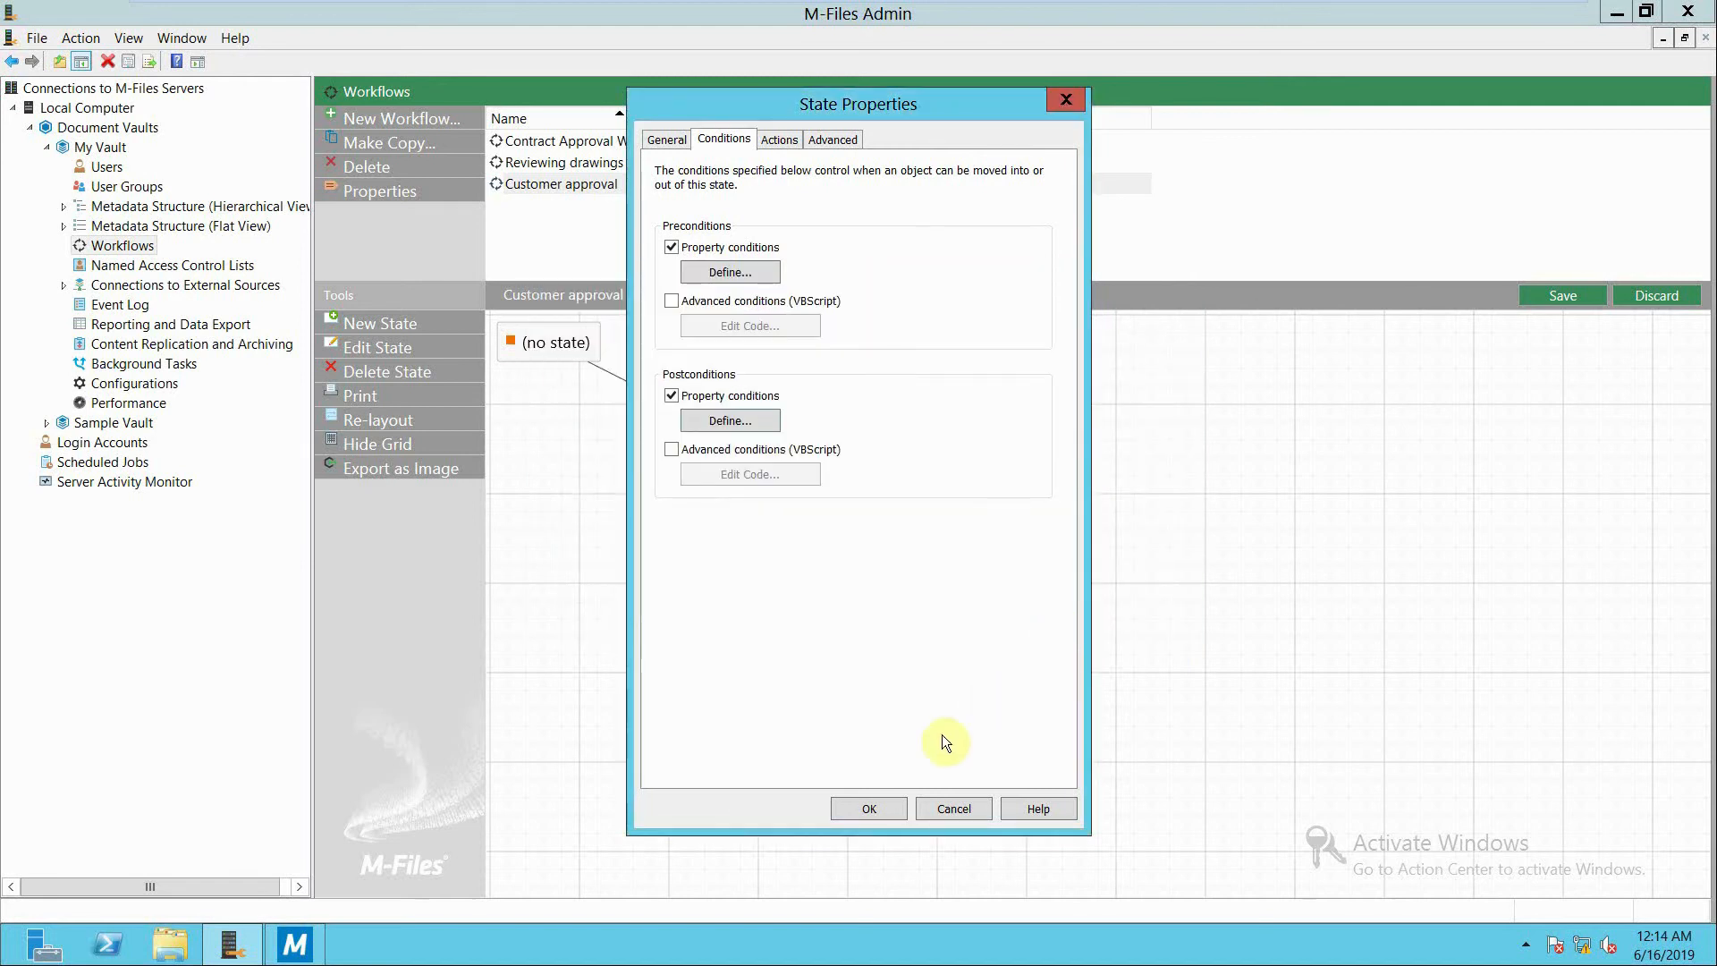
{"action": "left_click", "coordinate": [869, 809]}
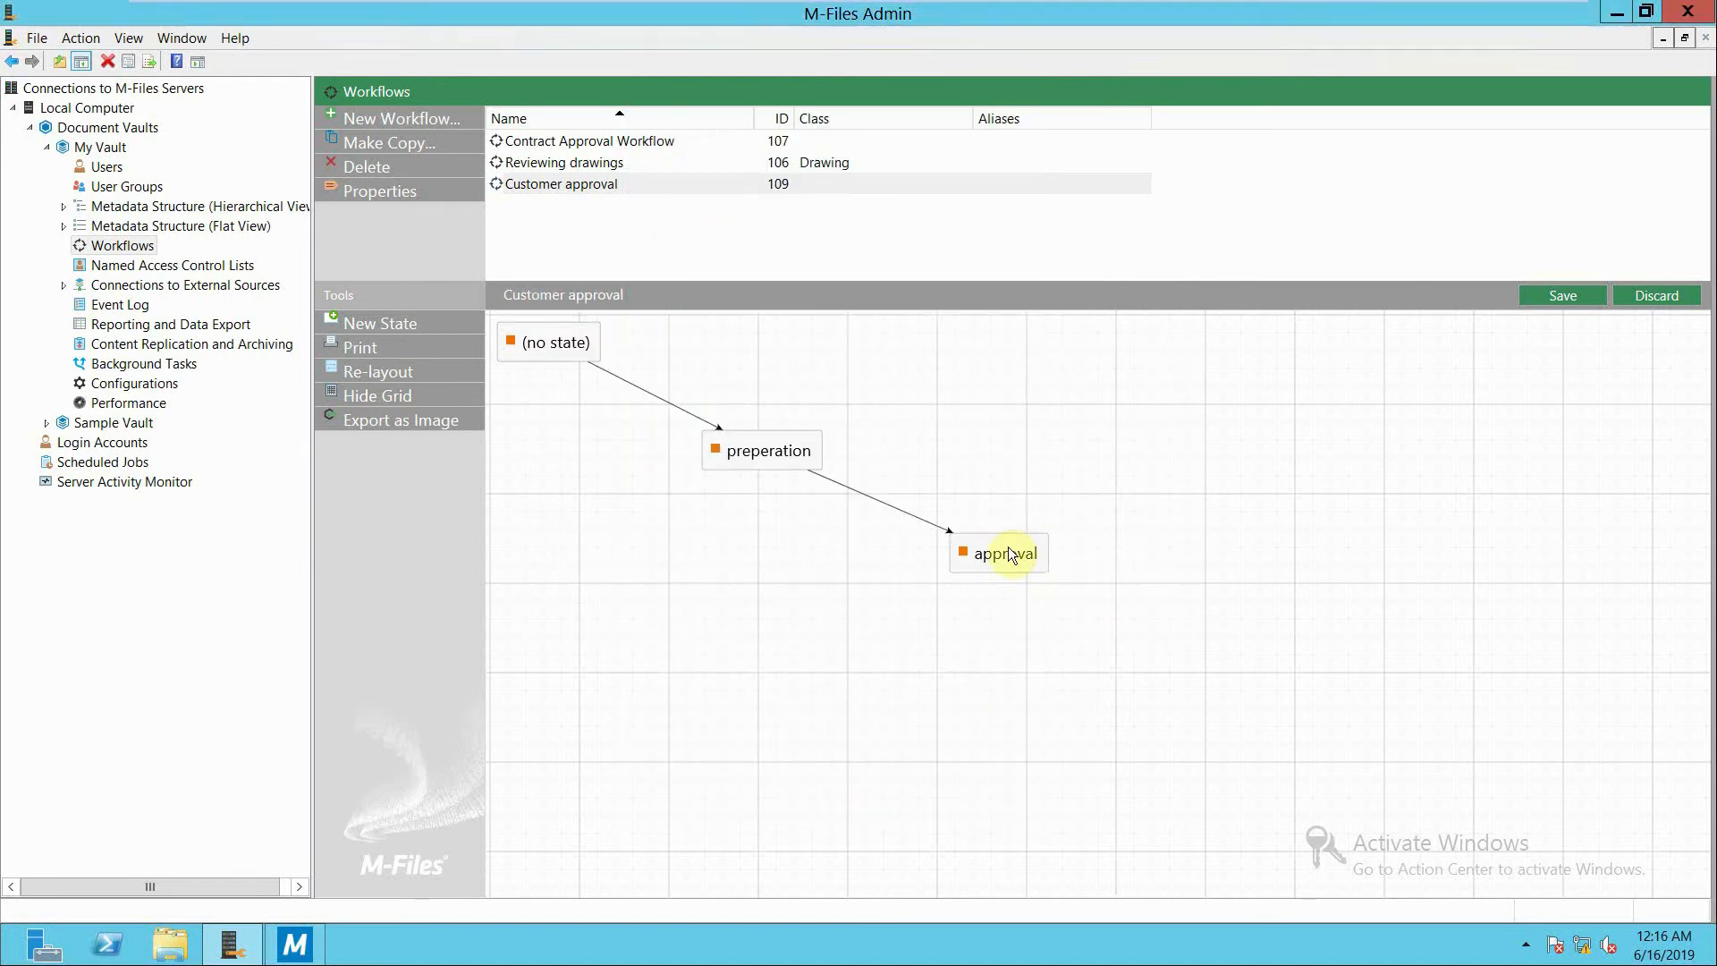
Add a property precondition to the approval state requiring the Description to contain "approved".
{"action": "mouse_move", "coordinate": [1004, 555]}
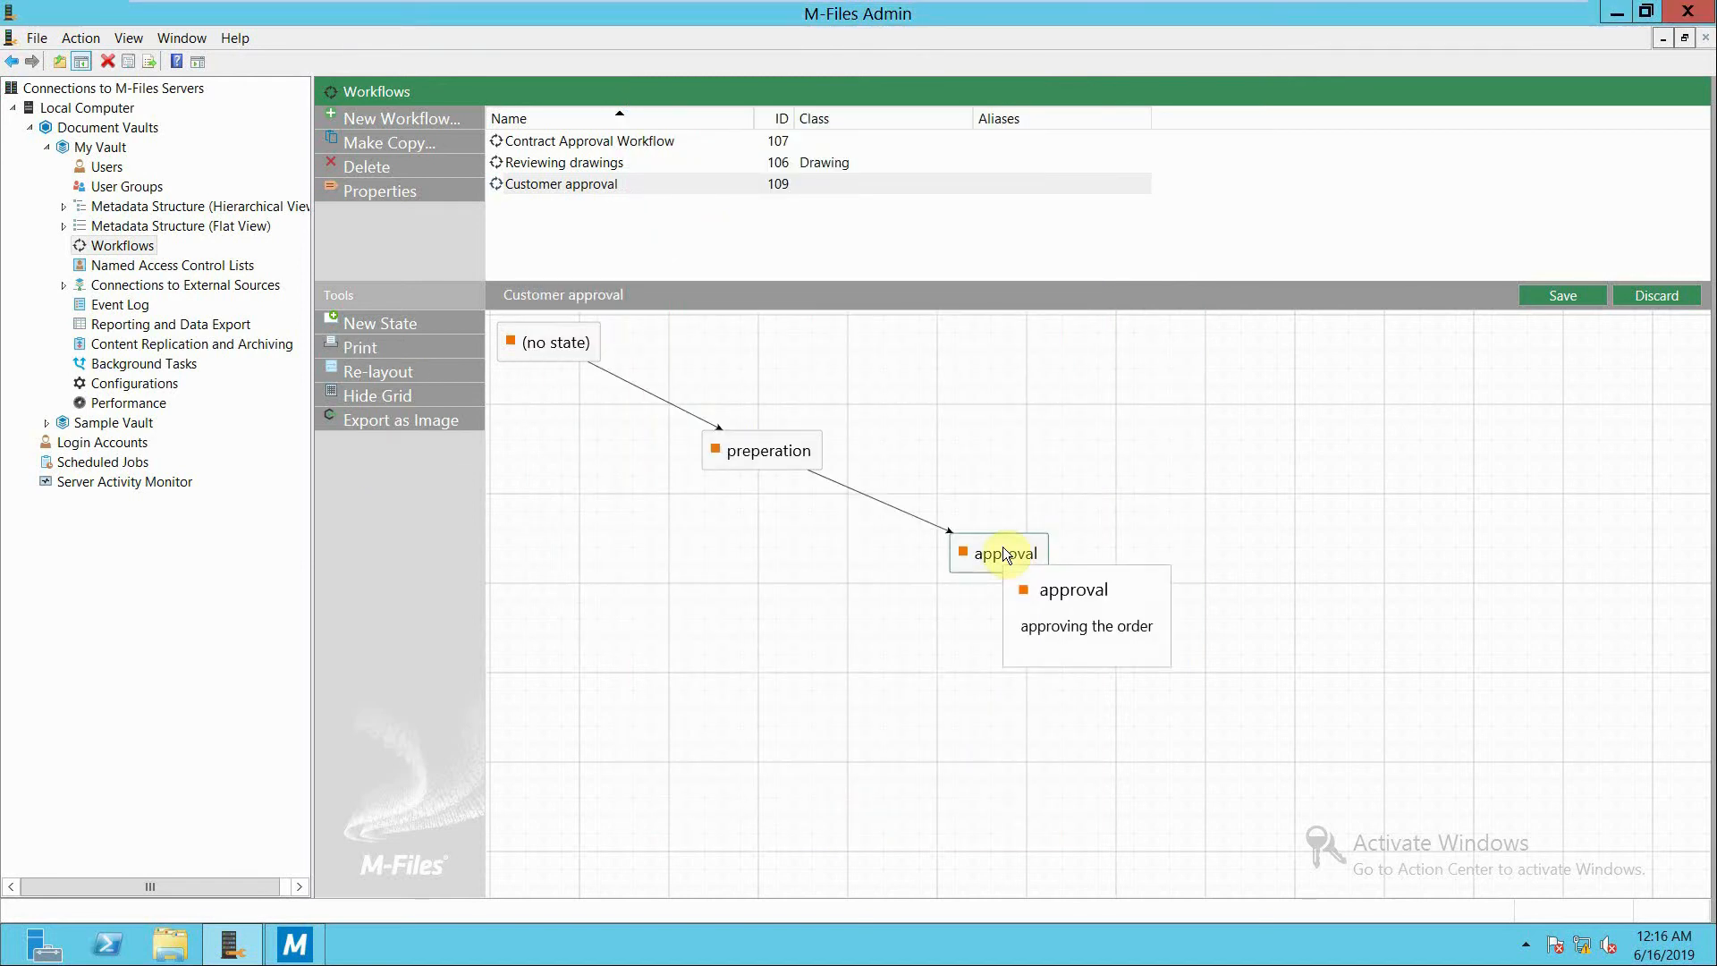
{"action": "double_click", "coordinate": [1004, 551]}
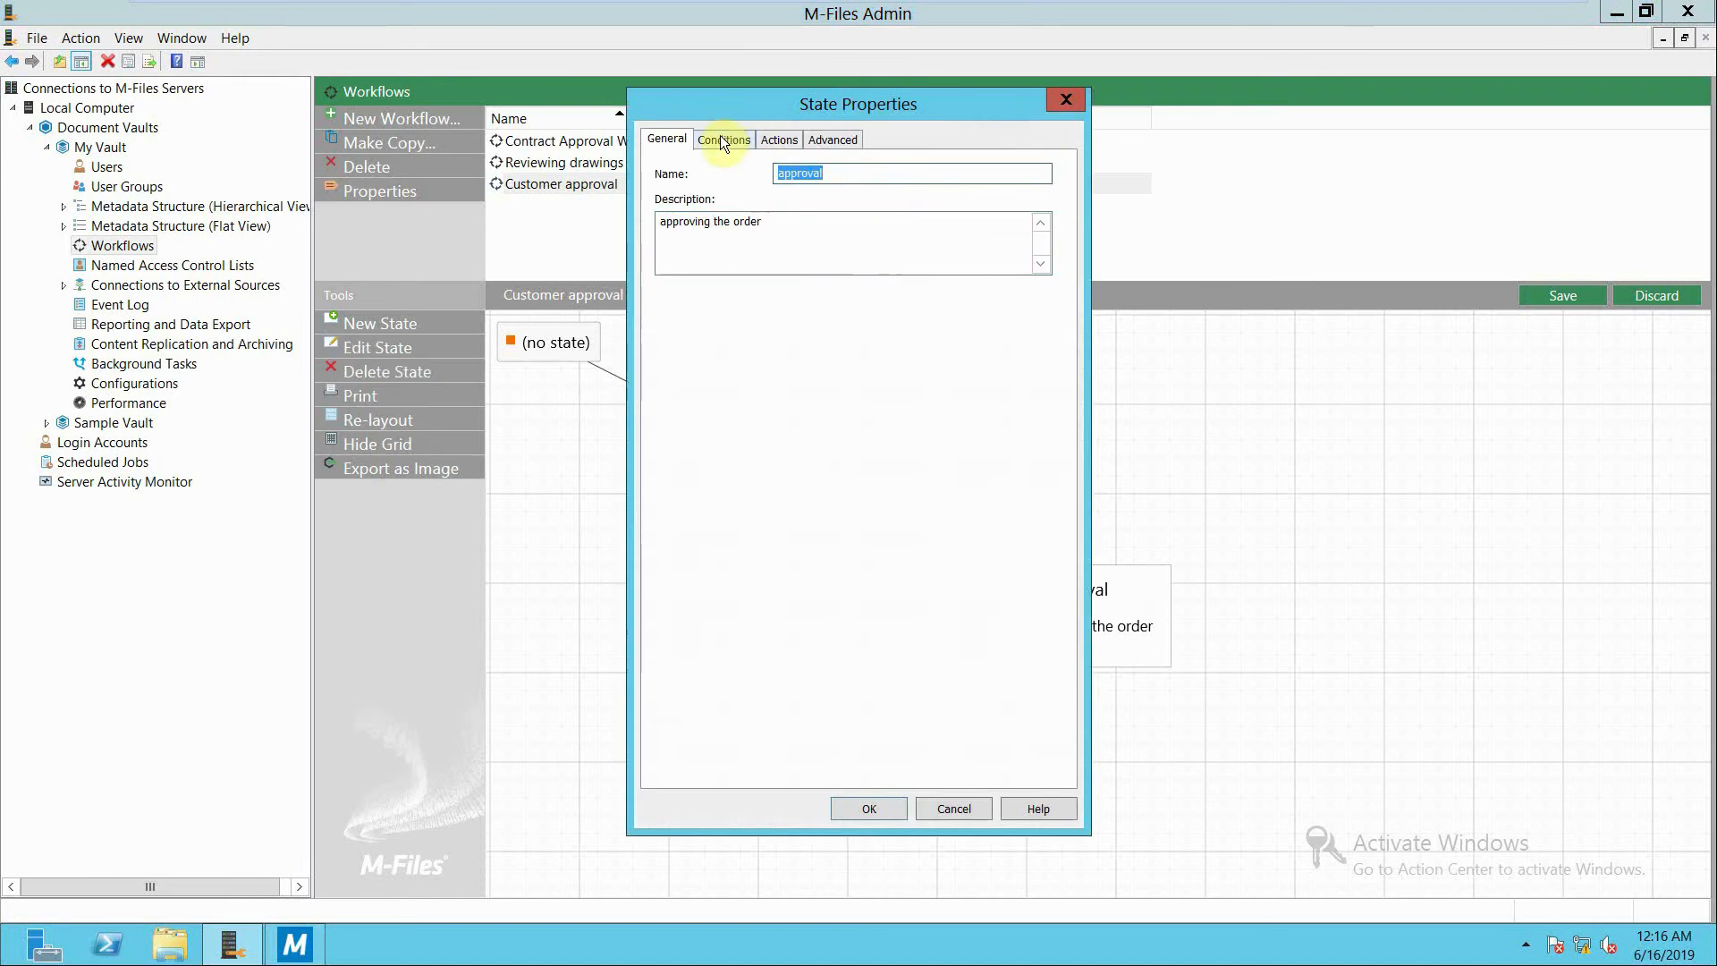
{"action": "left_click", "coordinate": [721, 141]}
{"action": "left_click", "coordinate": [675, 246]}
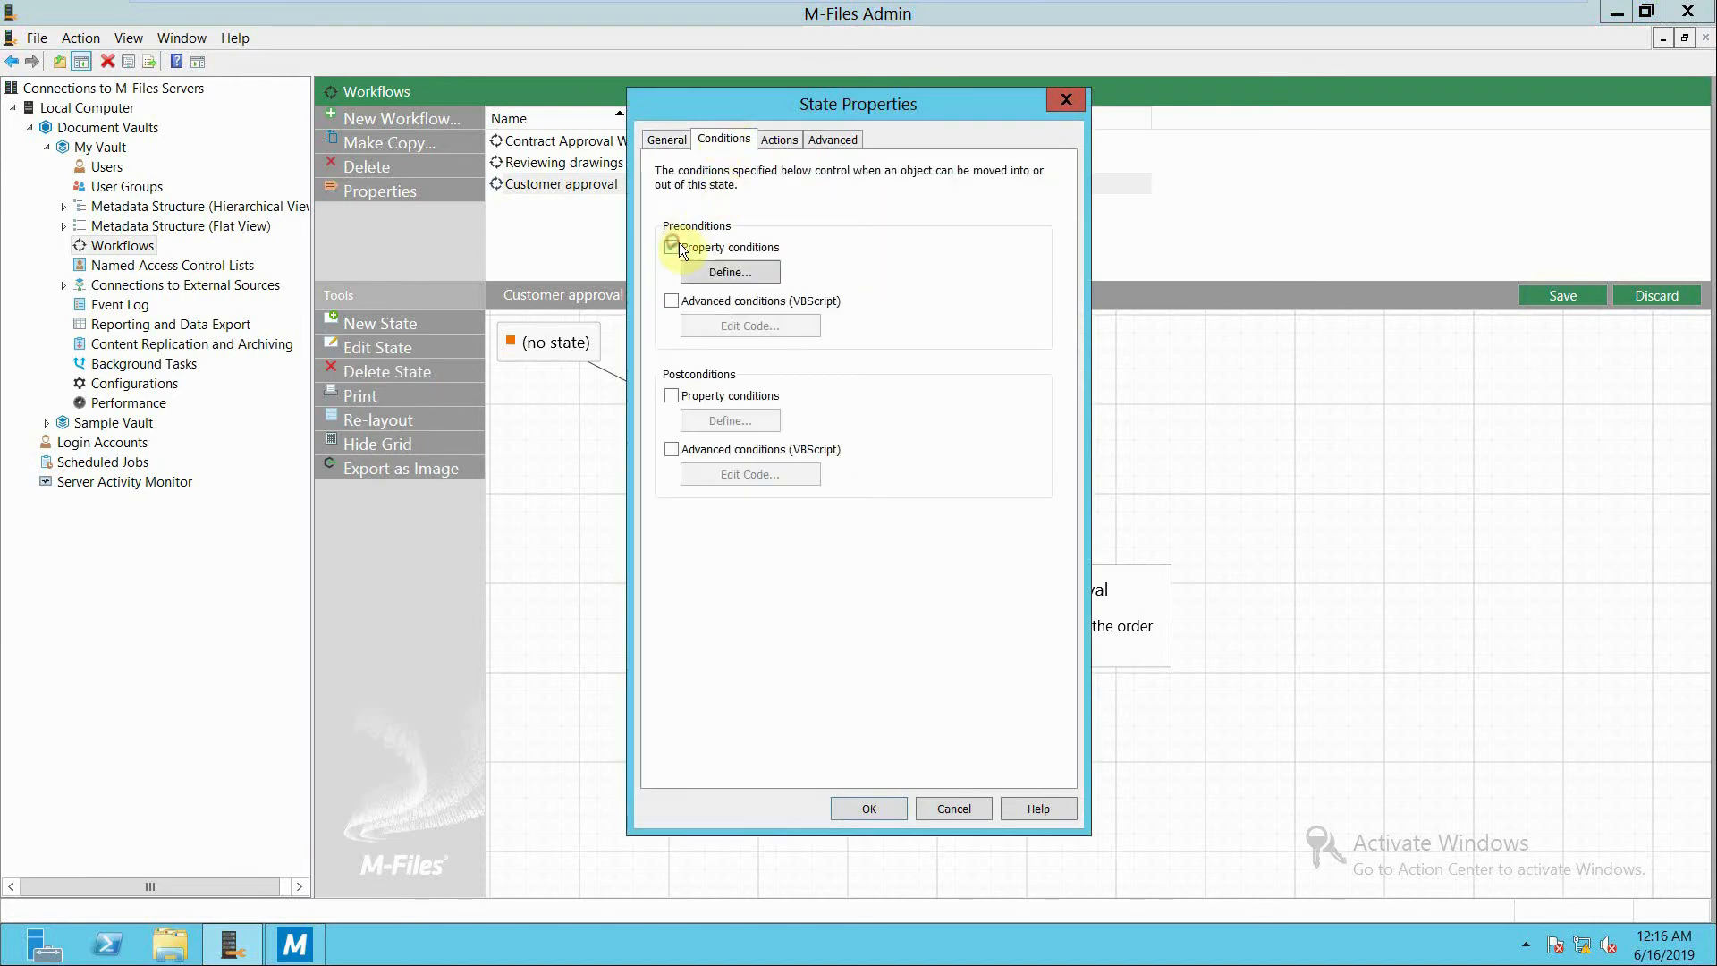
{"action": "left_click", "coordinate": [704, 269]}
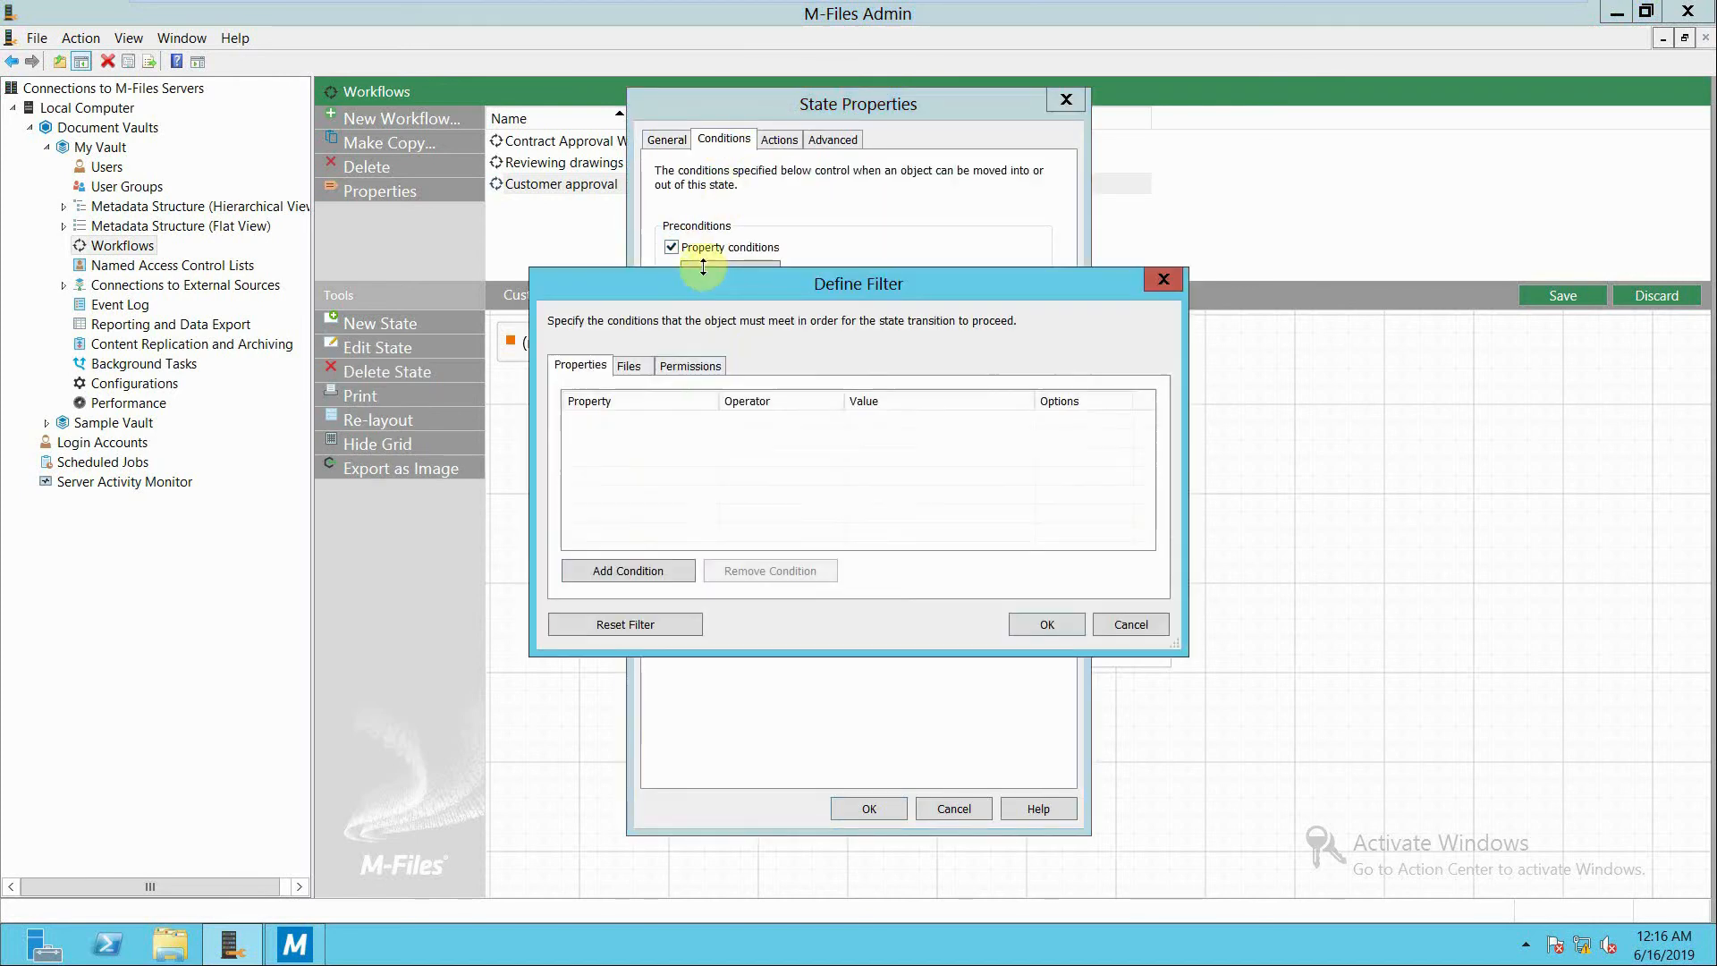
{"action": "left_click", "coordinate": [653, 567]}
{"action": "left_click", "coordinate": [708, 421]}
{"action": "left_click_drag", "start_coordinate": [818, 454], "coordinate": [809, 499]}
{"action": "left_click", "coordinate": [775, 481]}
{"action": "left_click", "coordinate": [865, 426]}
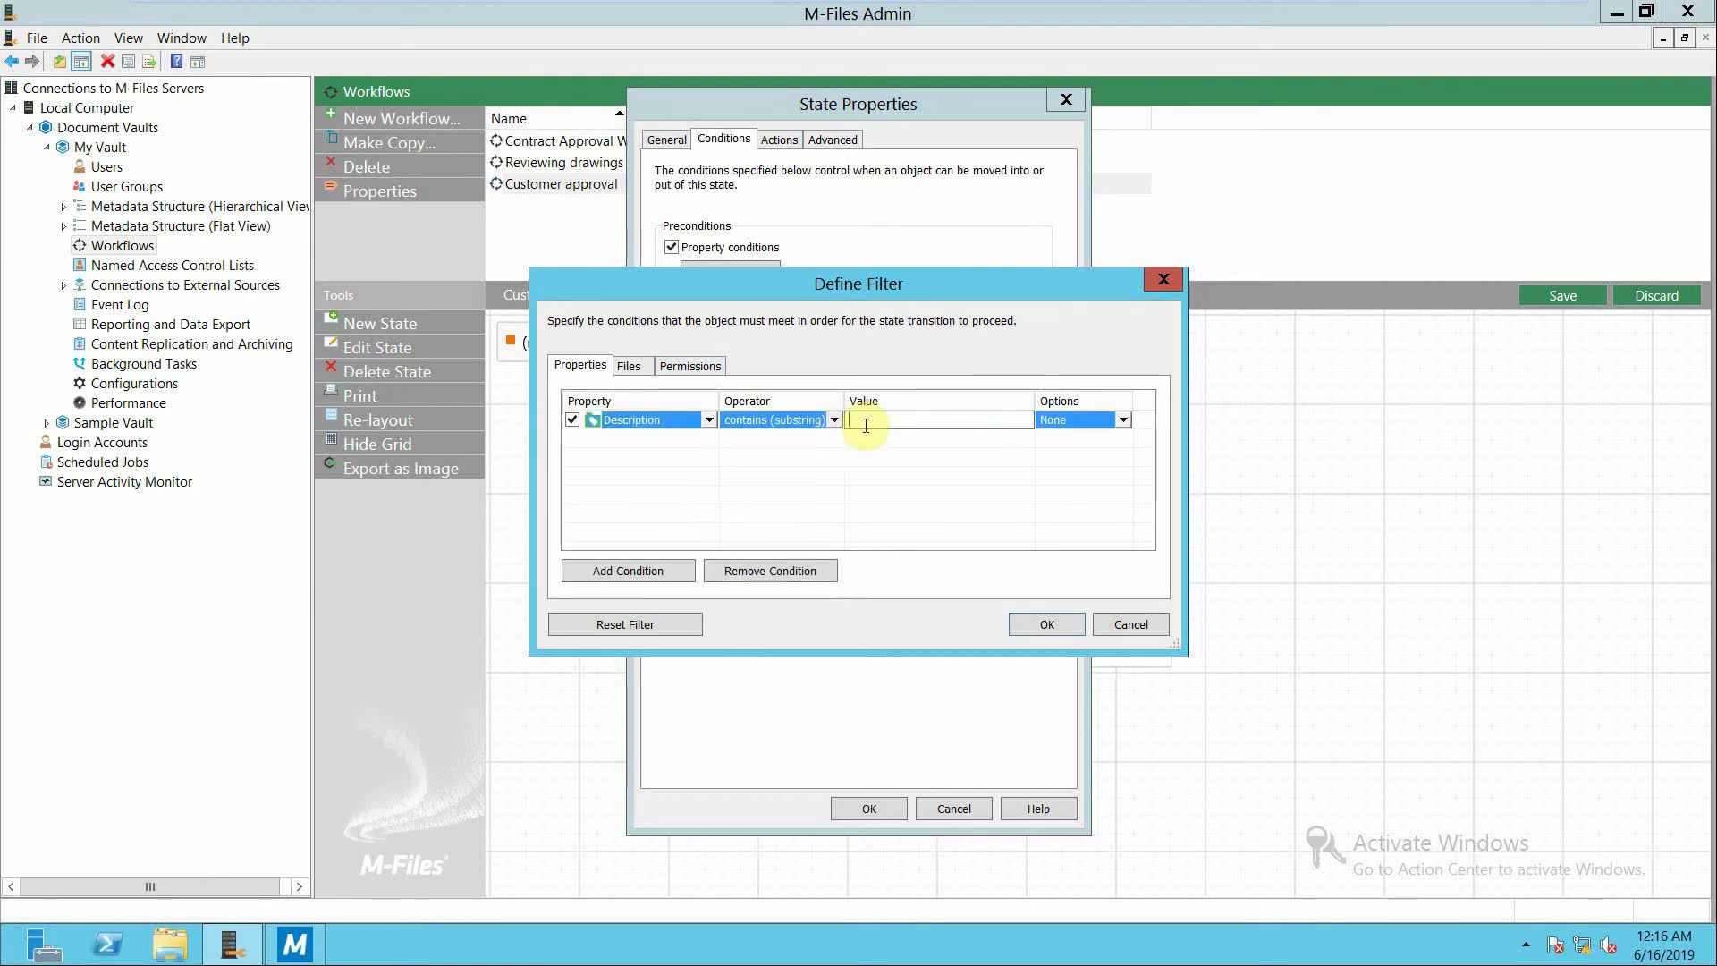
{"action": "type", "text": "approved"}
{"action": "left_click", "coordinate": [1043, 626]}
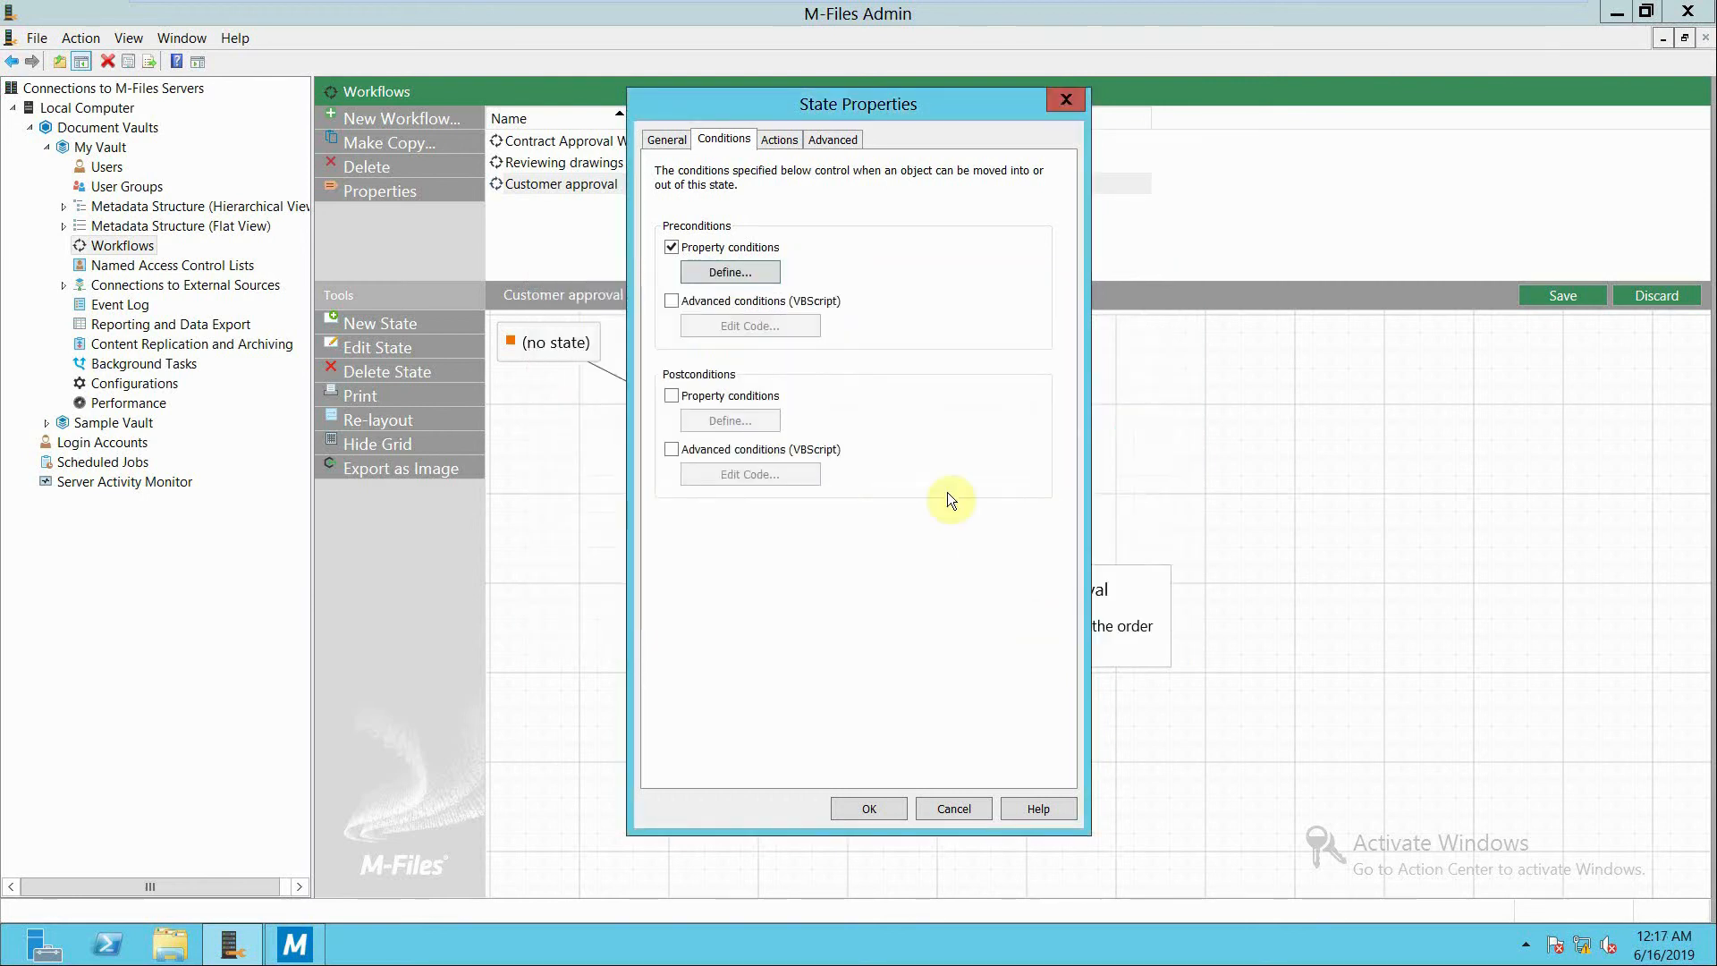
Add an action to the approval state that assigns the object to the employee1 user.
{"action": "left_click", "coordinate": [777, 140]}
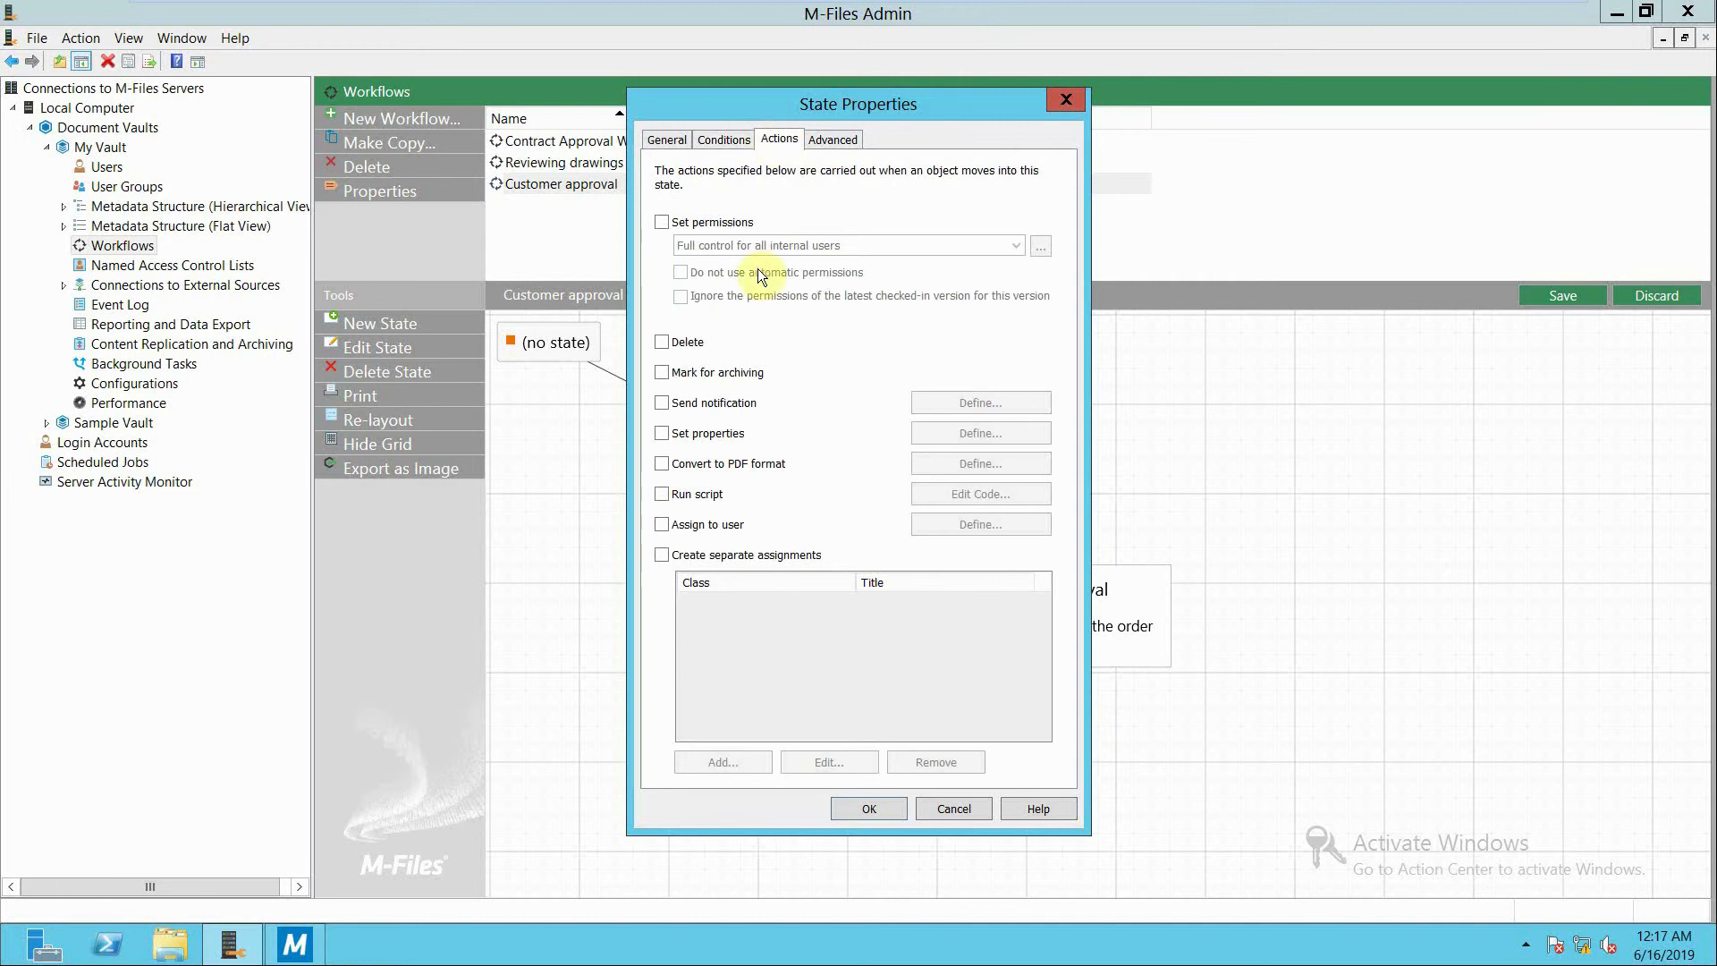
{"action": "left_click", "coordinate": [662, 525]}
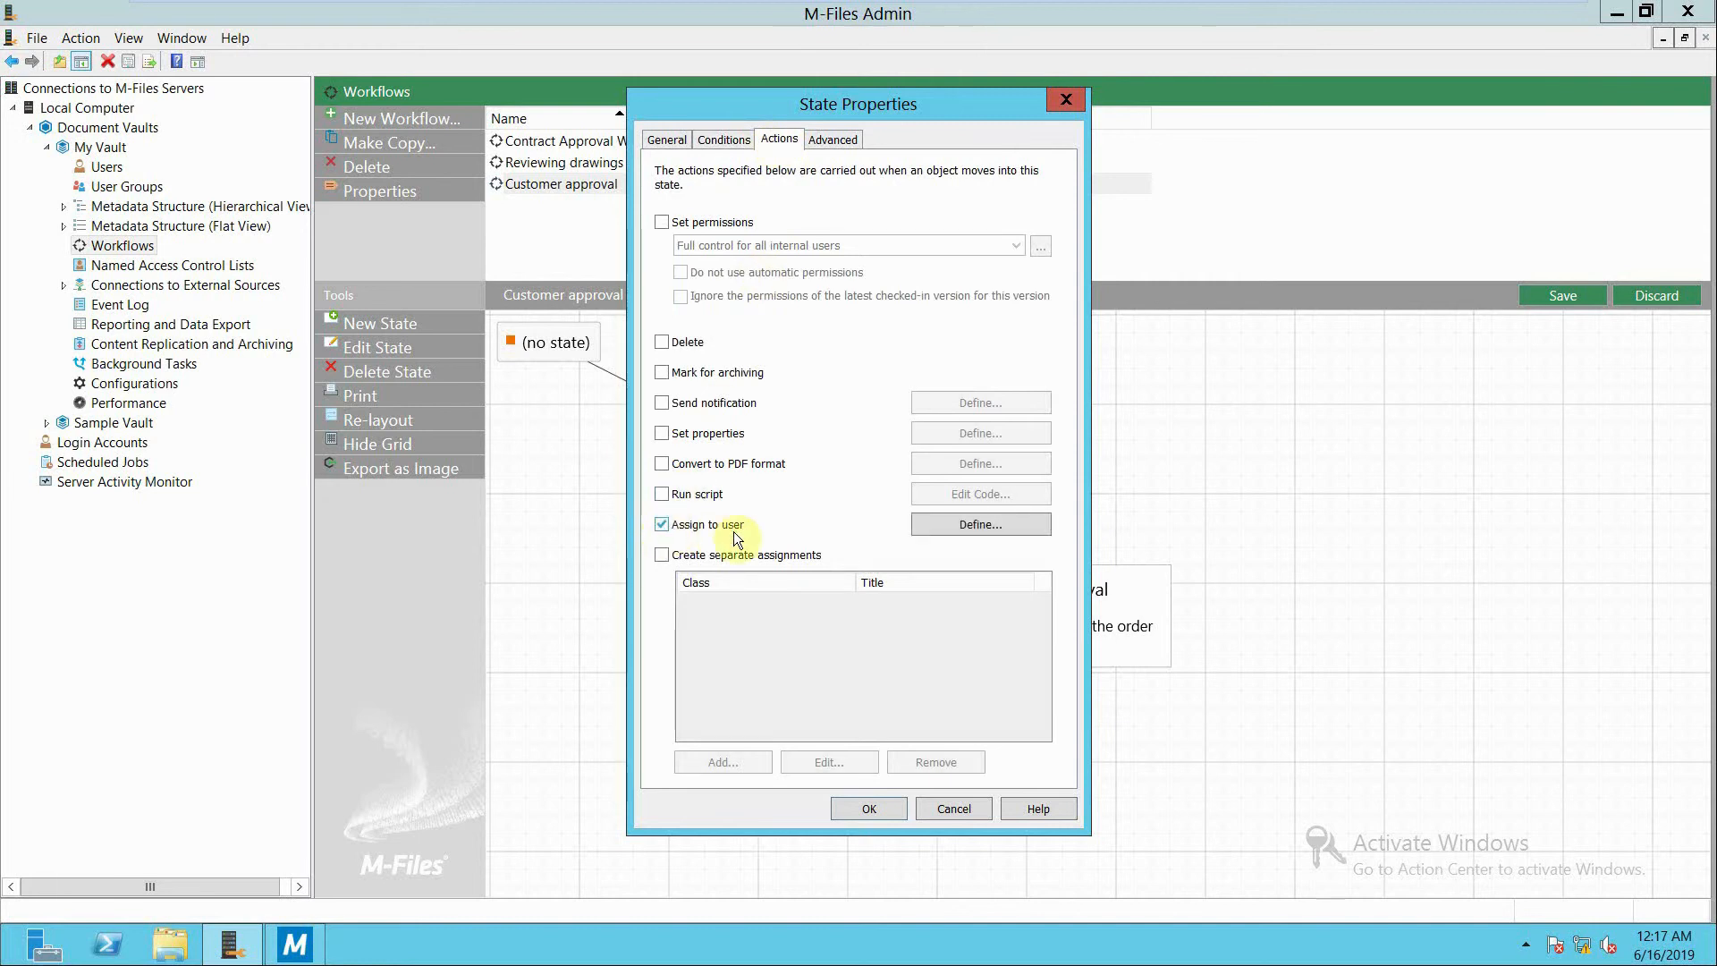
{"action": "left_click", "coordinate": [961, 523]}
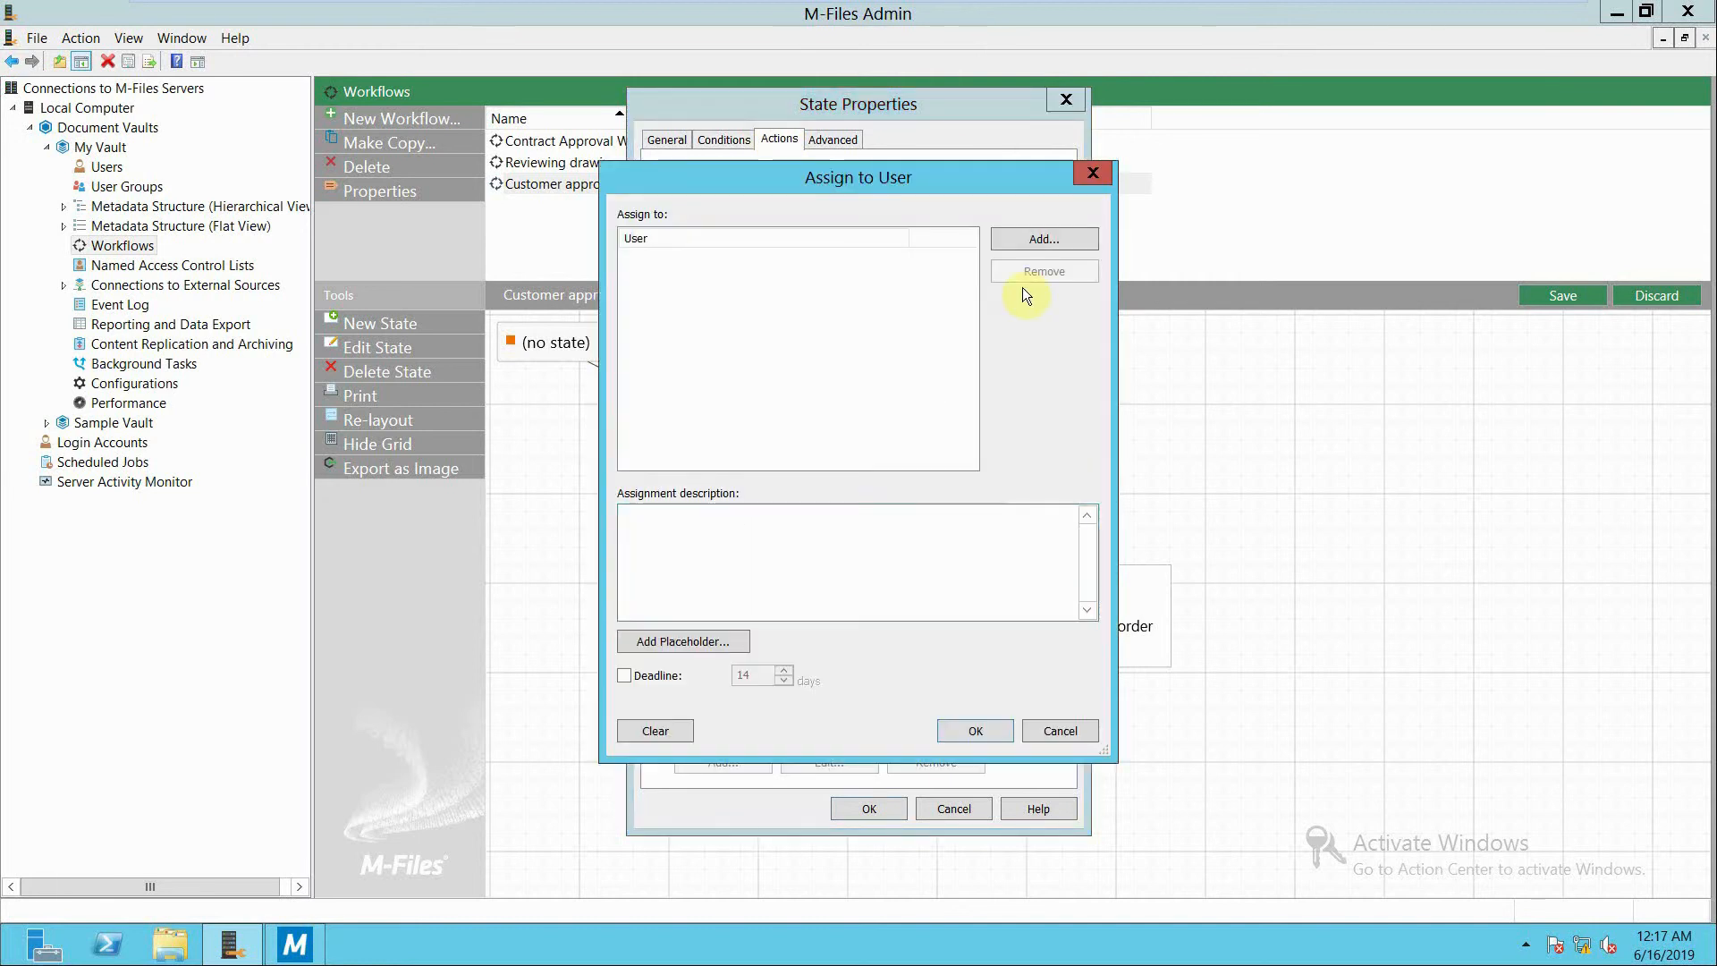
{"action": "left_click", "coordinate": [1041, 235]}
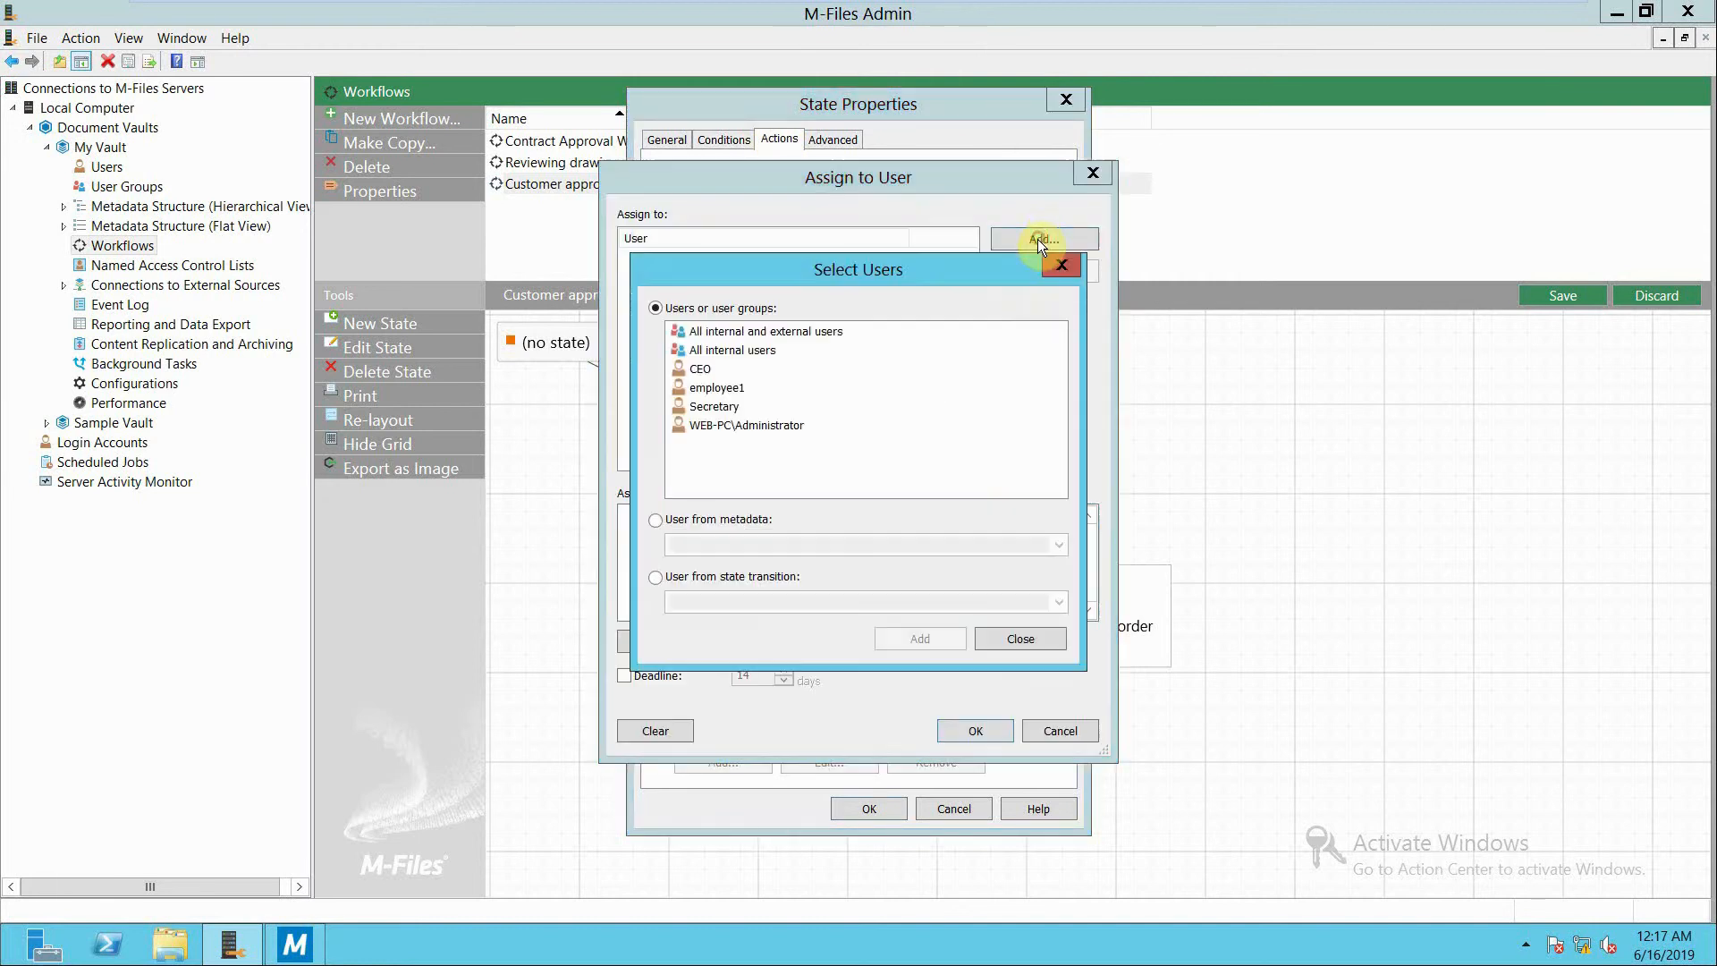
{"action": "left_click", "coordinate": [711, 389]}
{"action": "left_click", "coordinate": [931, 641]}
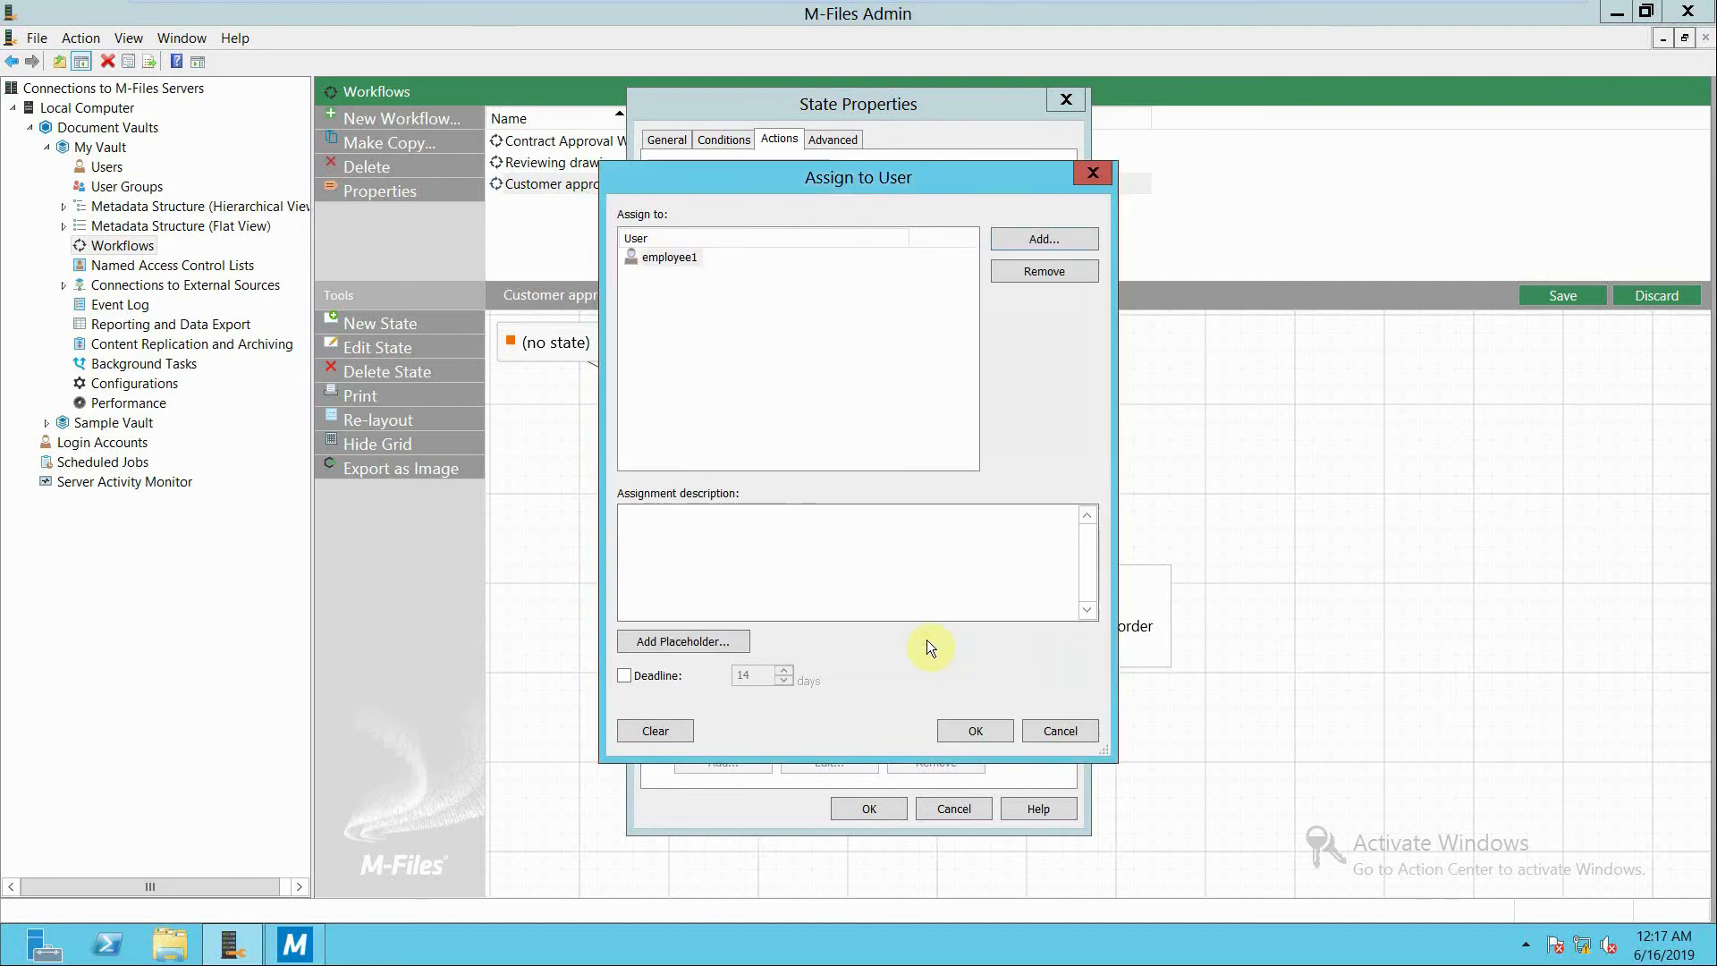
{"action": "left_click", "coordinate": [947, 726]}
Add a property postcondition to the approval state requiring that Revision number is not empty, and accept the state's properties.
{"action": "left_click", "coordinate": [723, 139]}
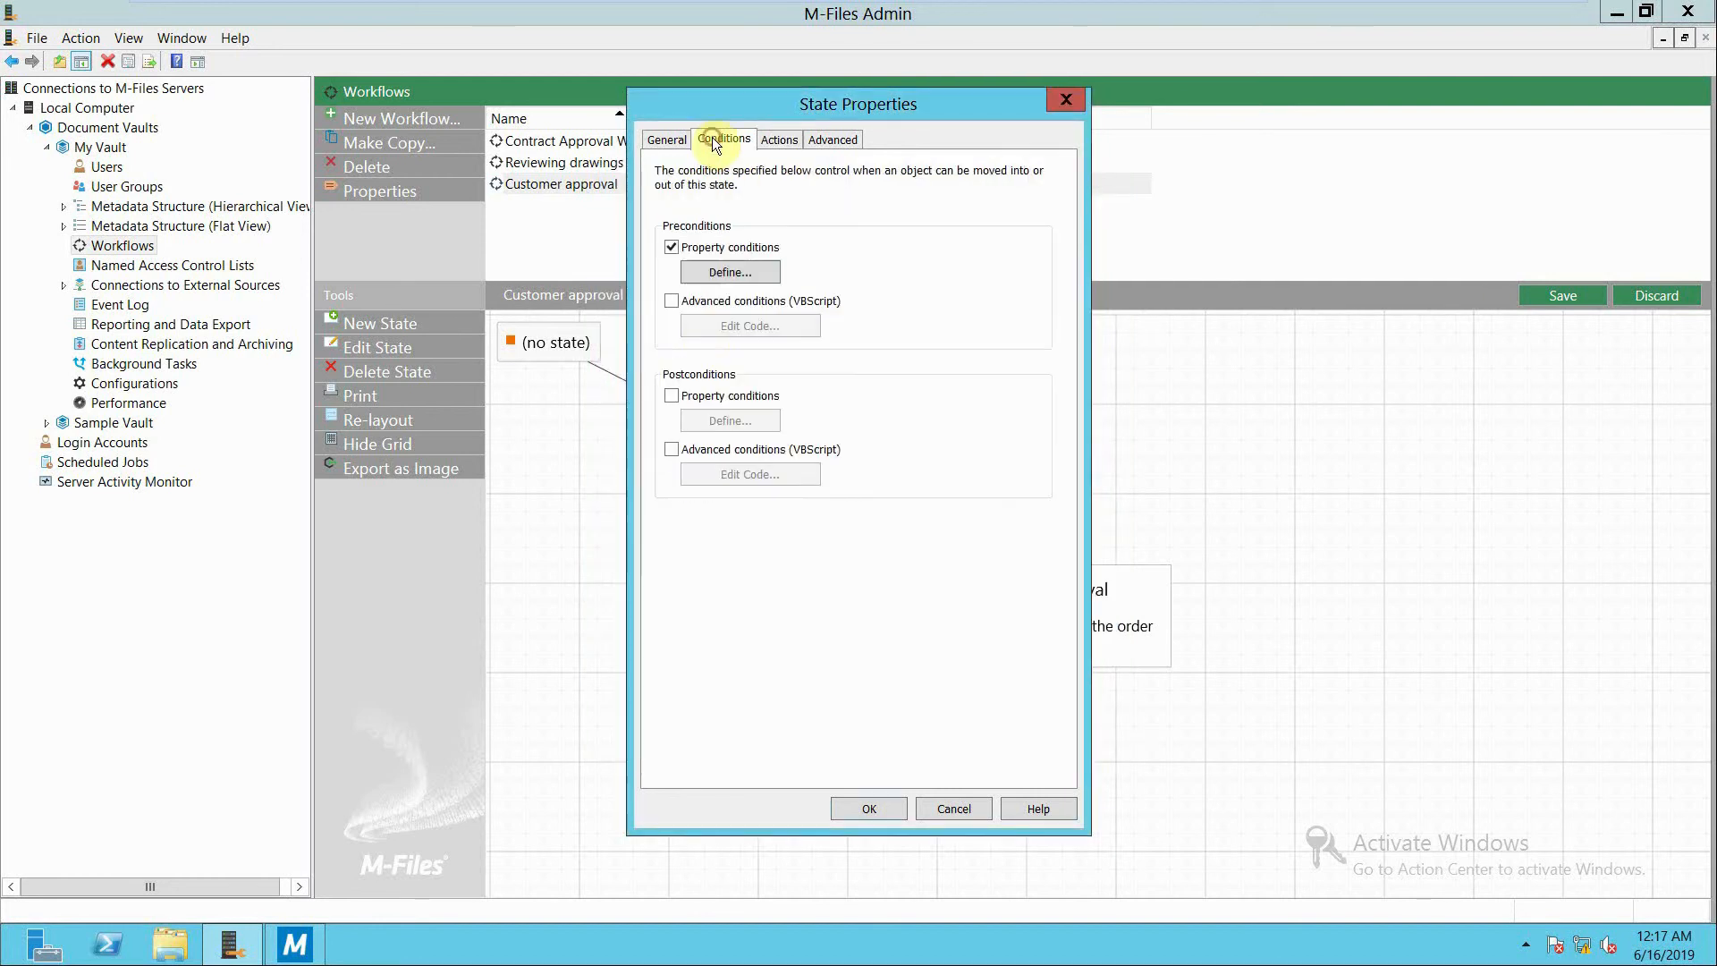
{"action": "left_click", "coordinate": [671, 390]}
{"action": "left_click", "coordinate": [706, 417]}
{"action": "left_click", "coordinate": [627, 571]}
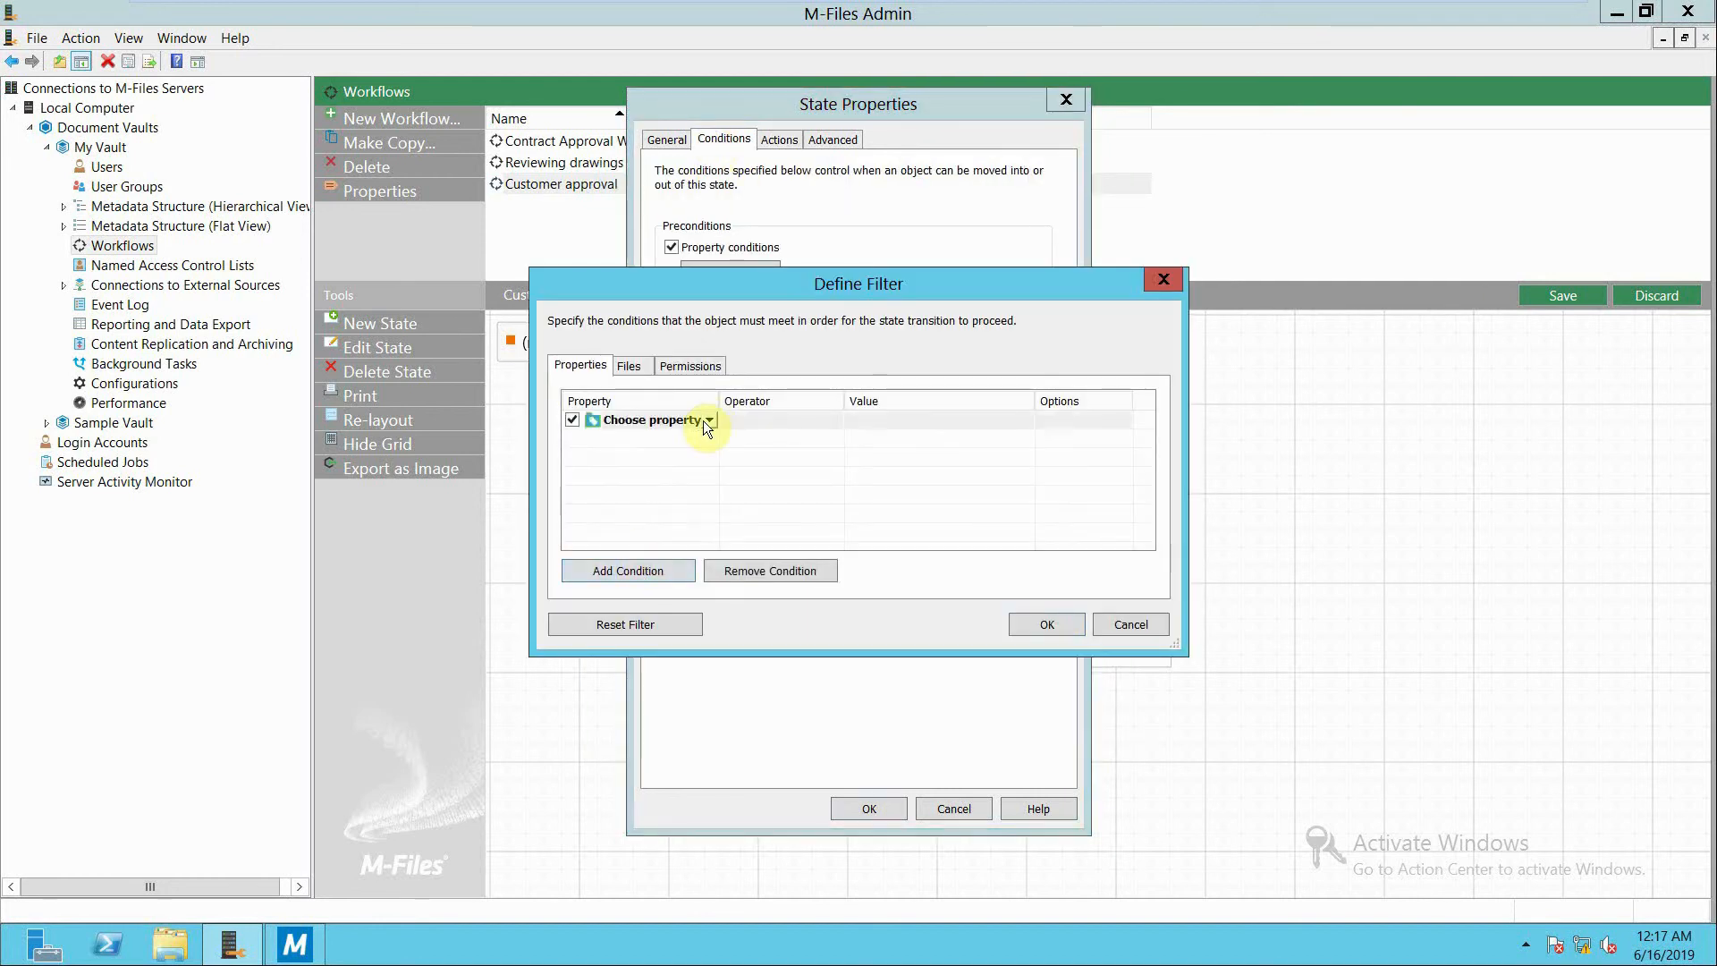
{"action": "left_click", "coordinate": [705, 420]}
{"action": "left_click_drag", "start_coordinate": [824, 458], "coordinate": [817, 579]}
{"action": "left_click", "coordinate": [629, 567]}
{"action": "left_click", "coordinate": [834, 420]}
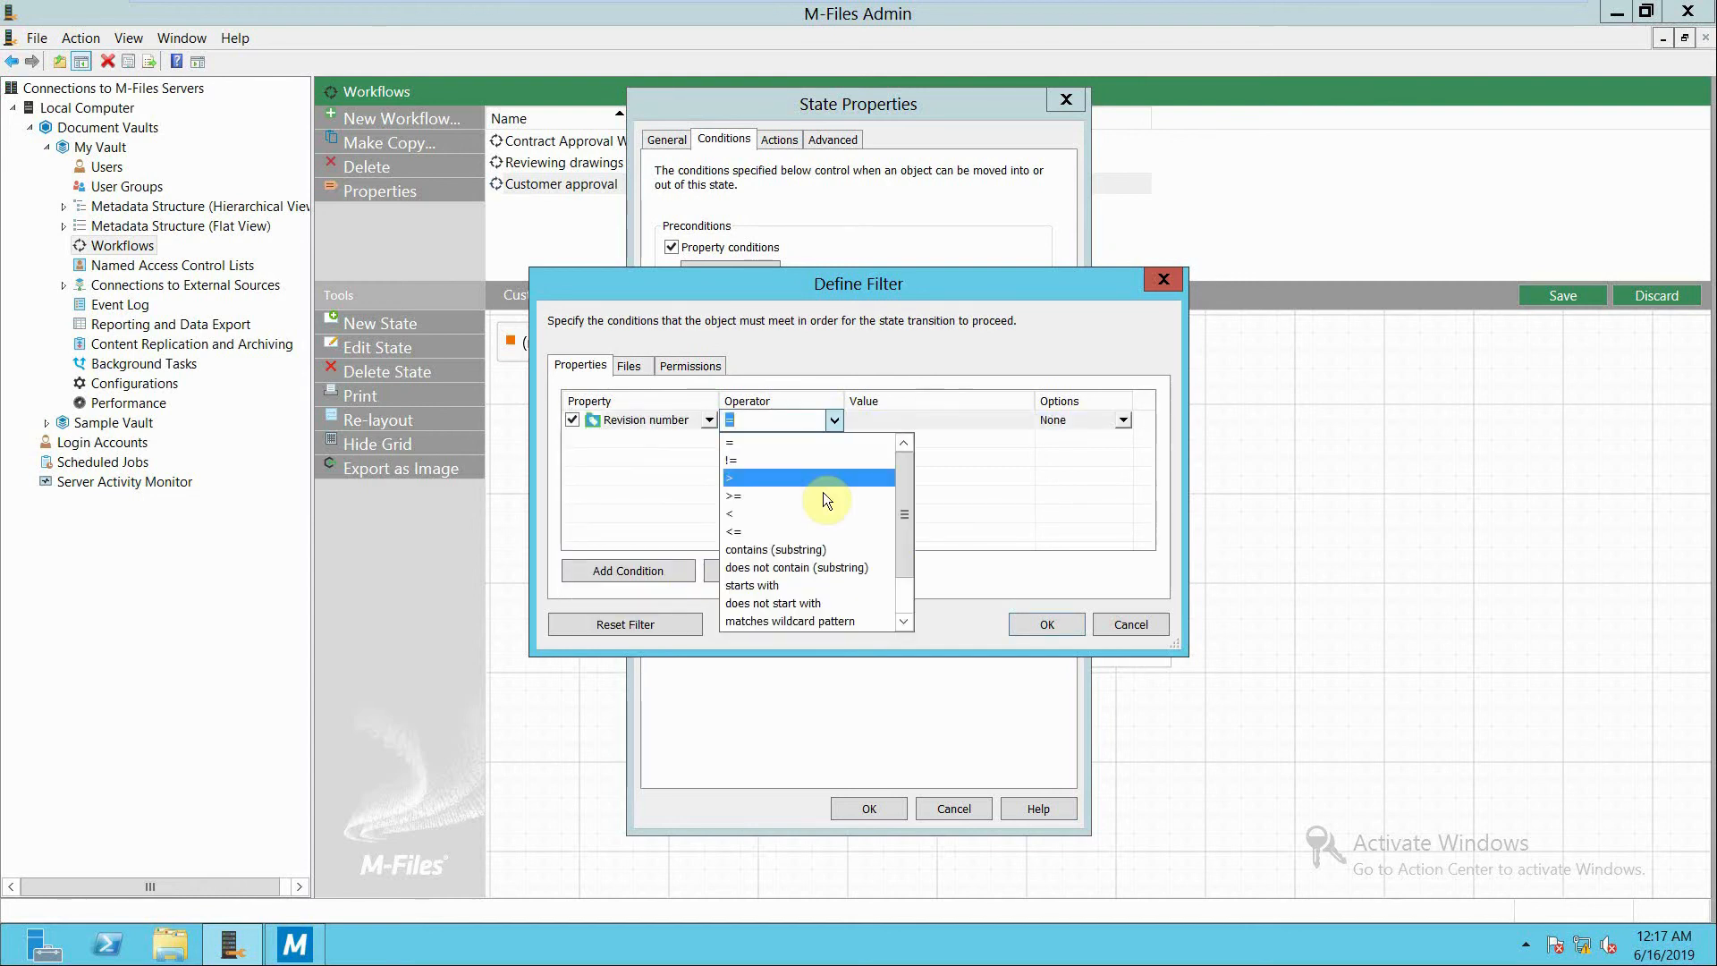
{"action": "scroll", "coordinate": [841, 612], "scroll_direction": "down", "scroll_amount": 1}
{"action": "left_click", "coordinate": [841, 620]}
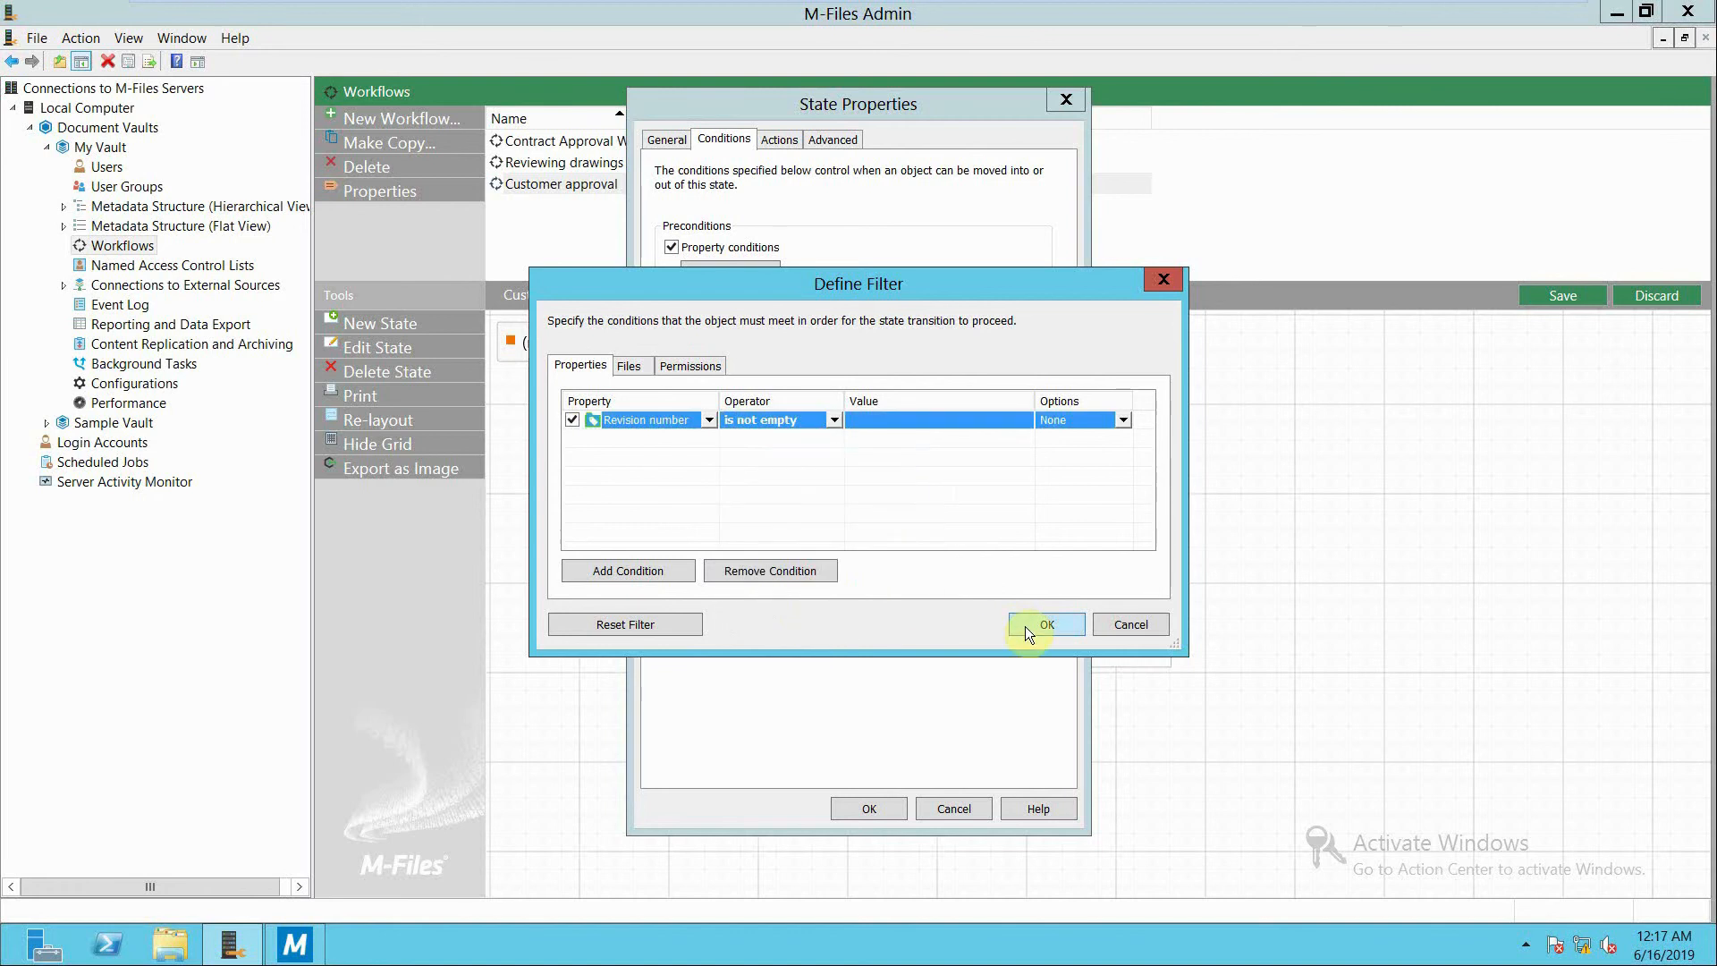
{"action": "left_click", "coordinate": [1025, 626]}
{"action": "left_click", "coordinate": [848, 814]}
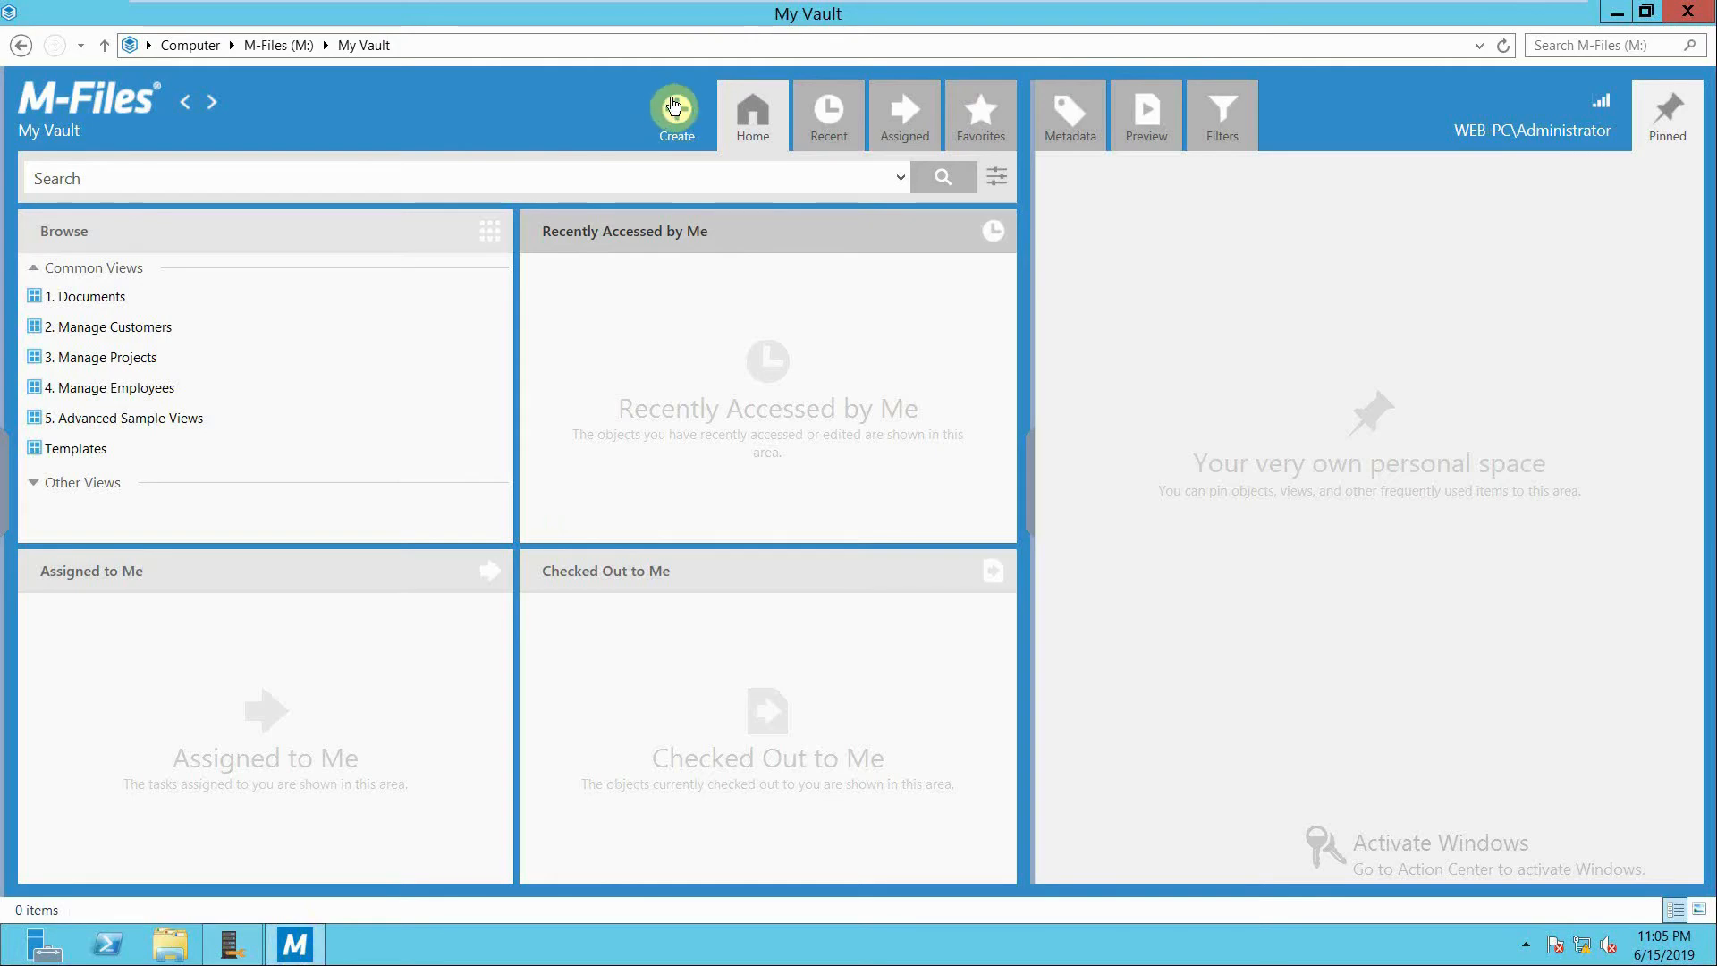
In the M-Files vault, create a Customer object with the customer's name and Address (line 1) filled in.
{"action": "left_click", "coordinate": [675, 115]}
{"action": "left_click", "coordinate": [664, 194]}
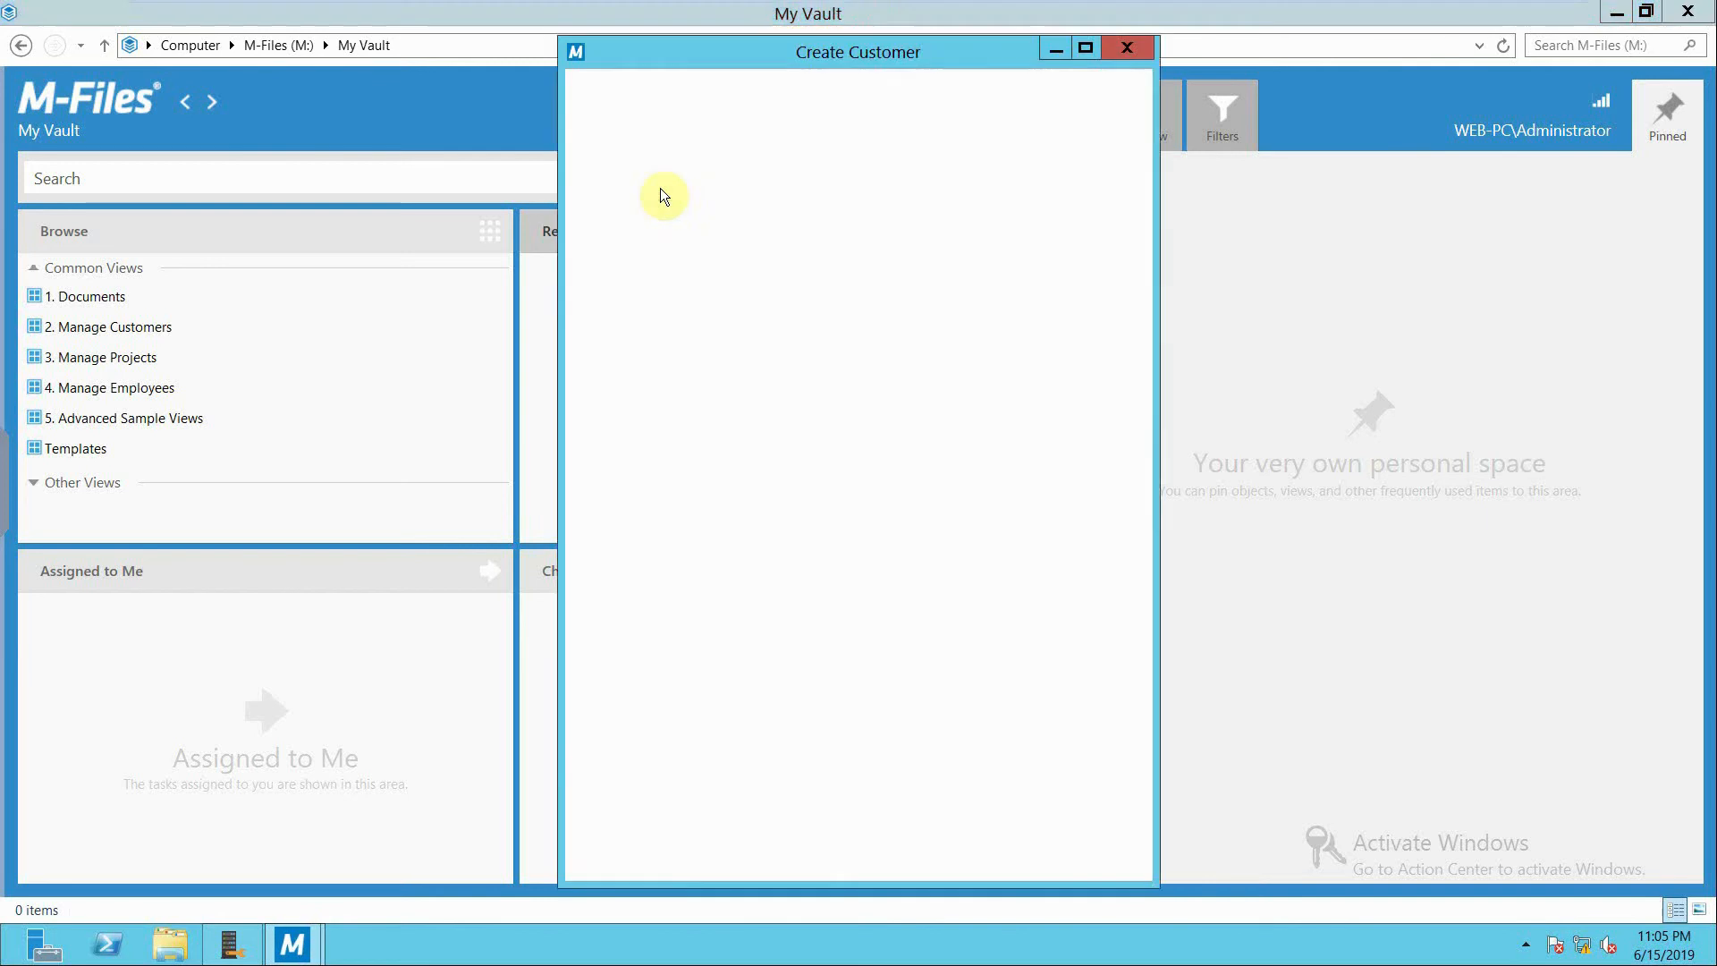
{"action": "type", "text": "ahmed"}
{"action": "left_click", "coordinate": [771, 338]}
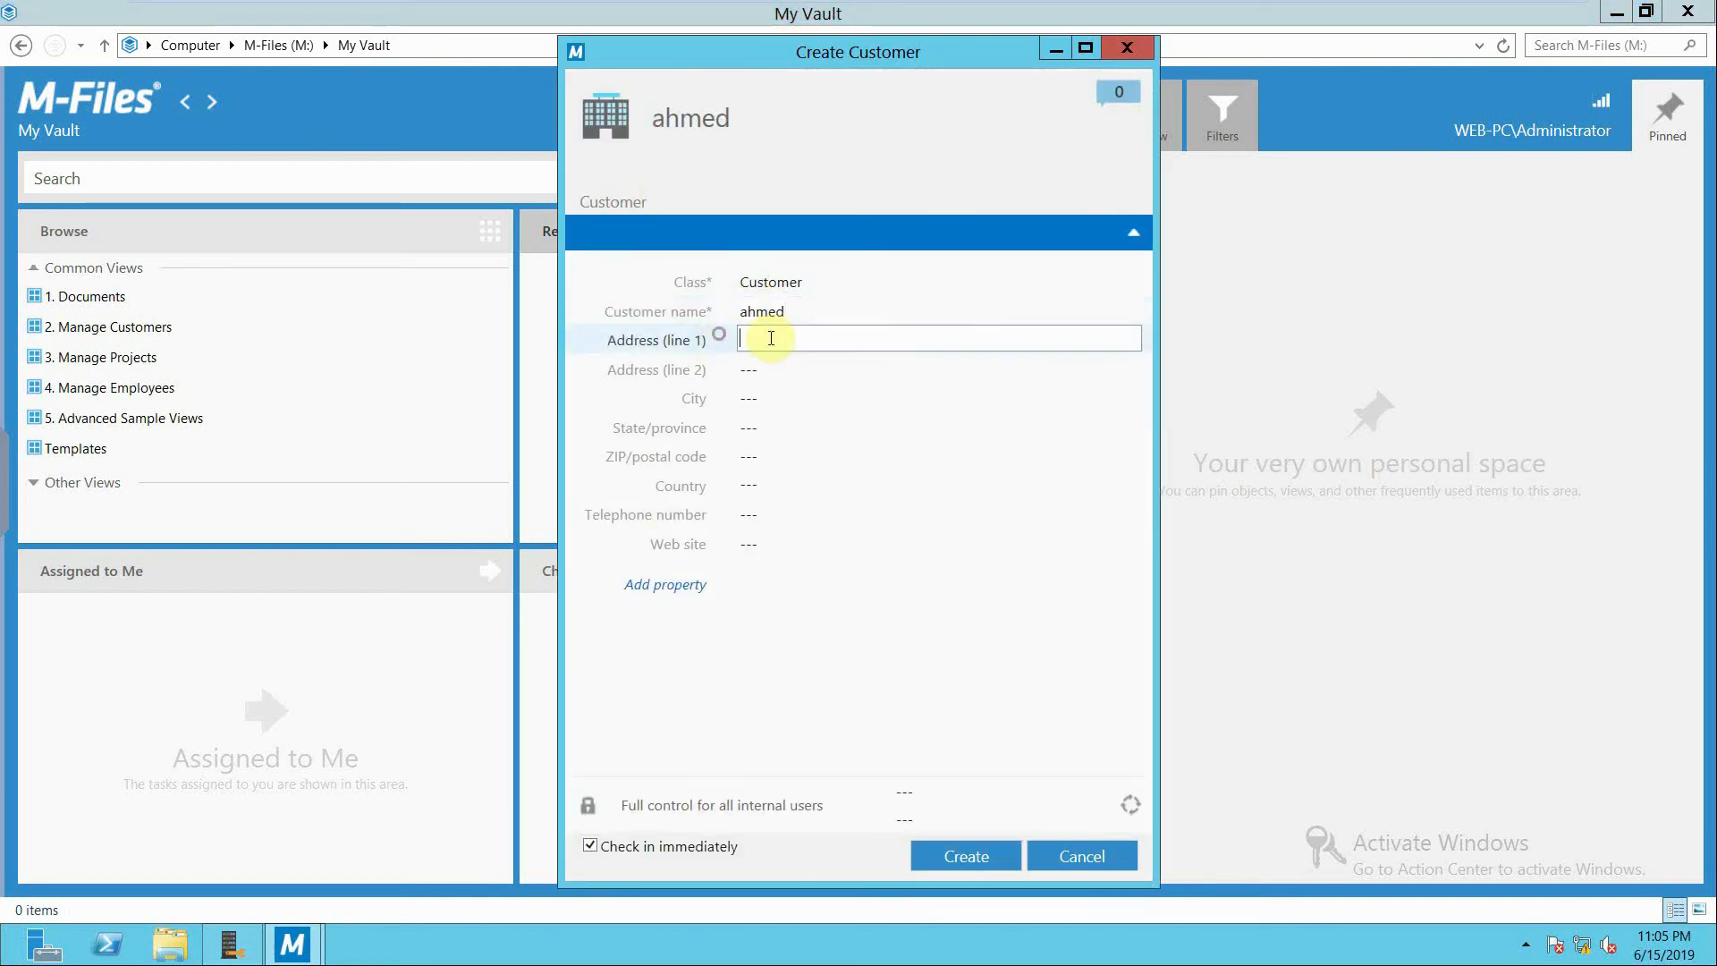
{"action": "type", "text": "Bahrain, manama"}
{"action": "left_click", "coordinate": [964, 859]}
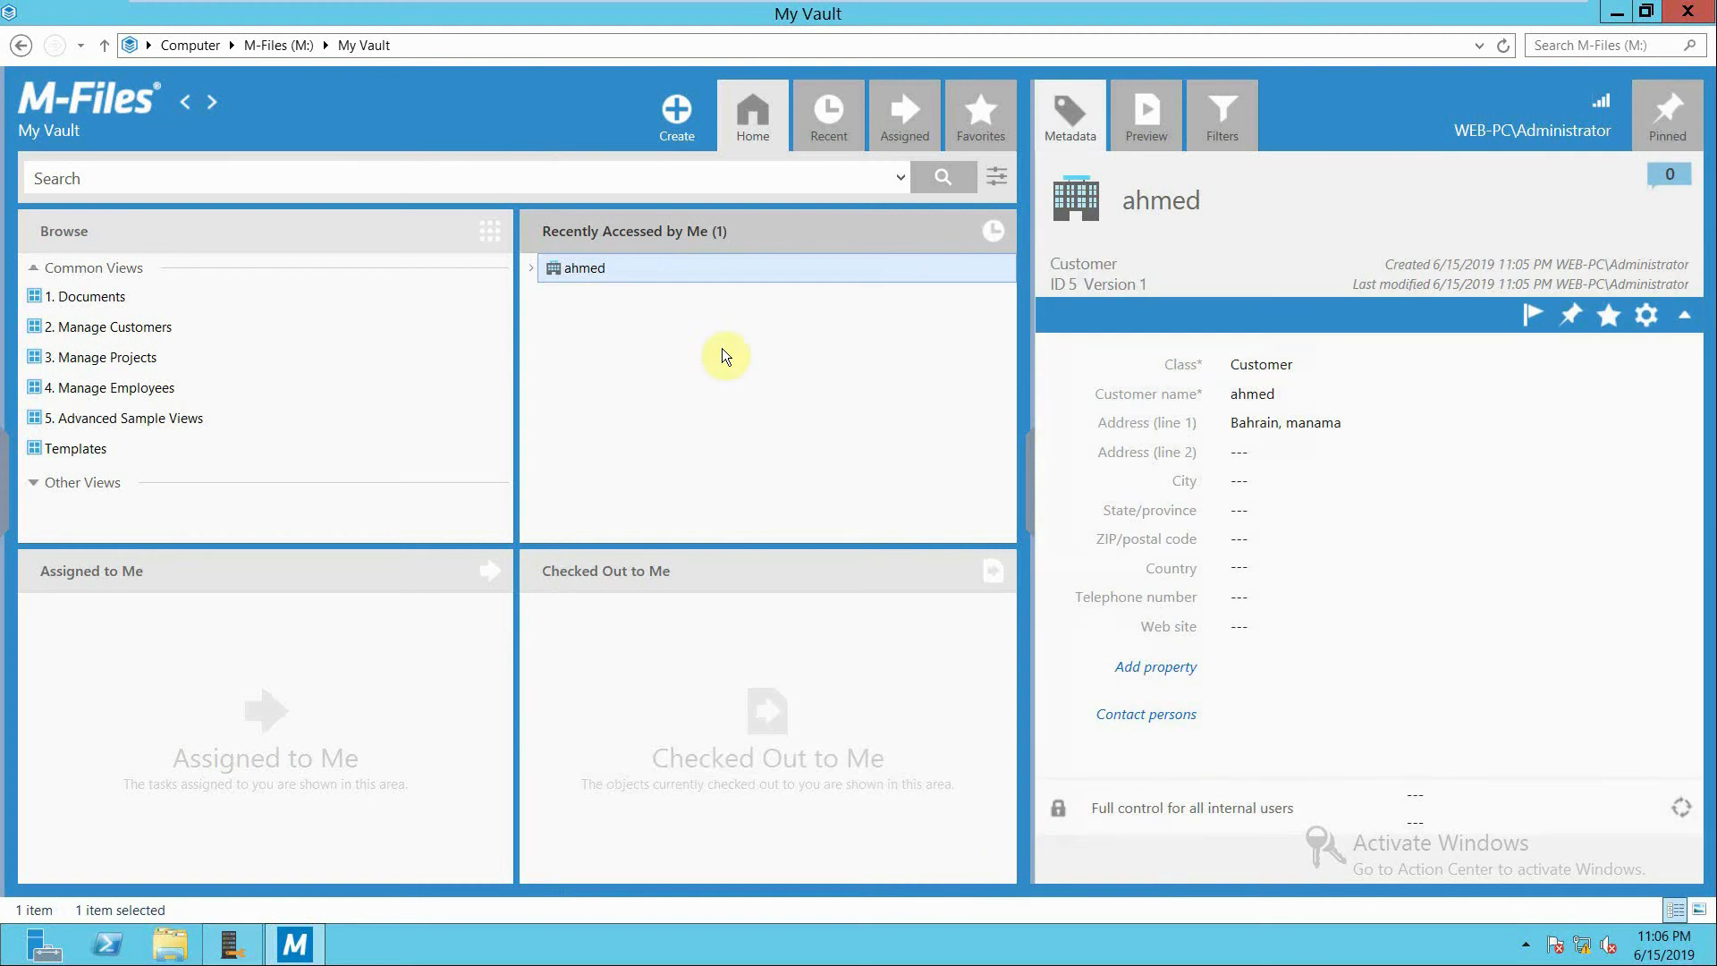
Import the Order notice DOCX file into the vault as a new document and set its class to Order.
{"action": "left_click", "coordinate": [1617, 13]}
{"action": "left_click_drag", "start_coordinate": [343, 821], "coordinate": [752, 358]}
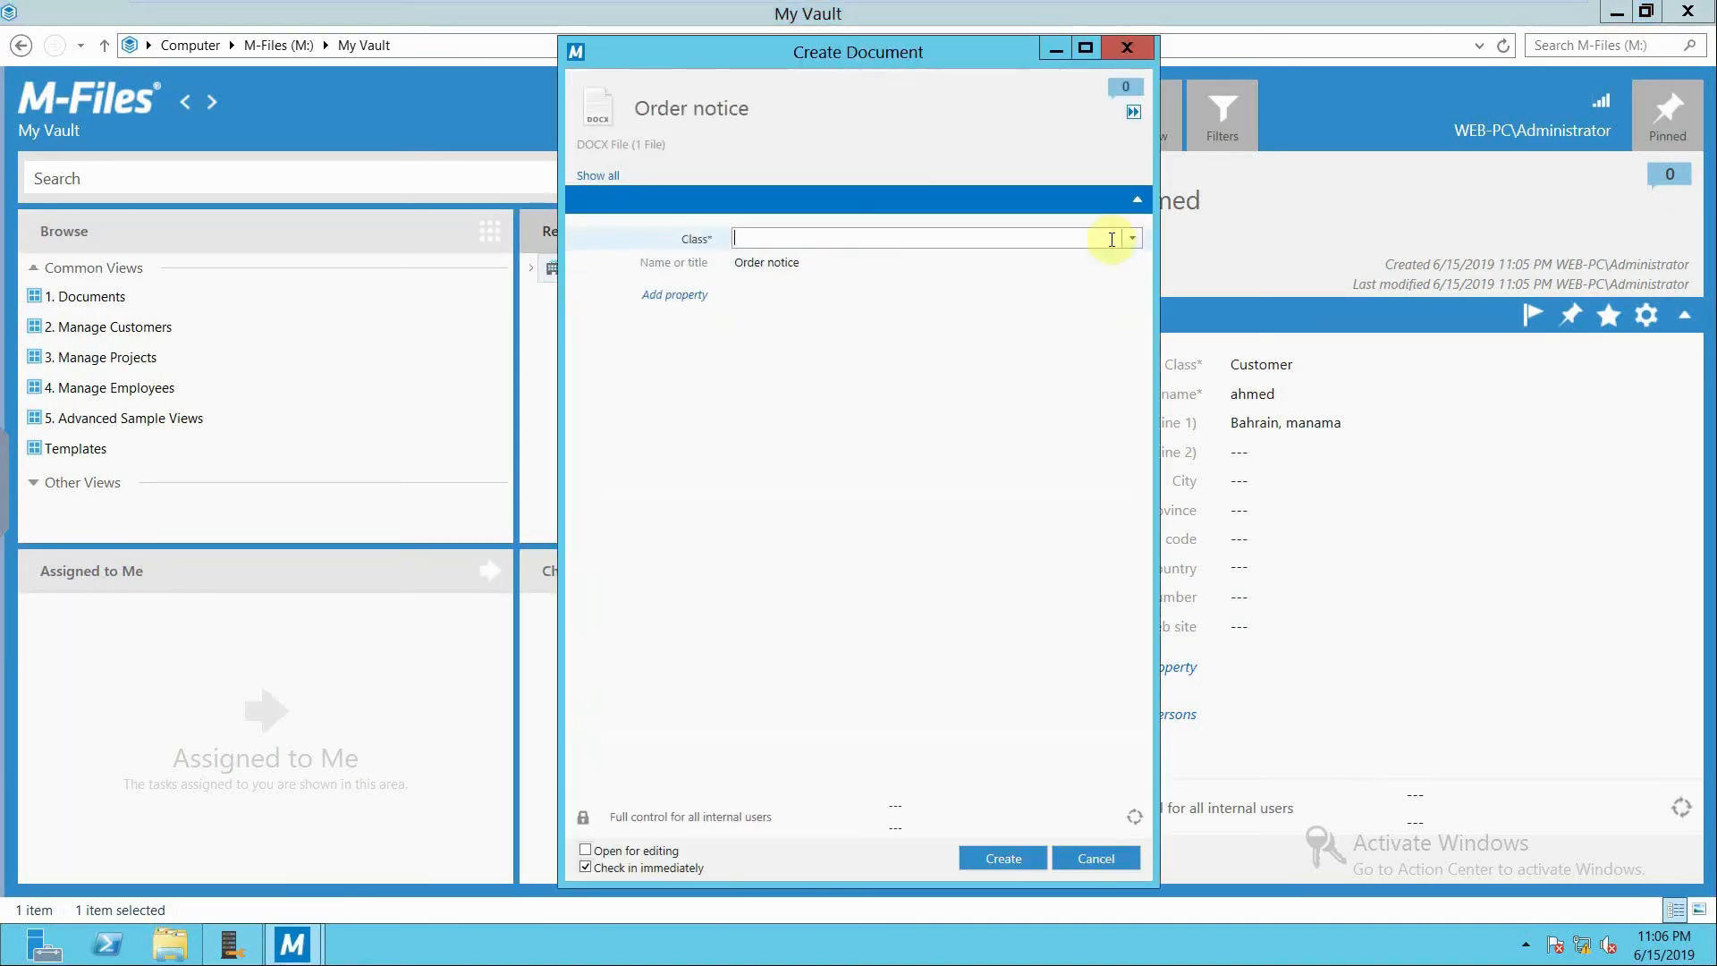
{"action": "left_click", "coordinate": [1114, 238]}
{"action": "left_click", "coordinate": [744, 263]}
{"action": "left_click", "coordinate": [784, 338]}
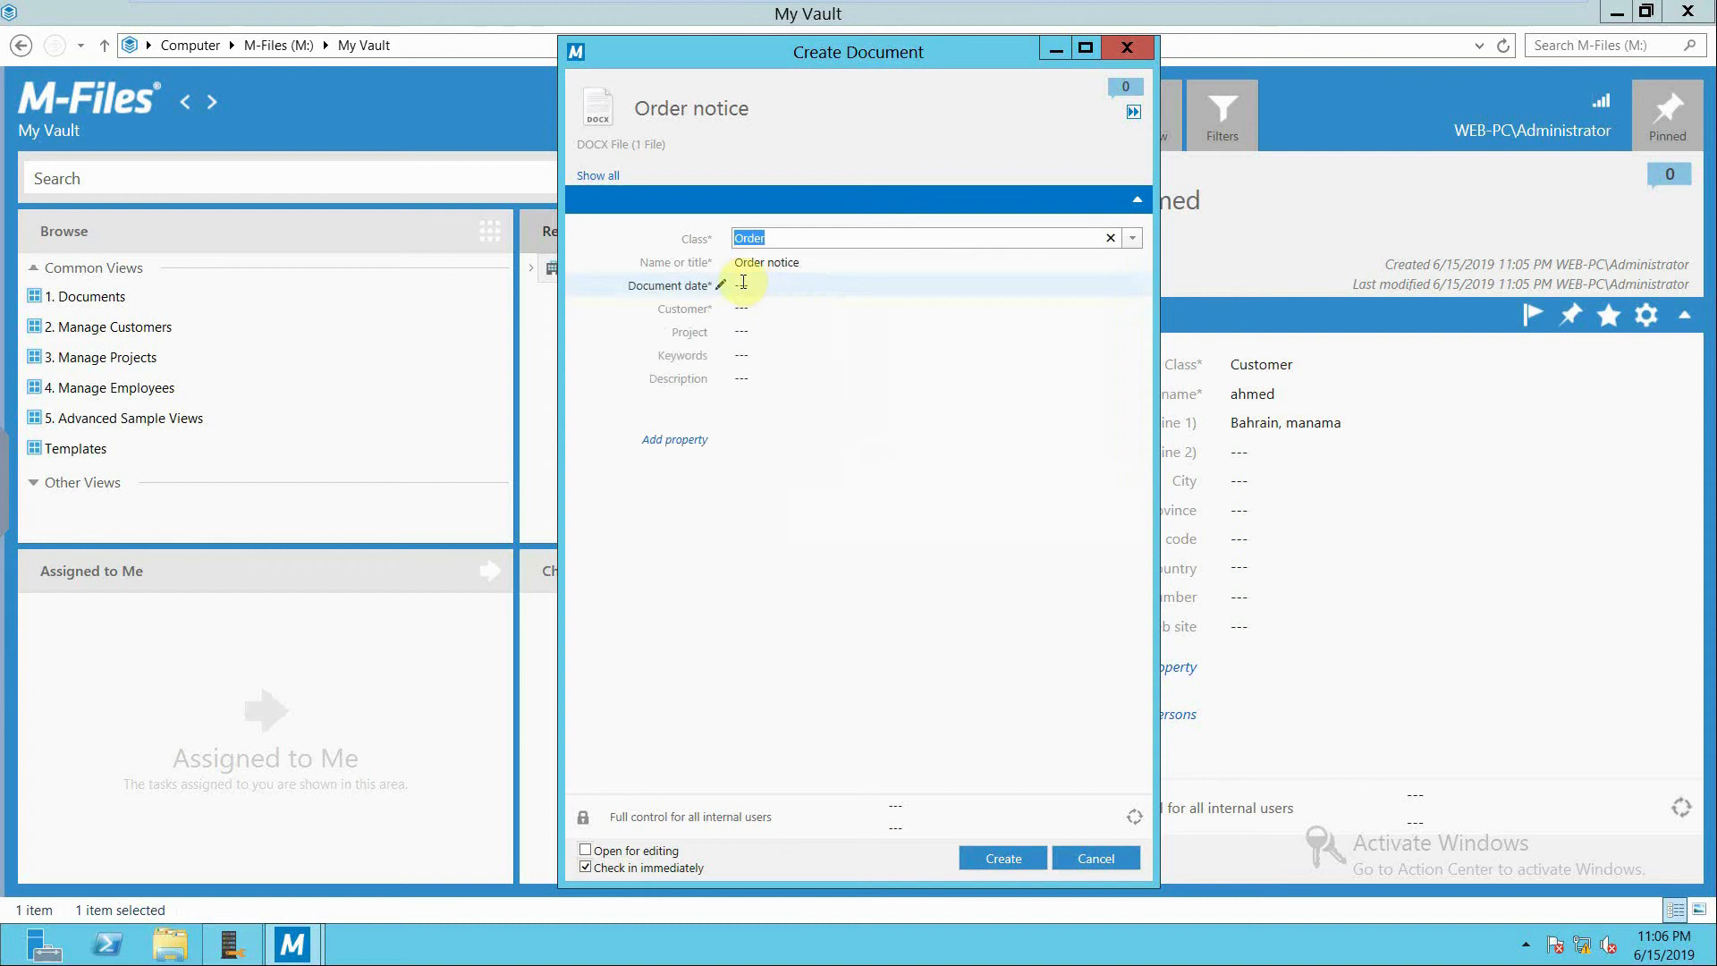
Set the document date to 6/15/2019, choose the newly added customer, and create the Order notice document.
{"action": "left_click", "coordinate": [722, 286]}
{"action": "left_click", "coordinate": [913, 421]}
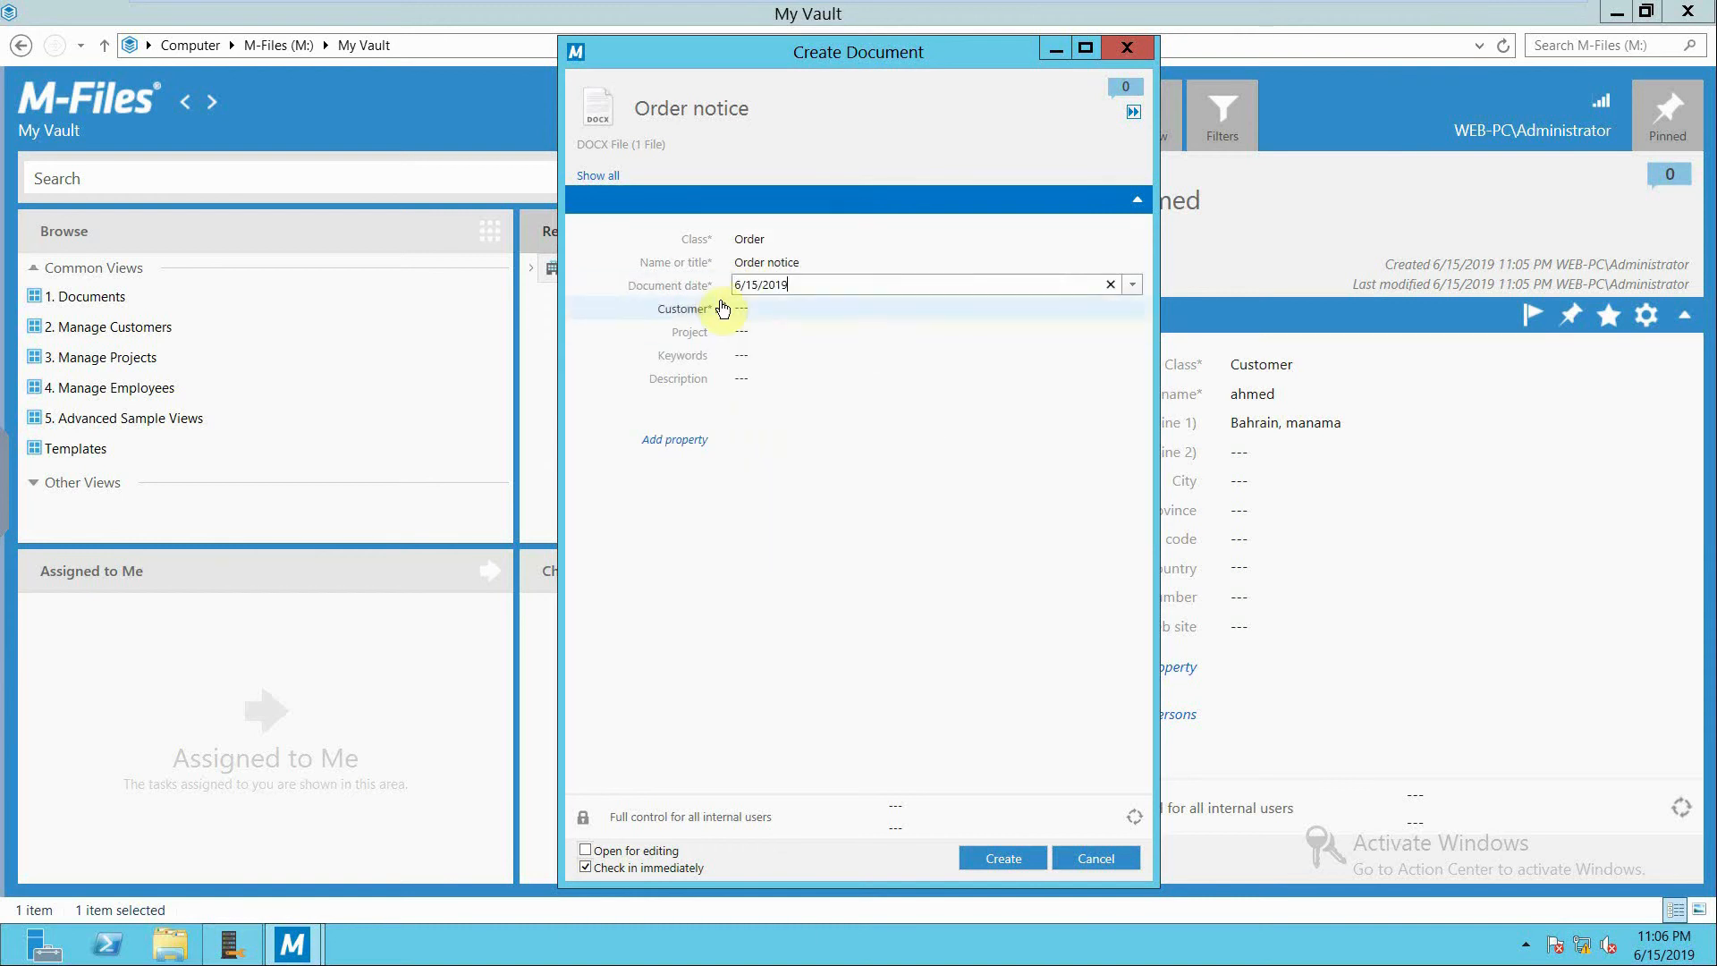
{"action": "left_click", "coordinate": [760, 308]}
{"action": "left_click", "coordinate": [779, 339]}
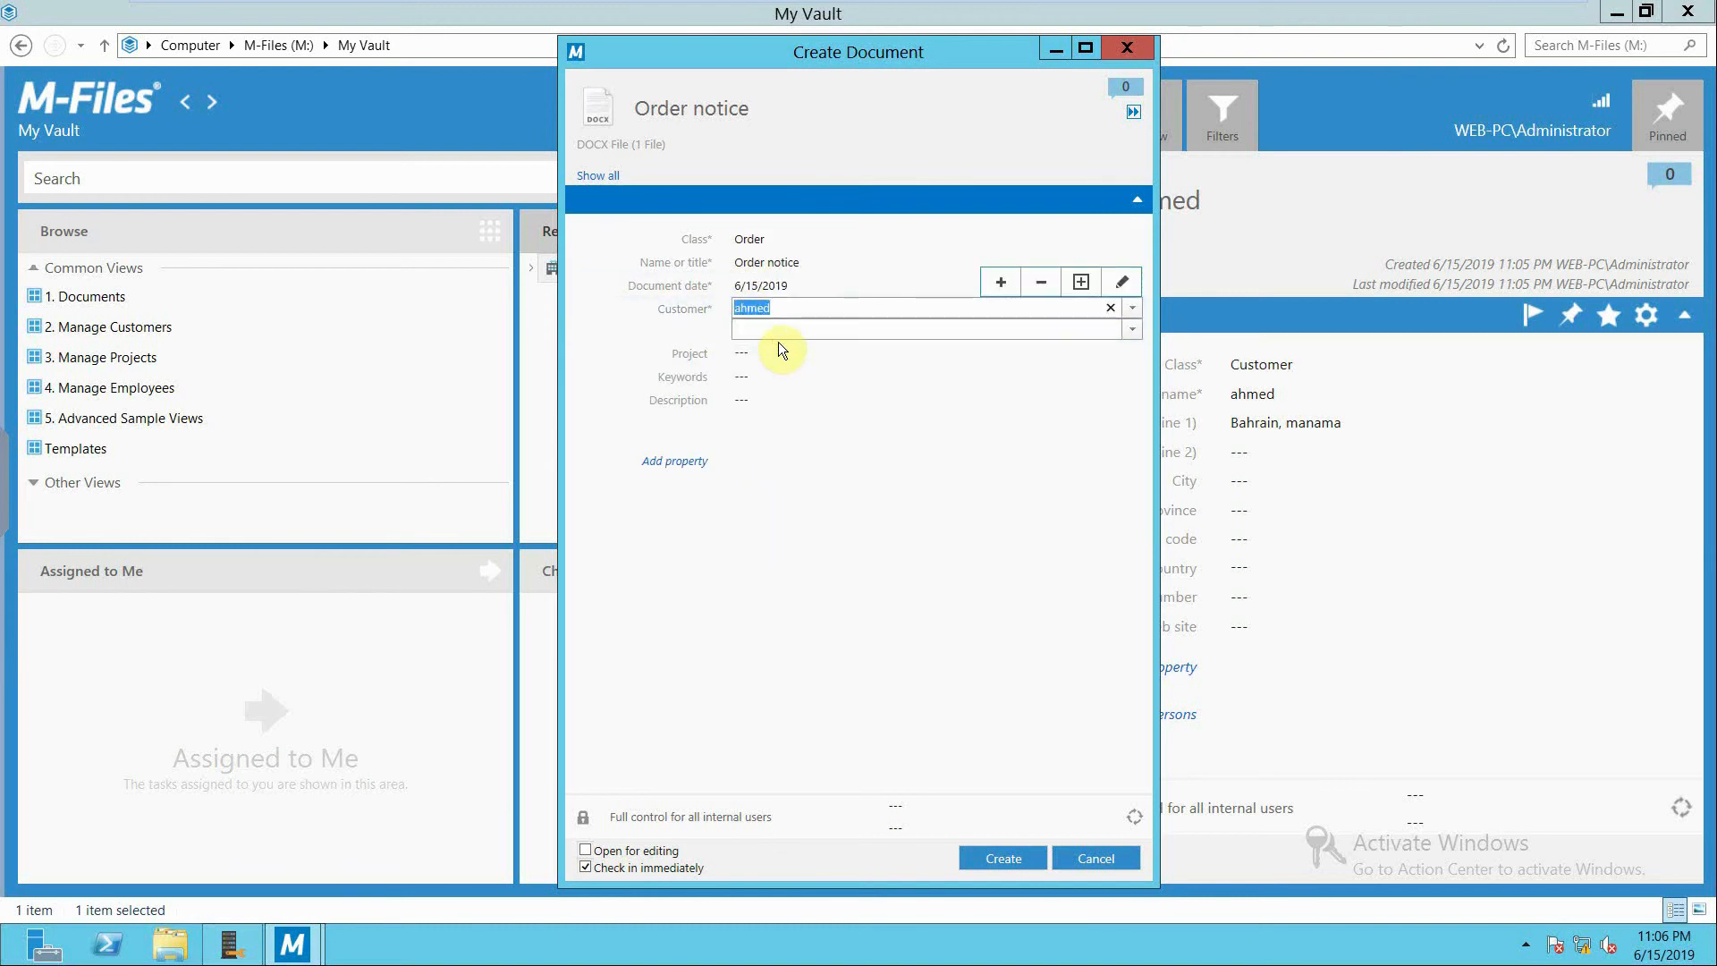
{"action": "left_click", "coordinate": [819, 579]}
{"action": "left_click", "coordinate": [993, 861]}
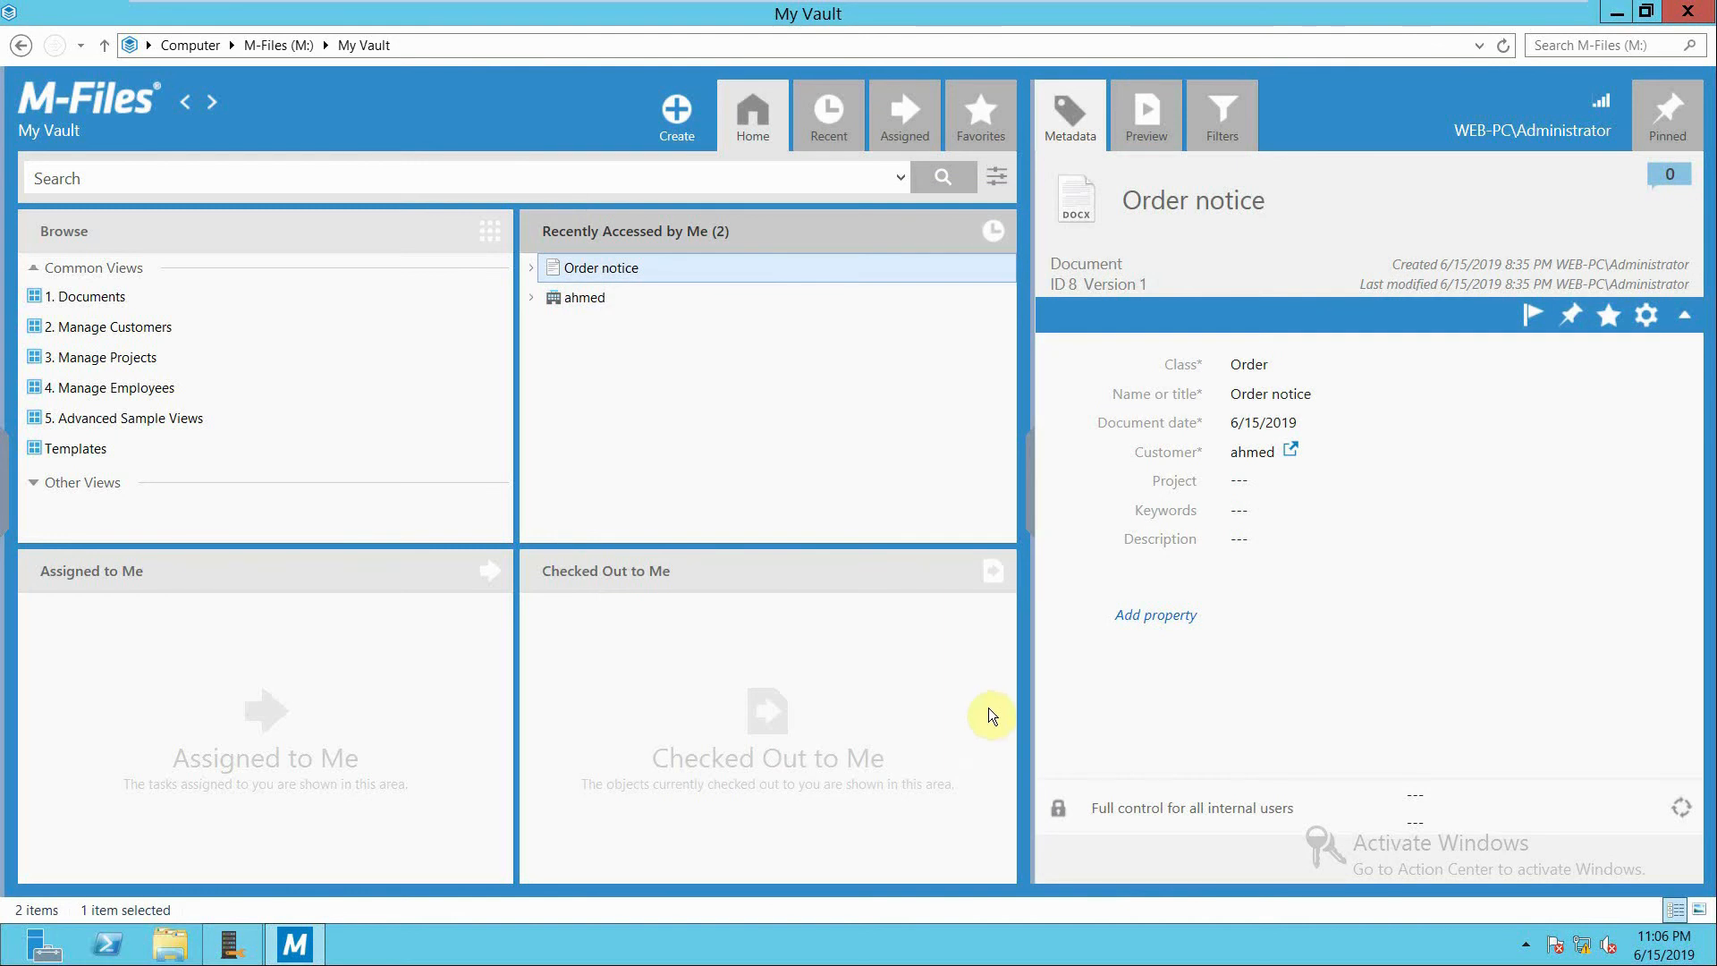
Assign the Customer approval workflow to the Order notice document with the prepration state and save it.
{"action": "left_click", "coordinate": [1423, 799]}
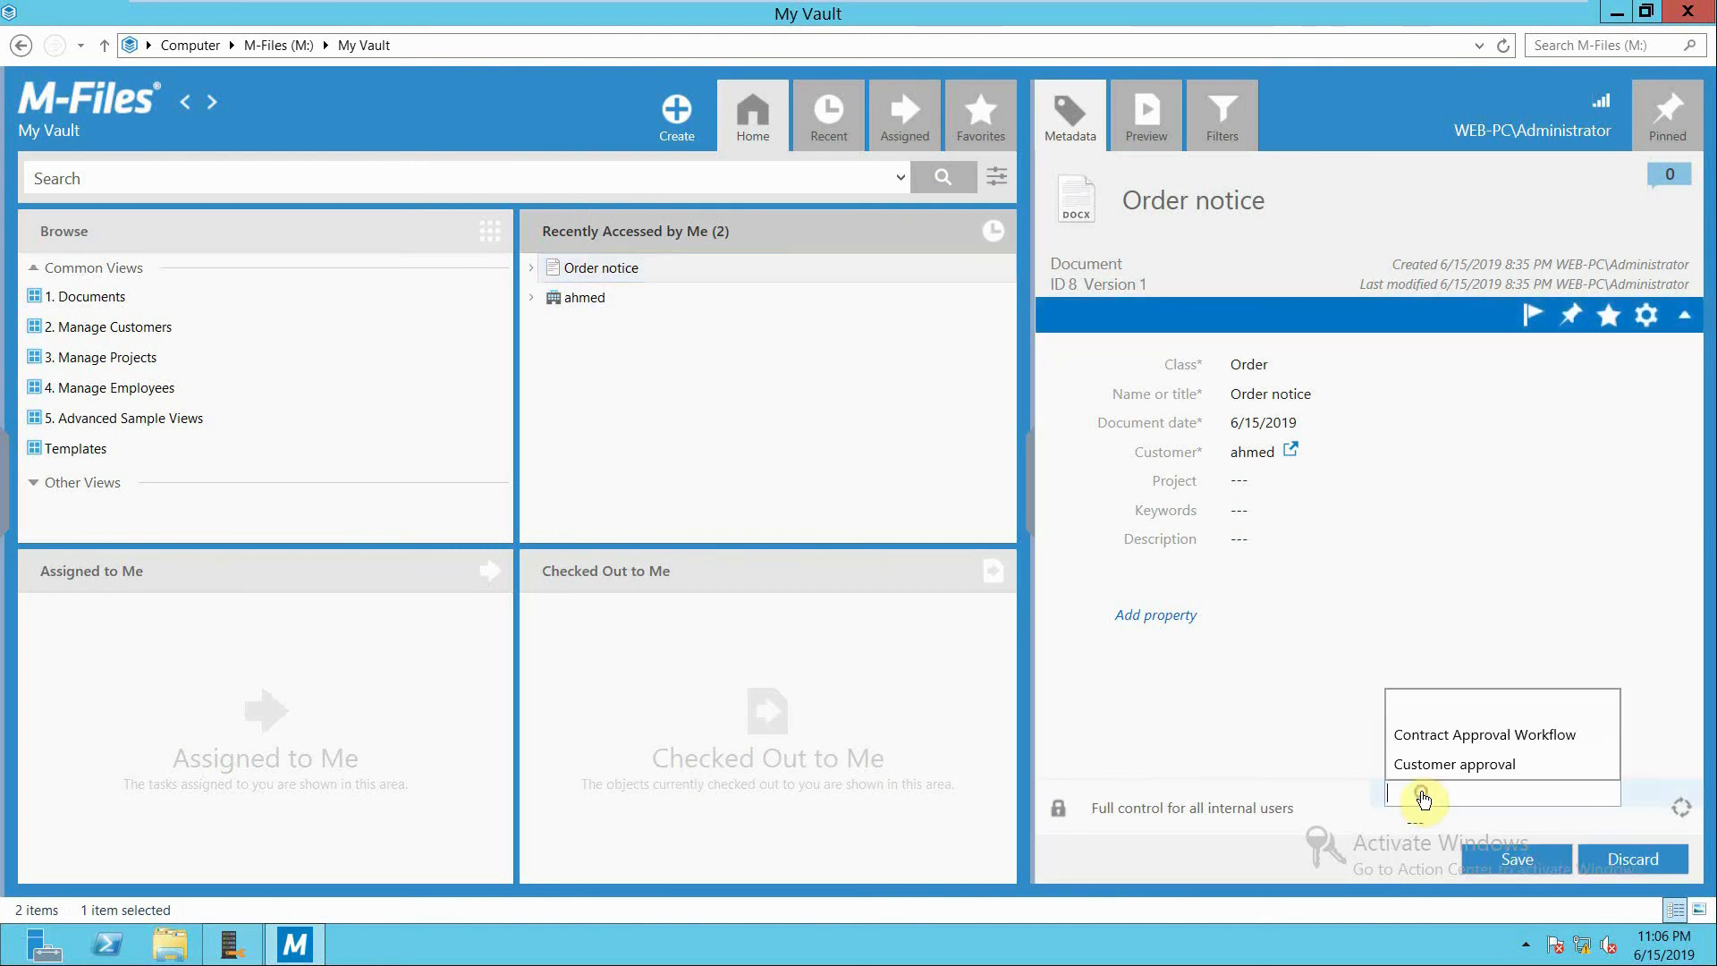
{"action": "left_click", "coordinate": [1439, 769]}
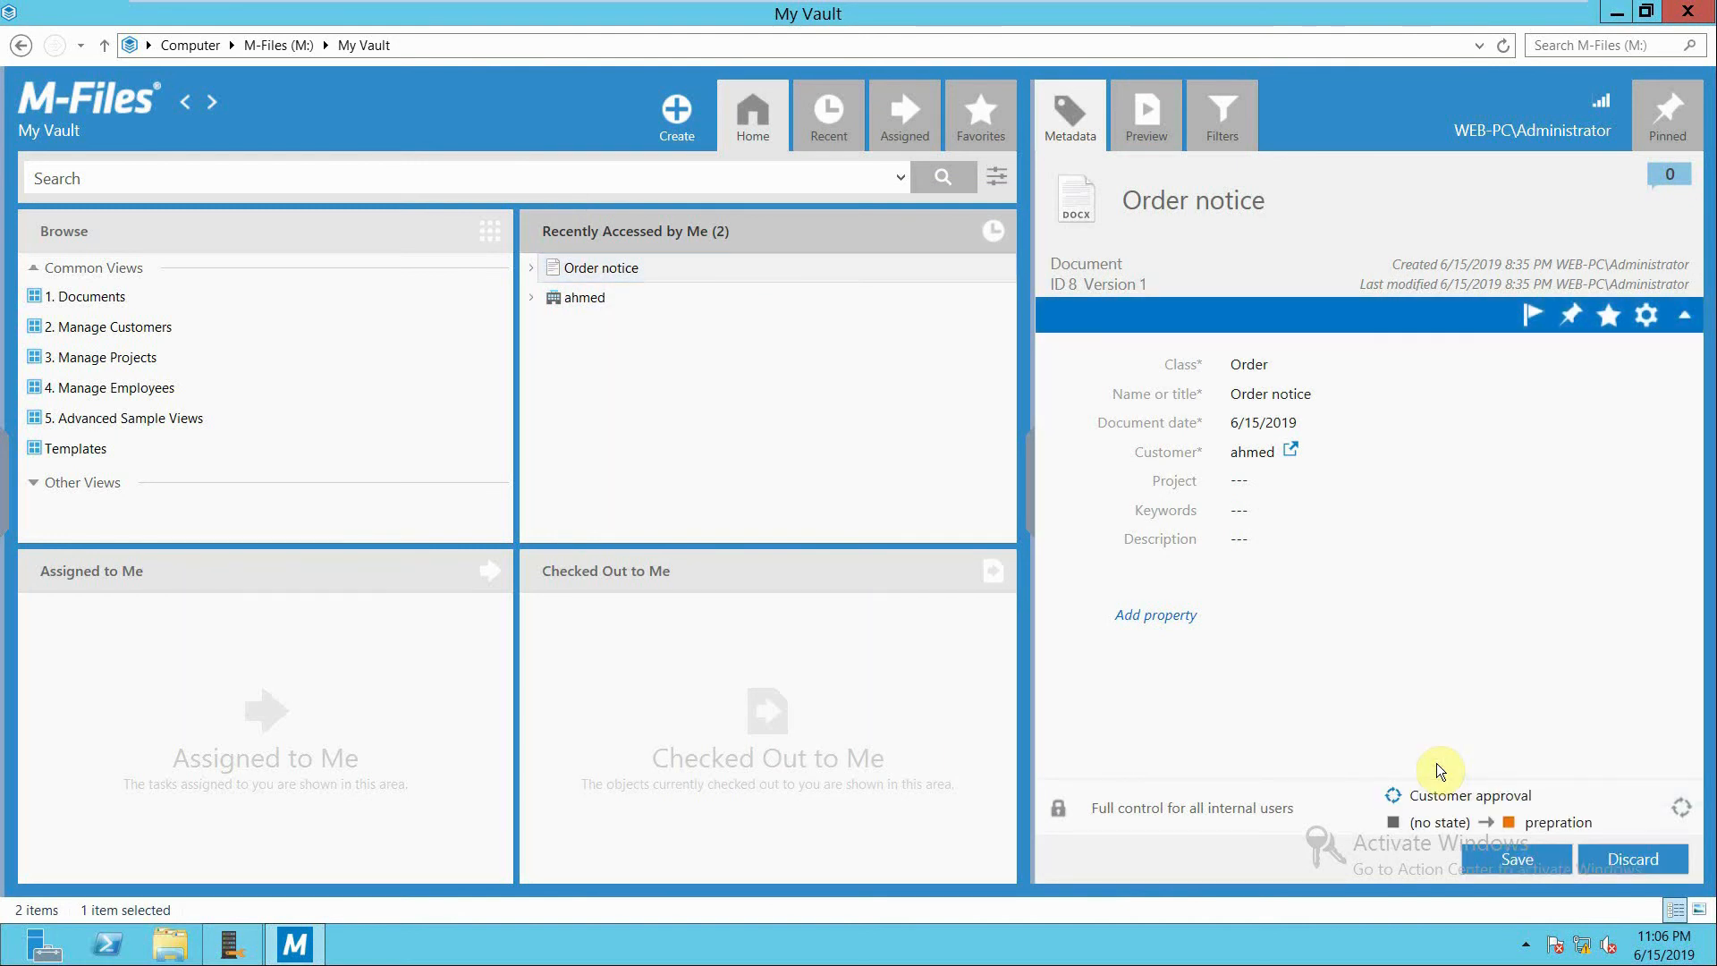
{"action": "left_click", "coordinate": [1525, 862]}
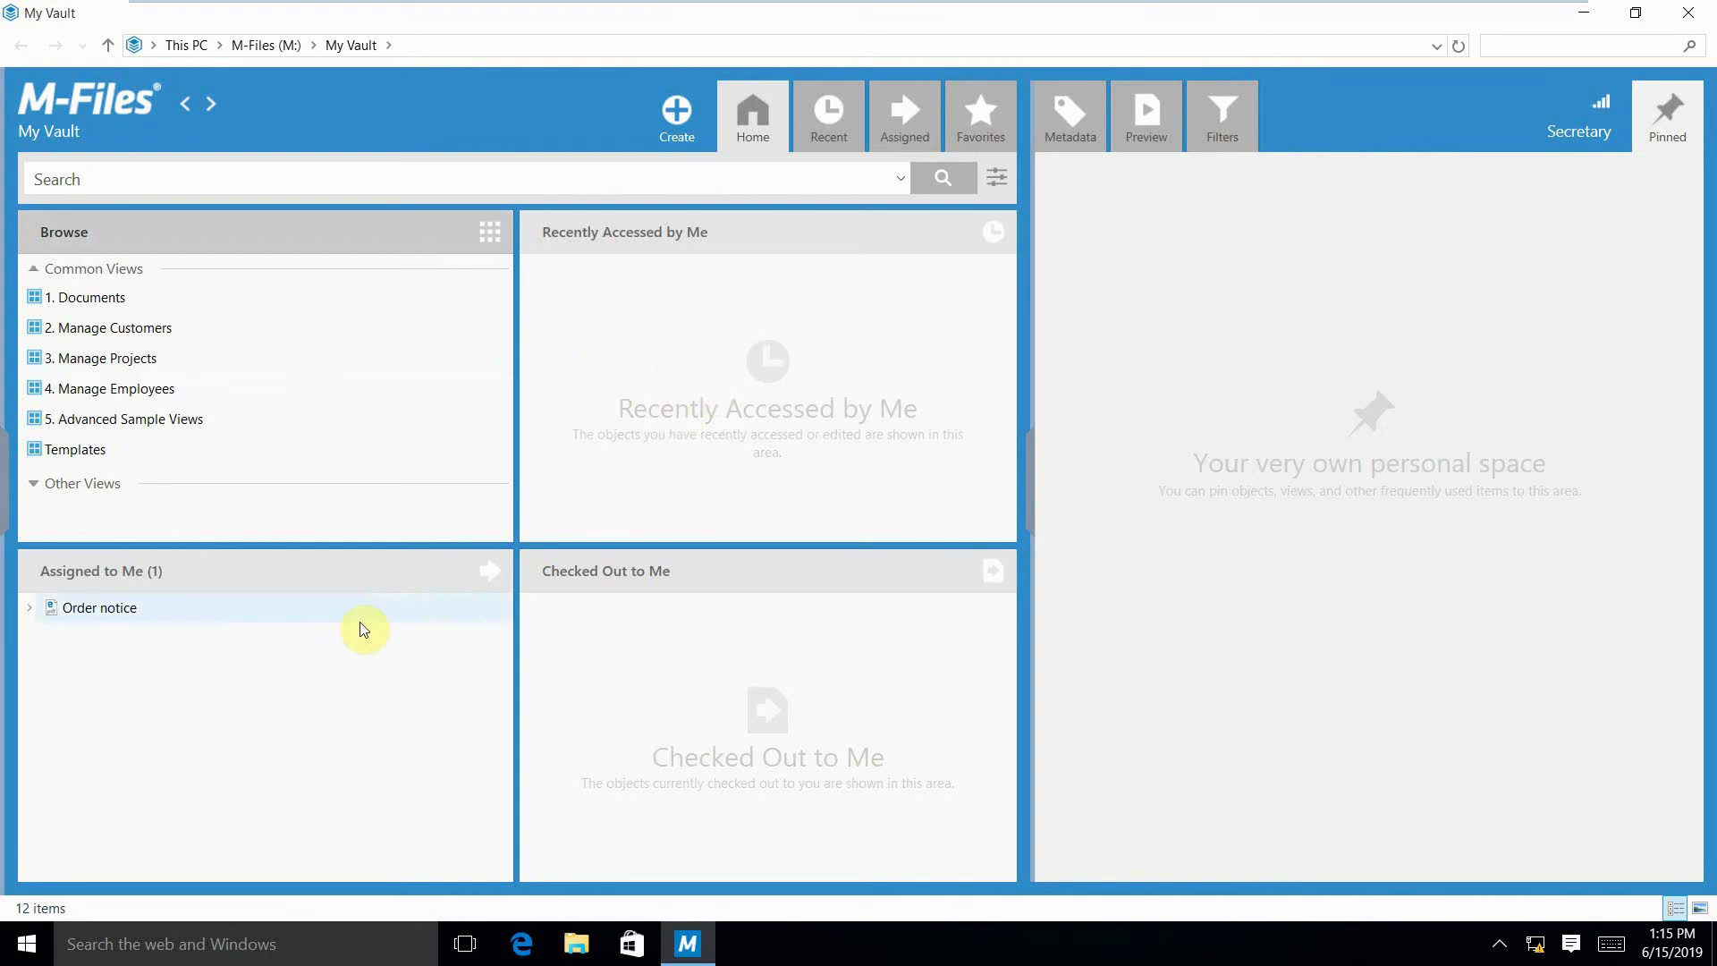
In the Secretary's vault, add CEO to the Assigned to property of the assigned Order notice and save it.
{"action": "left_click", "coordinate": [221, 616]}
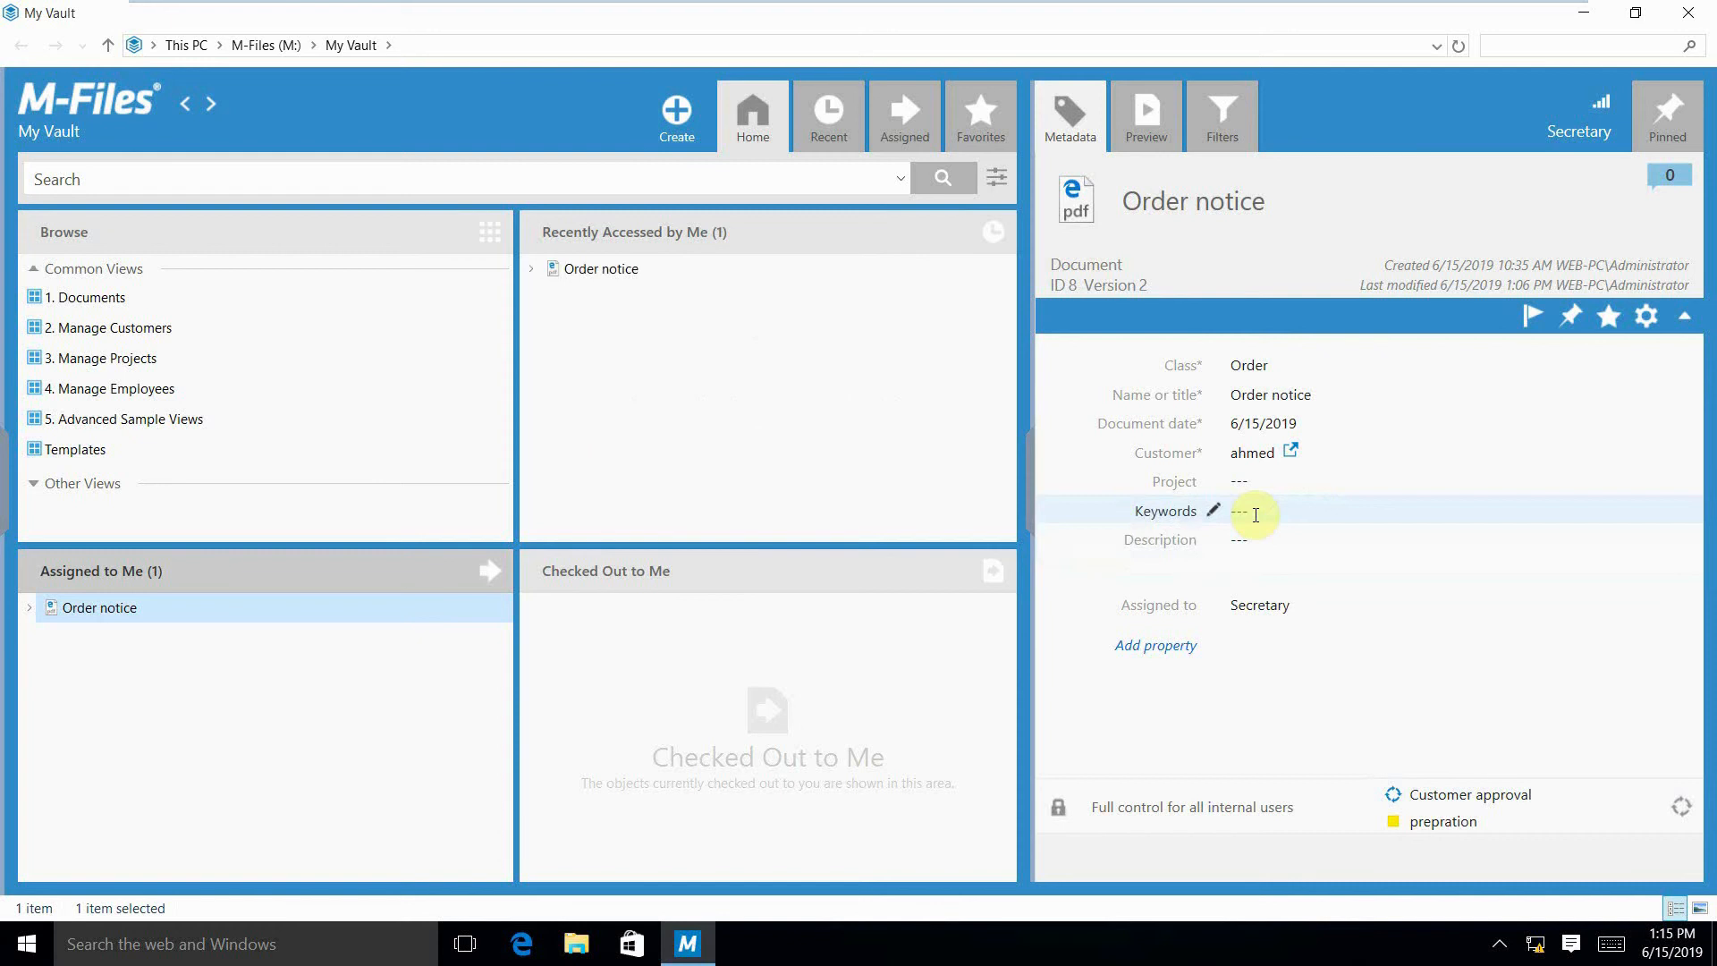
{"action": "left_click", "coordinate": [1221, 605]}
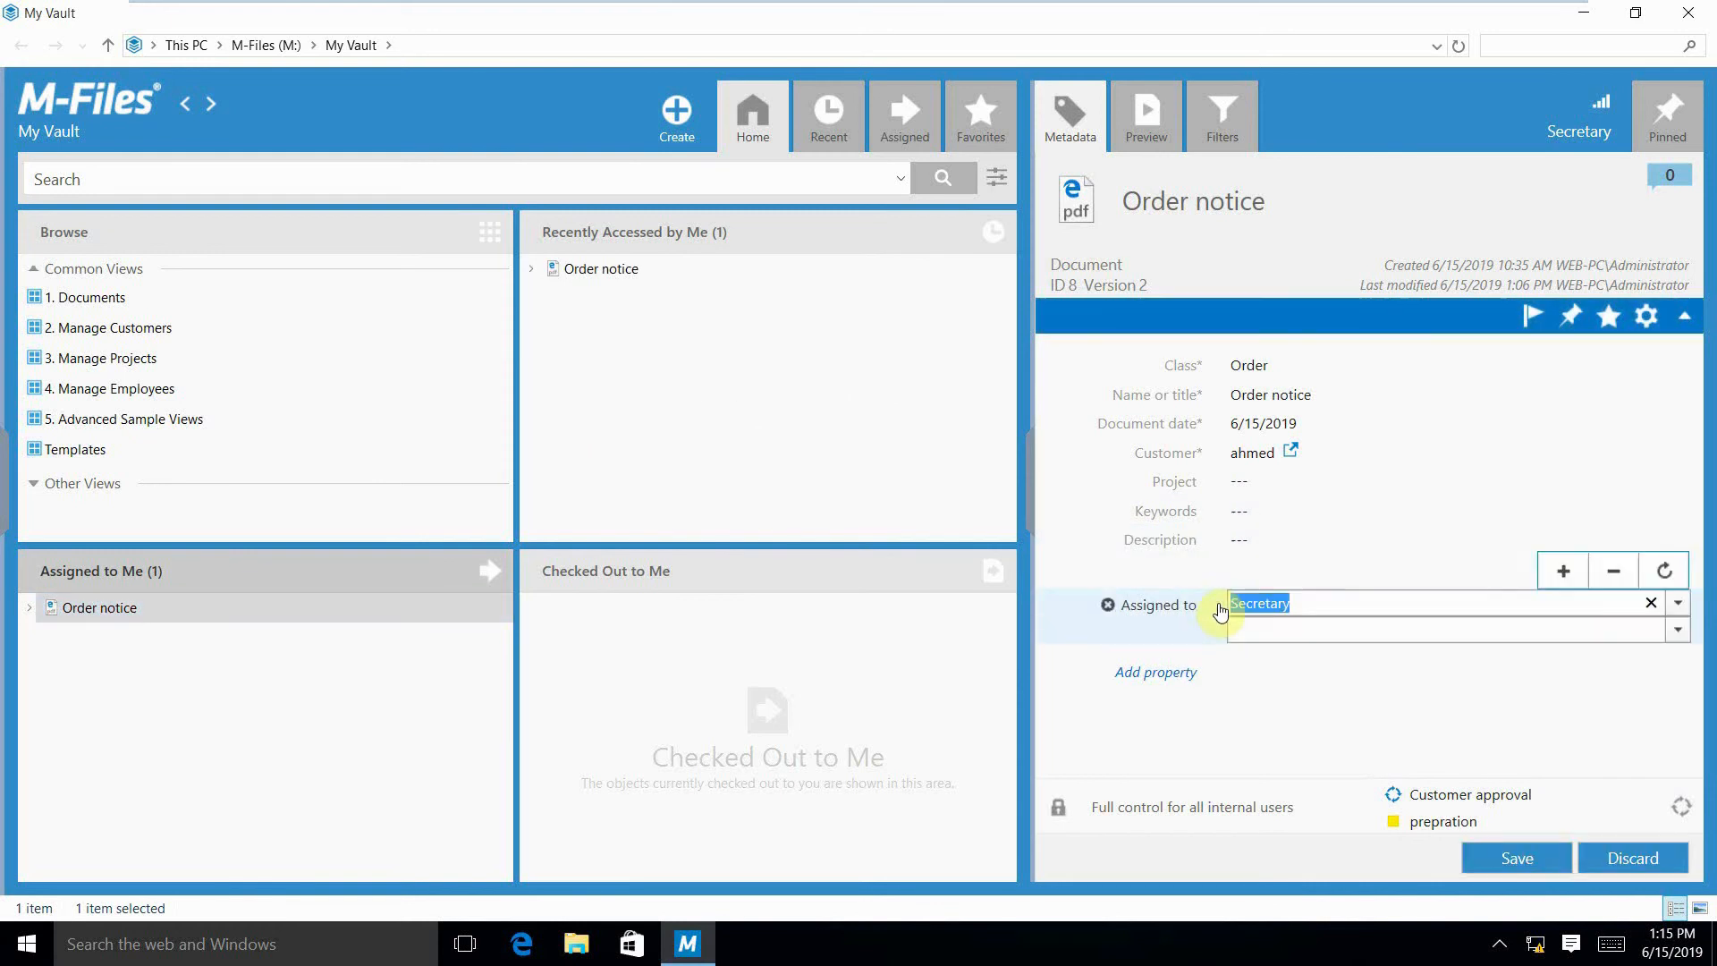
{"action": "left_click", "coordinate": [1281, 631]}
{"action": "type", "text": "CEO"}
{"action": "key", "text": "Return"}
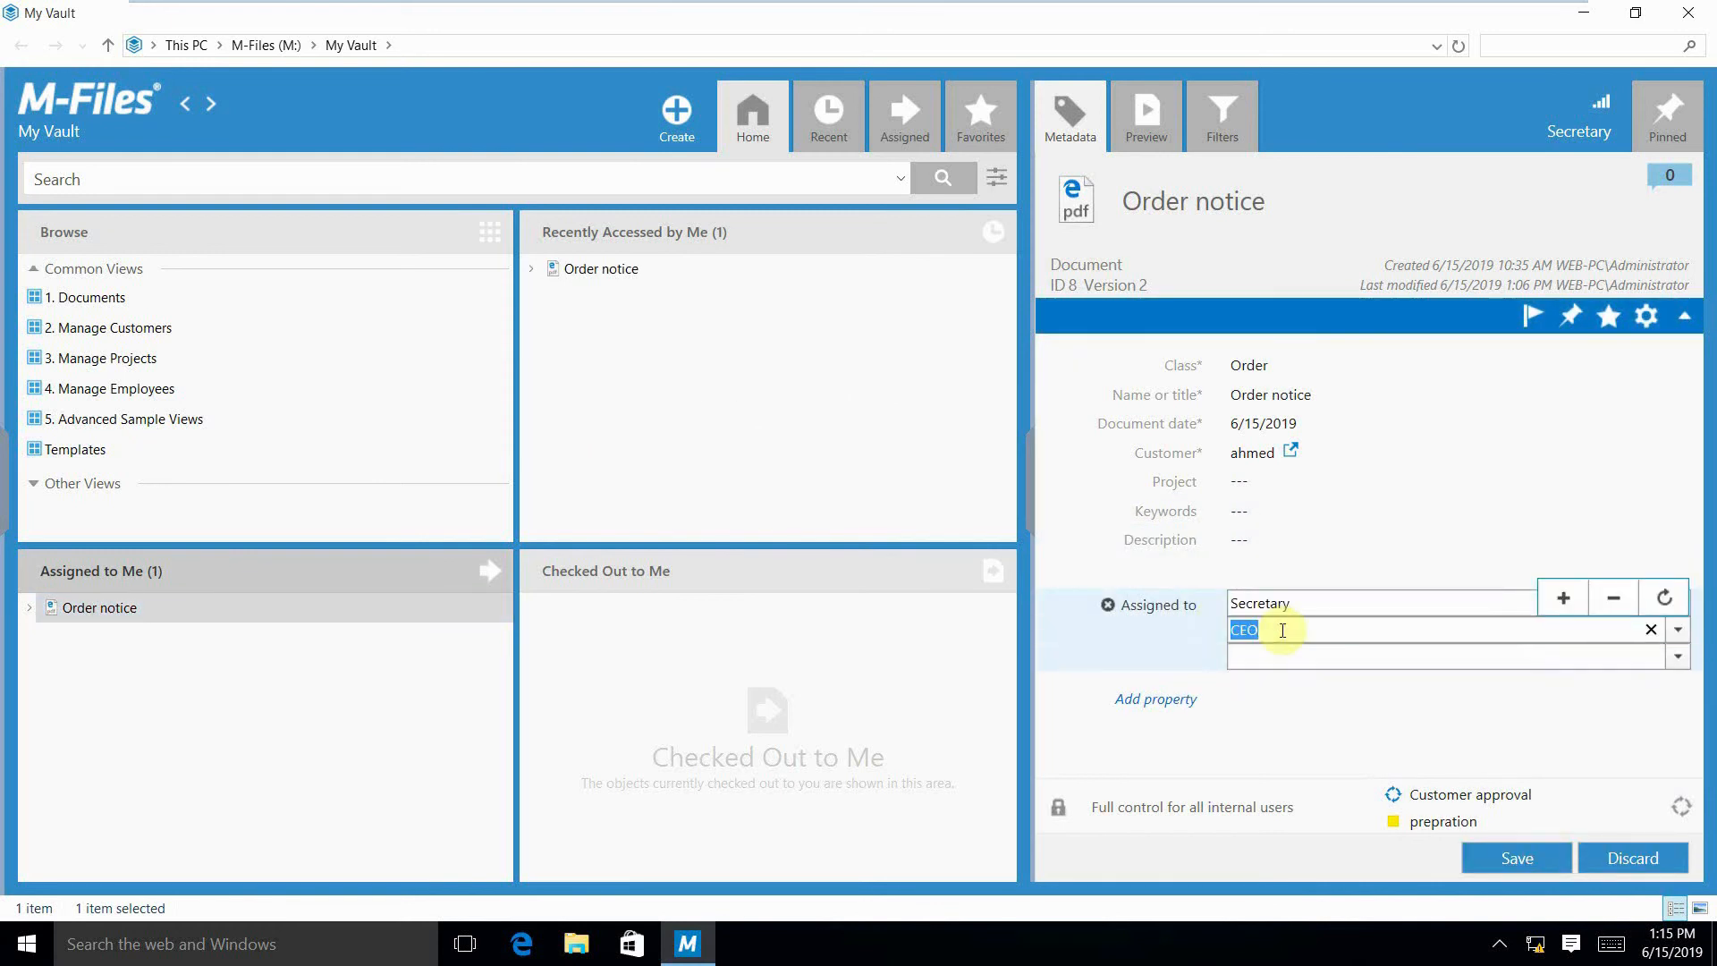
{"action": "left_click", "coordinate": [1528, 857]}
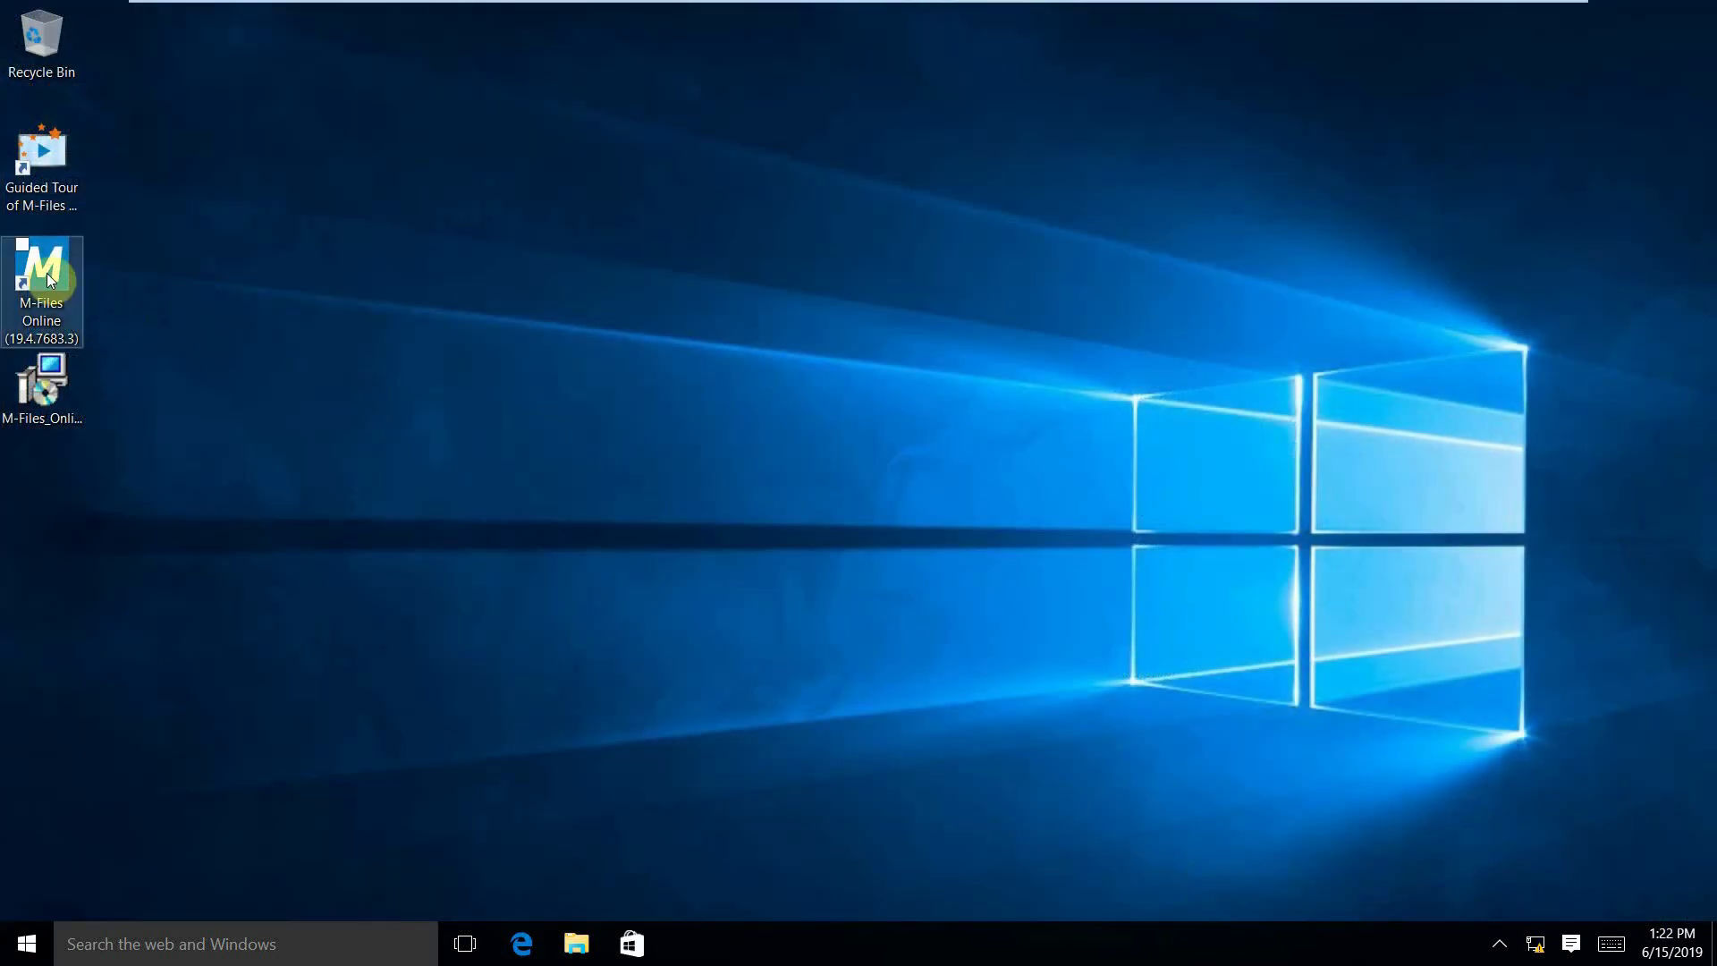
Open the M-Files vault on the CEO's desktop and select the Order notice among the assigned objects.
{"action": "left_click", "coordinate": [49, 279]}
{"action": "double_click", "coordinate": [49, 280]}
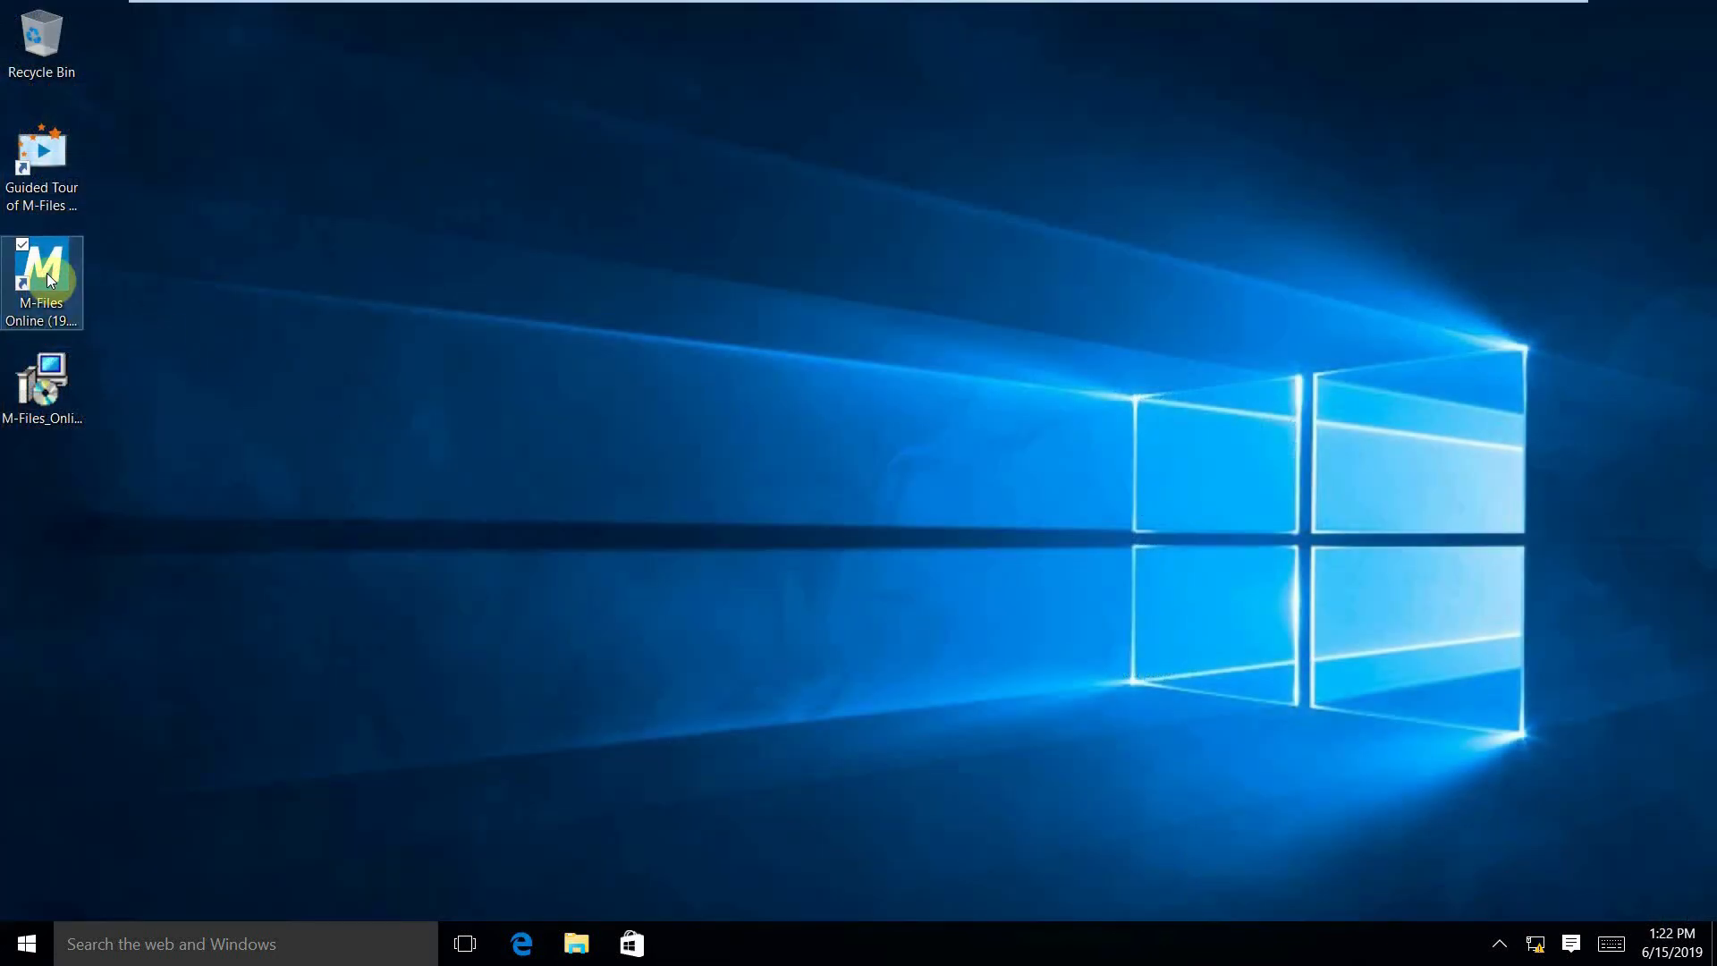
{"action": "double_click", "coordinate": [47, 272]}
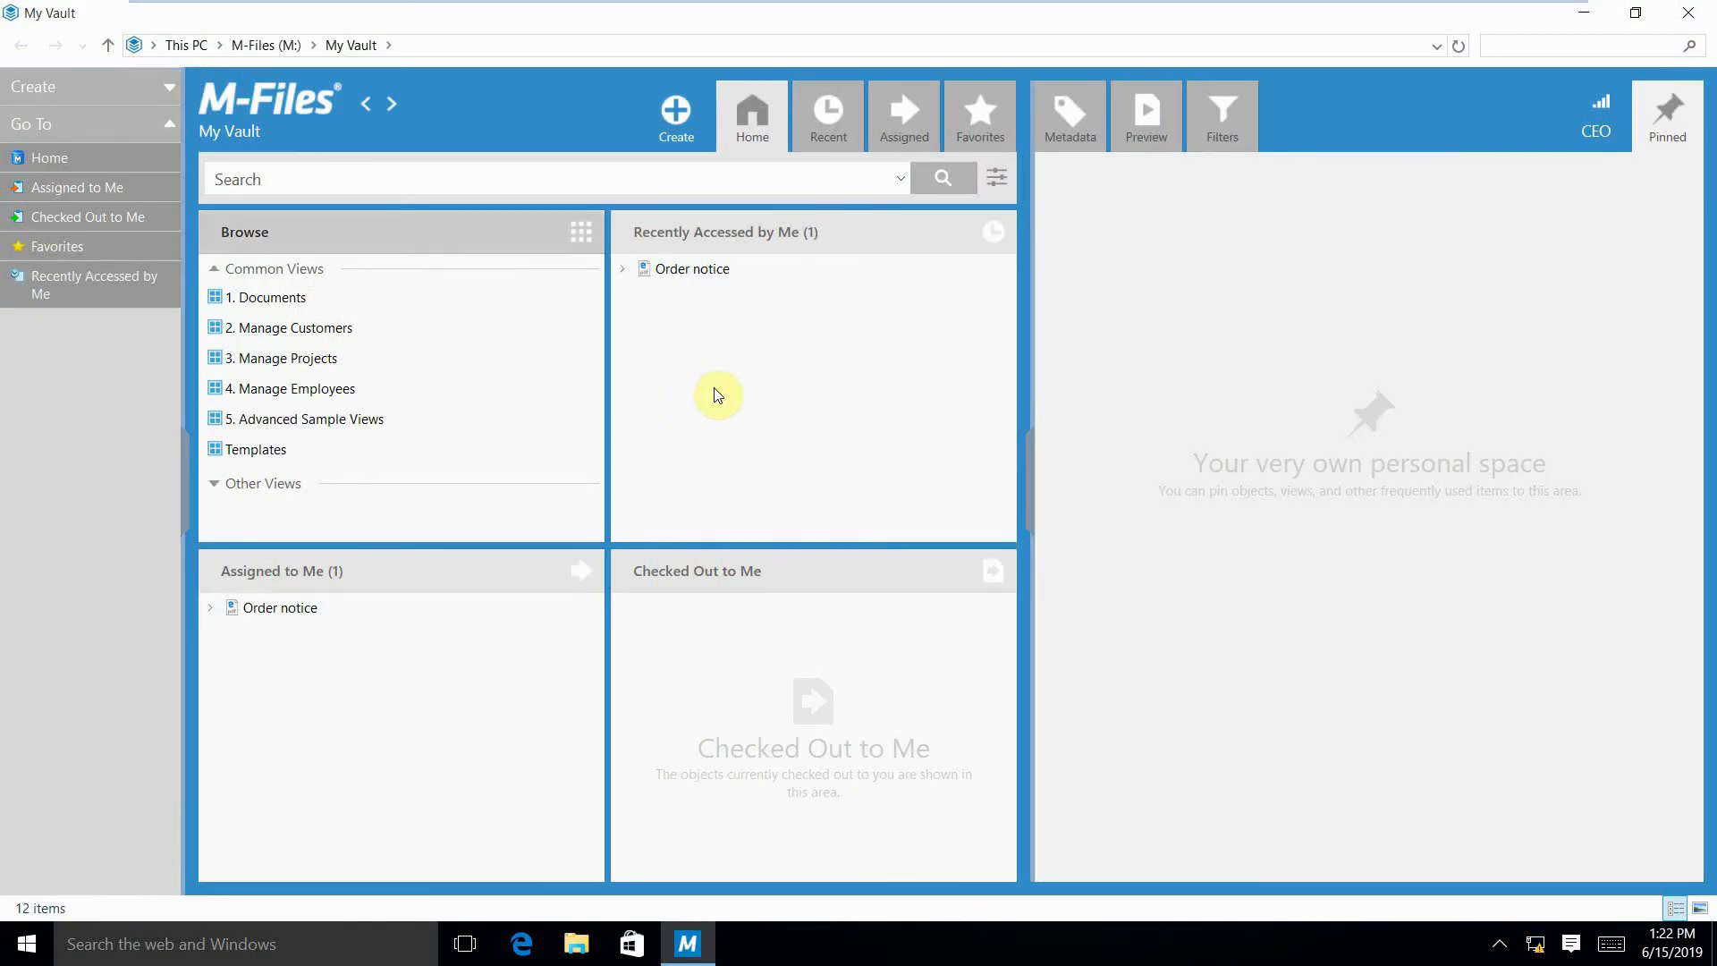
{"action": "left_click", "coordinate": [787, 438]}
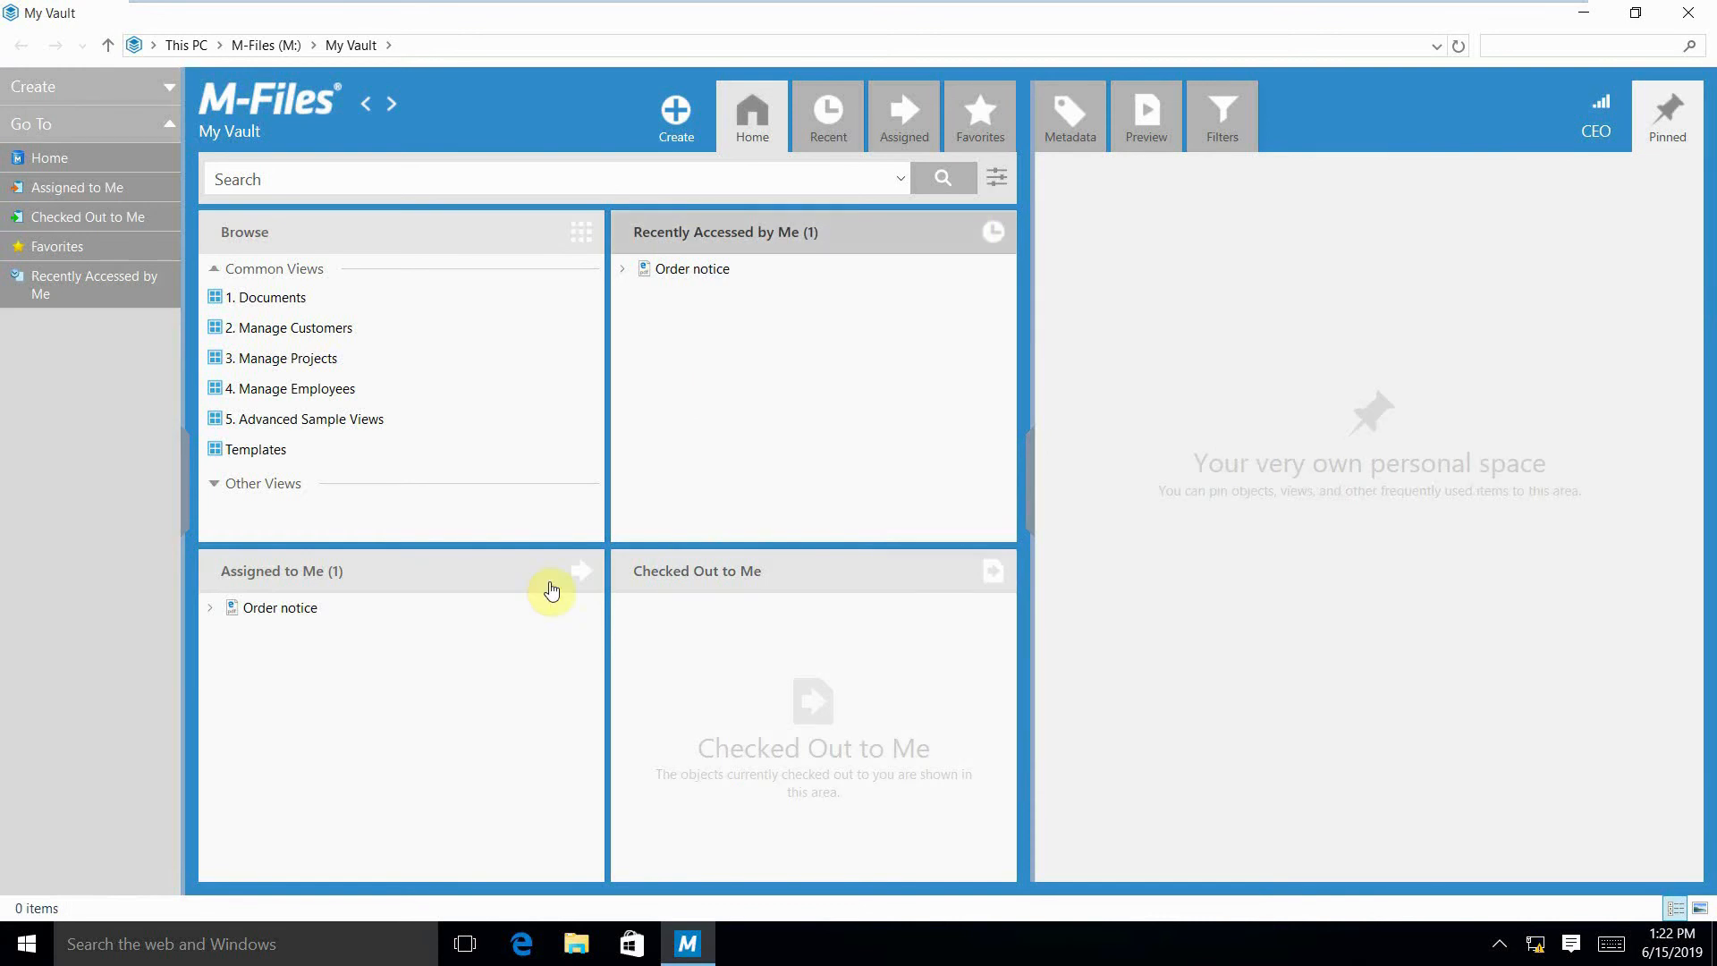
{"action": "left_click", "coordinate": [354, 615]}
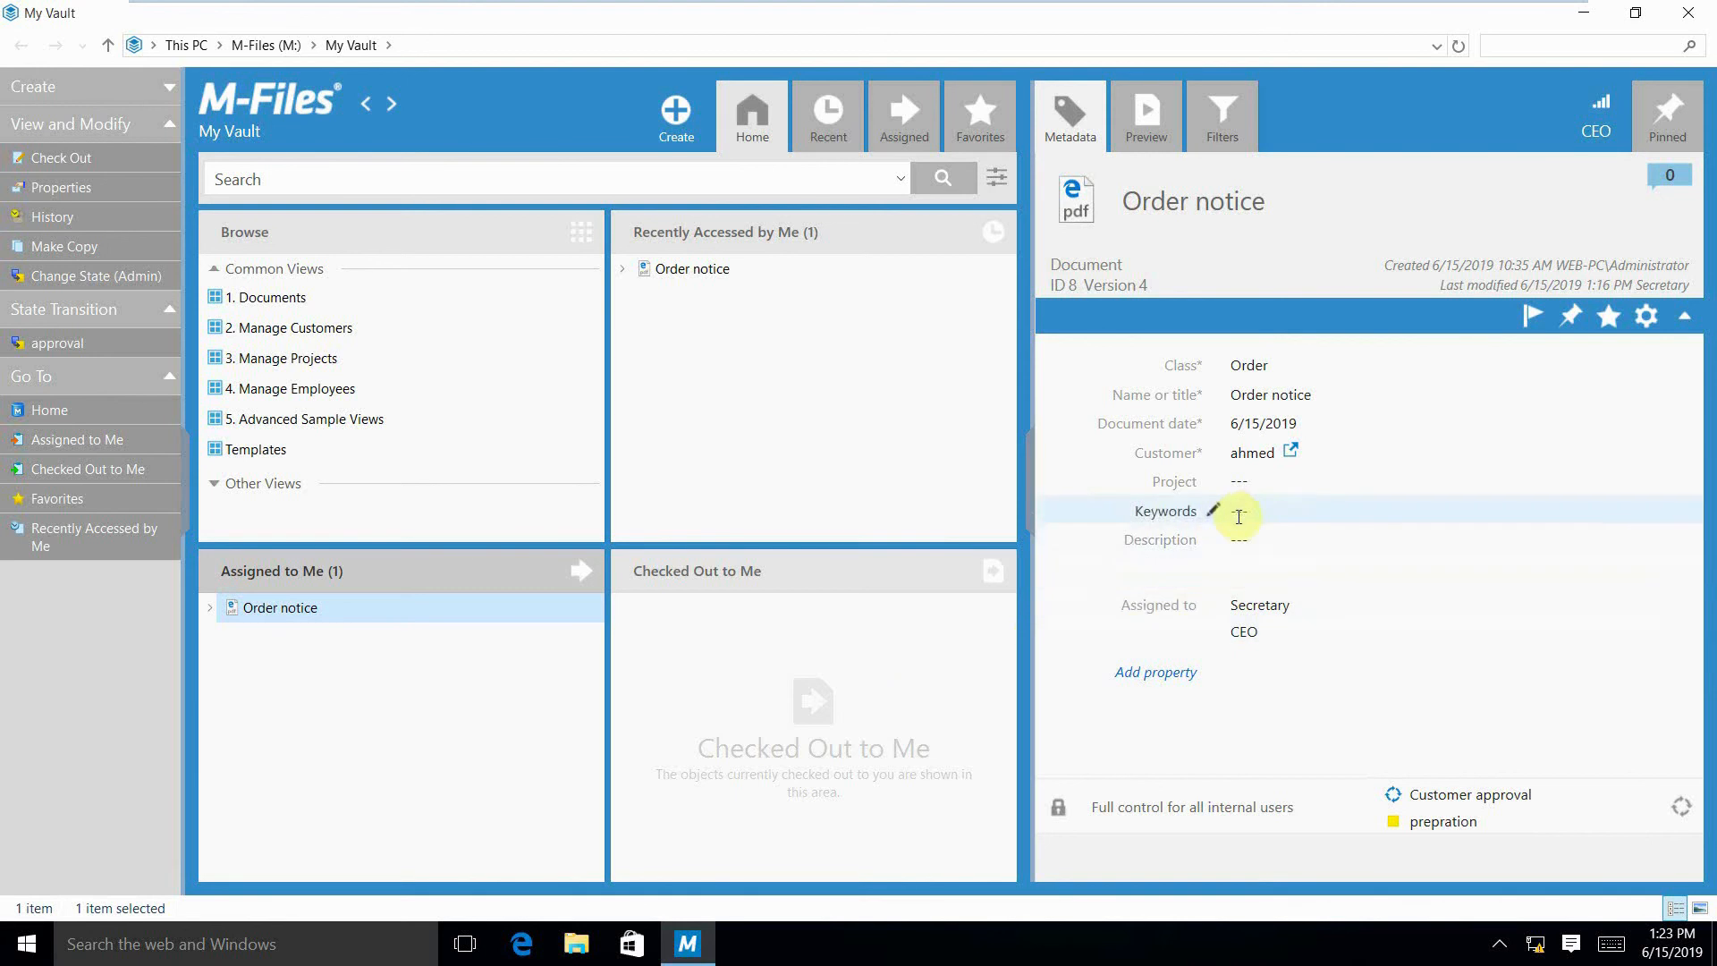
Set the Order notice's Description to "approved", move its workflow state to approval, and save the changes.
{"action": "left_click", "coordinate": [1215, 542]}
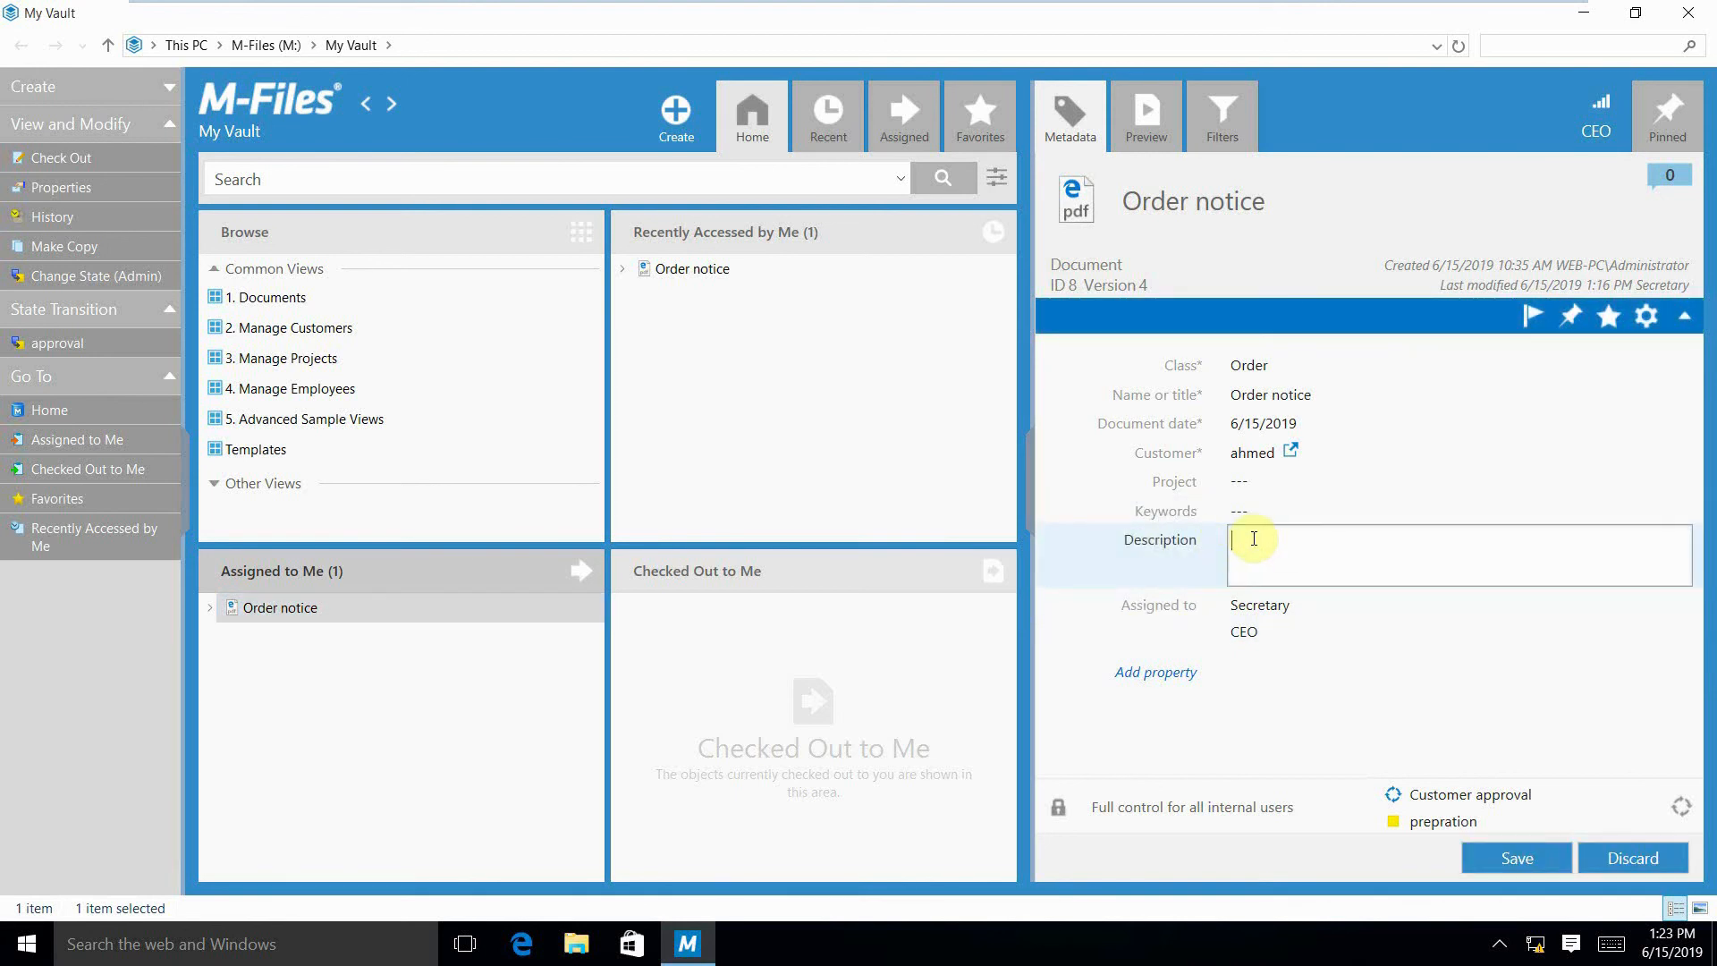
{"action": "type", "text": "approved"}
{"action": "left_click", "coordinate": [1288, 713]}
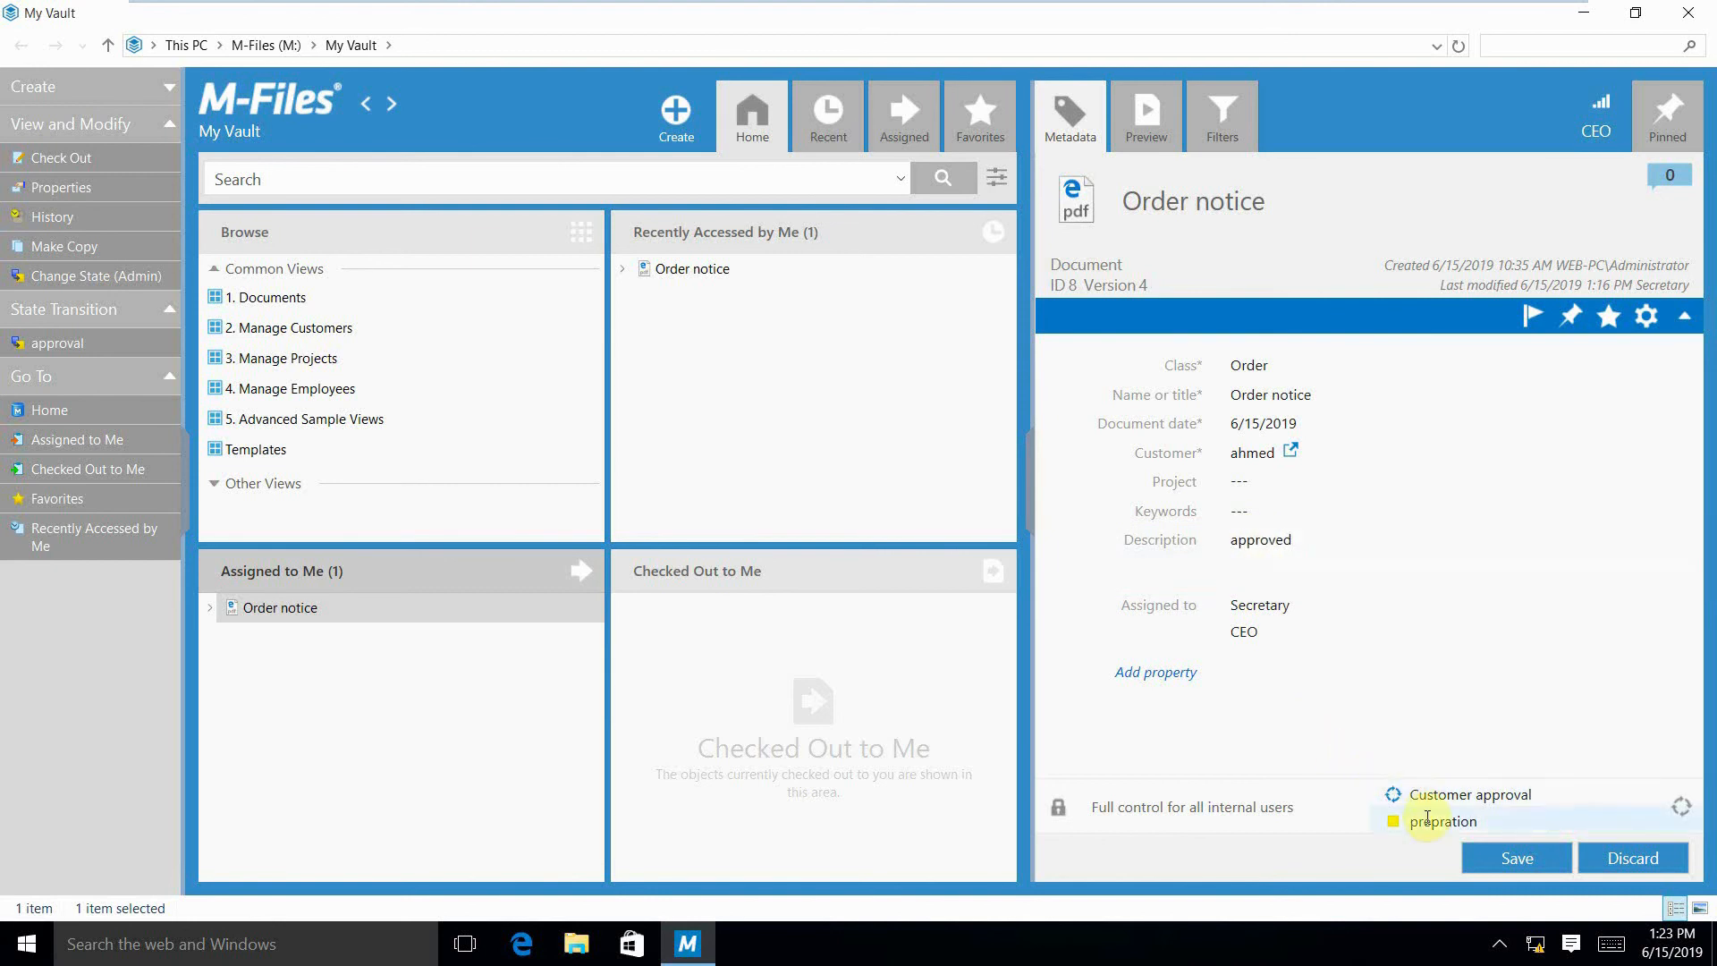
{"action": "left_click", "coordinate": [1427, 818]}
{"action": "left_click", "coordinate": [1445, 789]}
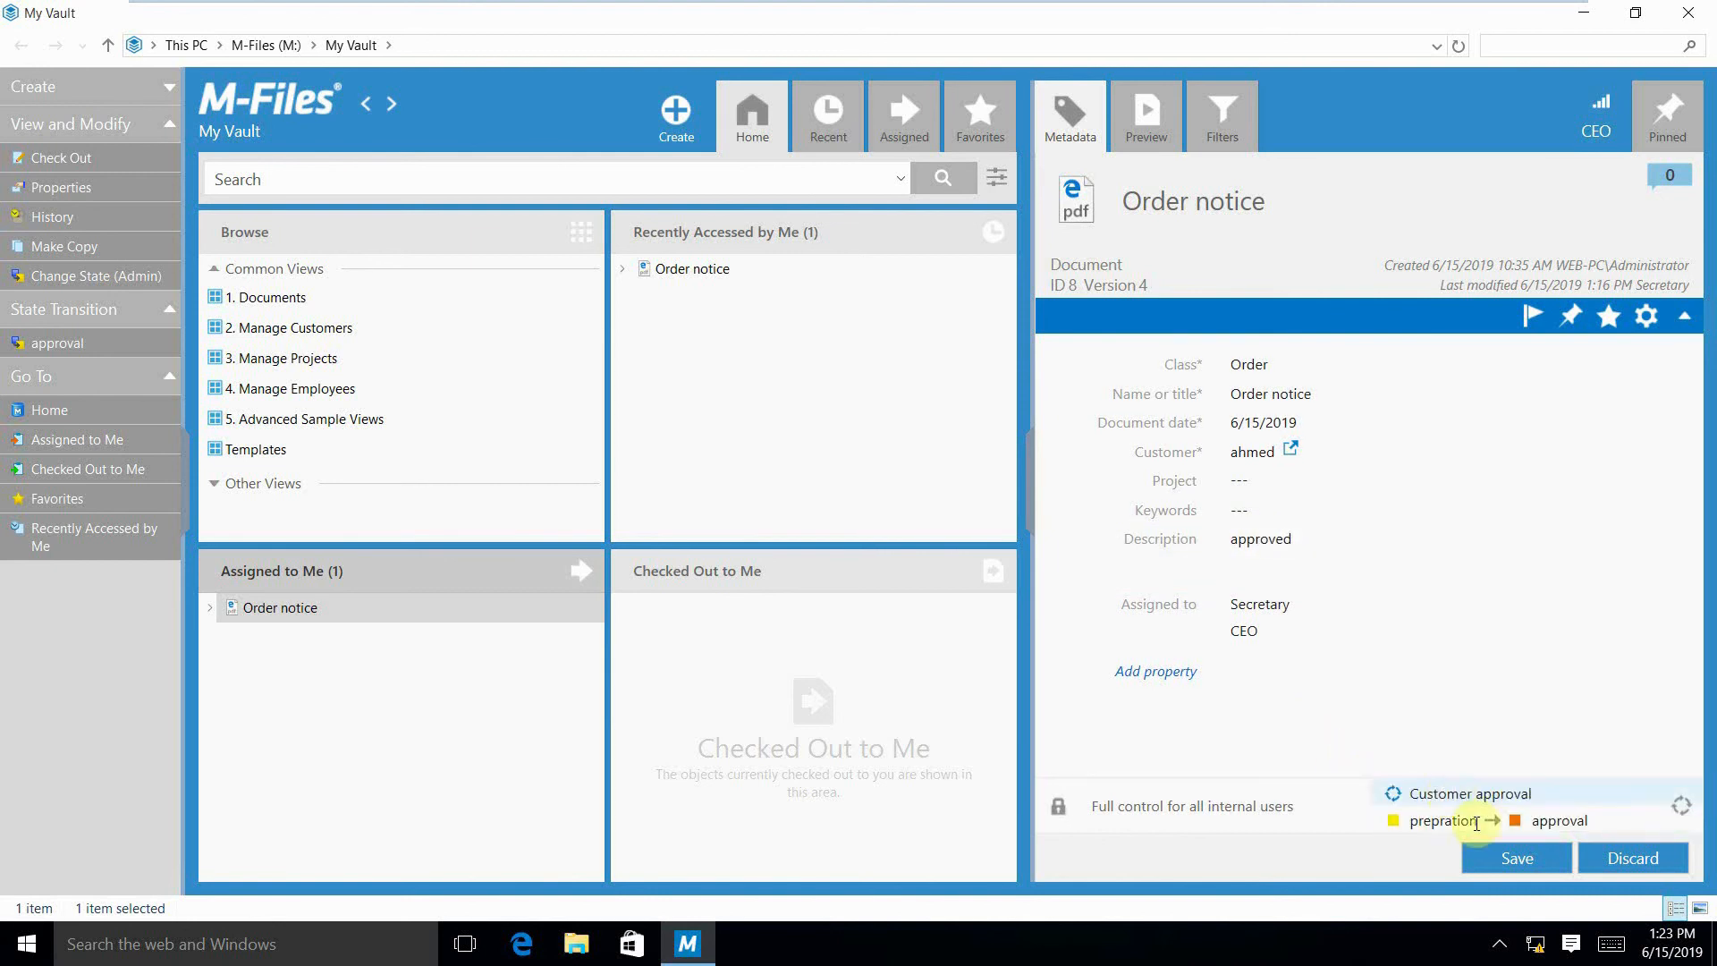
{"action": "left_click", "coordinate": [1509, 859]}
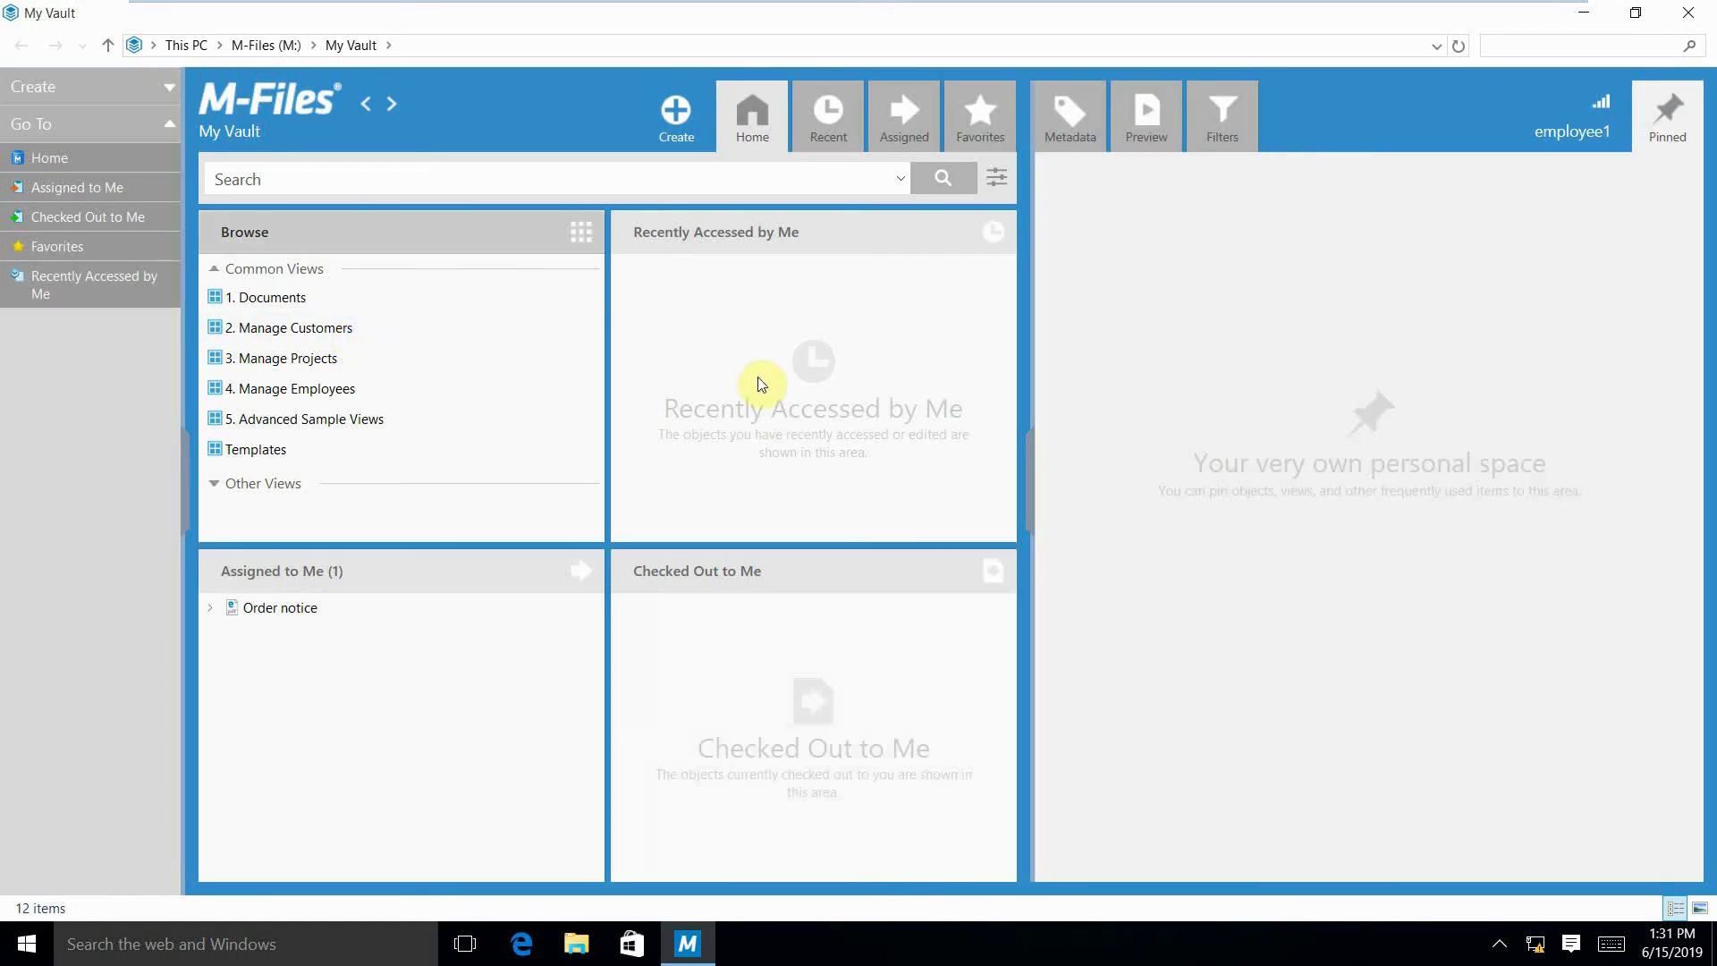
In employee1's vault, add the Revision number property with value 1 to the assigned Order notice and save it.
{"action": "left_click", "coordinate": [326, 608]}
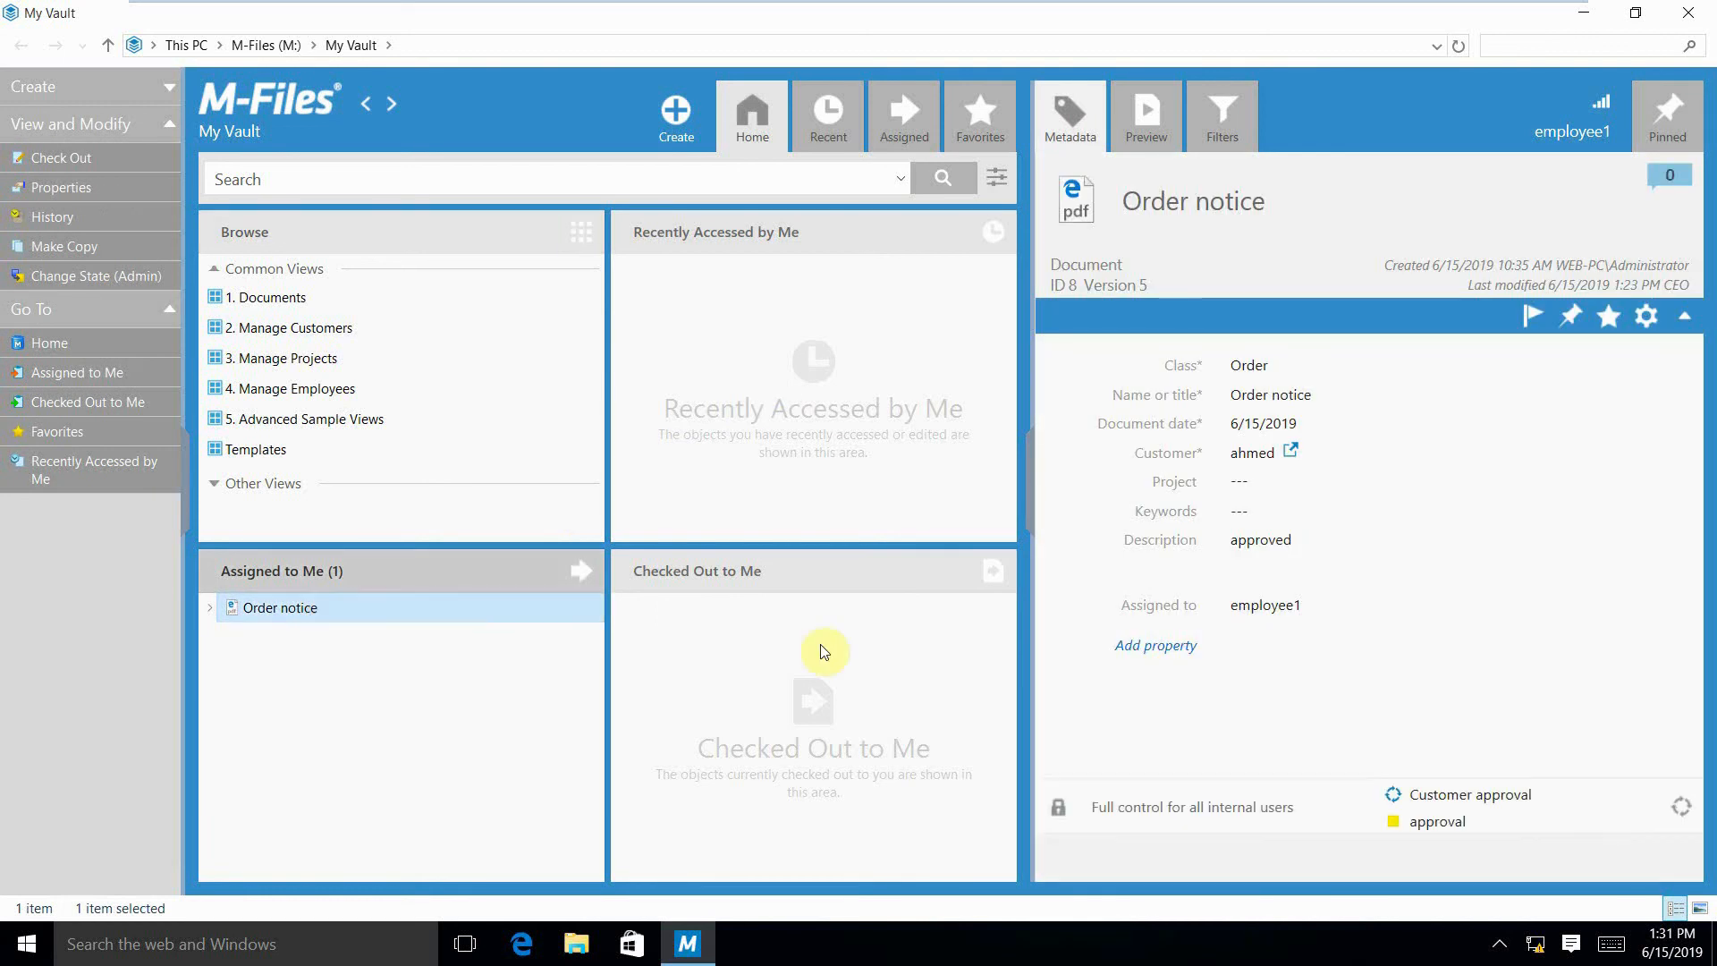
{"action": "left_click", "coordinate": [1159, 645]}
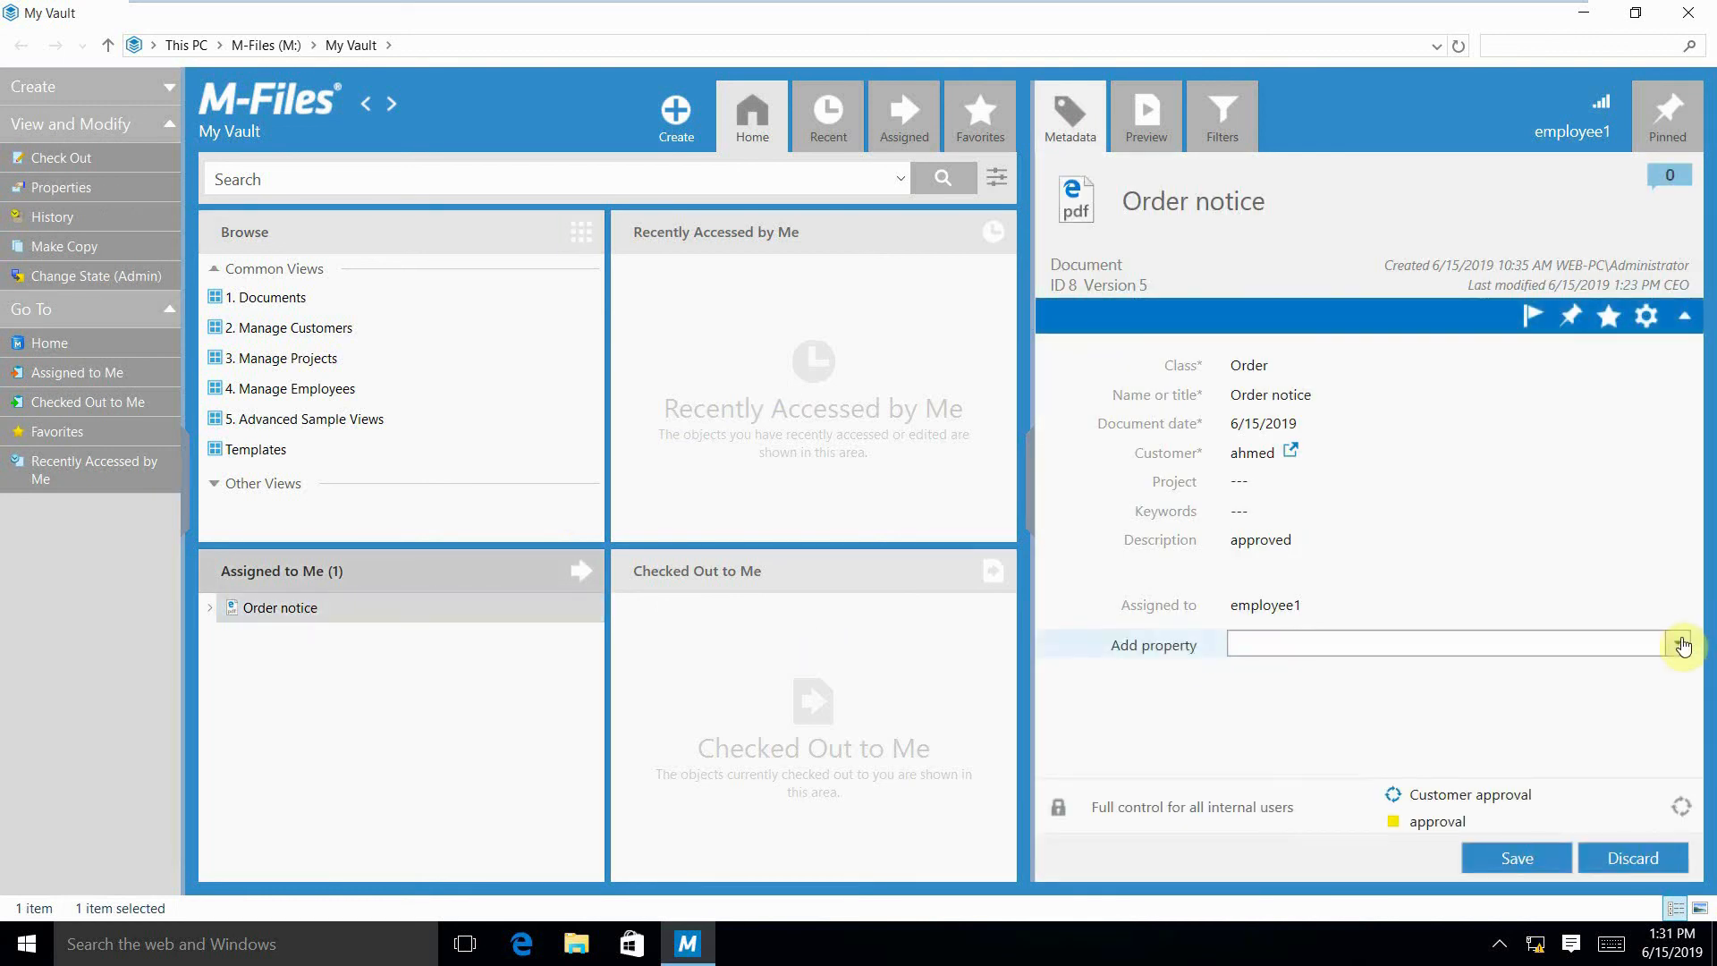
{"action": "left_click", "coordinate": [1681, 644]}
{"action": "left_click_drag", "start_coordinate": [1673, 701], "coordinate": [1676, 805]}
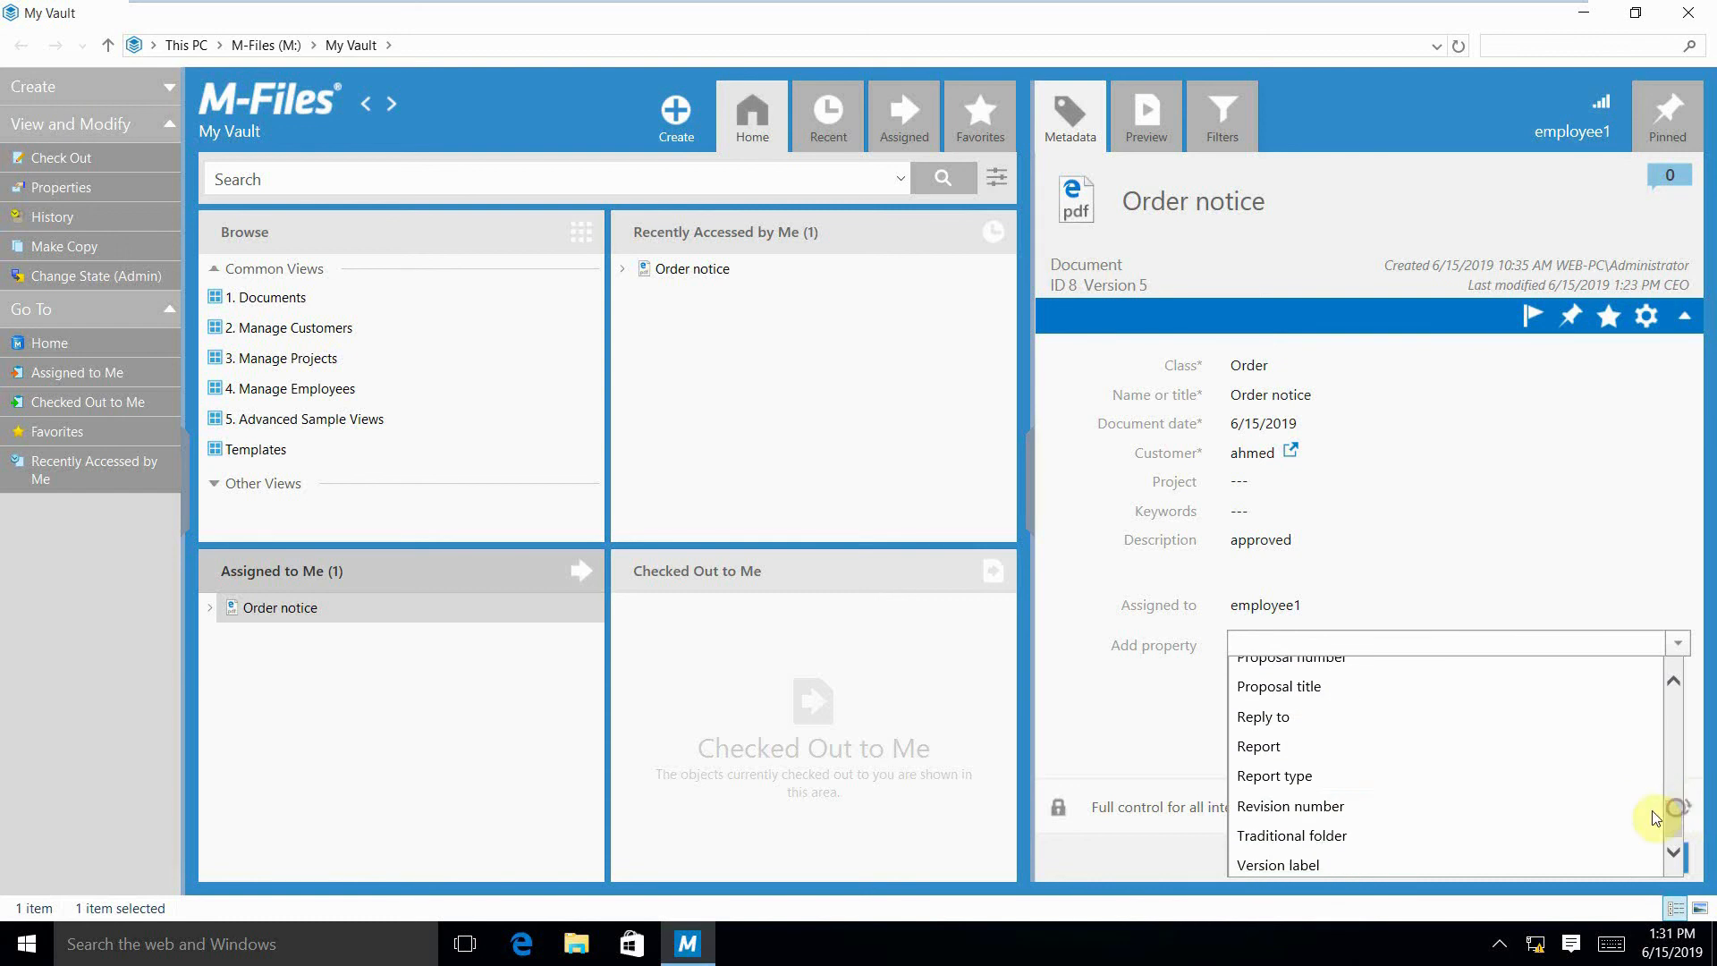
{"action": "left_click", "coordinate": [1434, 805]}
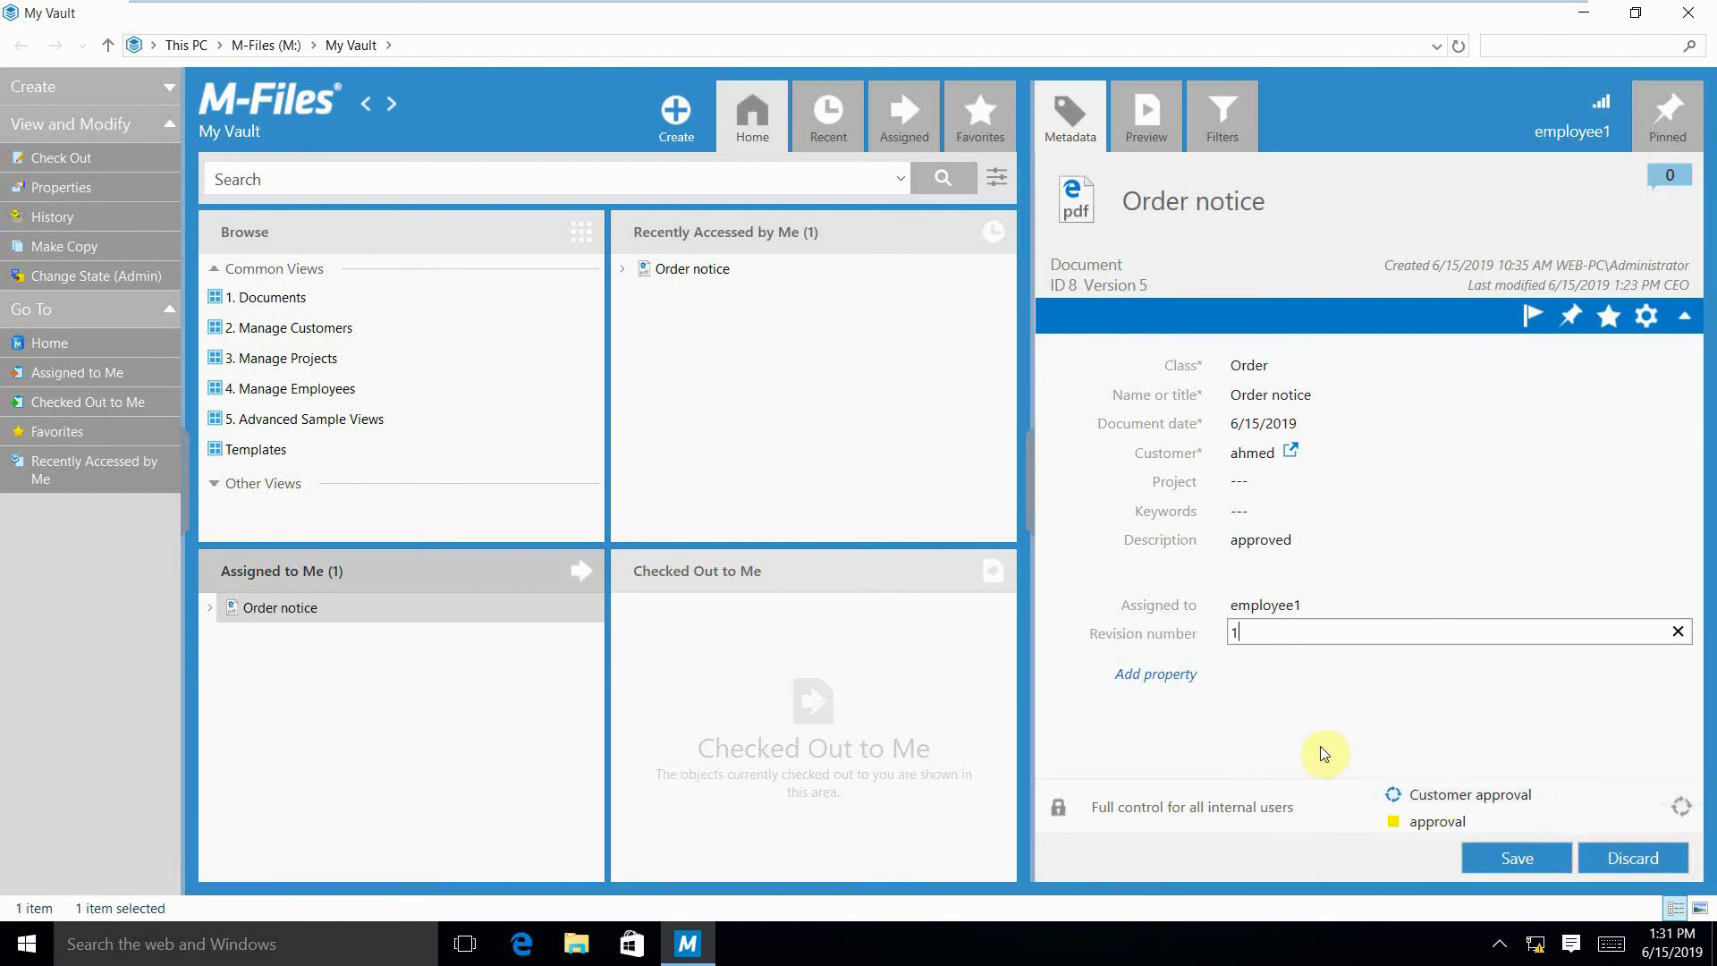
{"action": "left_click", "coordinate": [1508, 854]}
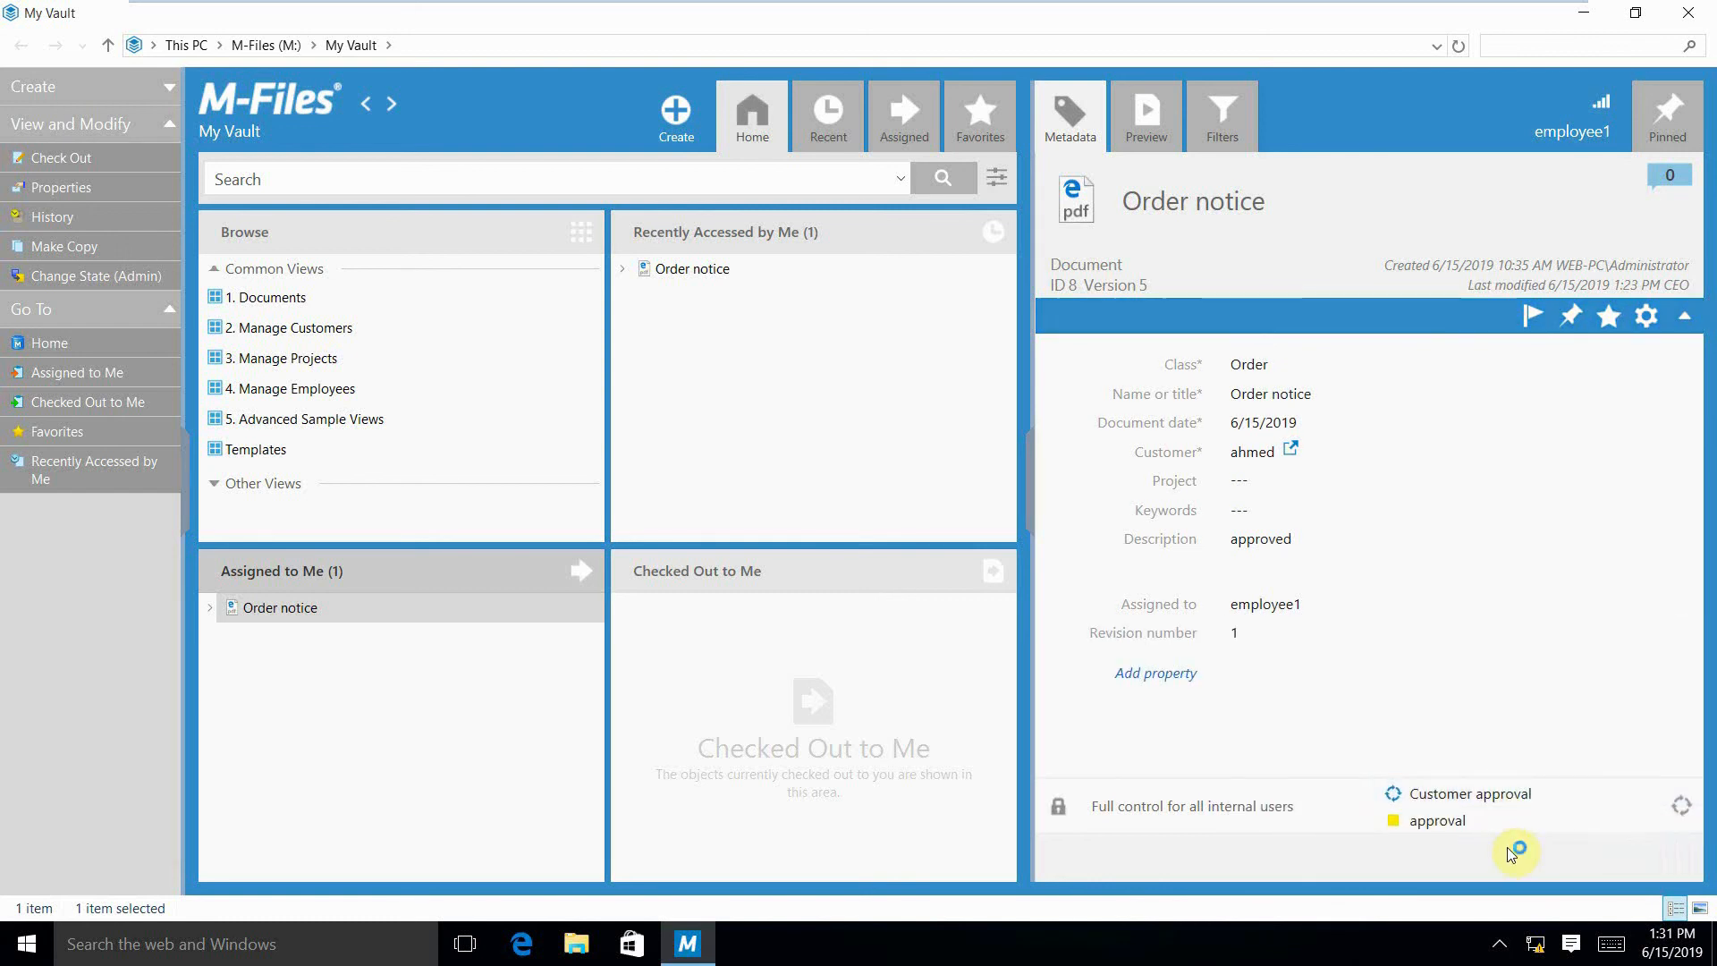